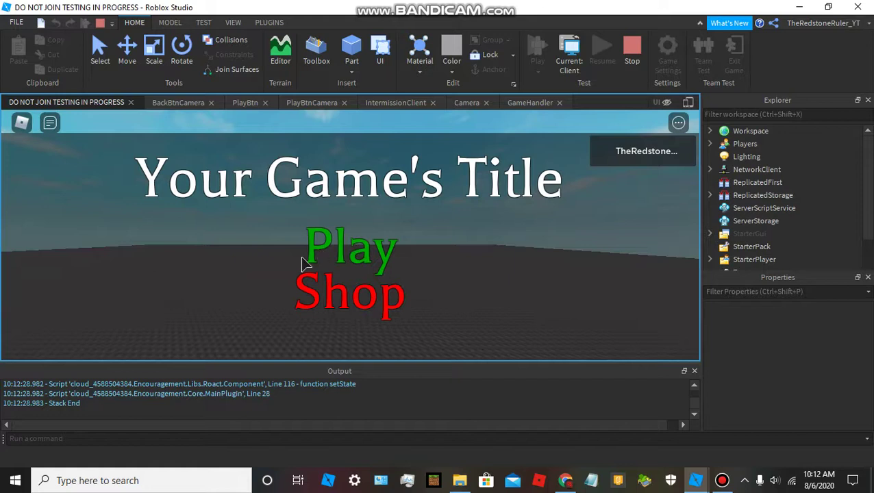
Test the game's Shop screen, return to the main menu with Back, and stop the playtest.
{"action": "left_click", "coordinate": [302, 259]}
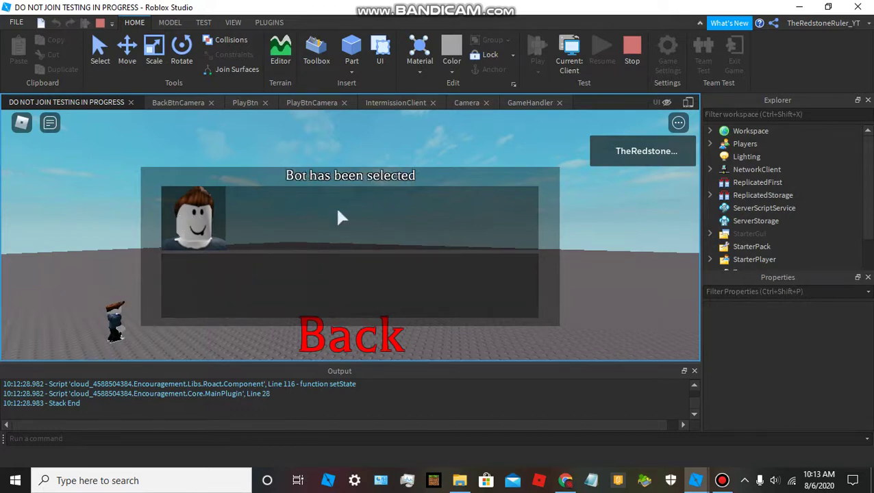
{"action": "left_click", "coordinate": [320, 337]}
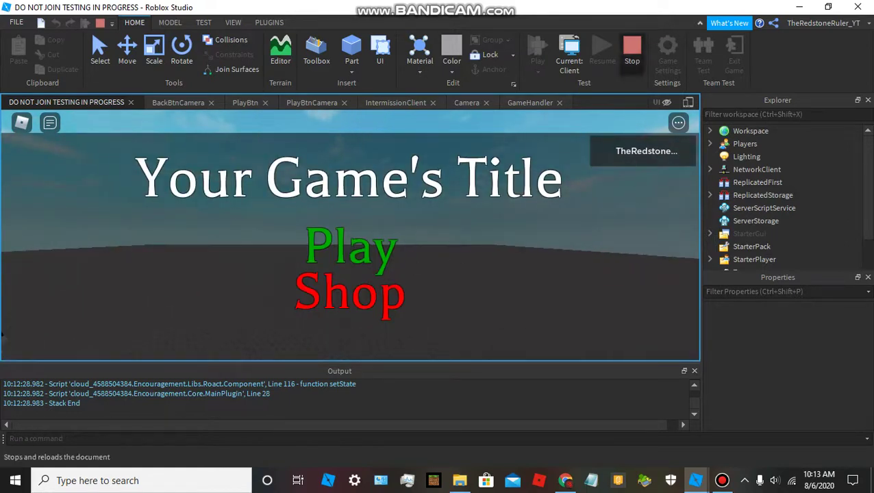
{"action": "left_click", "coordinate": [632, 50]}
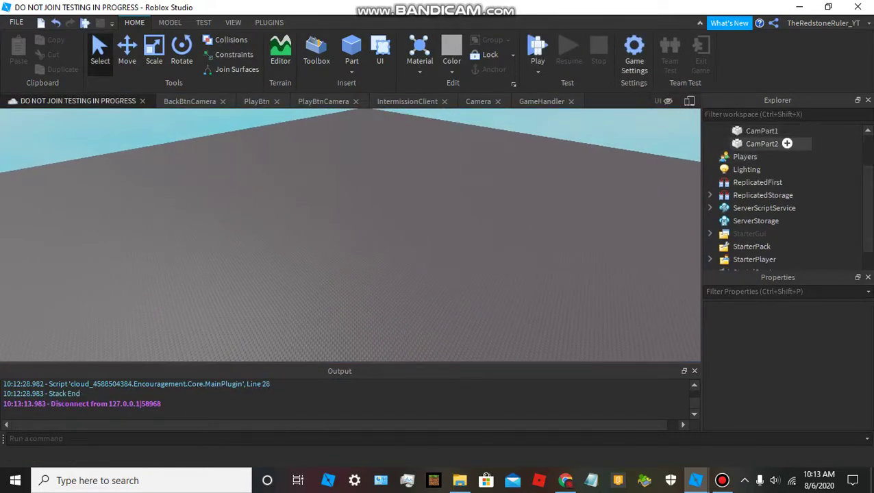
Select CamPart1 and CamPart2 in the Workspace and set their transparency to 0.
{"action": "scroll", "coordinate": [756, 171], "scroll_direction": "up", "scroll_amount": 1}
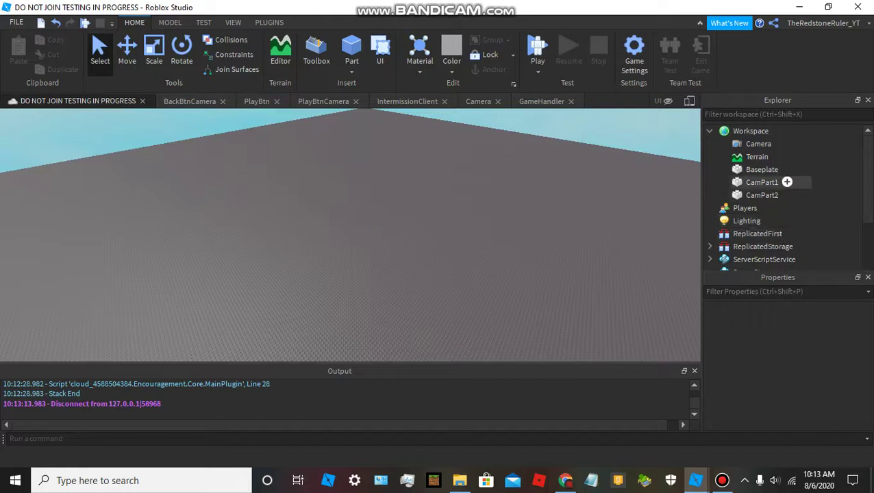
{"action": "left_click", "coordinate": [762, 182]}
{"action": "left_click", "coordinate": [787, 195], "text": "shift"}
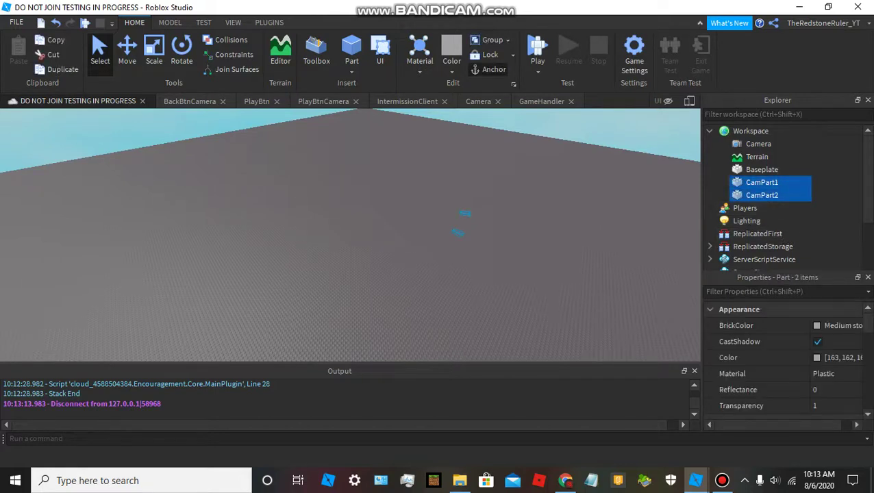
{"action": "right_click_drag", "start_coordinate": [411, 233], "coordinate": [534, 222]}
{"action": "scroll", "coordinate": [787, 341], "scroll_direction": "down", "scroll_amount": 6}
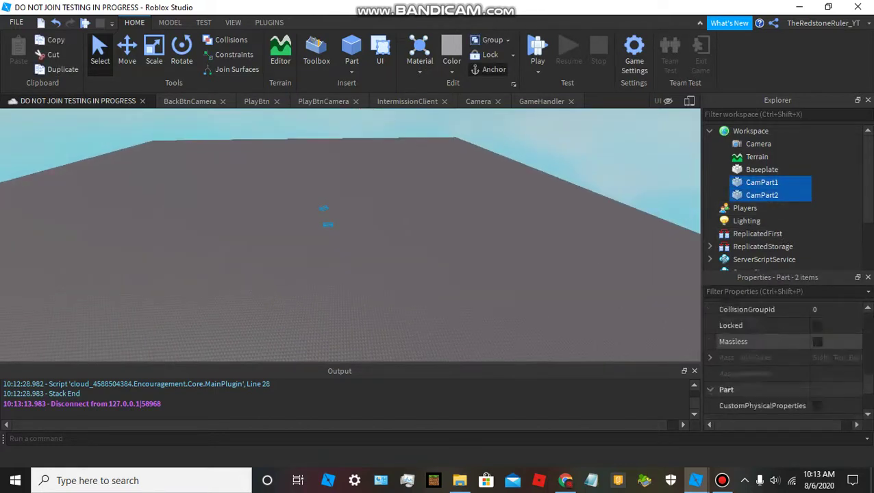
{"action": "scroll", "coordinate": [788, 341], "scroll_direction": "up", "scroll_amount": 6}
{"action": "left_click", "coordinate": [828, 406]}
{"action": "type", "text": "1"}
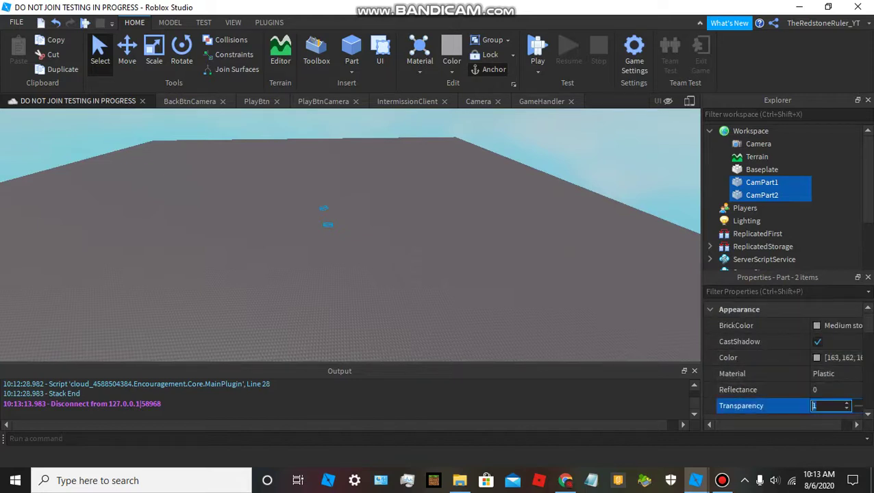
{"action": "type", "text": "0"}
{"action": "key", "text": "Return"}
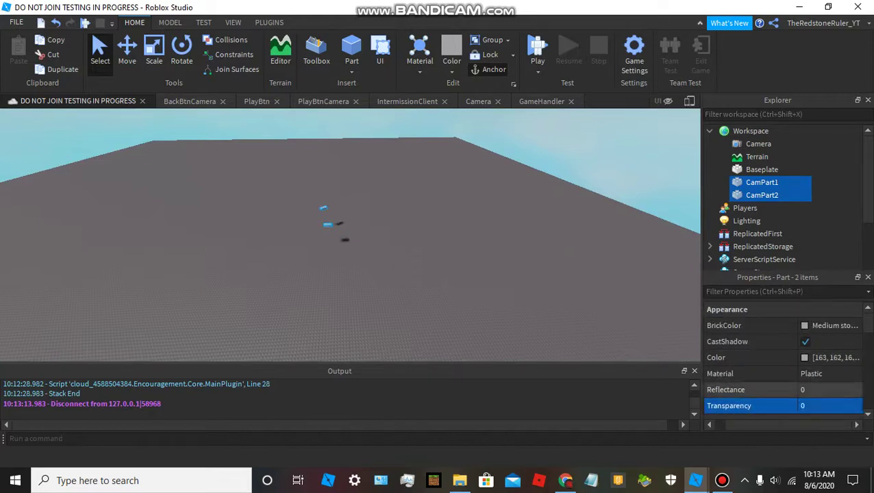
Examine CamPart1 and its yellow front marker up close in the scene.
{"action": "left_click", "coordinate": [373, 179]}
{"action": "scroll", "coordinate": [373, 179], "scroll_direction": "up", "scroll_amount": 3}
{"action": "scroll", "coordinate": [373, 180], "scroll_direction": "up", "scroll_amount": 5}
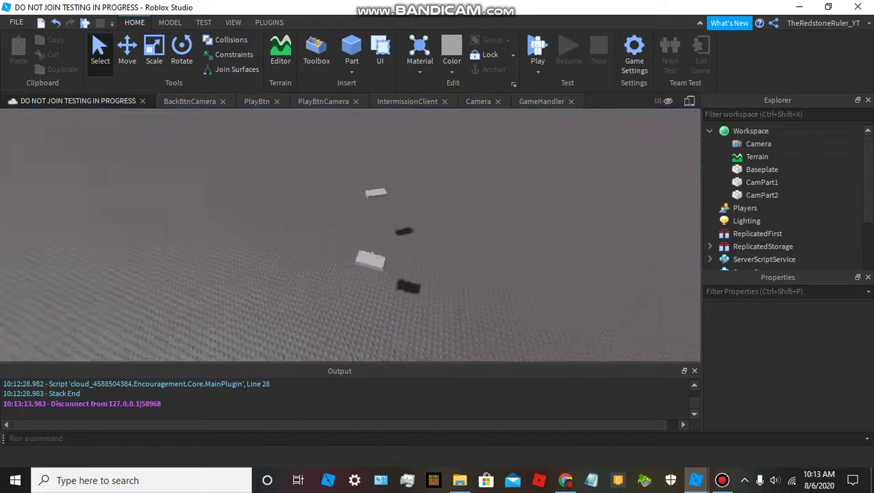
{"action": "scroll", "coordinate": [373, 180], "scroll_direction": "up", "scroll_amount": 5}
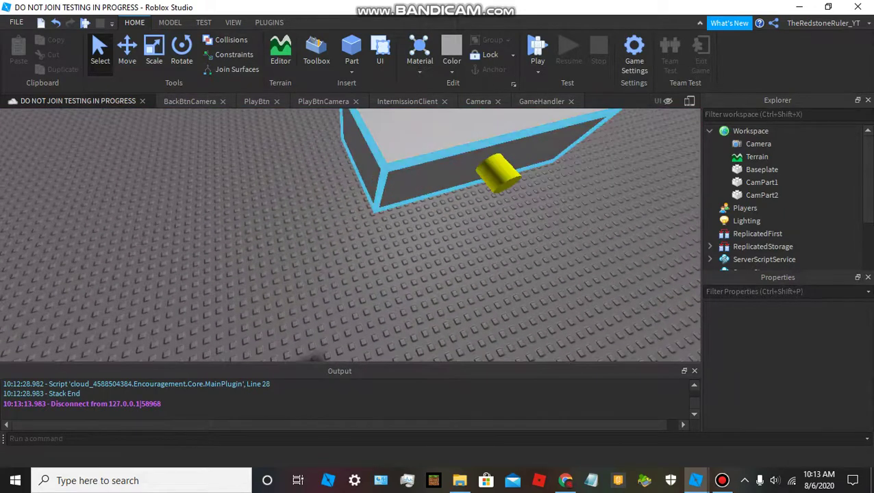
{"action": "left_click", "coordinate": [437, 152]}
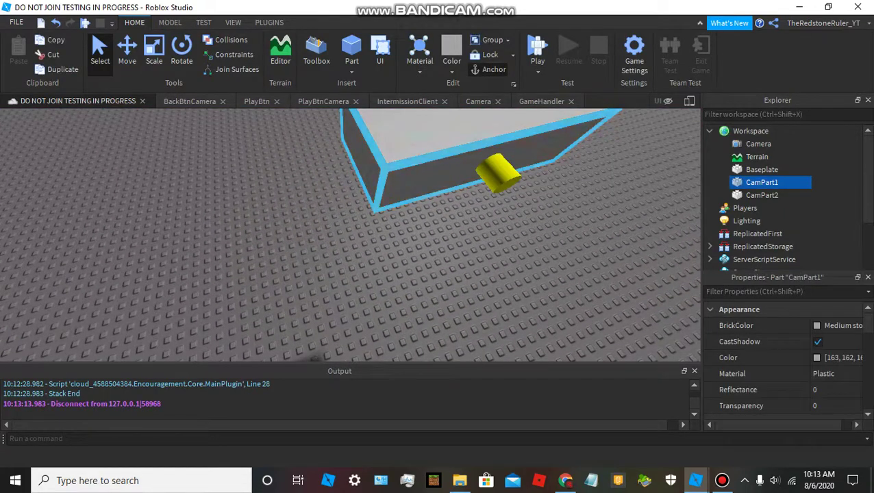
{"action": "right_click_drag", "start_coordinate": [437, 152], "coordinate": [435, 191]}
{"action": "key", "text": "w"}
{"action": "key", "text": "s"}
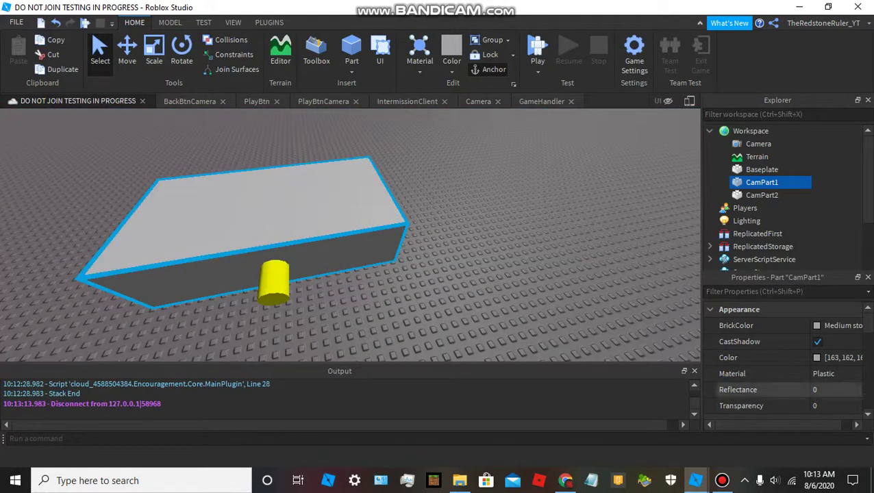
Set CamPart1's transparency to 1, and return it to 0.
{"action": "left_click", "coordinate": [824, 390]}
{"action": "left_click", "coordinate": [825, 406]}
{"action": "type", "text": "1"}
{"action": "key", "text": "BackSpace"}
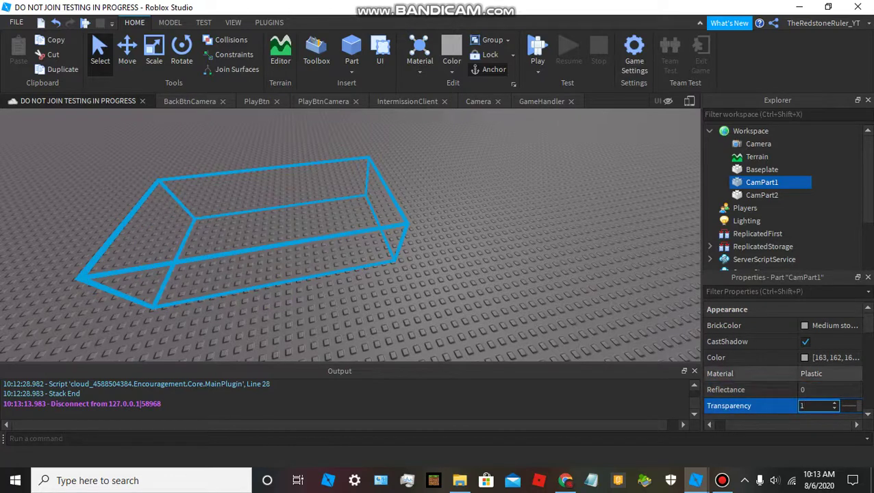
{"action": "type", "text": "0"}
{"action": "key", "text": "Return"}
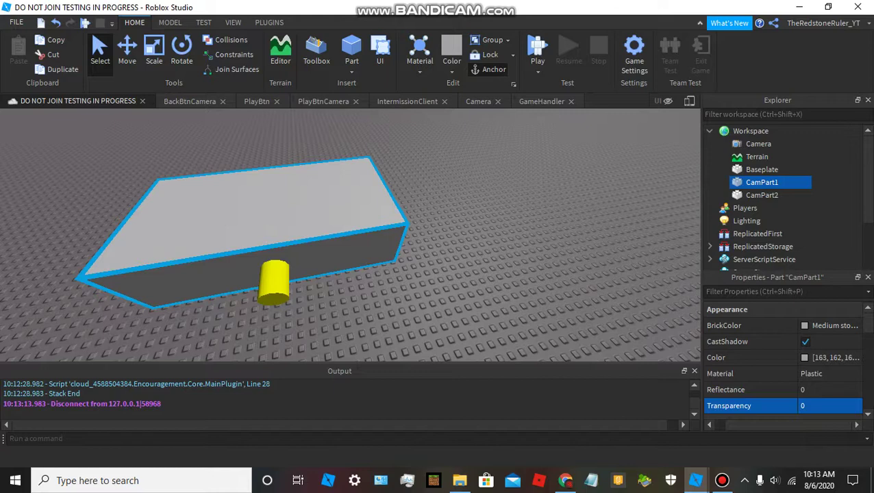
Examine how CamPart1 and CamPart2 are positioned and oriented relative to each other above the baseplate.
{"action": "left_click", "coordinate": [452, 274]}
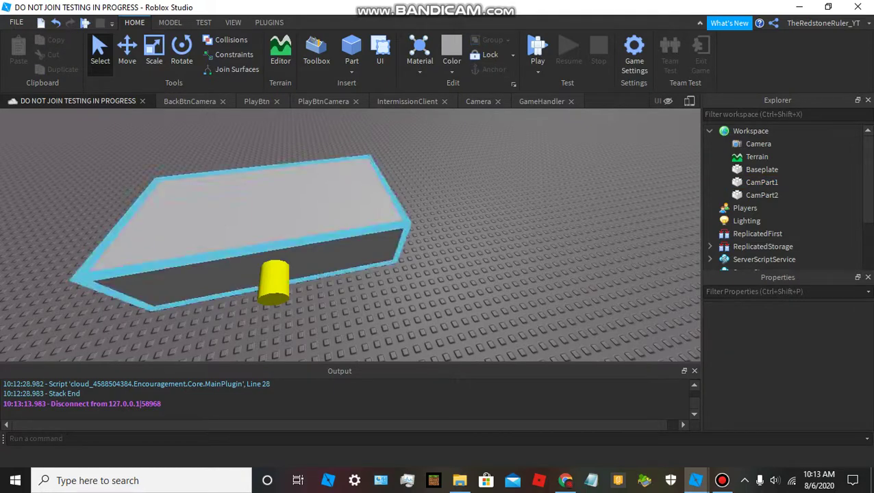
{"action": "scroll", "coordinate": [284, 254], "scroll_direction": "down", "scroll_amount": 8}
{"action": "right_click_drag", "start_coordinate": [284, 253], "coordinate": [329, 260]}
{"action": "scroll", "coordinate": [249, 182], "scroll_direction": "up", "scroll_amount": 3}
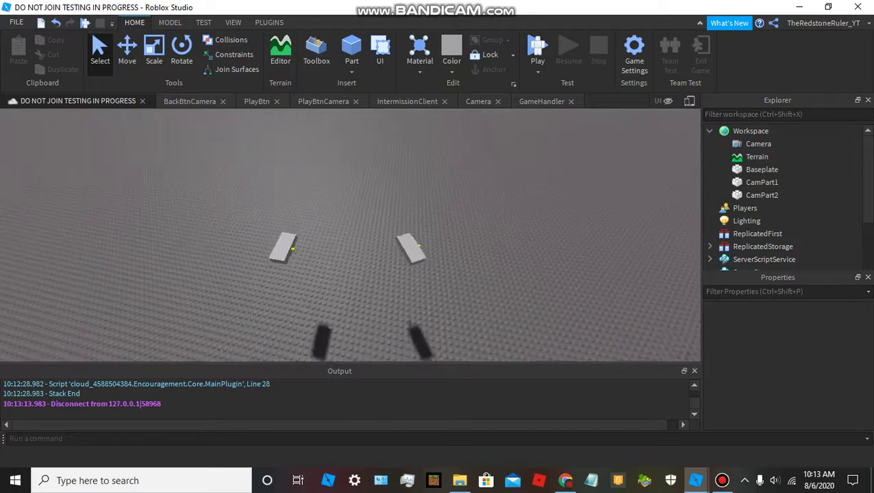
{"action": "left_click_drag", "start_coordinate": [249, 182], "coordinate": [533, 333]}
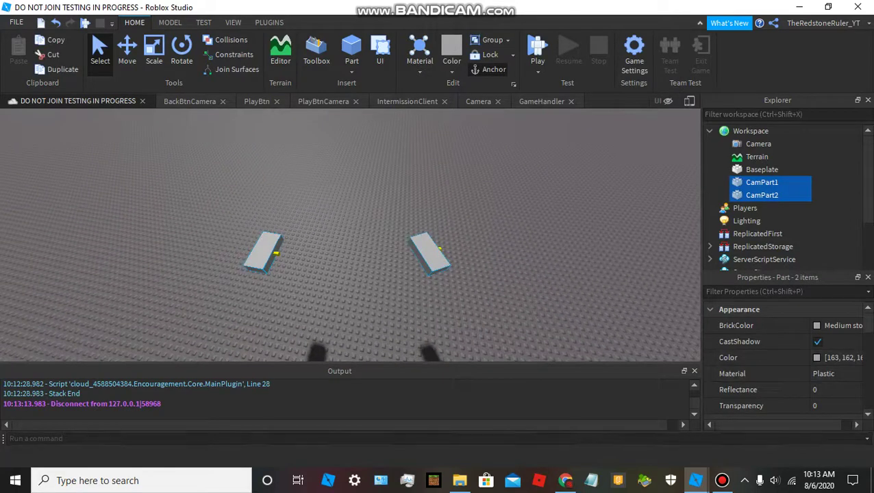
{"action": "left_click", "coordinate": [460, 171]}
{"action": "right_click_drag", "start_coordinate": [460, 171], "coordinate": [389, 241]}
{"action": "scroll", "coordinate": [493, 226], "scroll_direction": "down", "scroll_amount": 2}
{"action": "left_click", "coordinate": [269, 22]}
{"action": "key", "text": "d"}
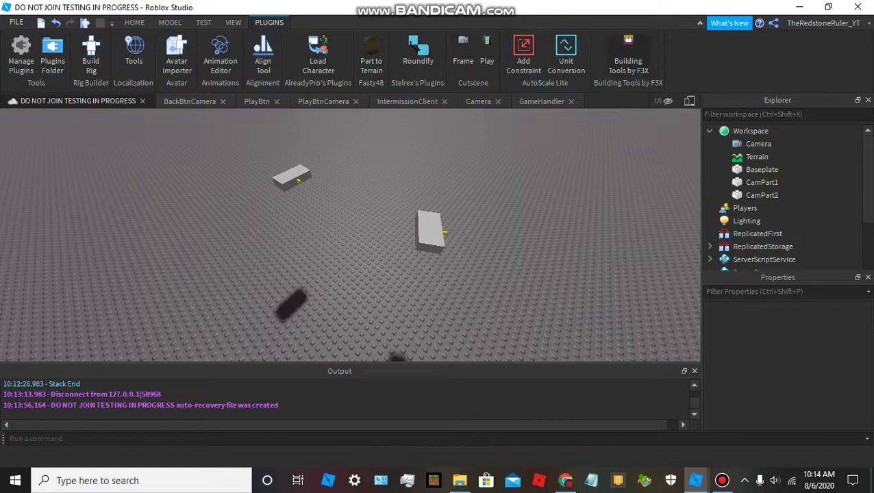
{"action": "left_click", "coordinate": [628, 57]}
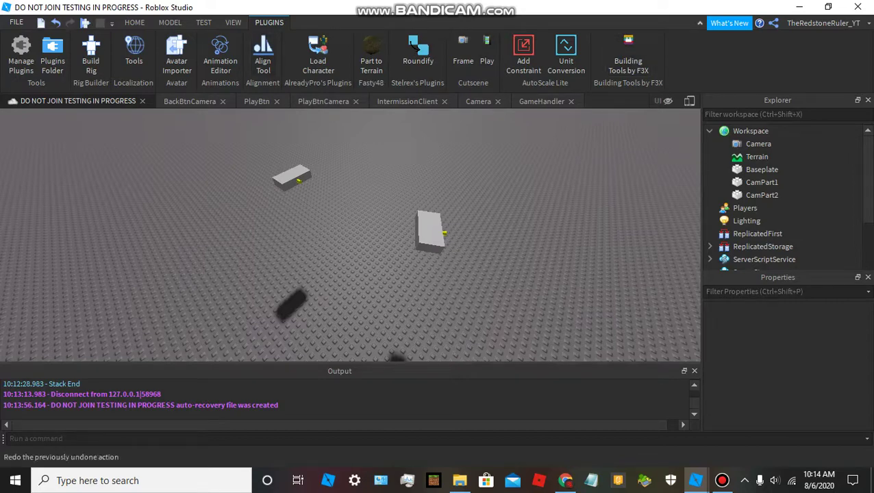
Insert a new block part and place it on the baseplate near the two camera parts.
{"action": "left_click", "coordinate": [135, 22]}
{"action": "right_click_drag", "start_coordinate": [294, 192], "coordinate": [263, 250]}
{"action": "left_click", "coordinate": [351, 50]}
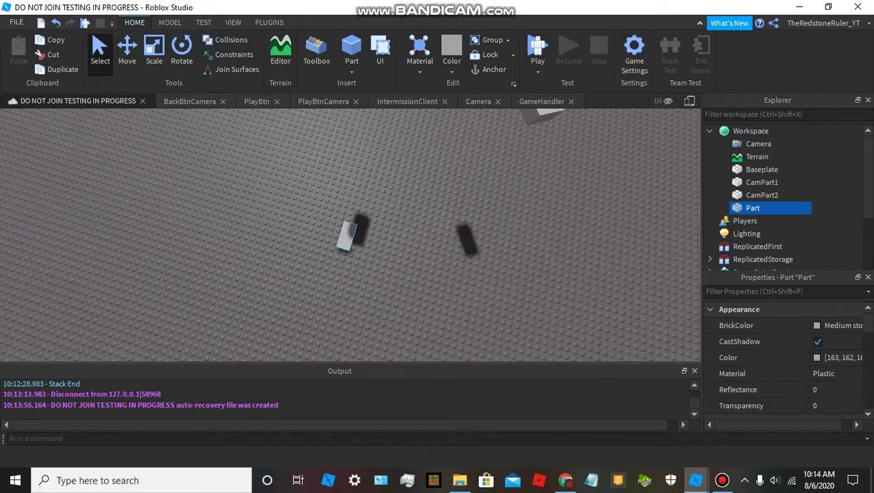
{"action": "left_click_drag", "start_coordinate": [346, 235], "coordinate": [316, 222]}
{"action": "right_click_drag", "start_coordinate": [316, 223], "coordinate": [317, 154]}
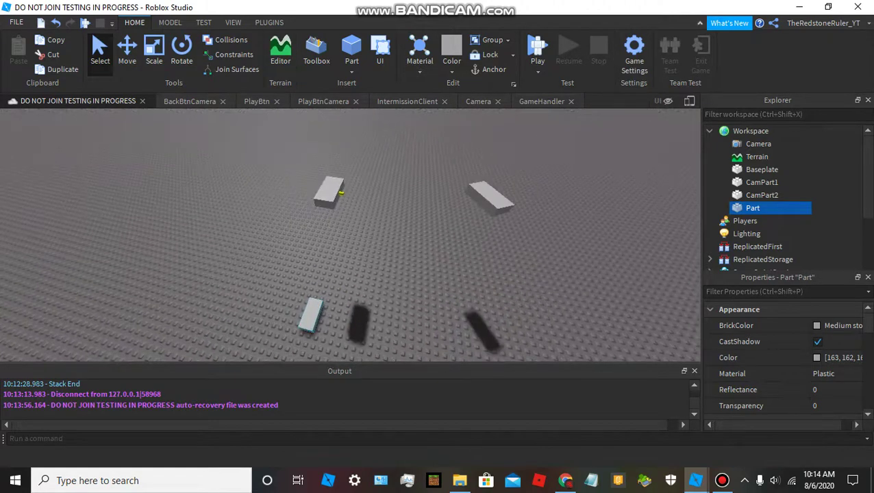
{"action": "left_click_drag", "start_coordinate": [310, 315], "coordinate": [276, 293]}
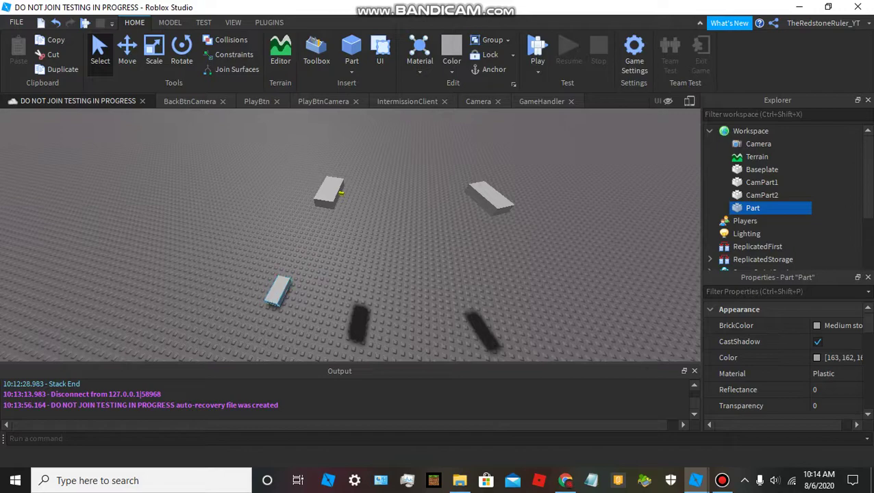
Move the new part 4 studs along the X axis to 46, 0.5, 28 with the F3X Move tool.
{"action": "key", "text": "w"}
{"action": "right_click_drag", "start_coordinate": [276, 293], "coordinate": [216, 322]}
{"action": "key", "text": "d"}
{"action": "key", "text": "w"}
{"action": "key", "text": "s"}
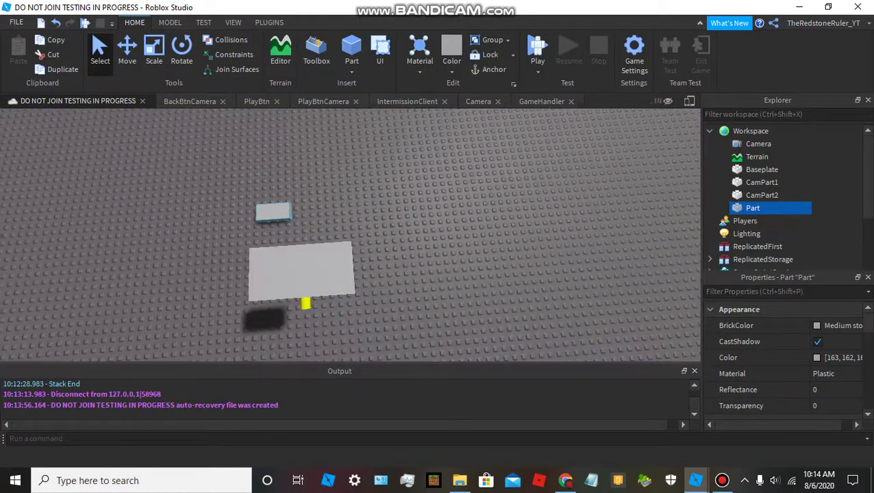
{"action": "left_click", "coordinate": [269, 22]}
{"action": "left_click", "coordinate": [628, 55]}
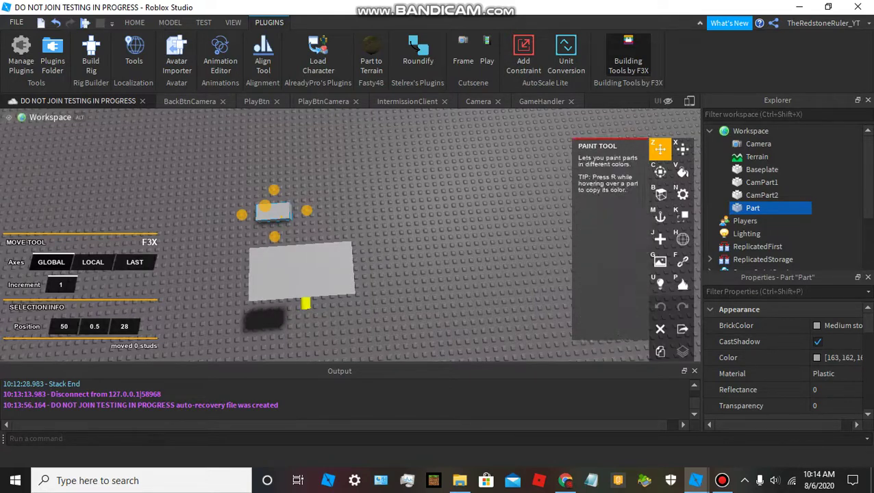
{"action": "mouse_move", "coordinate": [307, 210]}
{"action": "left_mouse_down"}
{"action": "mouse_move", "coordinate": [362, 206]}
{"action": "mouse_move", "coordinate": [338, 208]}
{"action": "left_mouse_up"}
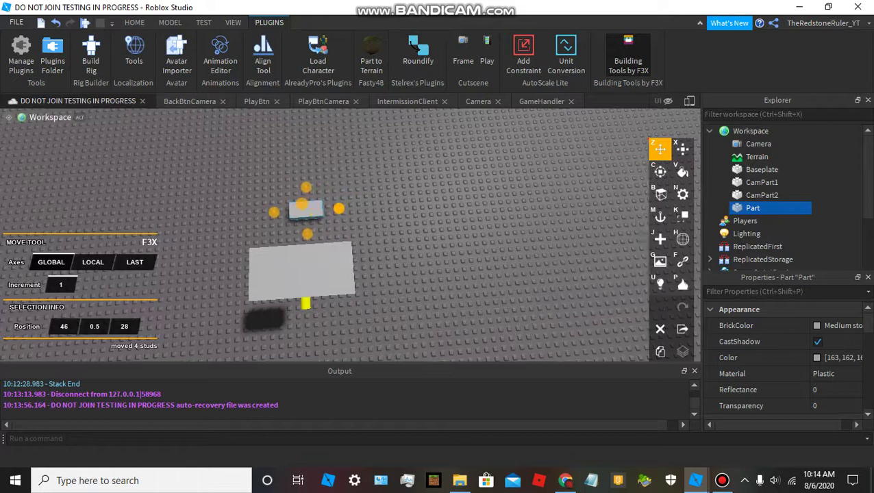
Lengthen the new part at both ends to 34 studs with the F3X Resize tool.
{"action": "left_click", "coordinate": [682, 147]}
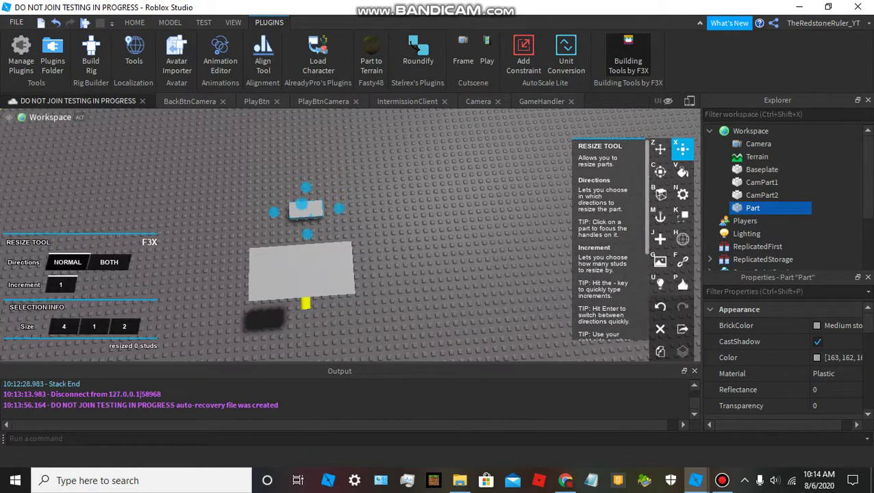
{"action": "left_click_drag", "start_coordinate": [273, 212], "coordinate": [217, 215]}
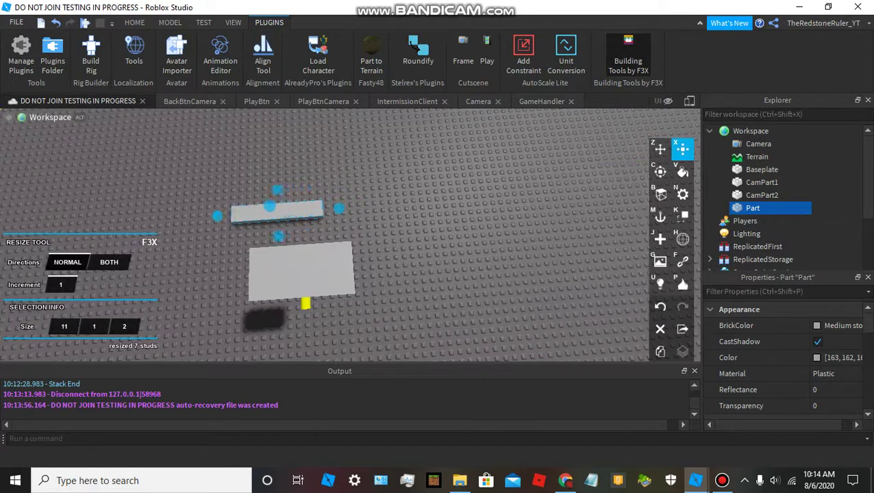
{"action": "key", "text": "a"}
{"action": "key", "text": "w"}
{"action": "key", "text": "d"}
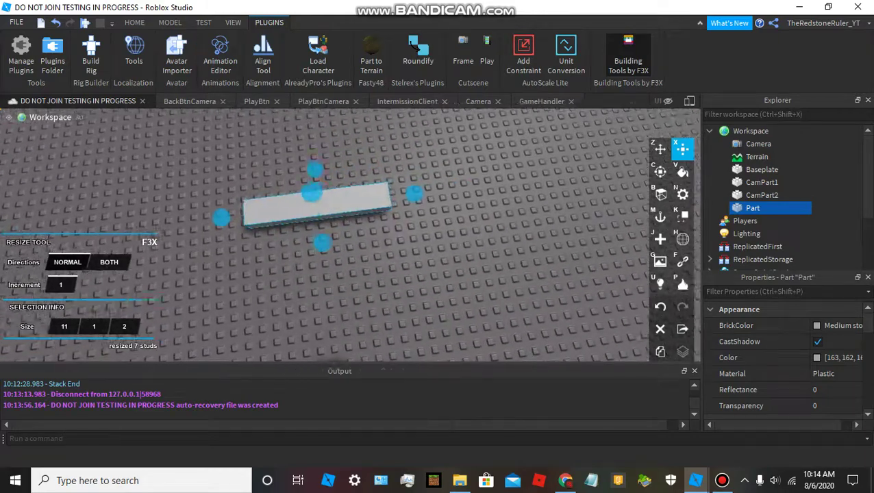
{"action": "left_click_drag", "start_coordinate": [365, 194], "coordinate": [621, 160]}
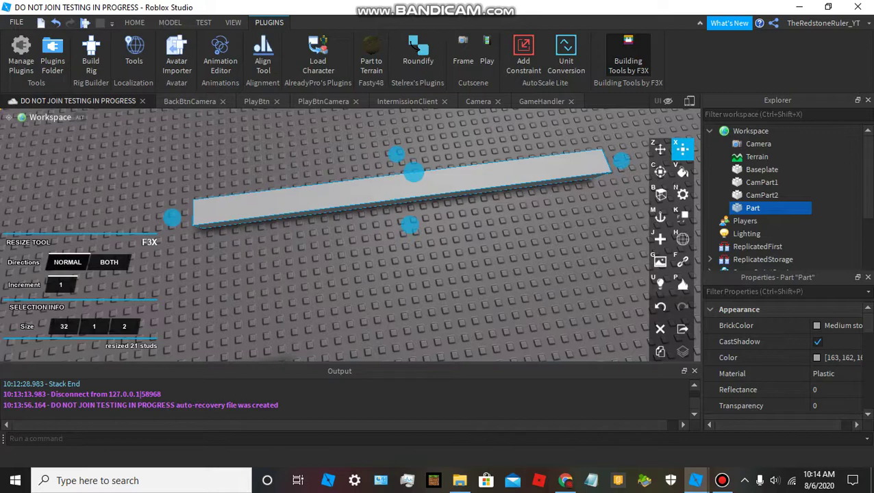
{"action": "left_click_drag", "start_coordinate": [172, 218], "coordinate": [144, 220]}
Raise the long part into a wall 17 studs high, extending it upward by 16 studs.
{"action": "right_click_drag", "start_coordinate": [213, 212], "coordinate": [246, 186]}
{"action": "key", "text": "d"}
{"action": "key", "text": "a"}
{"action": "key", "text": "s"}
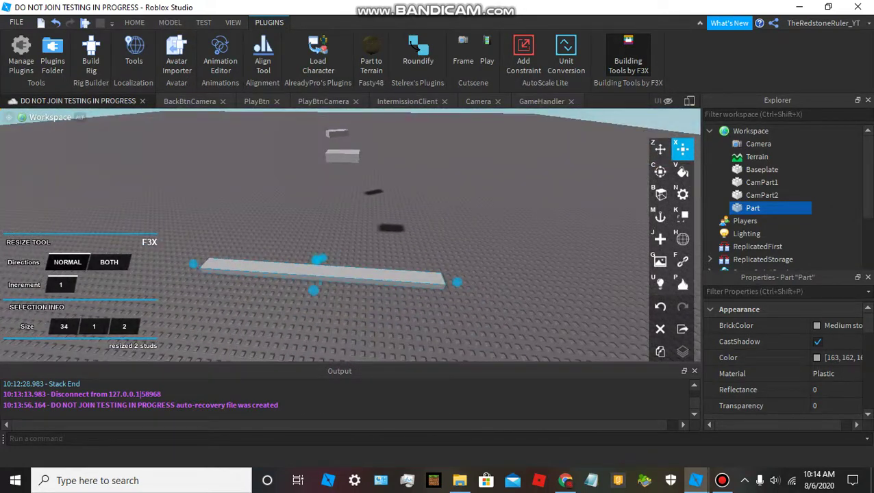
{"action": "left_click_drag", "start_coordinate": [317, 259], "coordinate": [294, 119]}
{"action": "right_click_drag", "start_coordinate": [294, 119], "coordinate": [282, 111]}
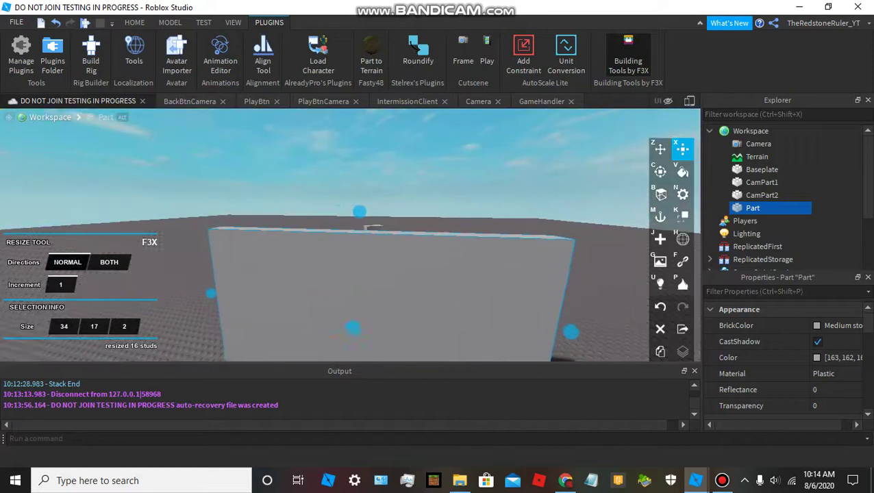
Shorten the wall to 27 studs long and move it 1 stud along the X axis to 42.5.
{"action": "key", "text": "a"}
{"action": "left_click_drag", "start_coordinate": [246, 293], "coordinate": [295, 300]}
{"action": "key", "text": "d"}
{"action": "right_click_drag", "start_coordinate": [294, 299], "coordinate": [202, 302]}
{"action": "key", "text": "d"}
{"action": "key", "text": "d"}
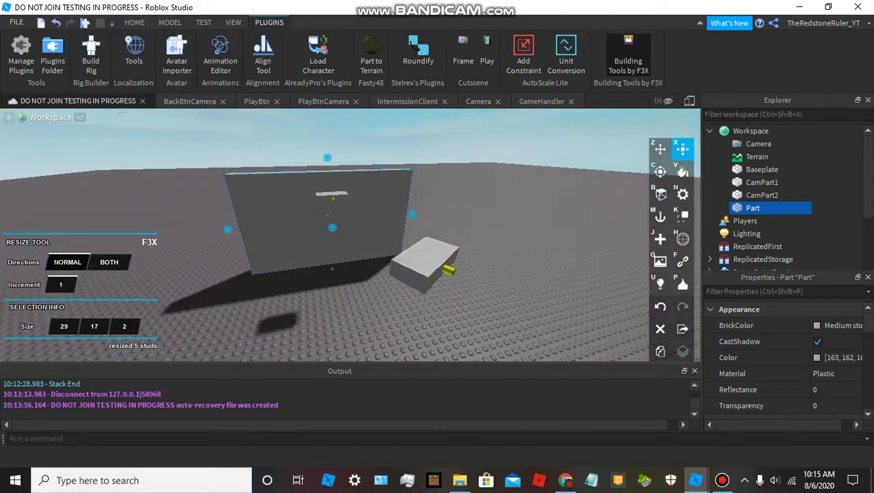
{"action": "left_click_drag", "start_coordinate": [227, 229], "coordinate": [235, 229]}
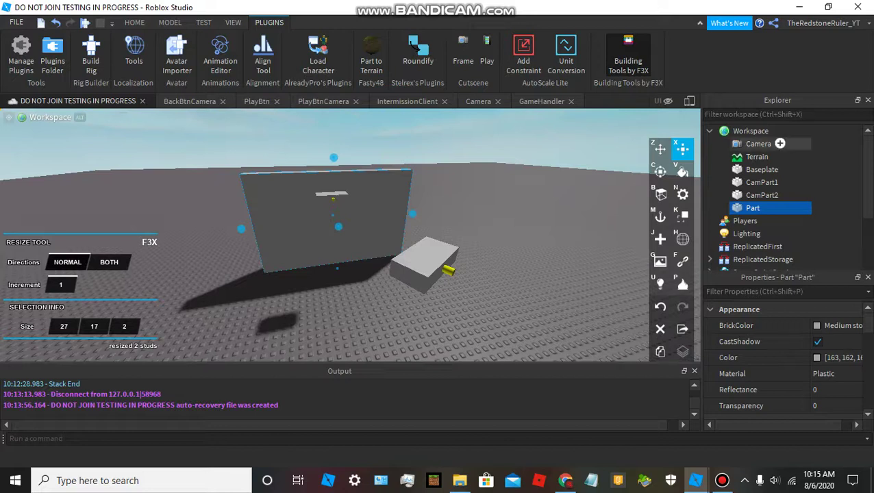
{"action": "left_click", "coordinate": [660, 149]}
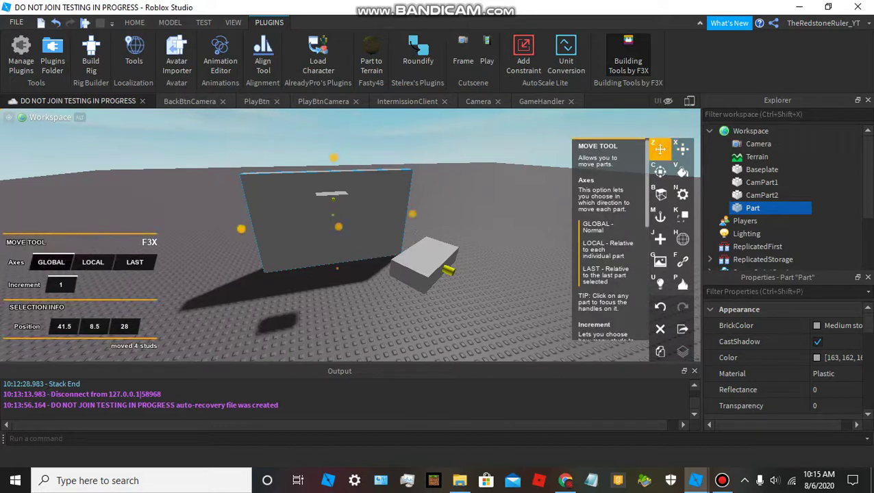
{"action": "left_click_drag", "start_coordinate": [241, 229], "coordinate": [235, 230]}
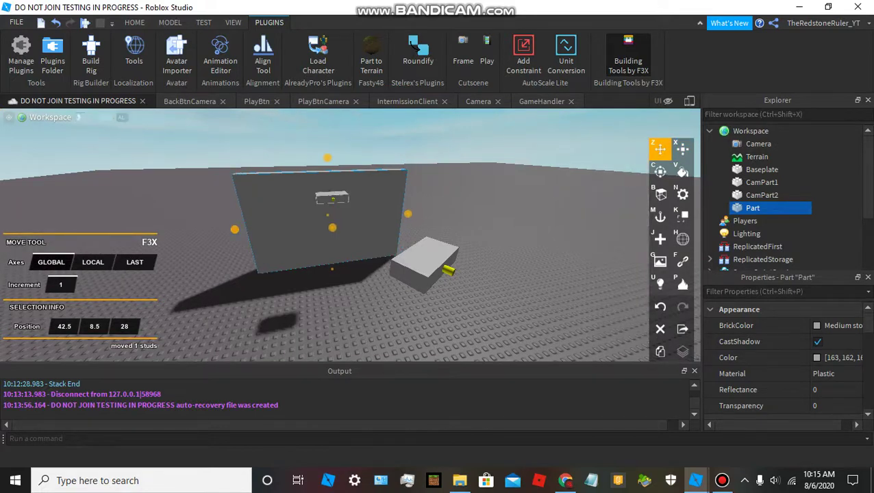
Reduce the wall's height to 4 studs with the F3X Resize tool, keeping its base on the ground.
{"action": "left_click", "coordinate": [682, 149]}
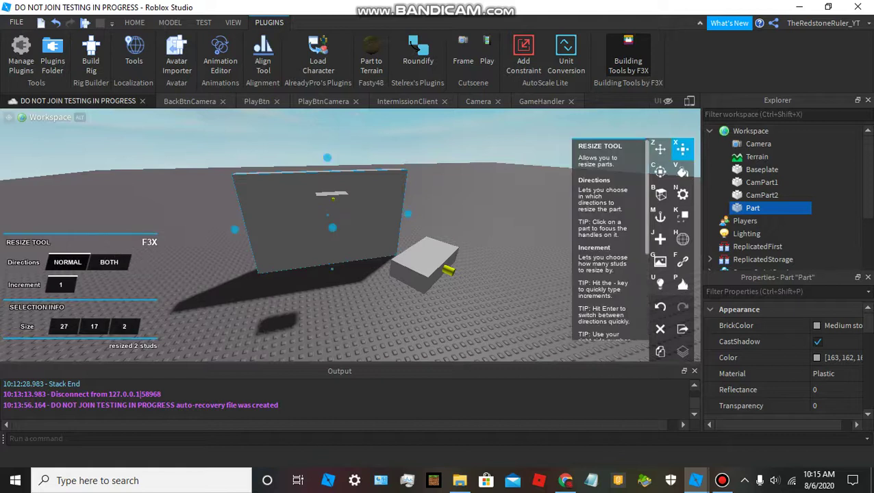
{"action": "left_click_drag", "start_coordinate": [327, 158], "coordinate": [330, 228]}
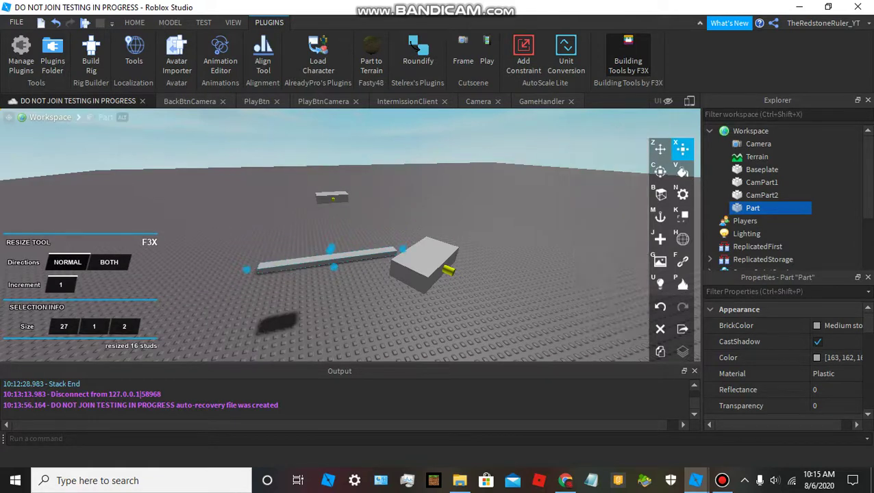
{"action": "left_click_drag", "start_coordinate": [331, 247], "coordinate": [331, 234]}
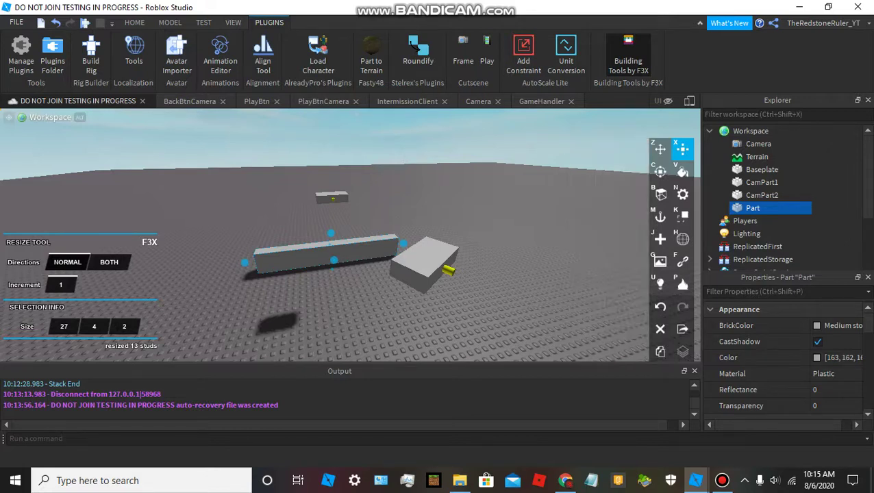
Duplicate the wall and resize the copy into a 1-stud-high strip that sits on top of the original.
{"action": "key", "text": "ctrl+d"}
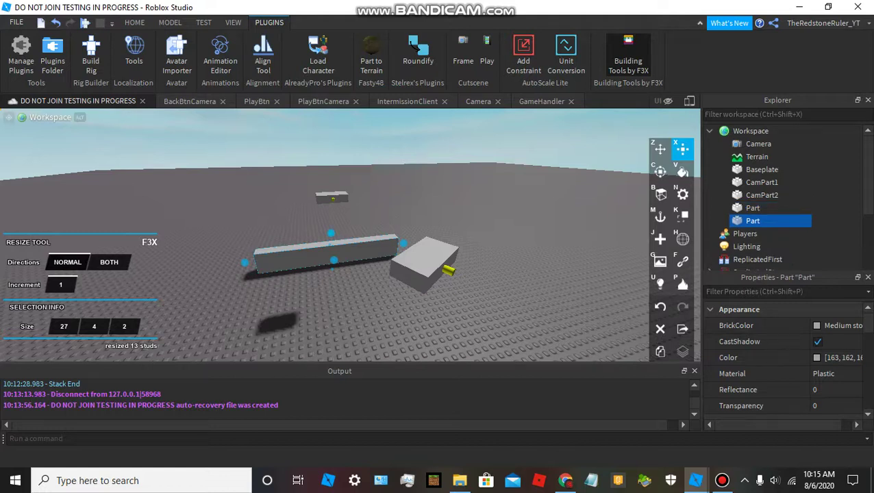
{"action": "left_click_drag", "start_coordinate": [330, 233], "coordinate": [331, 229]}
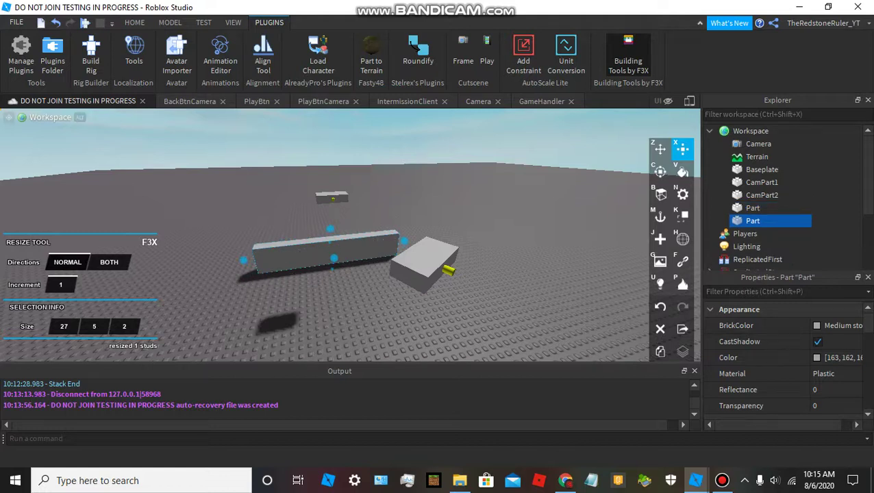
{"action": "left_click_drag", "start_coordinate": [332, 270], "coordinate": [332, 254]}
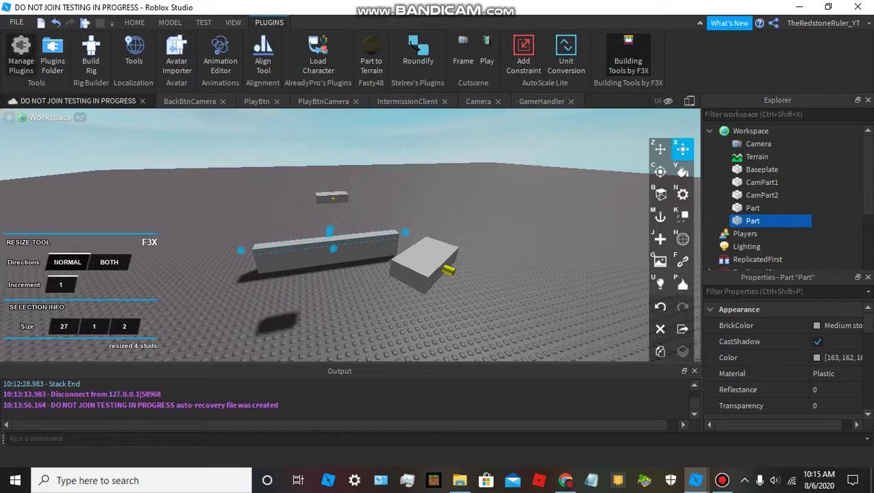
Update all installed plugins with pending updates and close the plugin manager.
{"action": "left_click", "coordinate": [21, 55]}
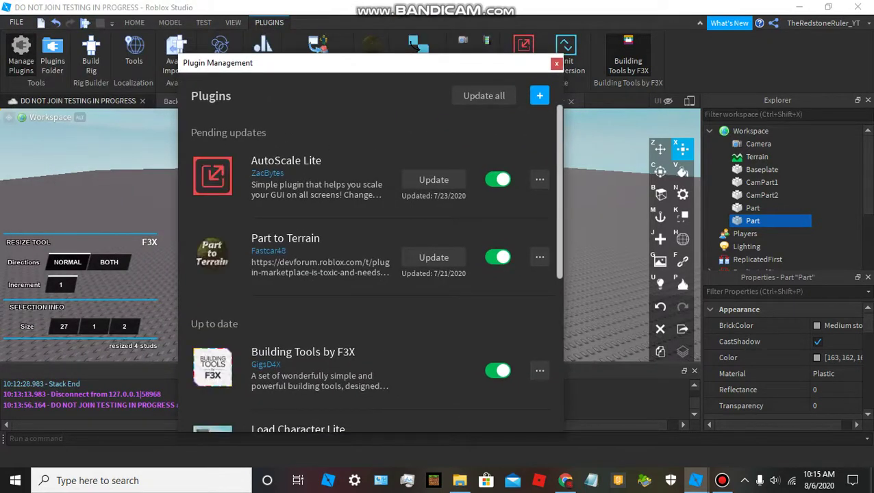
{"action": "left_click", "coordinate": [484, 96]}
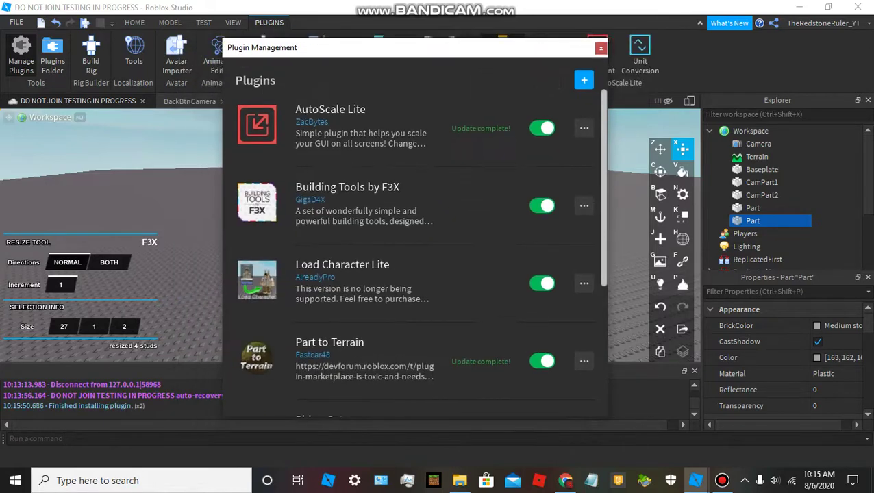
{"action": "left_click", "coordinate": [600, 48]}
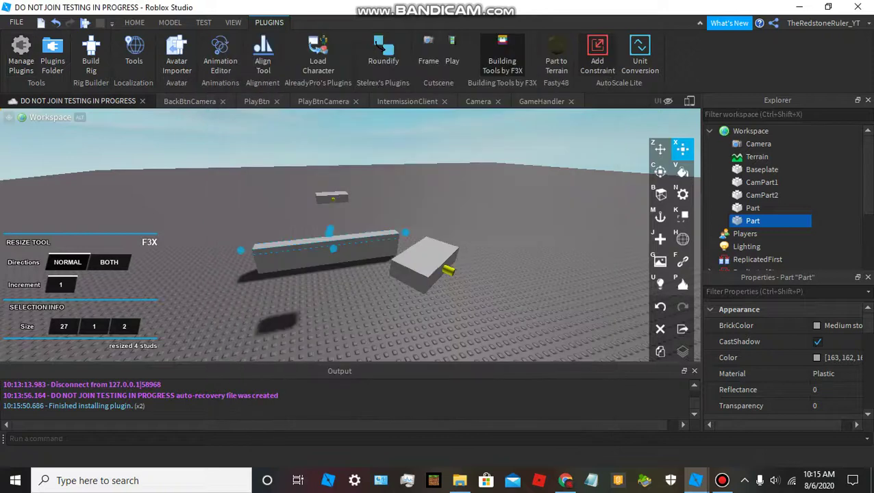
Open the Toolbox, dock it beside the viewport in full-screen mode, and switch its category to Plugins.
{"action": "left_click", "coordinate": [134, 22]}
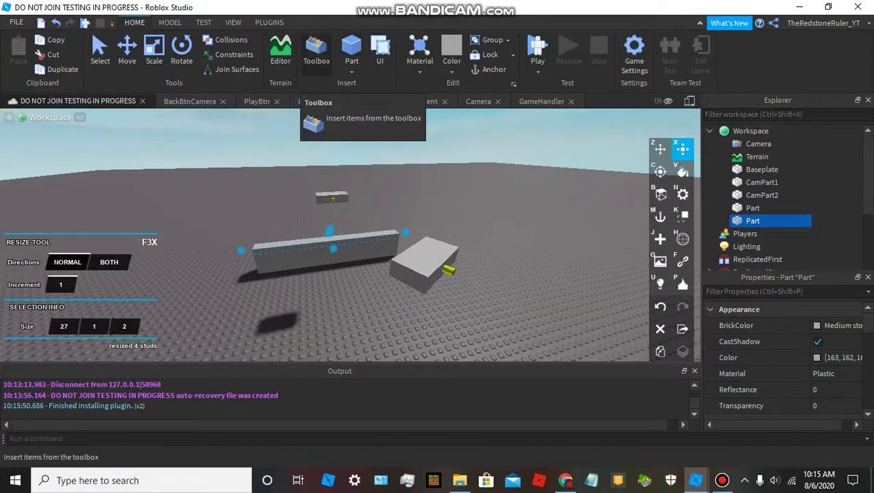
{"action": "left_click", "coordinate": [316, 51]}
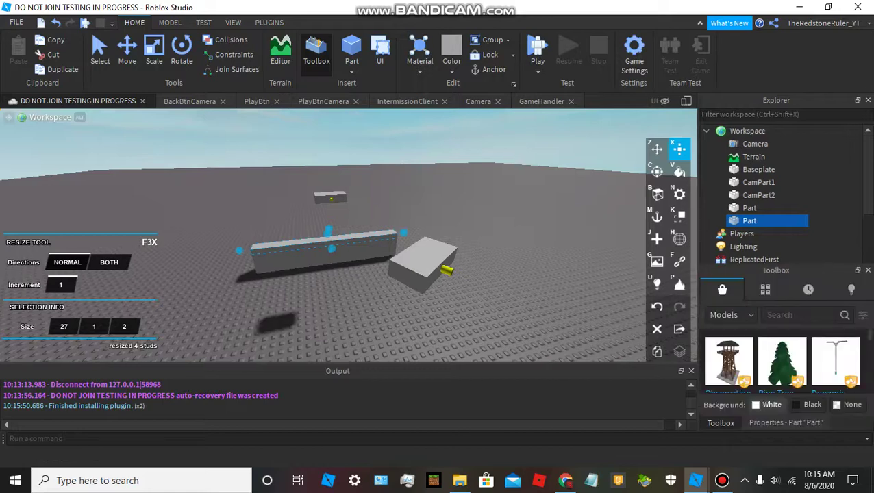
{"action": "left_click_drag", "start_coordinate": [776, 269], "coordinate": [400, 195]}
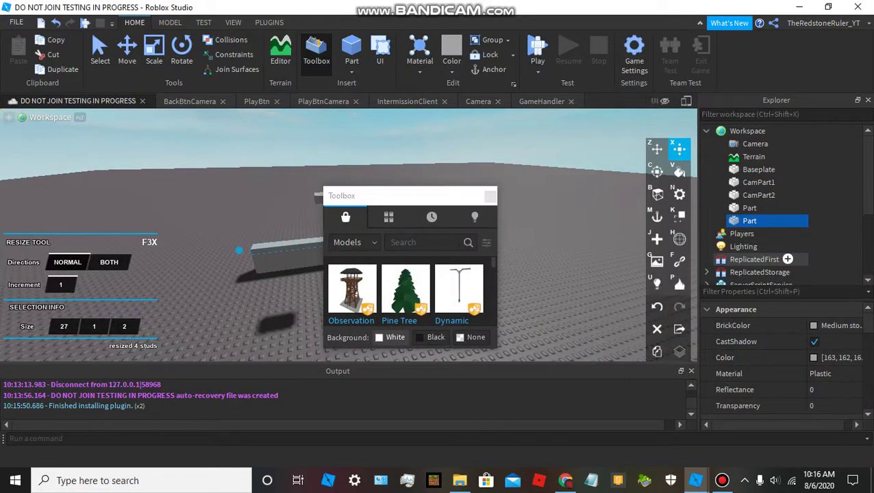
{"action": "key", "text": "F11"}
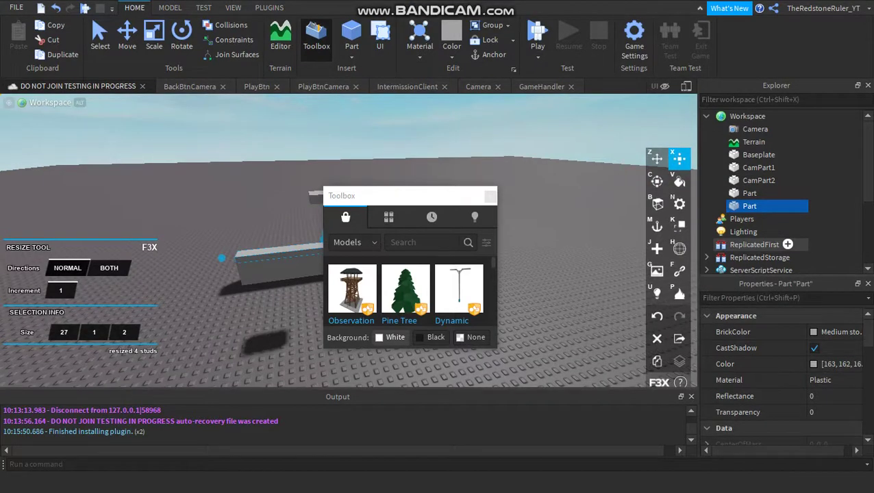
{"action": "left_click", "coordinate": [409, 196]}
{"action": "left_click_drag", "start_coordinate": [409, 196], "coordinate": [68, 353]}
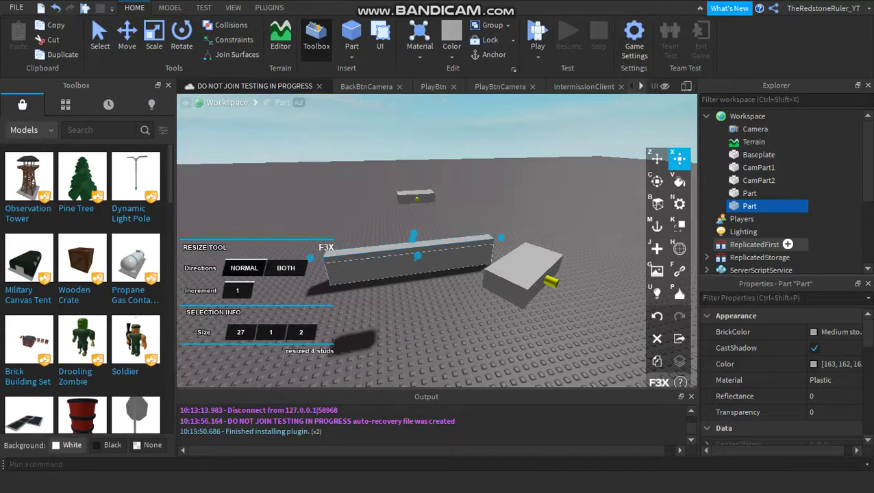
{"action": "left_click", "coordinate": [31, 131]}
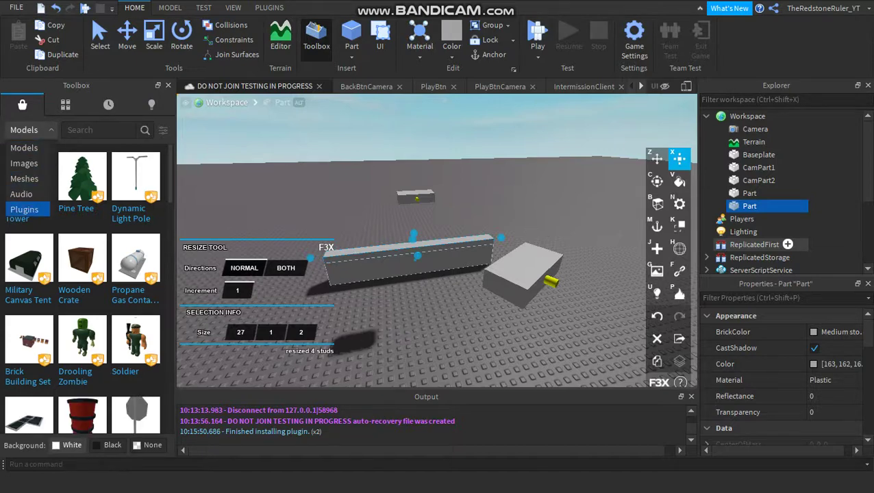
{"action": "left_click", "coordinate": [24, 209]}
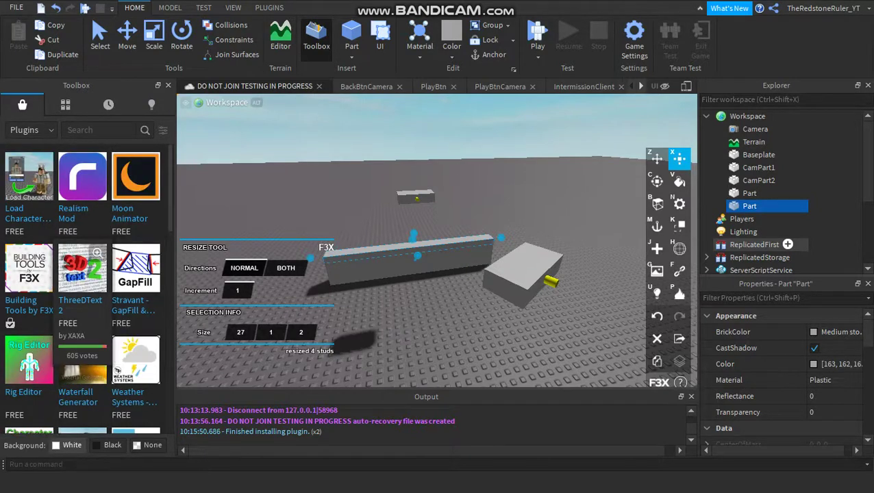
Find Building Tools by F3X among the Toolbox plugins and read through its details.
{"action": "scroll", "coordinate": [82, 287], "scroll_direction": "down", "scroll_amount": 3}
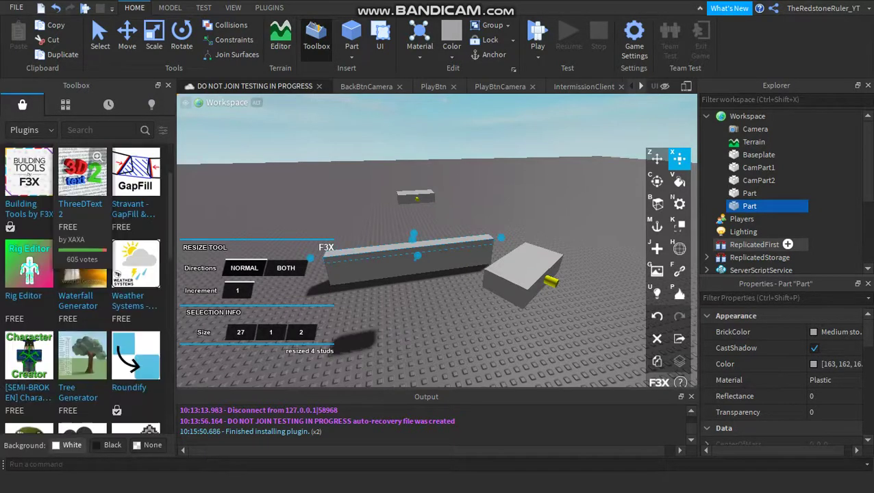
{"action": "scroll", "coordinate": [137, 349], "scroll_direction": "down", "scroll_amount": 3}
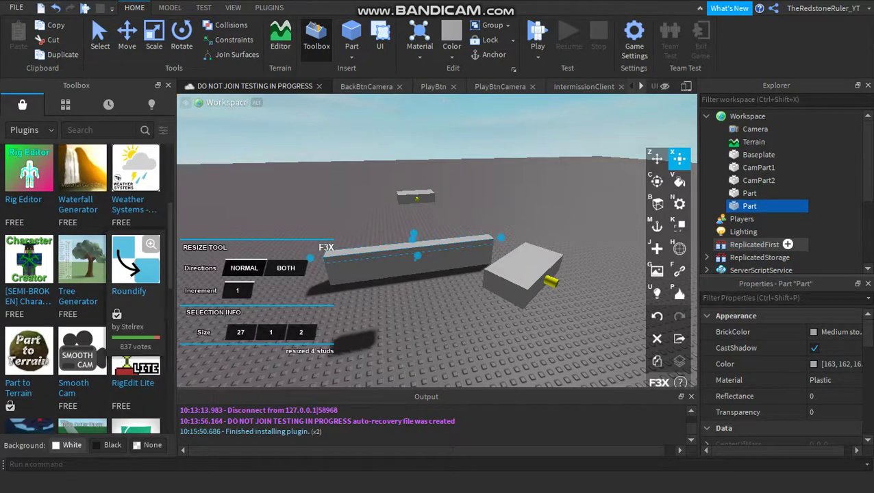
{"action": "scroll", "coordinate": [137, 274], "scroll_direction": "up", "scroll_amount": 3}
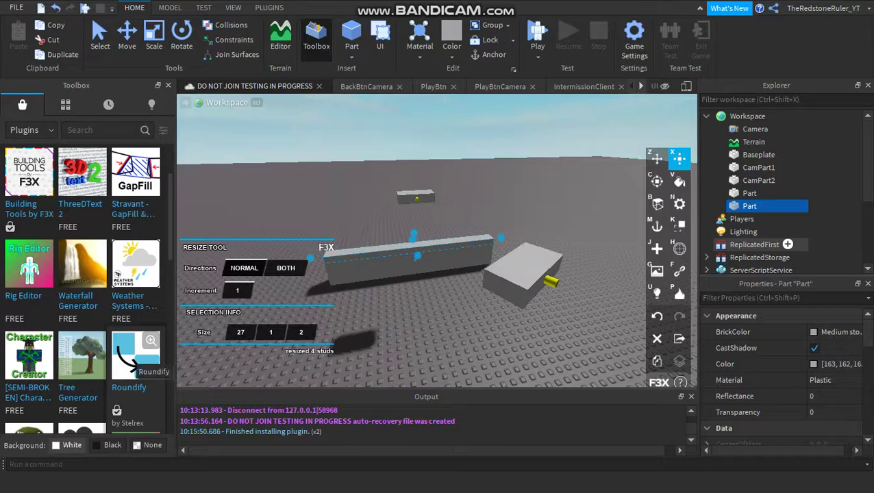
{"action": "scroll", "coordinate": [140, 360], "scroll_direction": "up", "scroll_amount": 3}
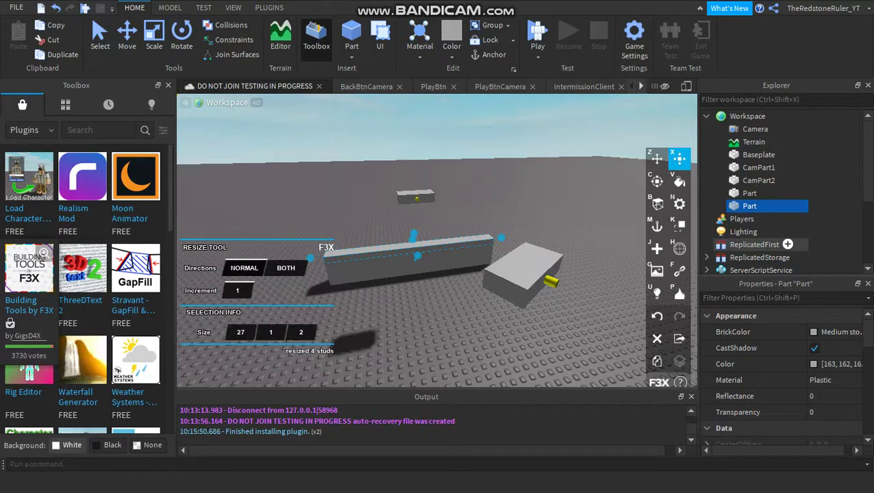
{"action": "left_click", "coordinate": [43, 252]}
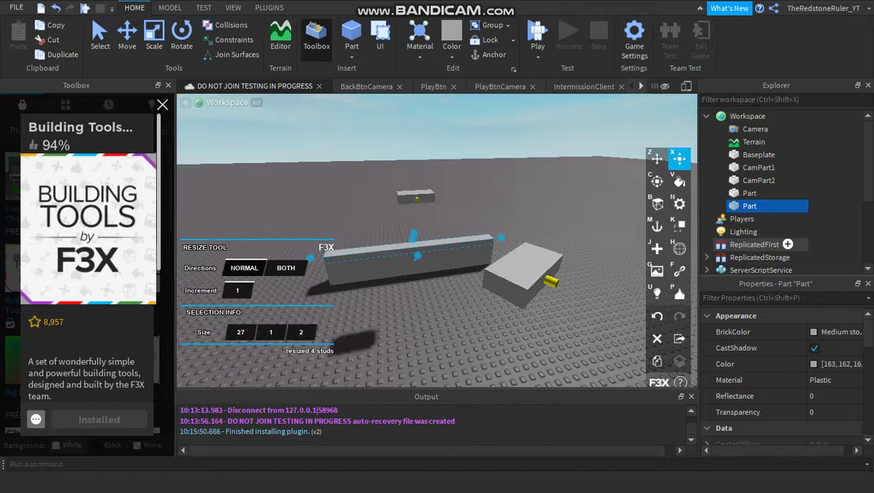
{"action": "scroll", "coordinate": [110, 288], "scroll_direction": "down", "scroll_amount": 5}
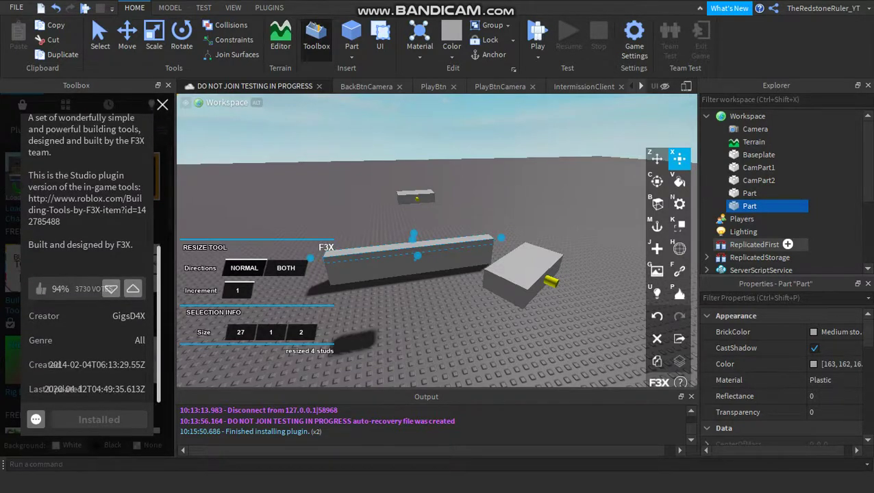
{"action": "left_click", "coordinate": [163, 105]}
Browse the rest of the plugins offered in the Toolbox and review the installed plugin tools.
{"action": "right_click_drag", "start_coordinate": [438, 240], "coordinate": [427, 263]}
{"action": "key", "text": "q"}
{"action": "key", "text": "w"}
{"action": "key", "text": "s"}
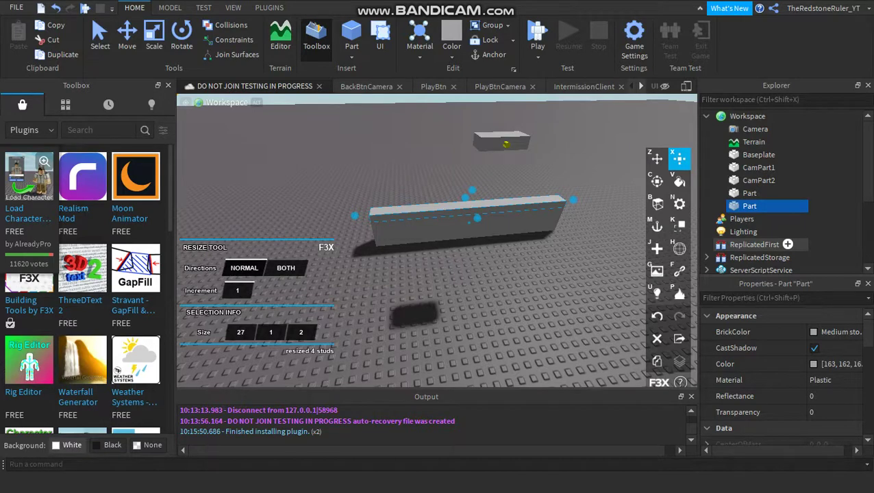
{"action": "scroll", "coordinate": [29, 199], "scroll_direction": "down", "scroll_amount": 4}
{"action": "scroll", "coordinate": [29, 199], "scroll_direction": "up", "scroll_amount": 4}
{"action": "scroll", "coordinate": [29, 229], "scroll_direction": "down", "scroll_amount": 5}
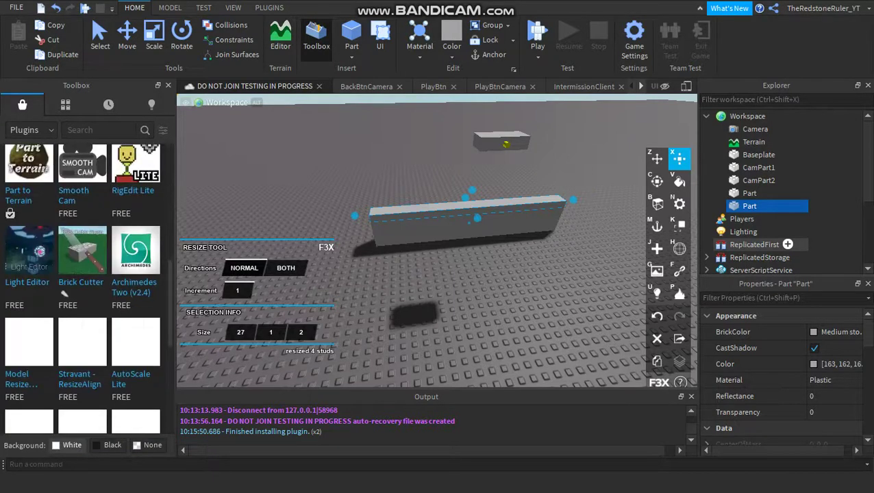
{"action": "scroll", "coordinate": [82, 261], "scroll_direction": "down", "scroll_amount": 3}
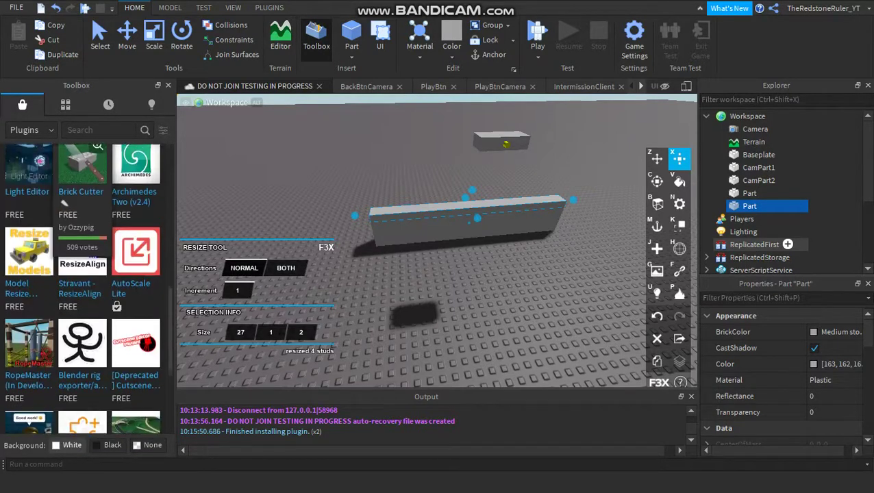
{"action": "scroll", "coordinate": [63, 295], "scroll_direction": "down", "scroll_amount": 3}
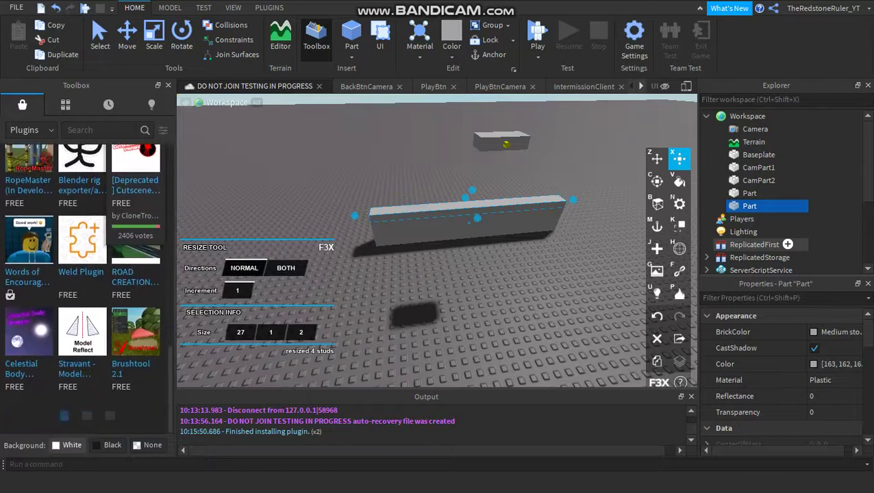
{"action": "scroll", "coordinate": [64, 295], "scroll_direction": "up", "scroll_amount": 5}
{"action": "scroll", "coordinate": [82, 274], "scroll_direction": "up", "scroll_amount": 3}
{"action": "scroll", "coordinate": [82, 274], "scroll_direction": "down", "scroll_amount": 6}
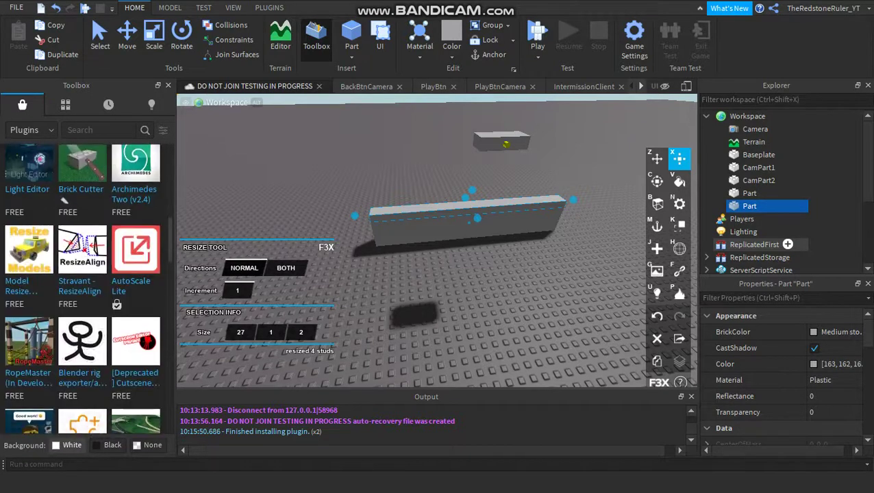
{"action": "scroll", "coordinate": [82, 274], "scroll_direction": "down", "scroll_amount": 2}
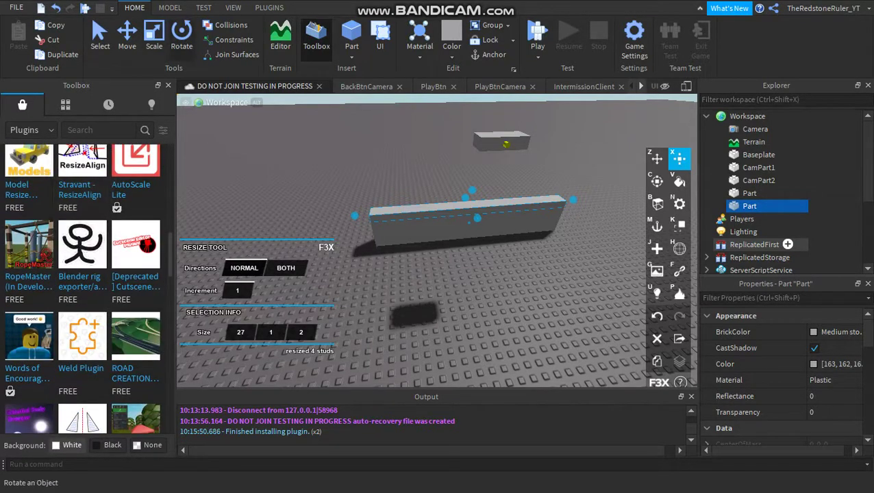
{"action": "left_click", "coordinate": [170, 8]}
{"action": "left_click", "coordinate": [269, 8]}
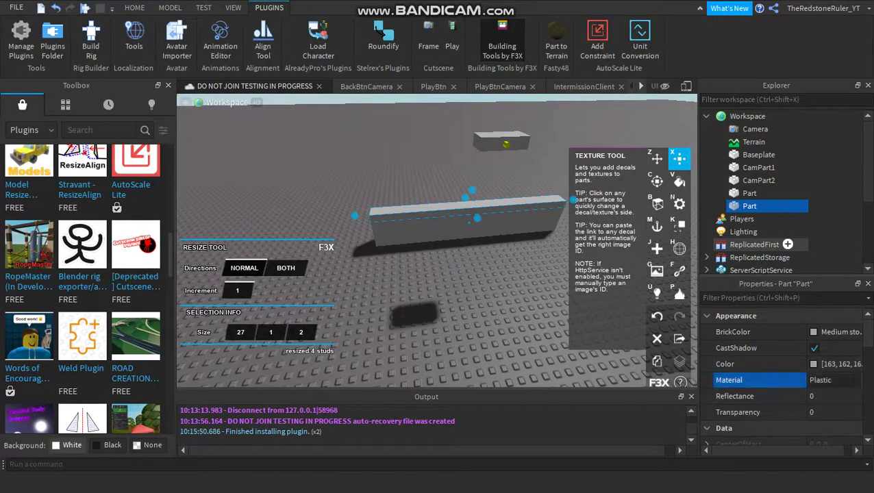
Give the strip on top of the wall the WoodPlanks material and the Reddish brown colour.
{"action": "left_click", "coordinate": [828, 380]}
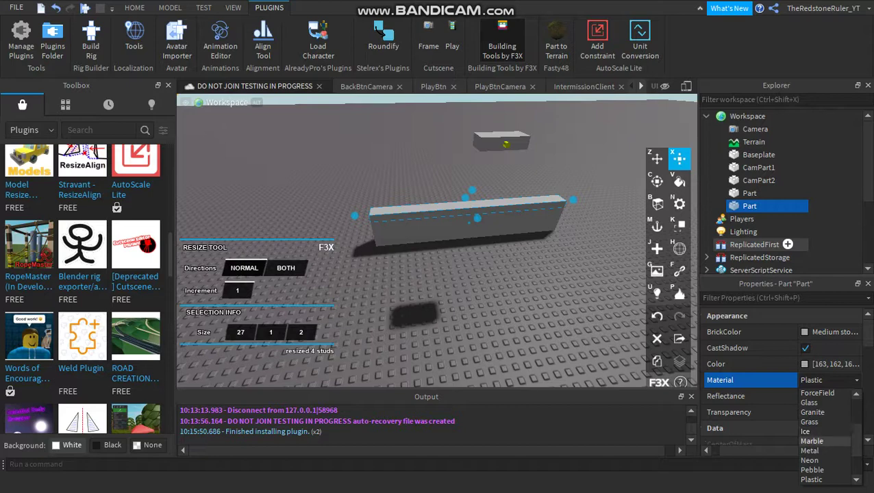
{"action": "scroll", "coordinate": [821, 438], "scroll_direction": "down", "scroll_amount": 2}
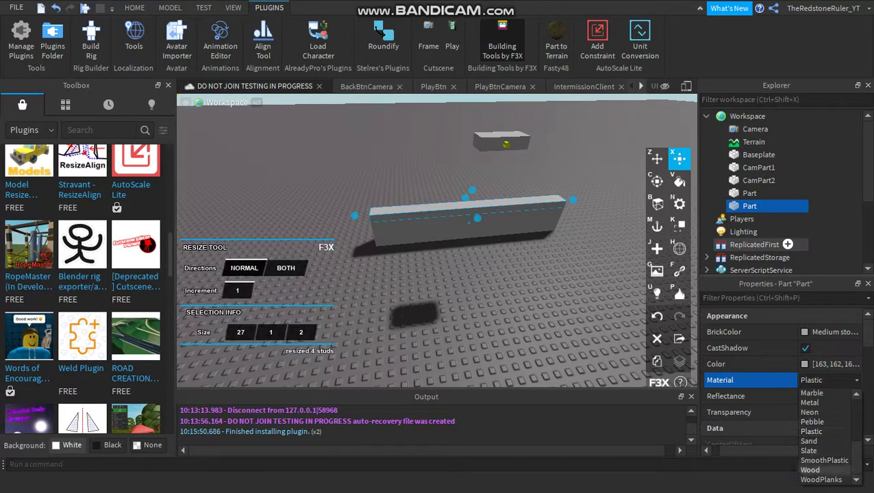
{"action": "left_click", "coordinate": [822, 479]}
{"action": "key", "text": "w"}
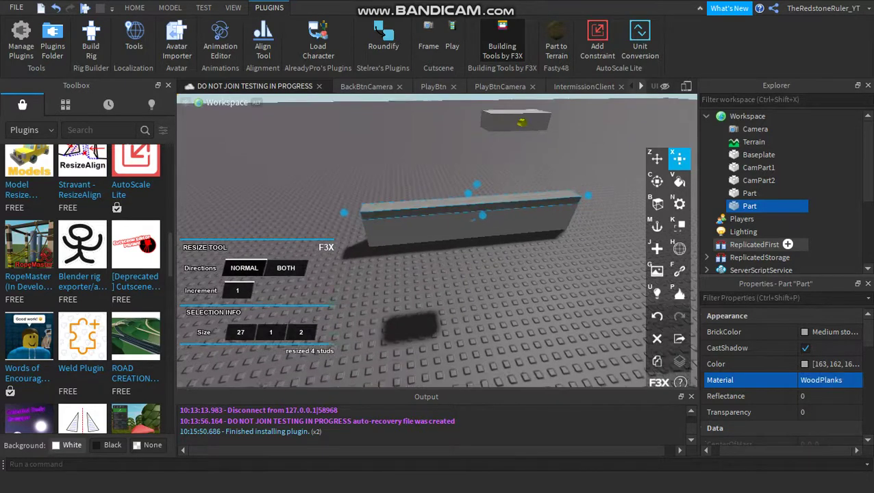
{"action": "right_click_drag", "start_coordinate": [480, 274], "coordinate": [466, 236]}
{"action": "right_click_drag", "start_coordinate": [696, 169], "coordinate": [675, 209]}
{"action": "left_click", "coordinate": [830, 332]}
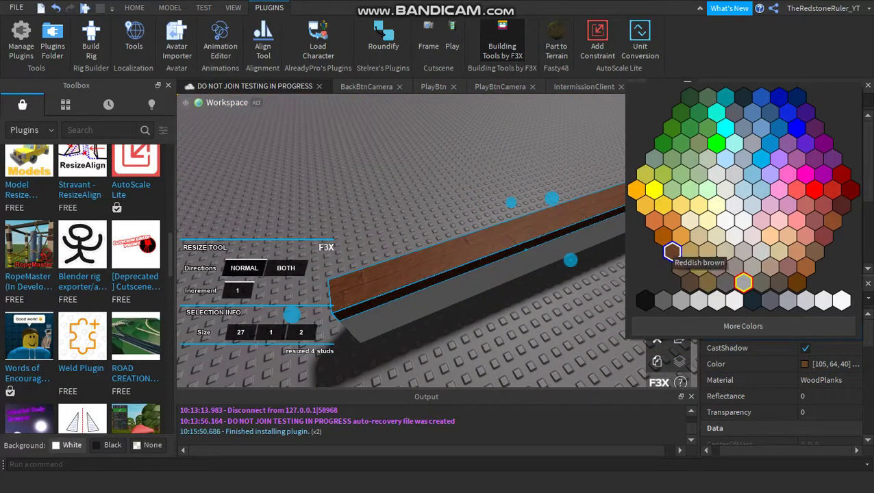
{"action": "left_click", "coordinate": [671, 251]}
Lower the top of the grey wall part beneath the wooden strip so its height is 1 stud.
{"action": "left_click", "coordinate": [460, 285]}
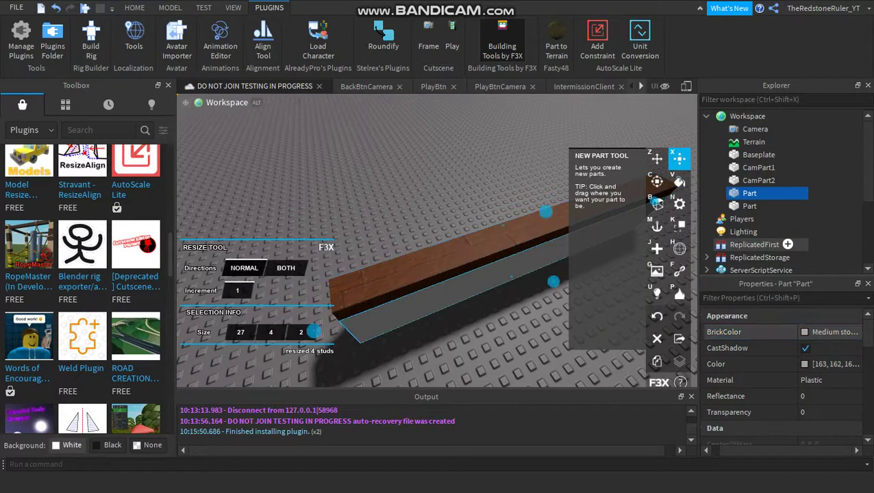
{"action": "right_click_drag", "start_coordinate": [460, 286], "coordinate": [493, 273]}
{"action": "key", "text": "s"}
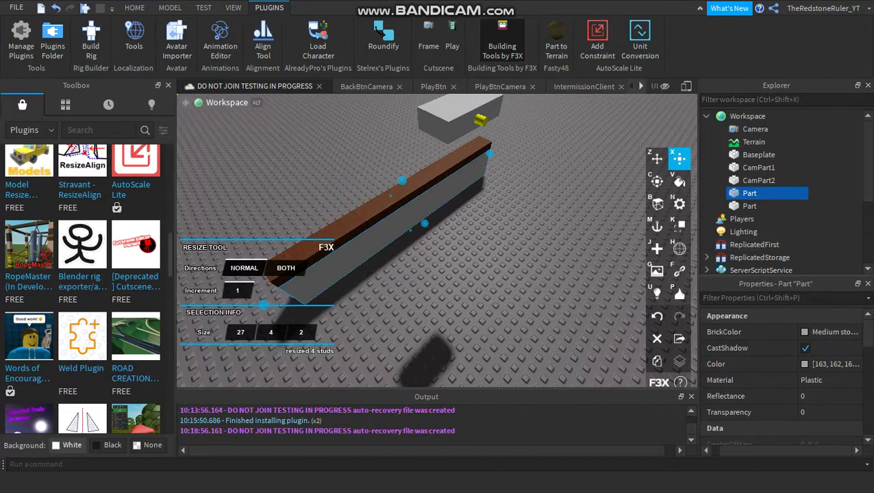
{"action": "key", "text": "d"}
{"action": "right_click_drag", "start_coordinate": [452, 260], "coordinate": [410, 260]}
{"action": "key", "text": "w"}
{"action": "right_click_drag", "start_coordinate": [479, 158], "coordinate": [503, 140]}
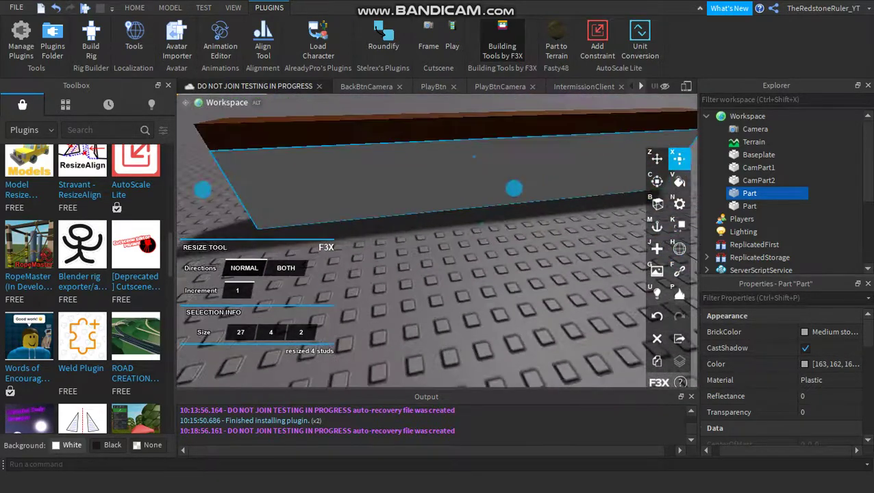
{"action": "right_click_drag", "start_coordinate": [512, 180], "coordinate": [505, 135]}
{"action": "left_click_drag", "start_coordinate": [512, 169], "coordinate": [507, 218]}
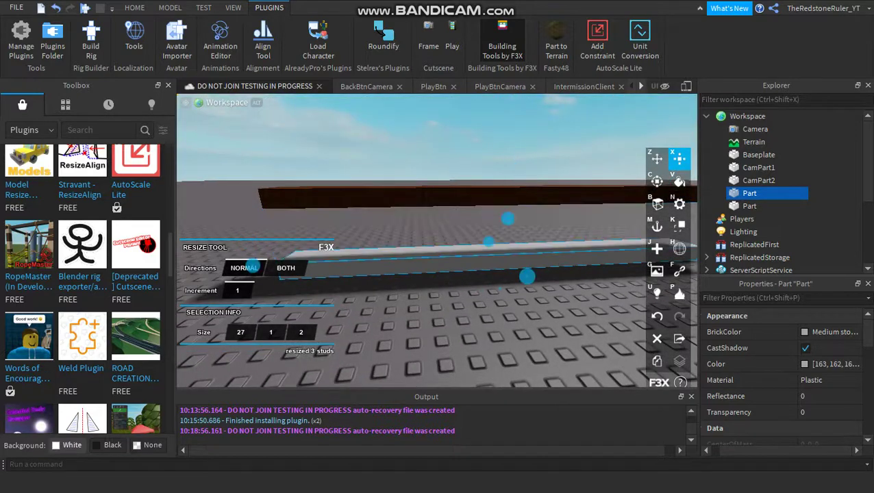
{"action": "key", "text": "w"}
{"action": "right_click_drag", "start_coordinate": [505, 212], "coordinate": [466, 240]}
{"action": "scroll", "coordinate": [437, 241], "scroll_direction": "down", "scroll_amount": 4}
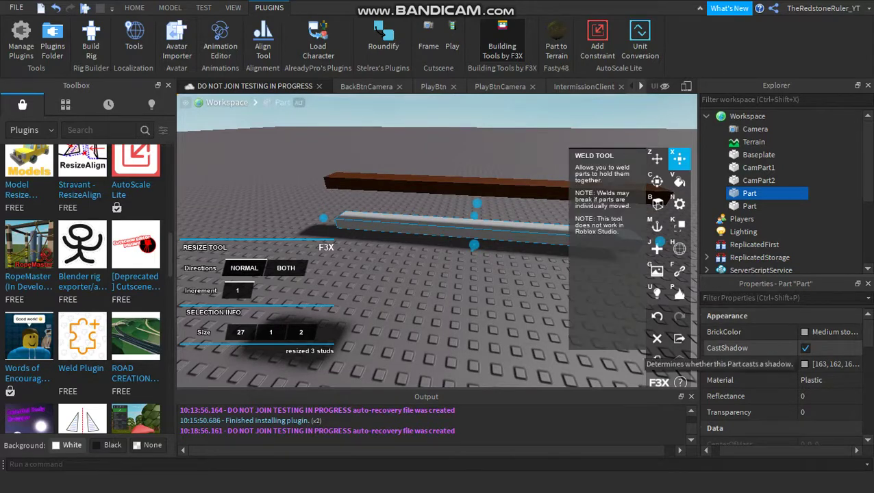
Give the low grey base part the WoodPlanks material and the Cool yellow colour.
{"action": "left_click", "coordinate": [726, 380]}
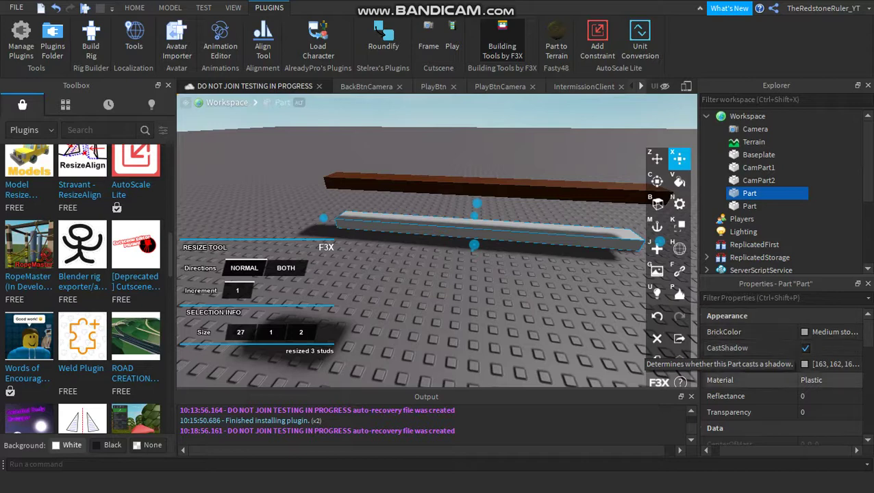
{"action": "left_click", "coordinate": [827, 380]}
{"action": "scroll", "coordinate": [822, 479], "scroll_direction": "down", "scroll_amount": 2}
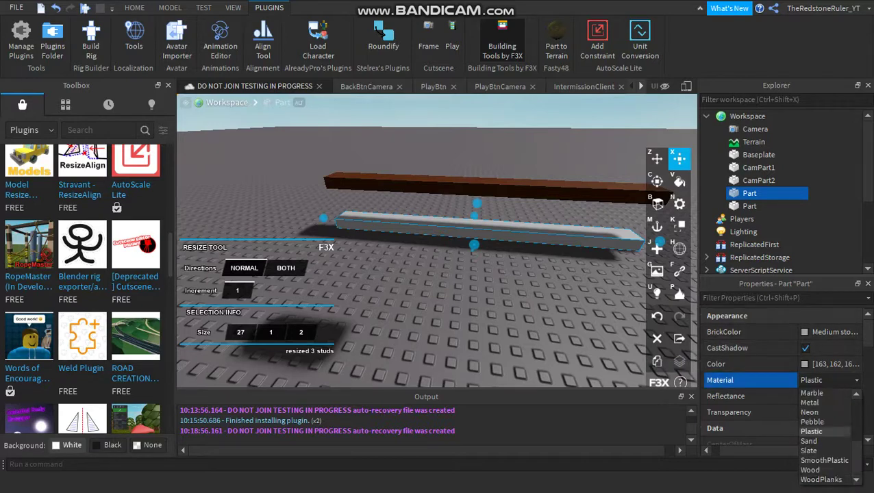
{"action": "left_click", "coordinate": [820, 480]}
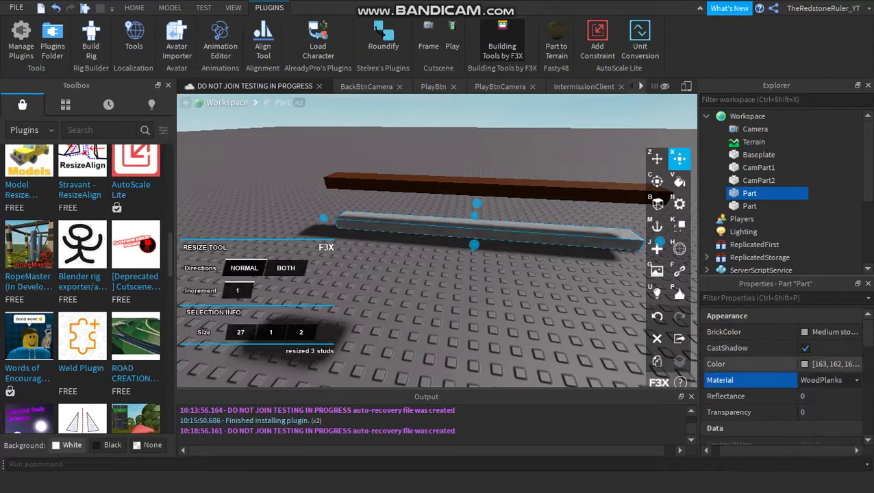
{"action": "left_click", "coordinate": [832, 332]}
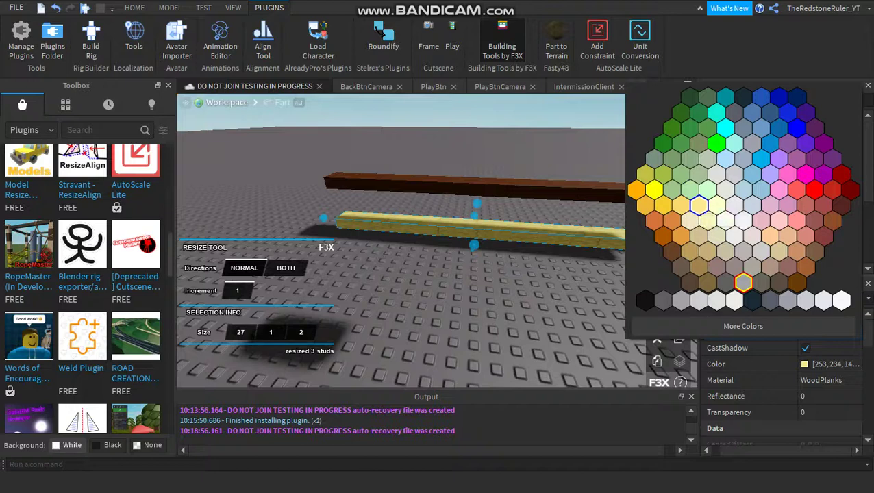
{"action": "left_click", "coordinate": [699, 204]}
Extend the reddish brown strip downward to meet the yellow base, giving it a height of 4 studs.
{"action": "scroll", "coordinate": [437, 241], "scroll_direction": "up", "scroll_amount": 2}
{"action": "left_click", "coordinate": [445, 171]}
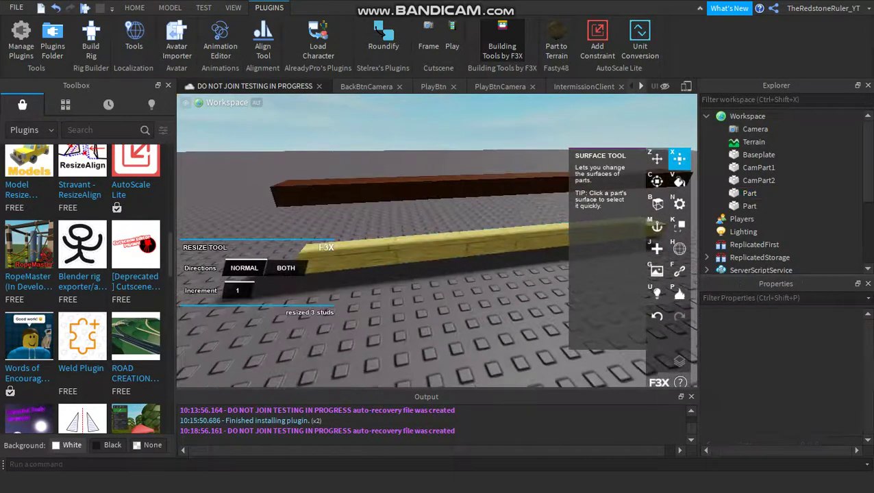
{"action": "left_click", "coordinate": [445, 190]}
{"action": "left_click_drag", "start_coordinate": [508, 220], "coordinate": [502, 259]}
{"action": "key", "text": "s"}
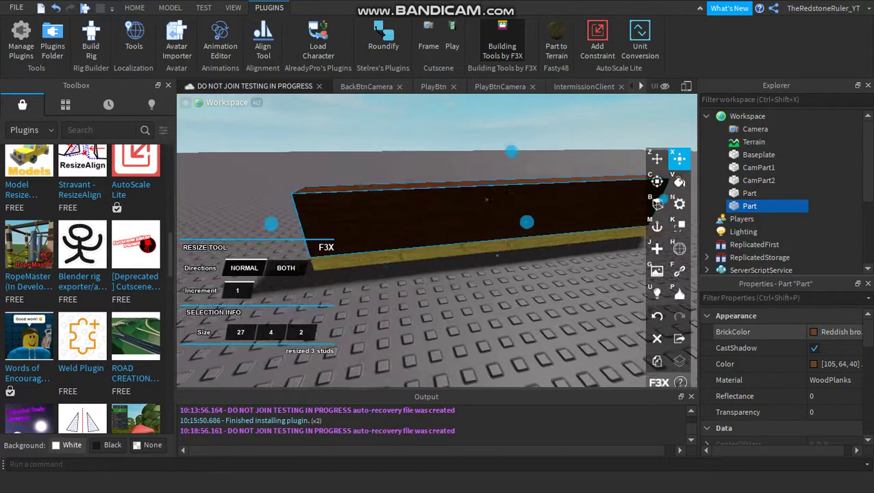
{"action": "right_click_drag", "start_coordinate": [502, 259], "coordinate": [479, 288]}
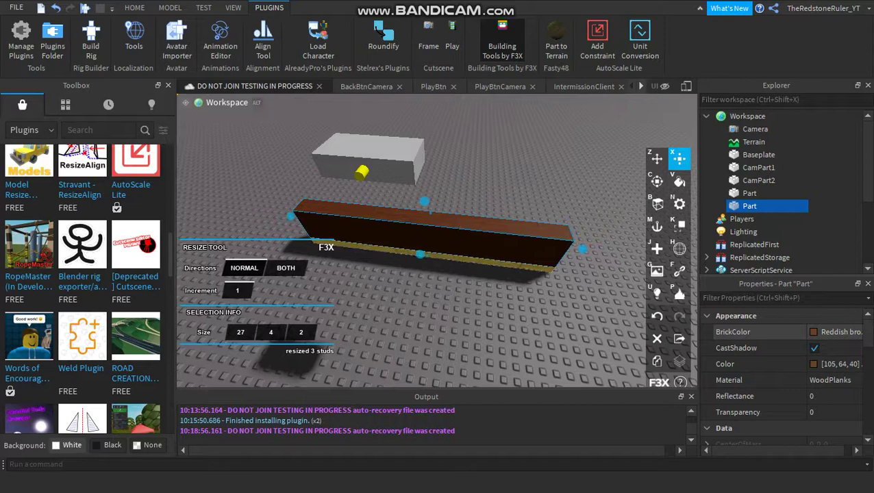
Raise the brown wall's top by 8 studs and pull its lower edge up by 1, for a height of 11.
{"action": "left_click_drag", "start_coordinate": [424, 201], "coordinate": [419, 101]}
{"action": "right_click_drag", "start_coordinate": [419, 101], "coordinate": [417, 63]}
{"action": "scroll", "coordinate": [437, 240], "scroll_direction": "down", "scroll_amount": 2}
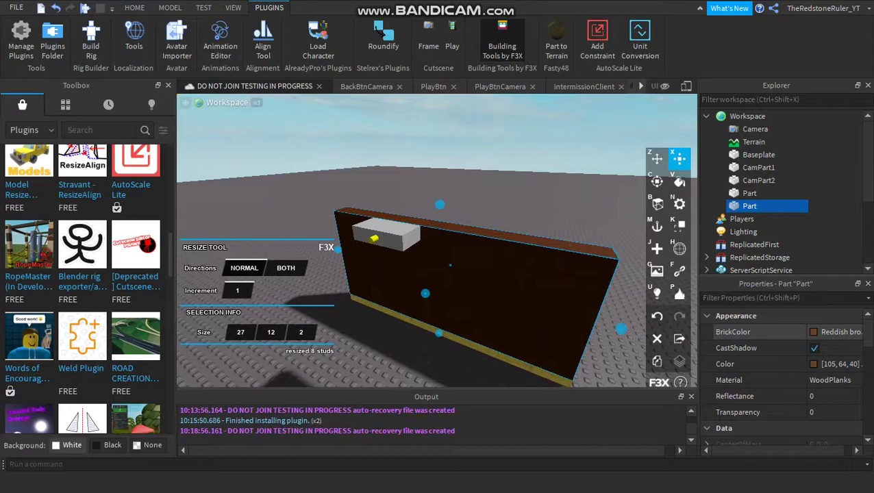
{"action": "left_click_drag", "start_coordinate": [439, 333], "coordinate": [439, 327]}
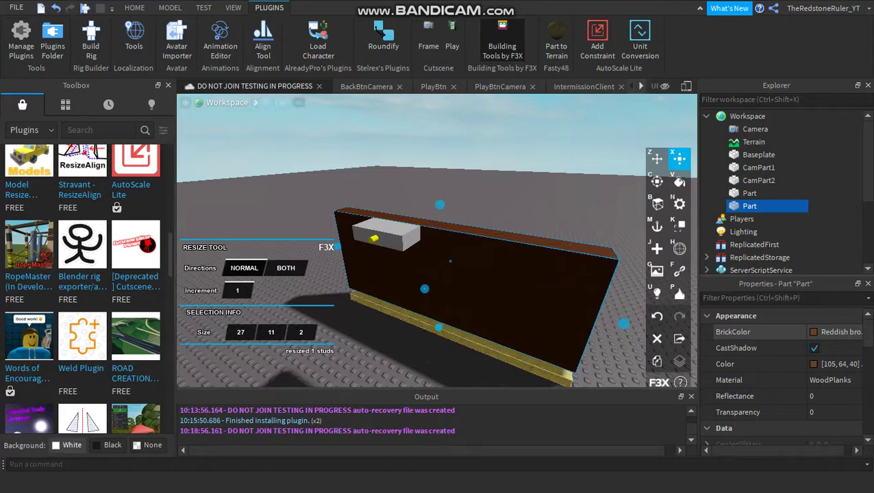
Raise the top of the yellow base strip to a height of 2 studs so it reaches the brown wall.
{"action": "left_click", "coordinate": [446, 333]}
{"action": "key", "text": "a"}
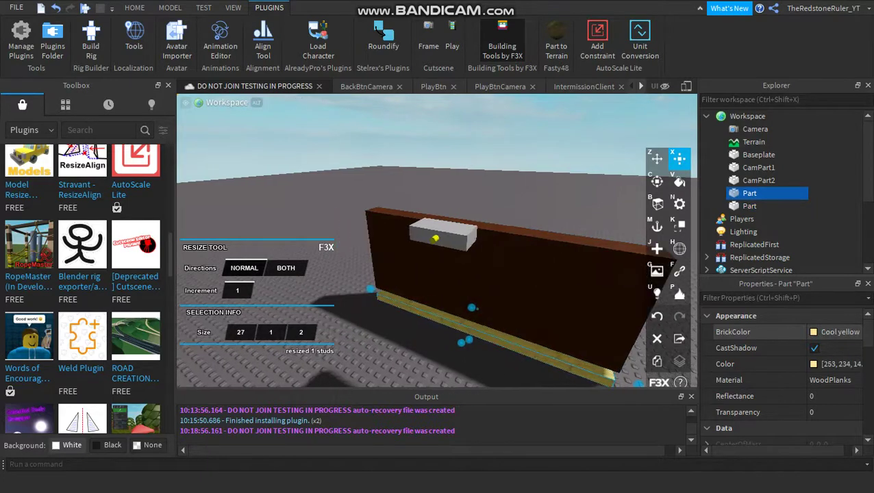
{"action": "left_click_drag", "start_coordinate": [472, 308], "coordinate": [472, 300]}
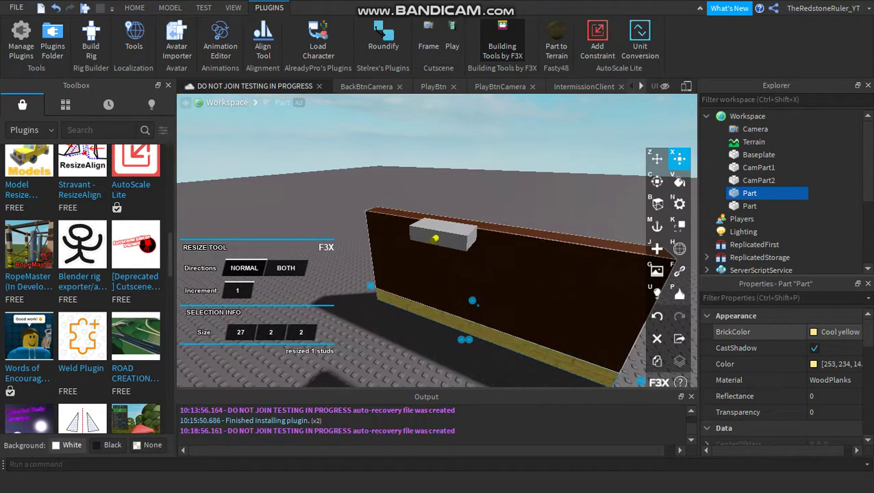
Extend the top of the brown wall by 2 studs to a height of 13.
{"action": "left_click", "coordinate": [474, 283]}
{"action": "key", "text": "d"}
{"action": "right_click_drag", "start_coordinate": [474, 282], "coordinate": [435, 282]}
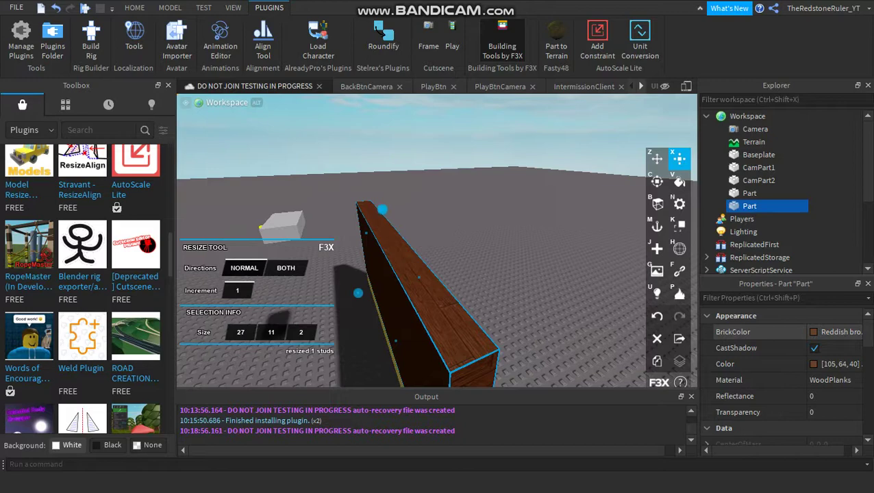
{"action": "left_click_drag", "start_coordinate": [382, 209], "coordinate": [380, 185]}
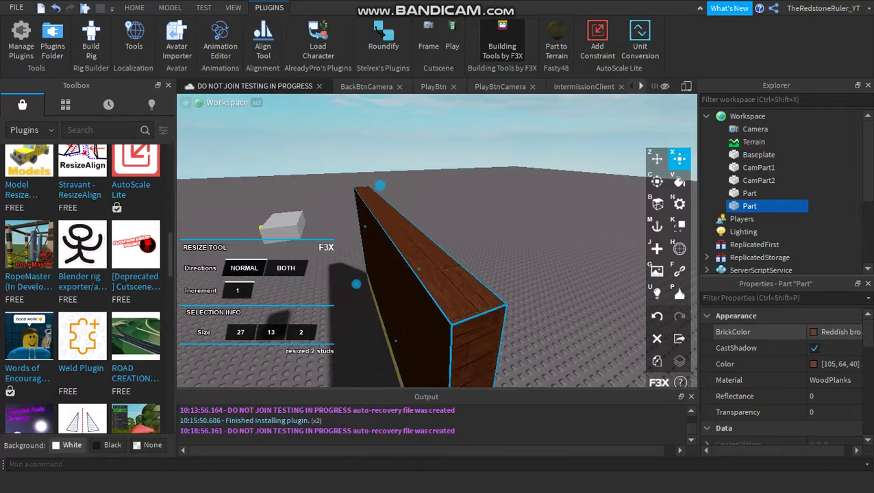
Select the brown wall together with its yellow base strip and duplicate both parts.
{"action": "key", "text": "a"}
{"action": "right_click_drag", "start_coordinate": [380, 185], "coordinate": [432, 206]}
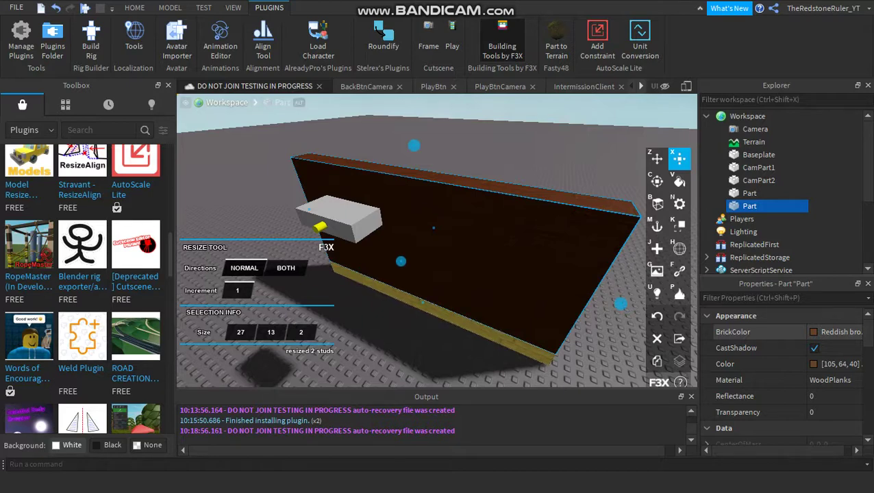
{"action": "right_click_drag", "start_coordinate": [424, 240], "coordinate": [473, 233]}
{"action": "left_click", "coordinate": [438, 356]}
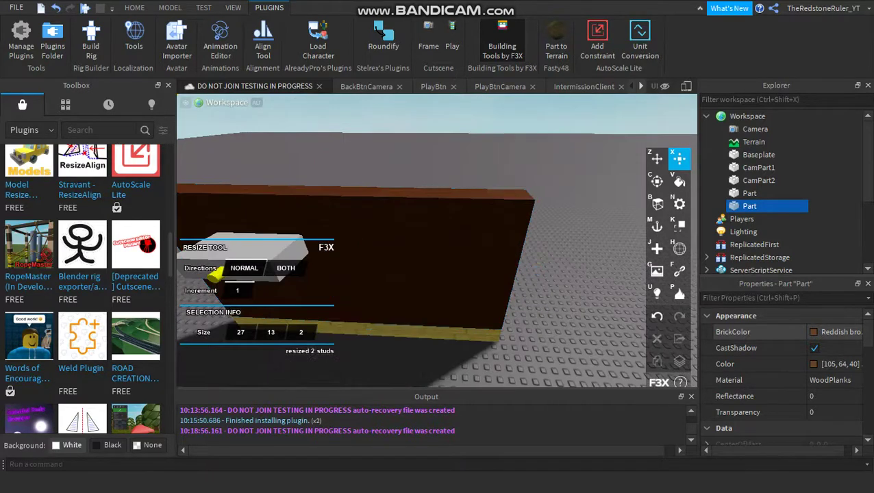
{"action": "left_click", "coordinate": [431, 331]}
{"action": "left_click", "coordinate": [364, 247], "text": "shift"}
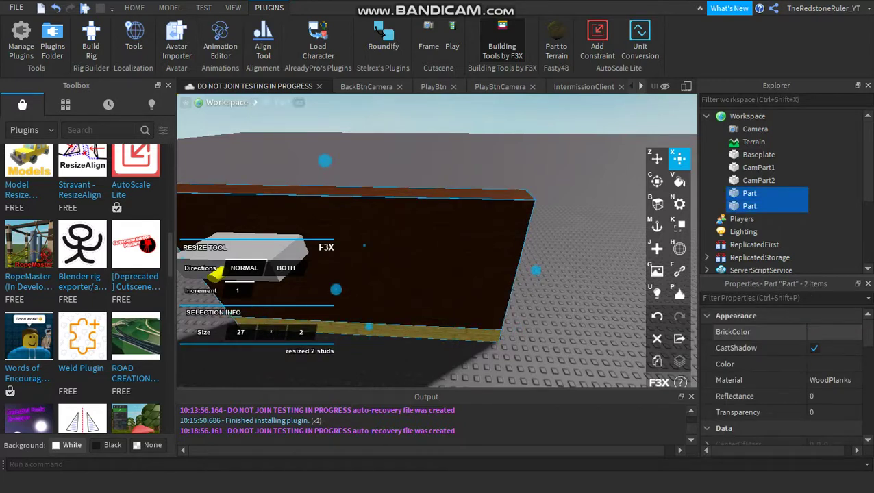
{"action": "key", "text": "ctrl+d"}
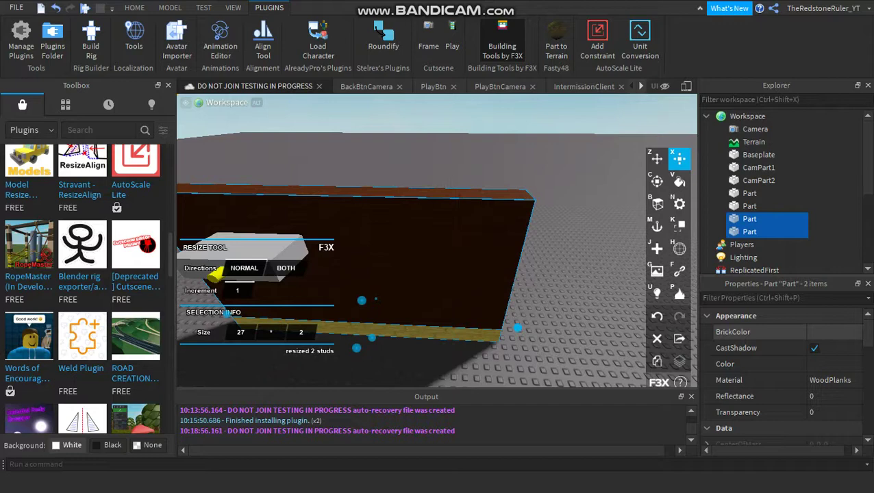
Shorten the duplicated wall and base to a 2-stud length at one end of the original wall.
{"action": "mouse_move", "coordinate": [517, 328]}
{"action": "left_mouse_down"}
{"action": "mouse_move", "coordinate": [463, 326]}
{"action": "mouse_move", "coordinate": [517, 328]}
{"action": "left_mouse_up"}
{"action": "key", "text": "s"}
{"action": "right_click_drag", "start_coordinate": [517, 328], "coordinate": [452, 326]}
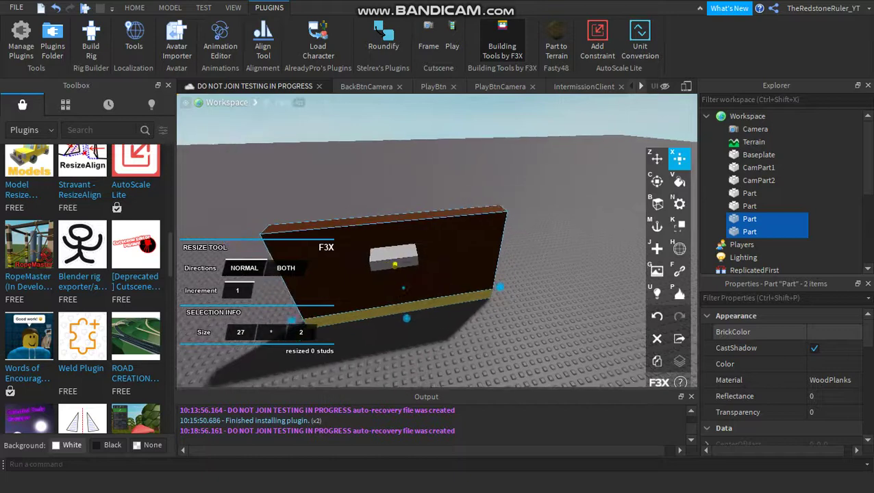
{"action": "left_click_drag", "start_coordinate": [375, 322], "coordinate": [316, 331]}
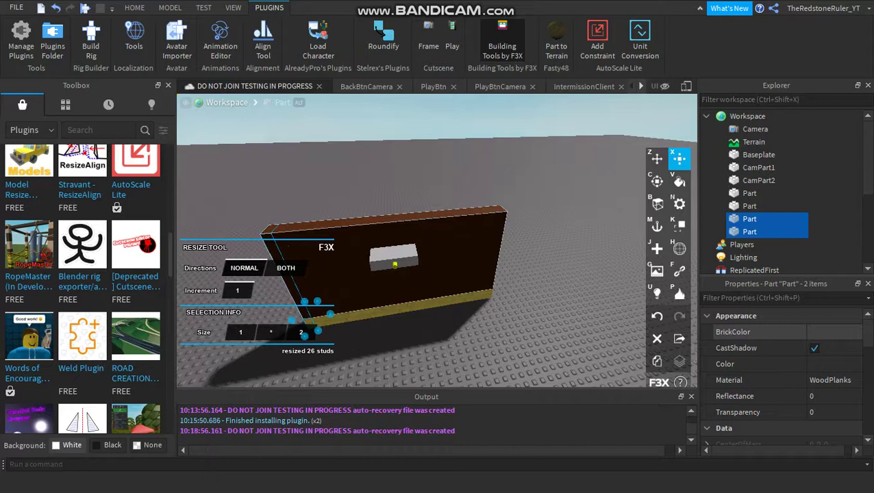
{"action": "left_click_drag", "start_coordinate": [317, 331], "coordinate": [321, 330]}
{"action": "key", "text": "a"}
{"action": "right_click_drag", "start_coordinate": [321, 330], "coordinate": [404, 360]}
{"action": "key", "text": "a"}
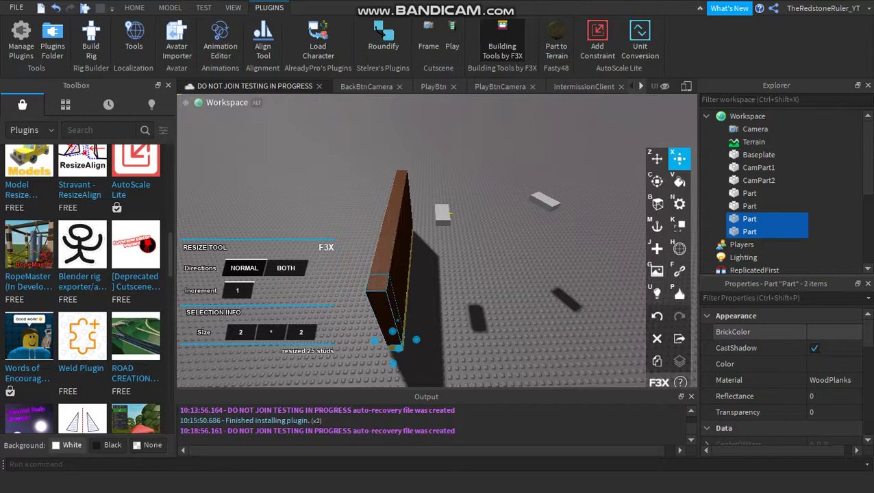
Extend the shortened duplicates perpendicular to the original wall to 34 studs, forming a side wall.
{"action": "left_click_drag", "start_coordinate": [416, 340], "coordinate": [614, 335]}
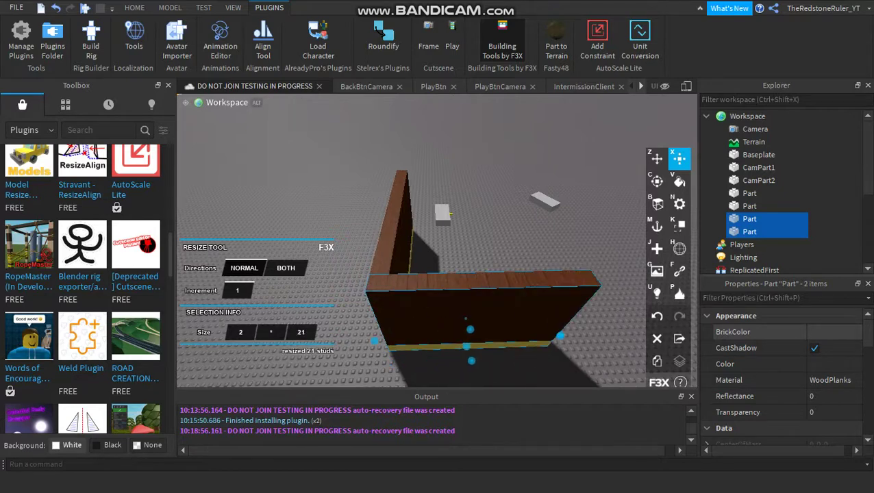
{"action": "key", "text": "w"}
{"action": "right_click_drag", "start_coordinate": [476, 345], "coordinate": [503, 367]}
{"action": "key", "text": "d"}
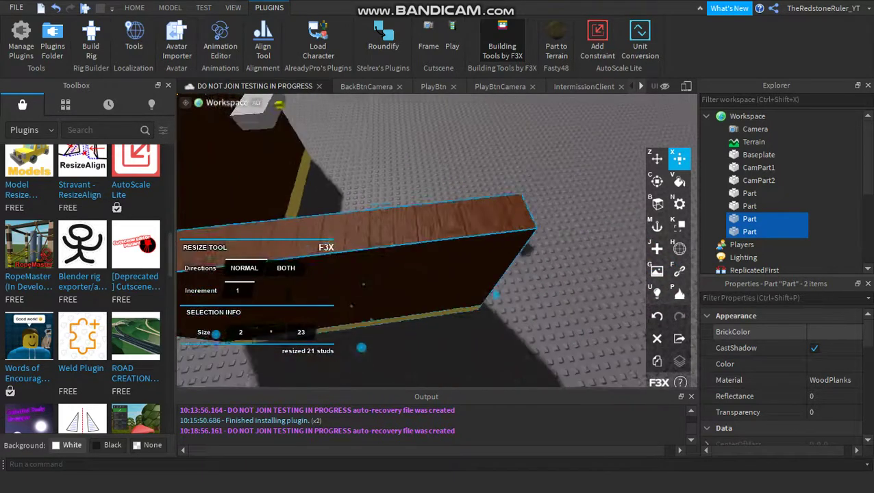
{"action": "left_click_drag", "start_coordinate": [414, 318], "coordinate": [525, 316]}
{"action": "key", "text": "d"}
{"action": "right_click_drag", "start_coordinate": [525, 316], "coordinate": [356, 295]}
{"action": "key", "text": "d"}
{"action": "key", "text": "d"}
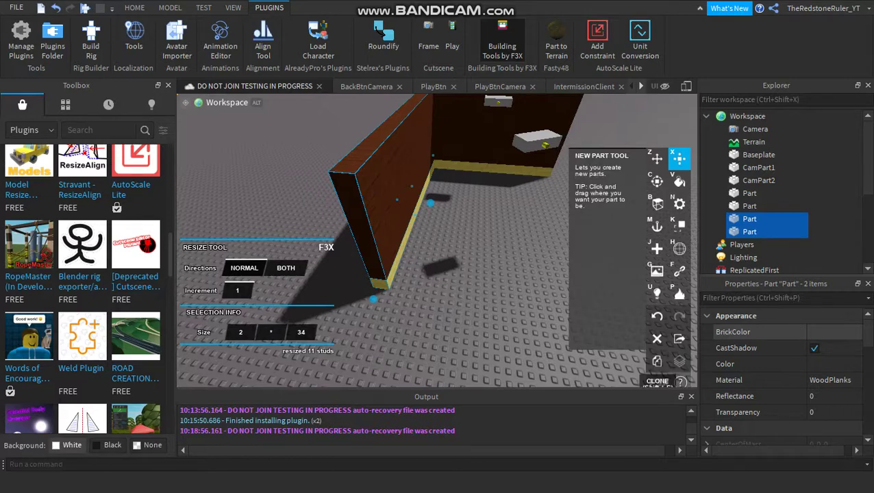
Clone the side wall with its base and move it to the back wall's opposite end, at X position 30.
{"action": "key", "text": "shift+c"}
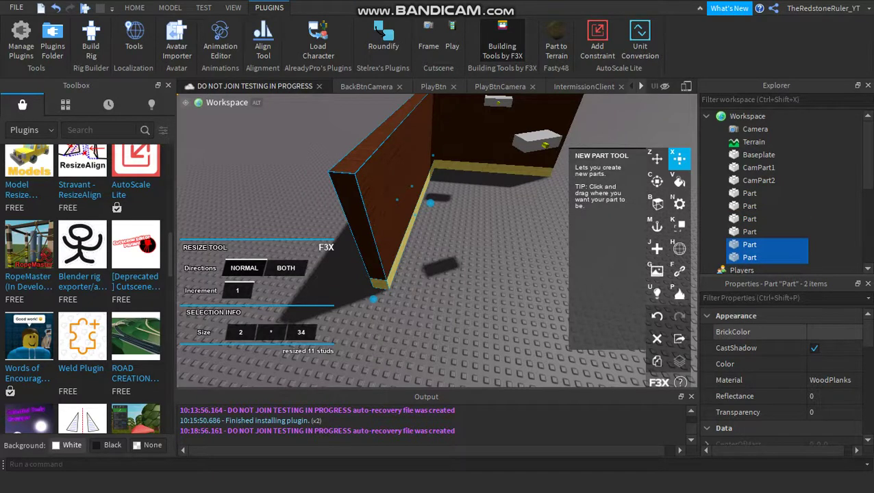
{"action": "key", "text": "z"}
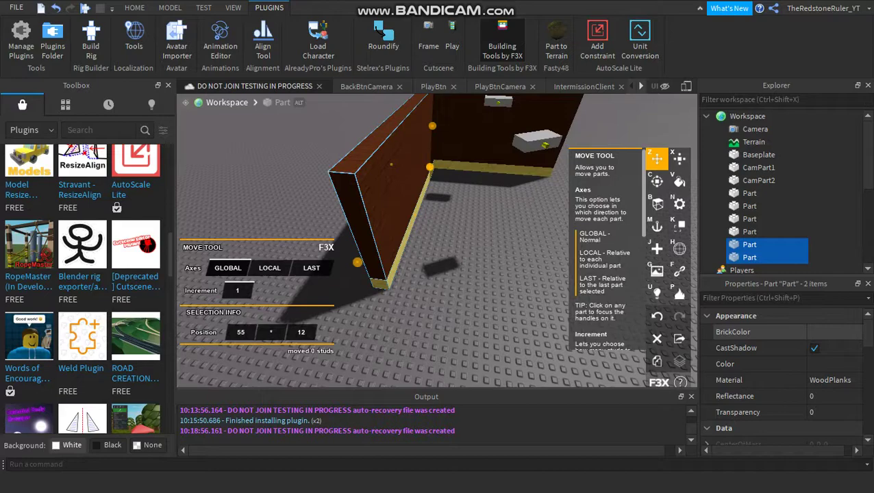
{"action": "key", "text": "d"}
{"action": "mouse_move", "coordinate": [430, 167]}
{"action": "left_mouse_down"}
{"action": "mouse_move", "coordinate": [550, 196]}
{"action": "mouse_move", "coordinate": [460, 199]}
{"action": "mouse_move", "coordinate": [469, 198]}
{"action": "left_mouse_up"}
{"action": "key", "text": "d"}
{"action": "key", "text": "d"}
{"action": "right_click_drag", "start_coordinate": [469, 199], "coordinate": [465, 168]}
{"action": "key", "text": "a"}
{"action": "left_click_drag", "start_coordinate": [469, 198], "coordinate": [524, 206]}
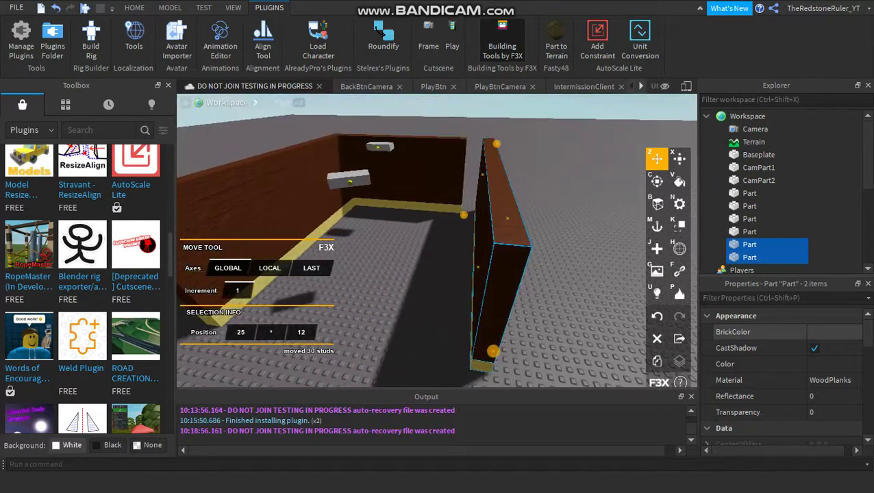
{"action": "mouse_move", "coordinate": [464, 214]}
{"action": "left_mouse_down"}
{"action": "mouse_move", "coordinate": [422, 213]}
{"action": "mouse_move", "coordinate": [472, 215]}
{"action": "left_mouse_up"}
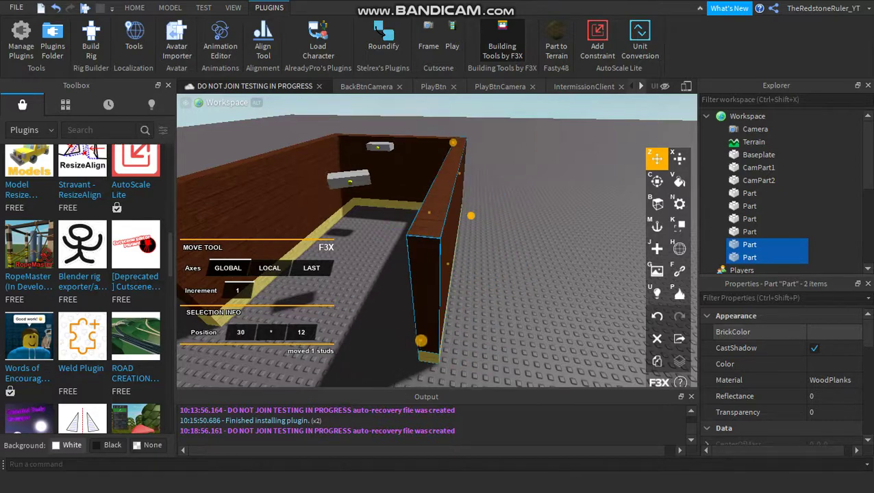
Shift the cloned side wall 2 studs along its length to Z position 10.
{"action": "key", "text": "d"}
{"action": "right_click_drag", "start_coordinate": [471, 216], "coordinate": [387, 219]}
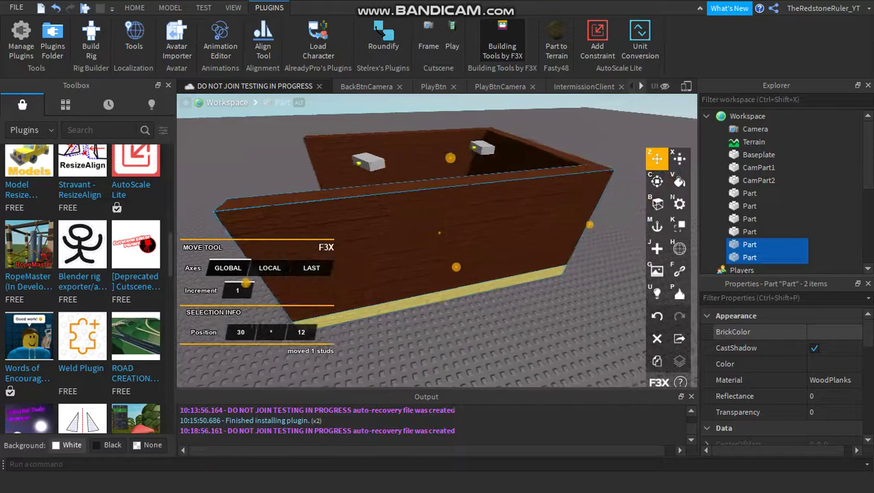
{"action": "key", "text": "d"}
{"action": "left_click_drag", "start_coordinate": [507, 224], "coordinate": [491, 227]}
{"action": "key", "text": "a"}
{"action": "key", "text": "a"}
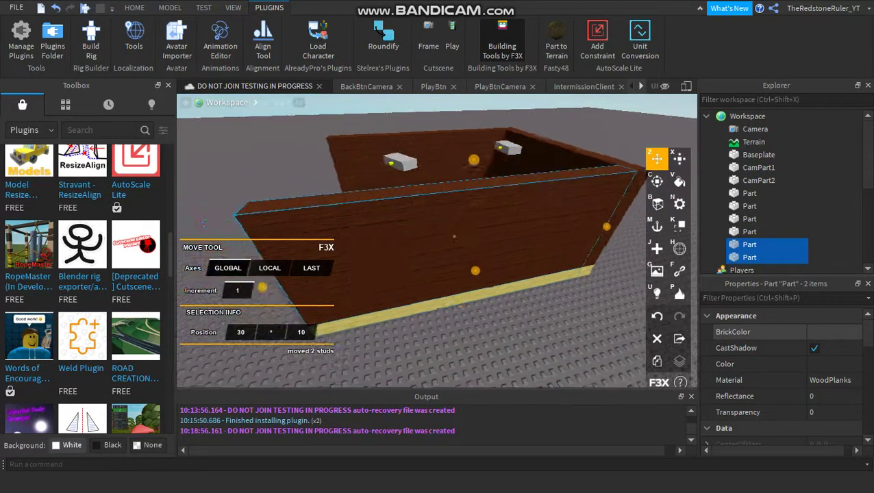
Clone the back wall with its base and move it 34 studs to the room's open end, at Z position -6.
{"action": "key", "text": "w"}
{"action": "right_click_drag", "start_coordinate": [491, 227], "coordinate": [517, 288]}
{"action": "key", "text": "s"}
{"action": "left_click", "coordinate": [295, 171]}
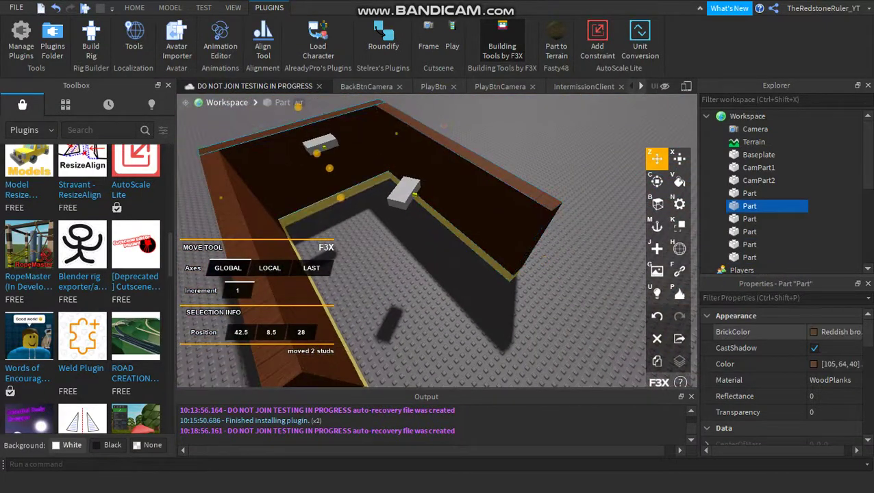
{"action": "left_click", "coordinate": [330, 200], "text": "shift"}
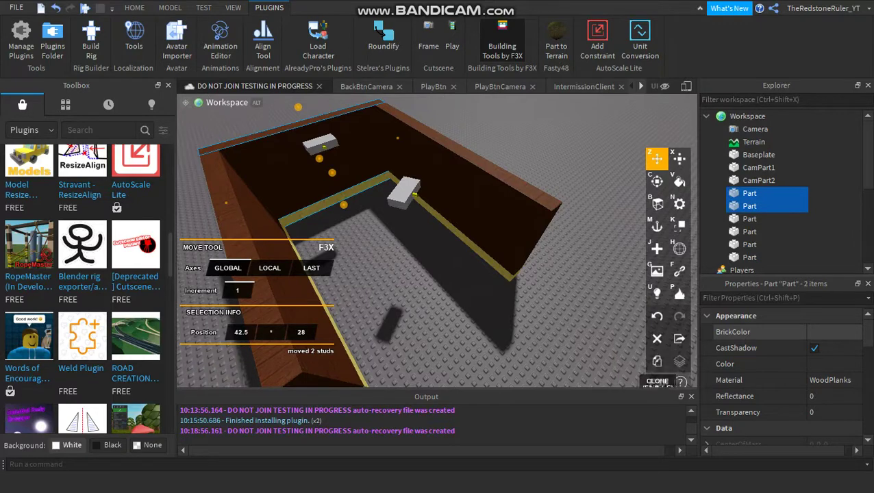
{"action": "left_click", "coordinate": [657, 361]}
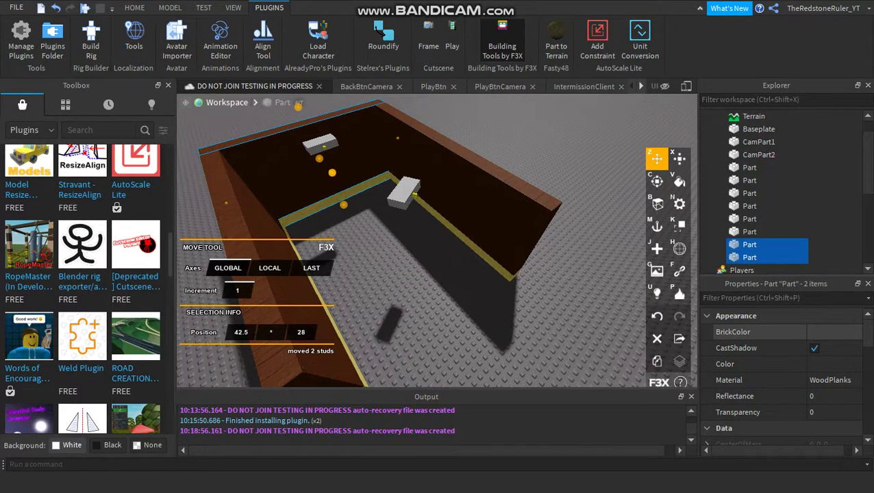
{"action": "mouse_move", "coordinate": [332, 172]}
{"action": "left_mouse_down"}
{"action": "mouse_move", "coordinate": [488, 345]}
{"action": "mouse_move", "coordinate": [466, 321]}
{"action": "mouse_move", "coordinate": [472, 329]}
{"action": "left_mouse_up"}
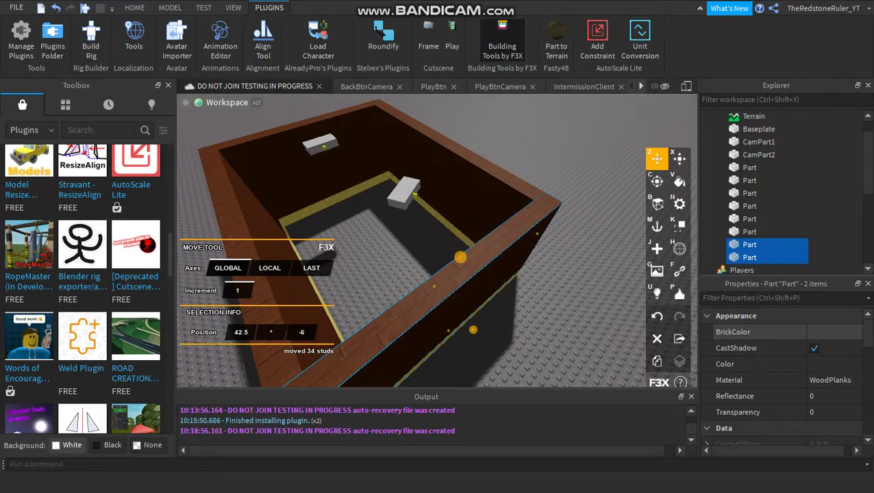
Shorten the cloned end wall and its base by 2 studs to a length of 25 studs, then deselect them.
{"action": "left_click", "coordinate": [680, 158]}
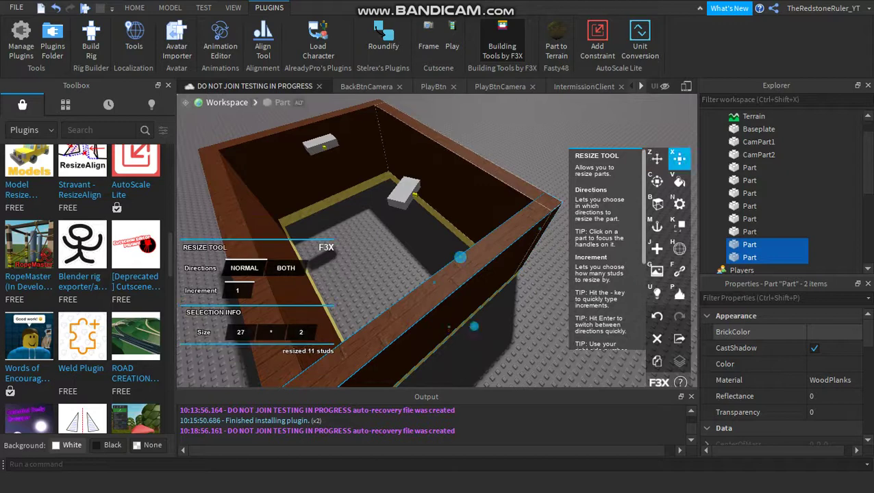
{"action": "left_click_drag", "start_coordinate": [542, 228], "coordinate": [535, 233]}
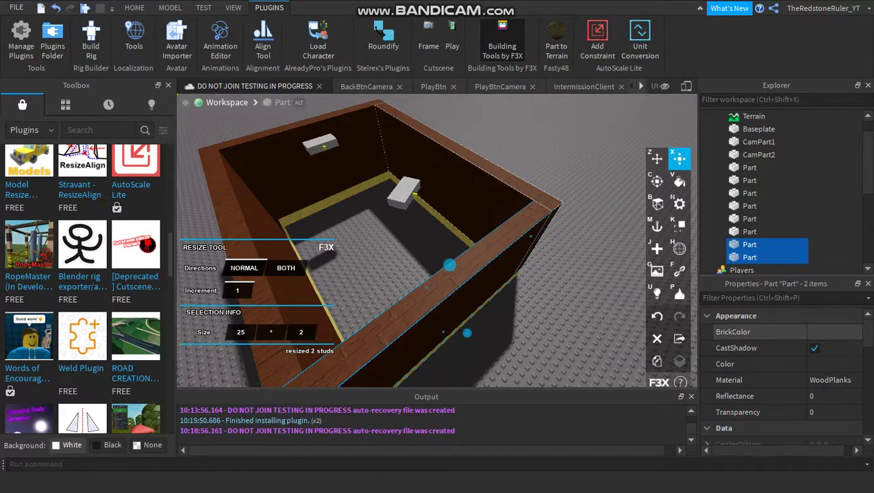
{"action": "right_click_drag", "start_coordinate": [530, 236], "coordinate": [474, 264]}
{"action": "mouse_move", "coordinate": [331, 293]}
{"action": "left_mouse_down"}
{"action": "mouse_move", "coordinate": [351, 289]}
{"action": "mouse_move", "coordinate": [331, 293]}
{"action": "left_mouse_up"}
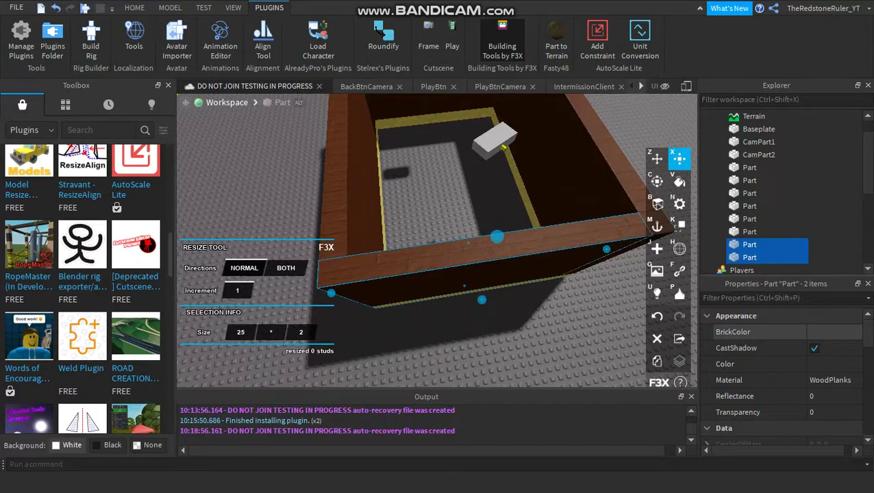
{"action": "scroll", "coordinate": [412, 363], "scroll_direction": "down", "scroll_amount": 5}
{"action": "left_click", "coordinate": [412, 363]}
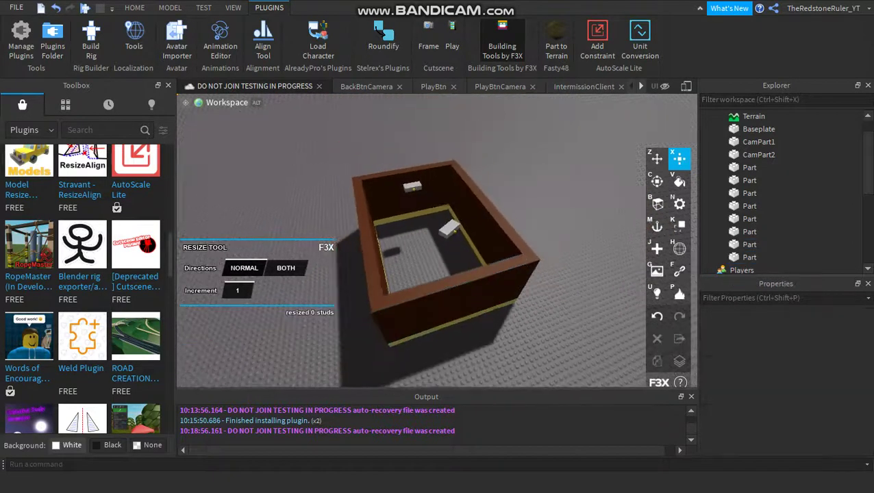
Examine the enclosed room's walls and corners from several sides.
{"action": "scroll", "coordinate": [421, 260], "scroll_direction": "up", "scroll_amount": 10}
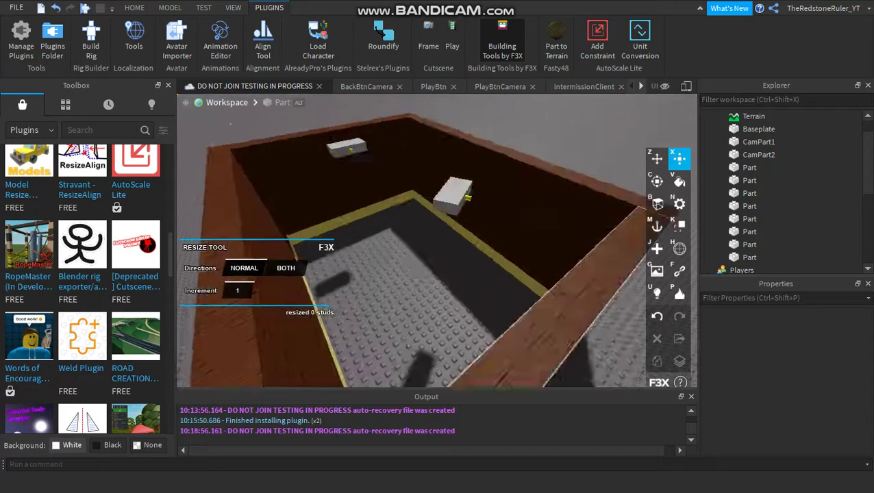
{"action": "right_click_drag", "start_coordinate": [421, 260], "coordinate": [518, 276]}
{"action": "scroll", "coordinate": [480, 260], "scroll_direction": "down", "scroll_amount": 10}
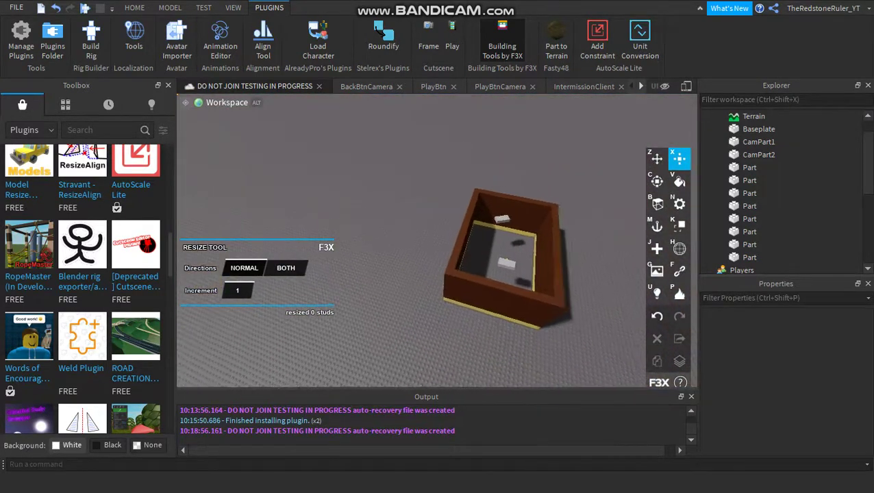
{"action": "key", "text": "d"}
{"action": "scroll", "coordinate": [430, 231], "scroll_direction": "up", "scroll_amount": 8}
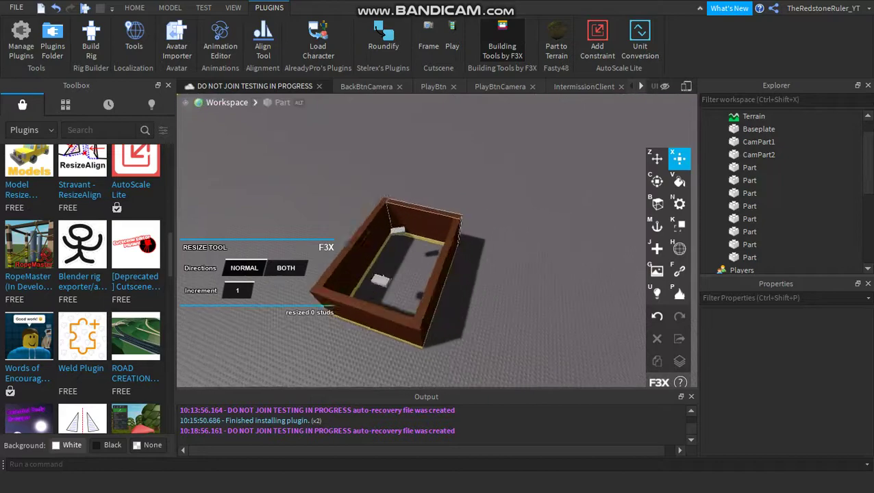
{"action": "scroll", "coordinate": [430, 232], "scroll_direction": "up", "scroll_amount": 4}
{"action": "right_click_drag", "start_coordinate": [430, 232], "coordinate": [548, 236]}
{"action": "scroll", "coordinate": [438, 236], "scroll_direction": "down", "scroll_amount": 8}
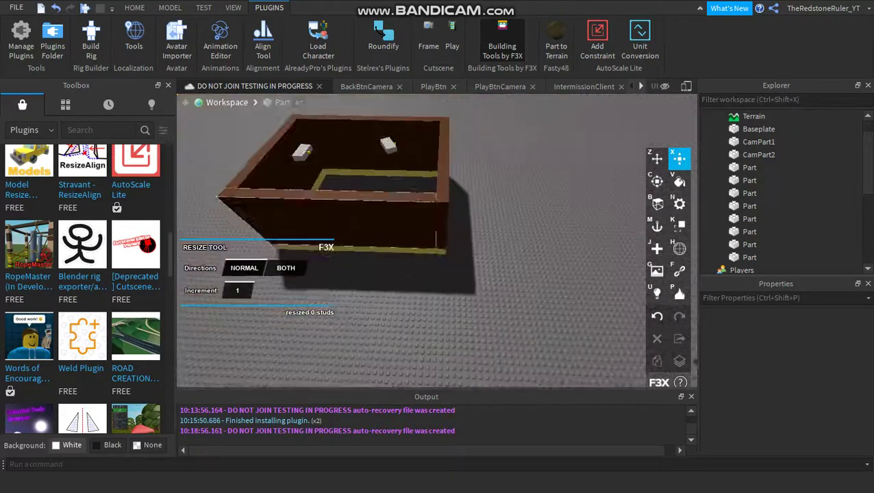
{"action": "scroll", "coordinate": [438, 236], "scroll_direction": "up", "scroll_amount": 3}
{"action": "right_click_drag", "start_coordinate": [438, 236], "coordinate": [479, 274]}
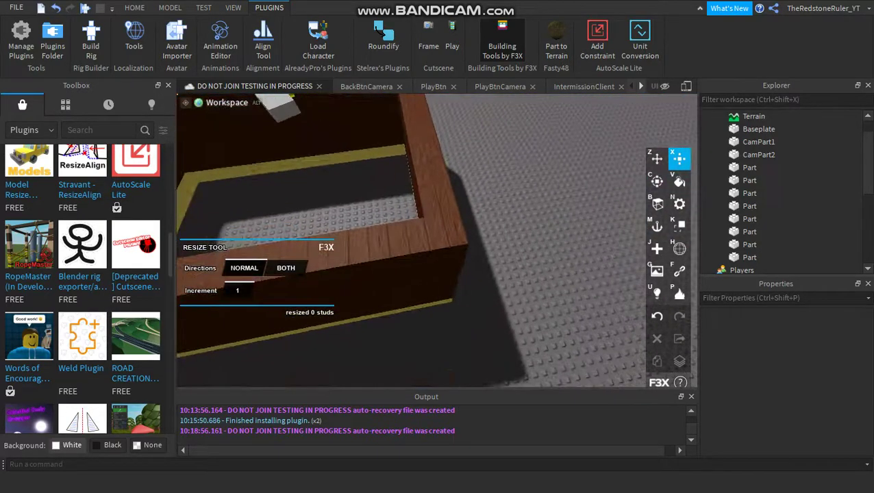
Move the cloned end wall and its base 16 studs outward to Z position -22.
{"action": "left_click", "coordinate": [443, 213]}
{"action": "right_click_drag", "start_coordinate": [444, 212], "coordinate": [497, 215]}
{"action": "key", "text": "a"}
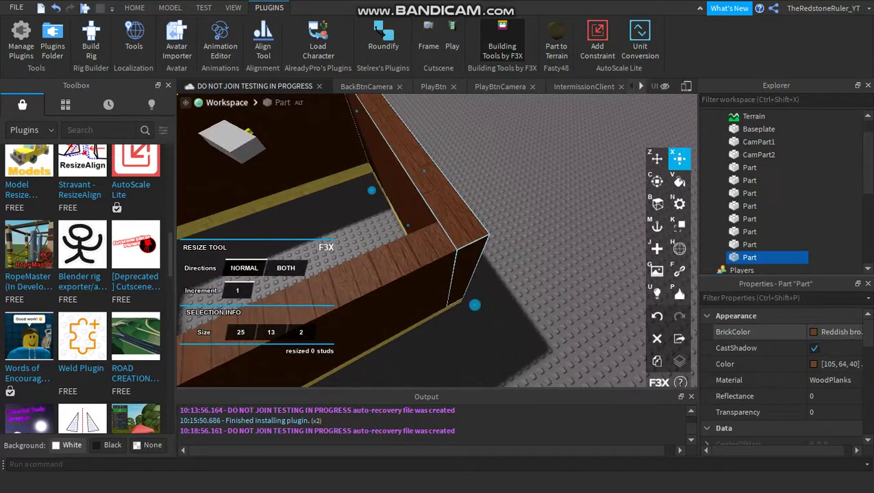
{"action": "key", "text": "a"}
{"action": "left_click", "coordinate": [453, 218], "text": "shift"}
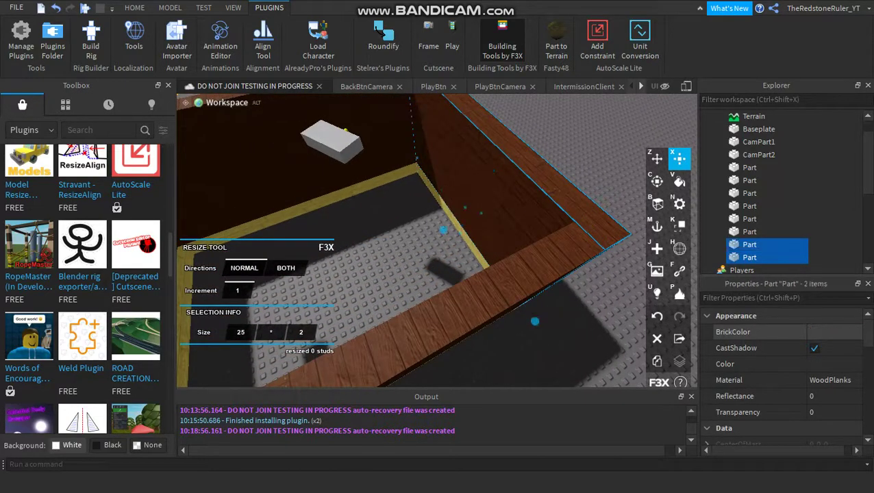
{"action": "left_click", "coordinate": [657, 159]}
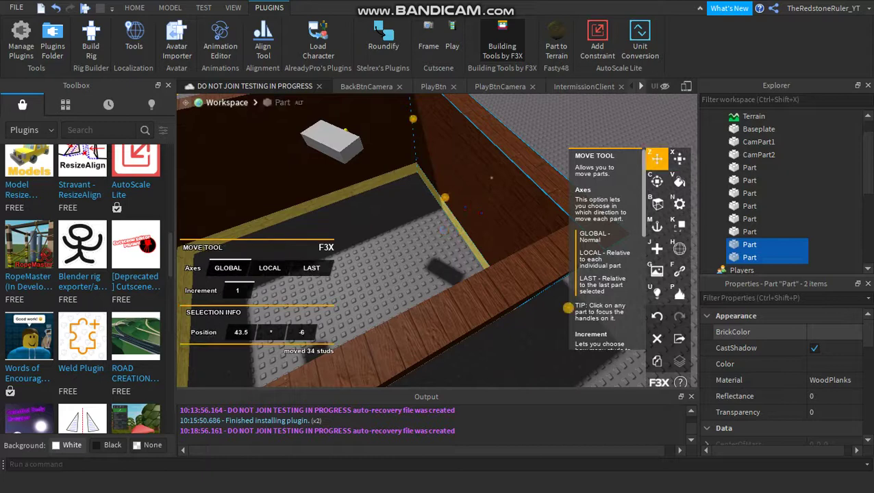
{"action": "left_click_drag", "start_coordinate": [444, 197], "coordinate": [558, 150]}
{"action": "left_click", "coordinate": [342, 137]}
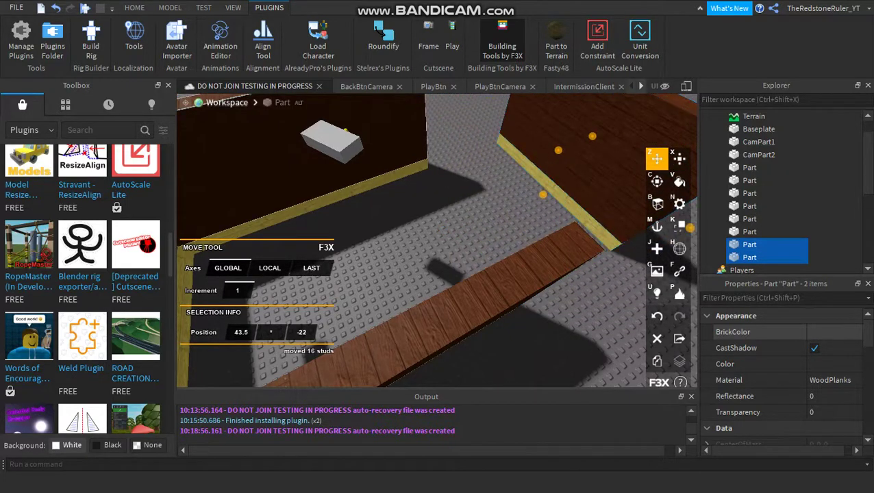
Extend both side walls and their bases by 16 studs to 50 studs, up to the moved end wall.
{"action": "left_click", "coordinate": [749, 231], "text": "ctrl"}
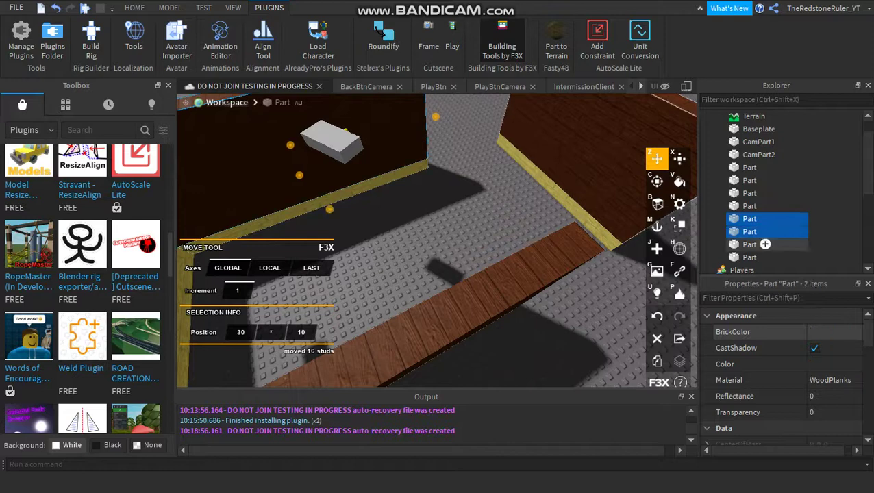
{"action": "key", "text": "x"}
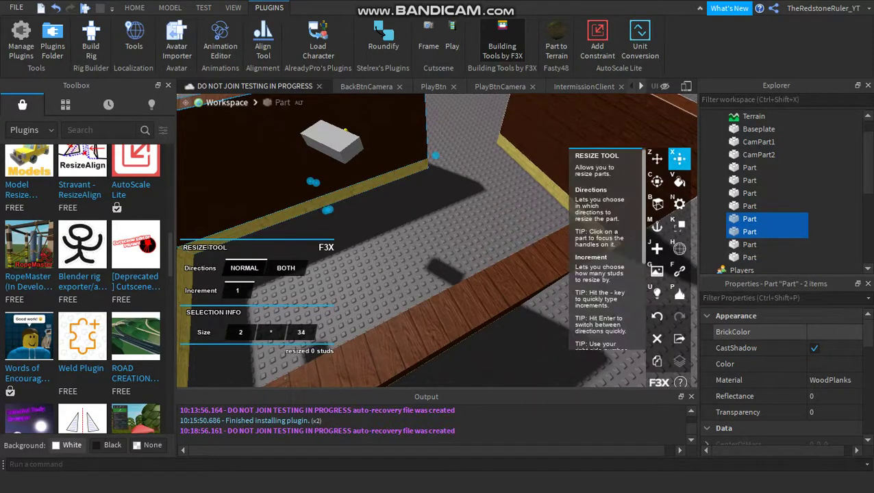
{"action": "right_click_drag", "start_coordinate": [438, 240], "coordinate": [548, 233]}
{"action": "left_click", "coordinate": [589, 206], "text": "shift"}
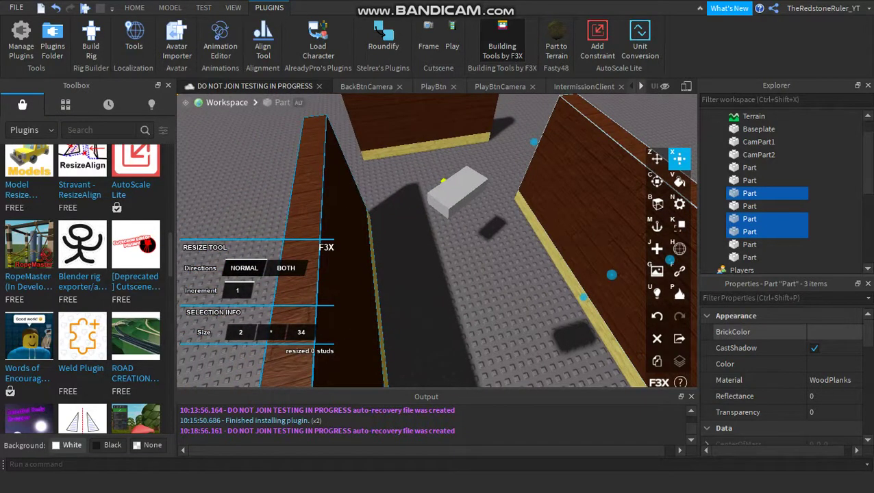
{"action": "left_click", "coordinate": [425, 124], "text": "shift"}
{"action": "right_click_drag", "start_coordinate": [426, 124], "coordinate": [541, 137]}
{"action": "key", "text": "a"}
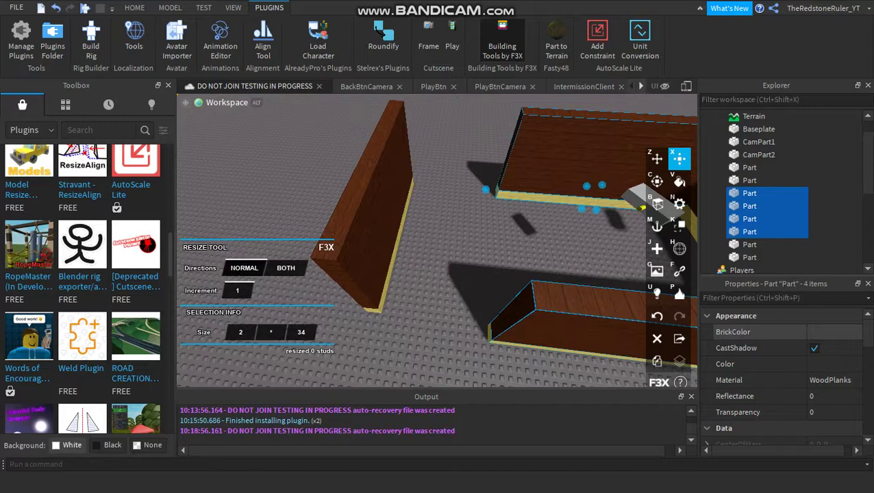
{"action": "left_click_drag", "start_coordinate": [485, 189], "coordinate": [396, 183]}
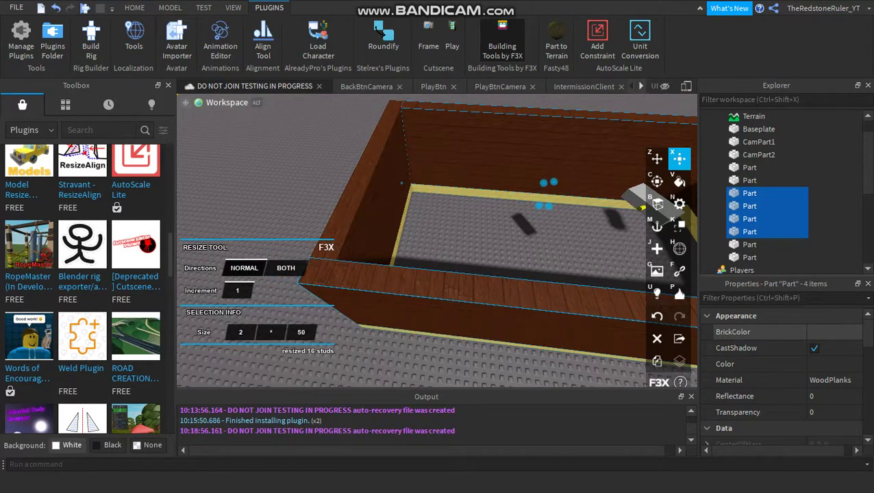
{"action": "key", "text": "s"}
{"action": "left_click", "coordinate": [315, 171]}
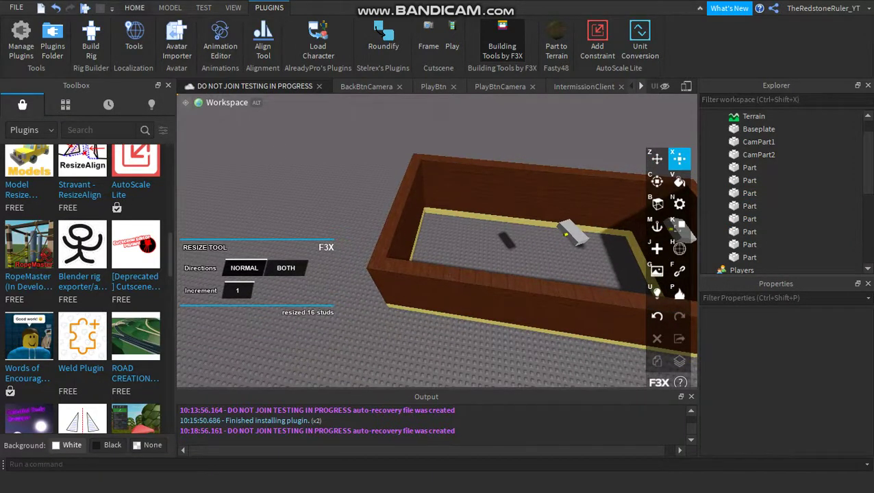
{"action": "left_click", "coordinate": [135, 7]}
{"action": "left_click", "coordinate": [351, 34]}
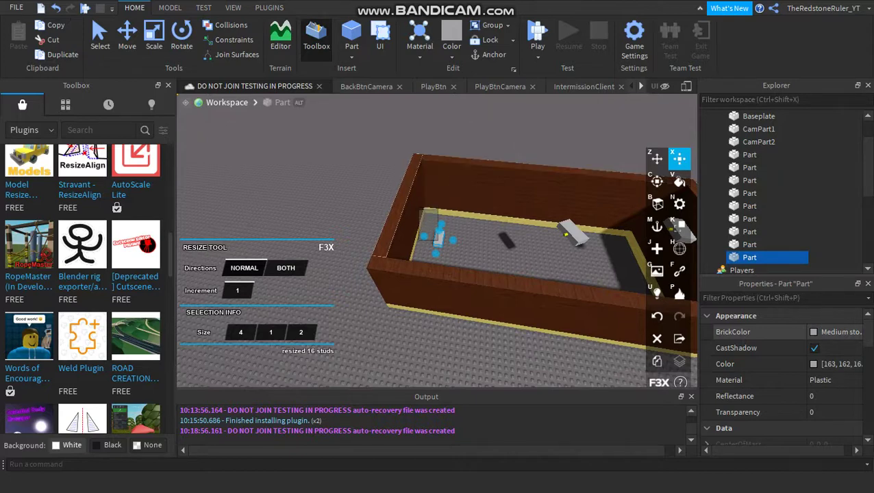
{"action": "left_click_drag", "start_coordinate": [439, 241], "coordinate": [420, 209]}
{"action": "key", "text": "w"}
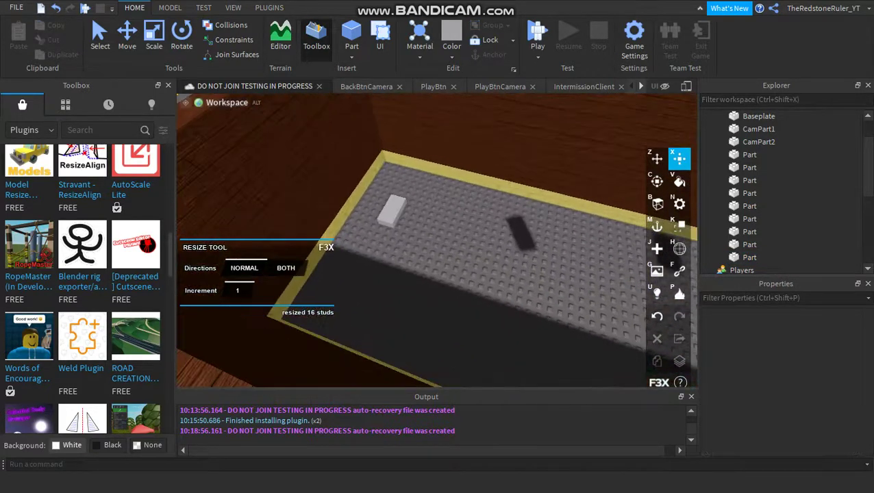
{"action": "left_click", "coordinate": [352, 35]}
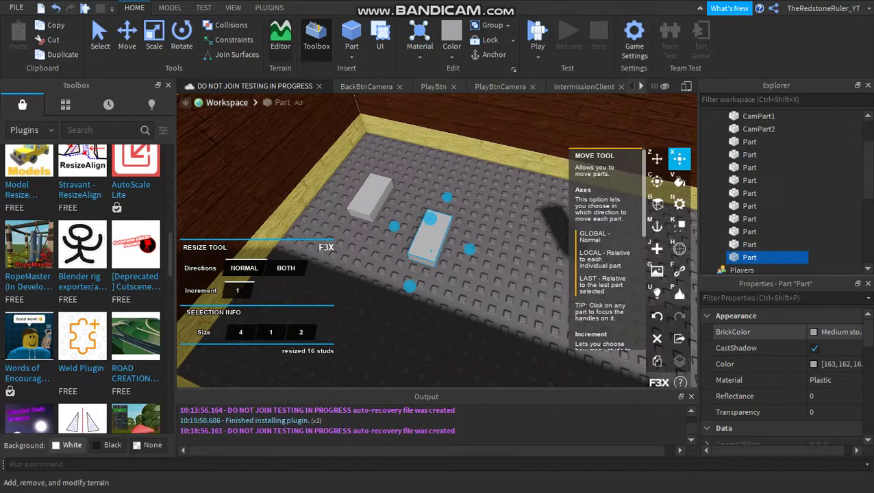
{"action": "left_click", "coordinate": [269, 8]}
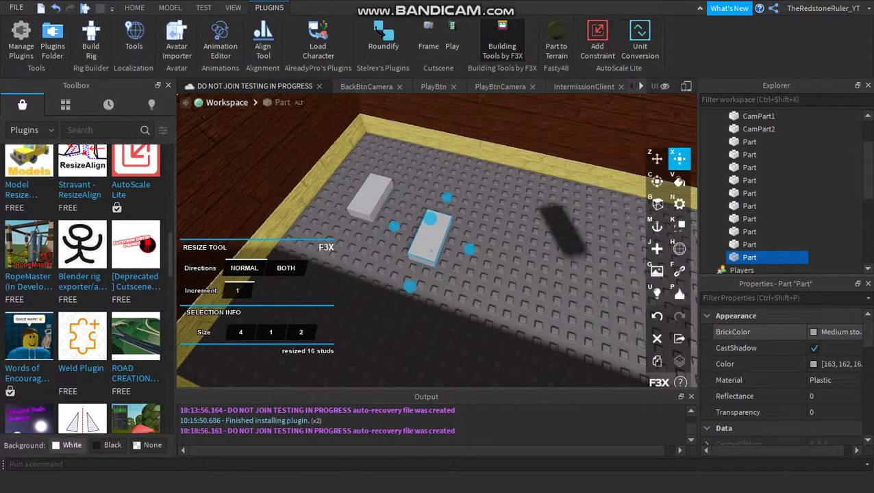
{"action": "left_click", "coordinate": [502, 42]}
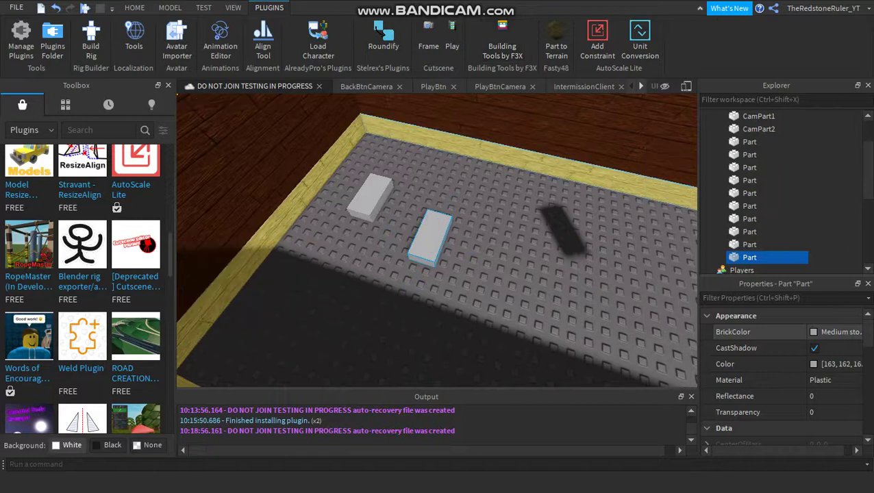
{"action": "left_click", "coordinate": [370, 197], "text": "ctrl"}
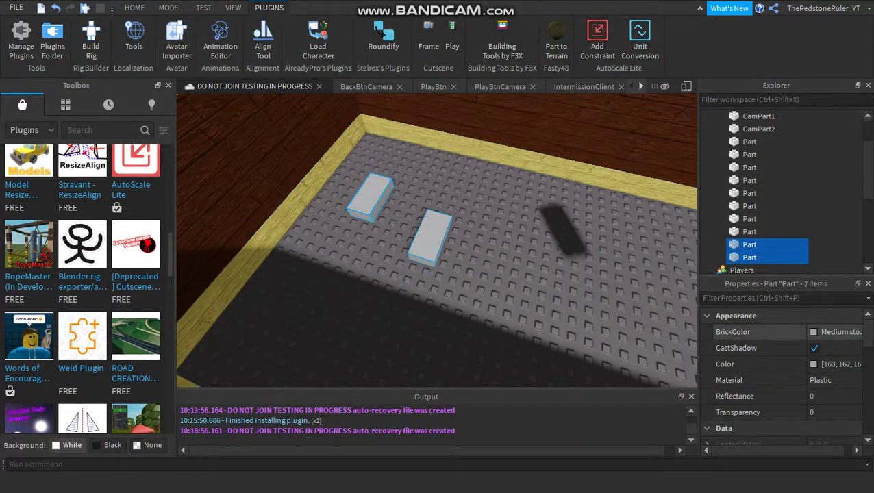
{"action": "left_click", "coordinate": [135, 8]}
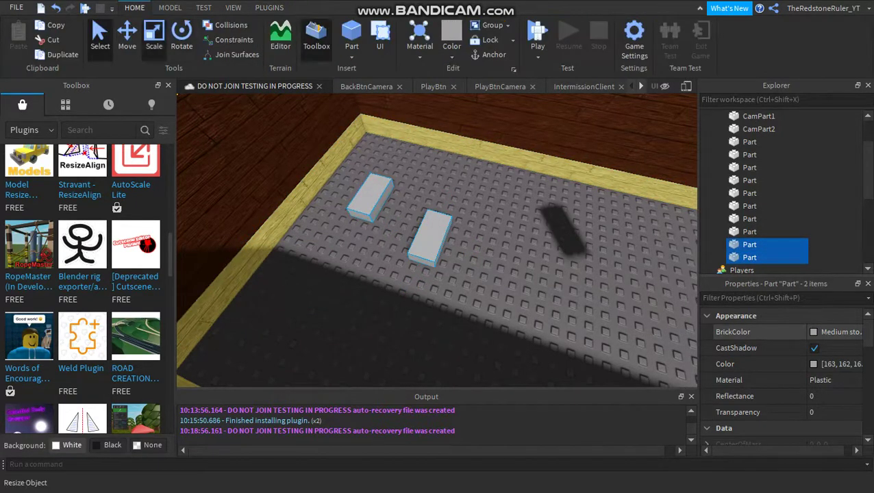
{"action": "left_click", "coordinate": [153, 37]}
{"action": "left_click_drag", "start_coordinate": [473, 238], "coordinate": [623, 282]}
{"action": "key", "text": "Delete"}
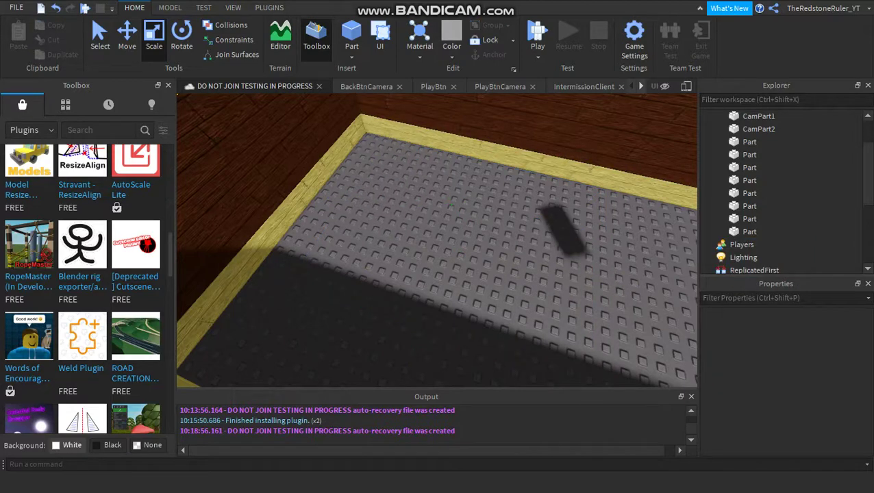
Try resizing the room's walls with the Scale tool, and undo the last change.
{"action": "left_click", "coordinate": [269, 9]}
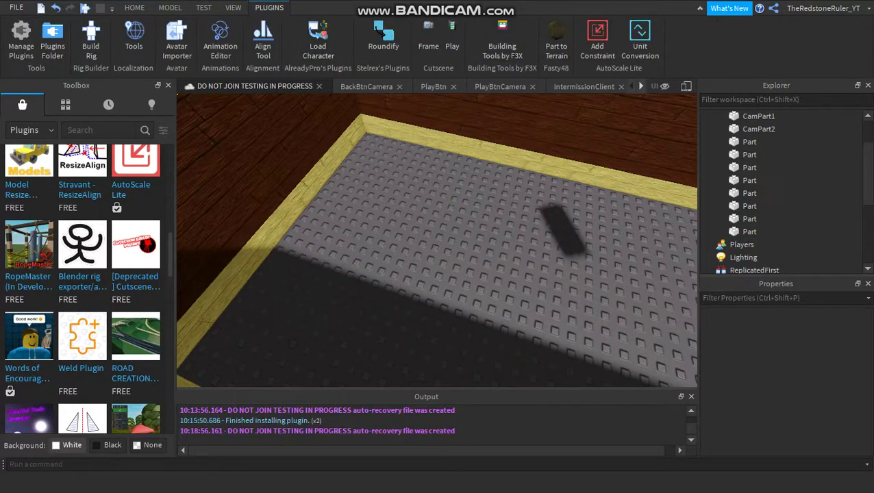
{"action": "right_click_drag", "start_coordinate": [452, 204], "coordinate": [363, 185]}
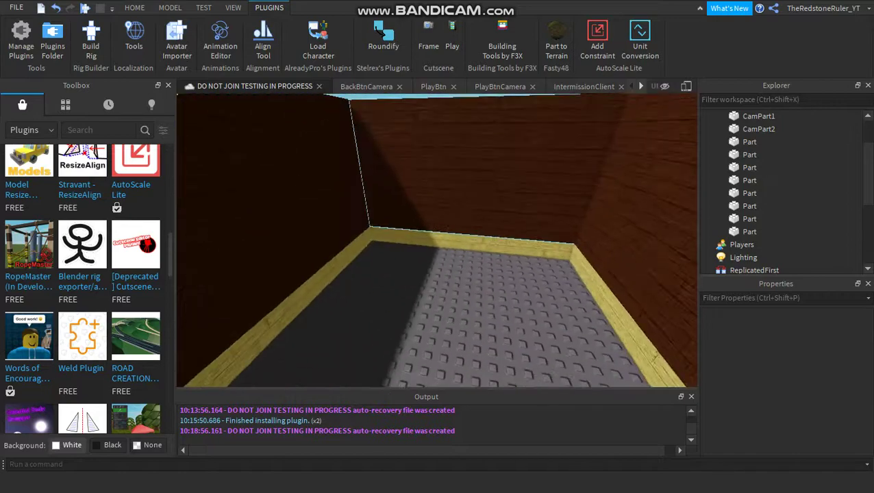
{"action": "left_click", "coordinate": [448, 203]}
{"action": "right_click_drag", "start_coordinate": [449, 203], "coordinate": [384, 253]}
{"action": "key", "text": "s"}
{"action": "key", "text": "a"}
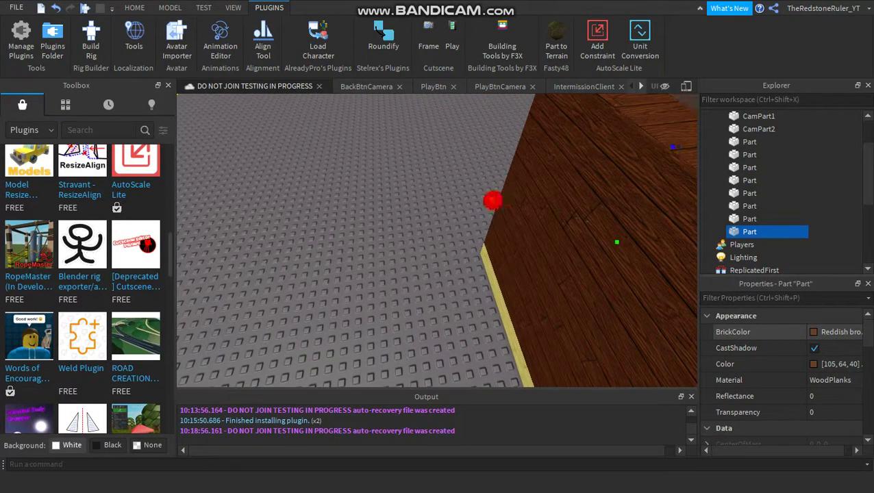
{"action": "mouse_move", "coordinate": [492, 200]}
{"action": "left_mouse_down"}
{"action": "mouse_move", "coordinate": [460, 205]}
{"action": "mouse_move", "coordinate": [492, 200]}
{"action": "left_mouse_up"}
{"action": "right_click_drag", "start_coordinate": [492, 200], "coordinate": [541, 222]}
{"action": "key", "text": "a"}
{"action": "left_click_drag", "start_coordinate": [386, 227], "coordinate": [394, 228]}
{"action": "left_click", "coordinate": [409, 304]}
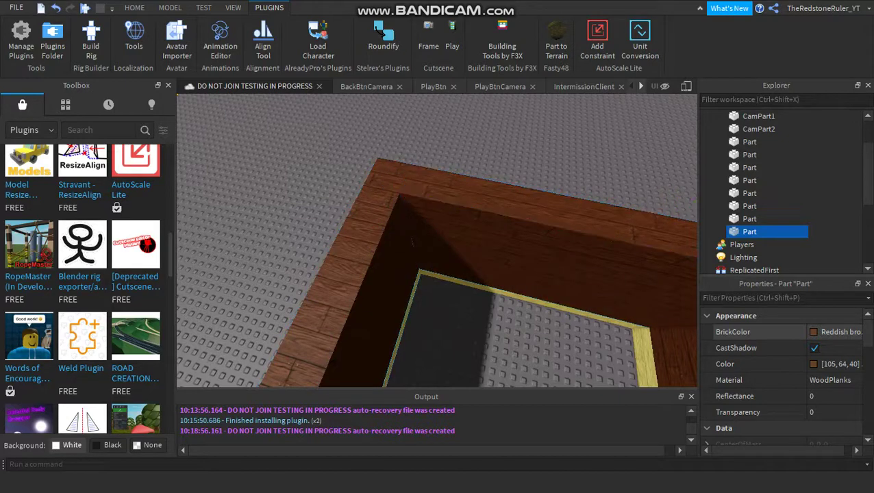
{"action": "left_click", "coordinate": [380, 268], "text": "ctrl"}
{"action": "left_click_drag", "start_coordinate": [418, 213], "coordinate": [444, 132]}
{"action": "right_click_drag", "start_coordinate": [444, 164], "coordinate": [329, 116]}
{"action": "key", "text": "ctrl+z"}
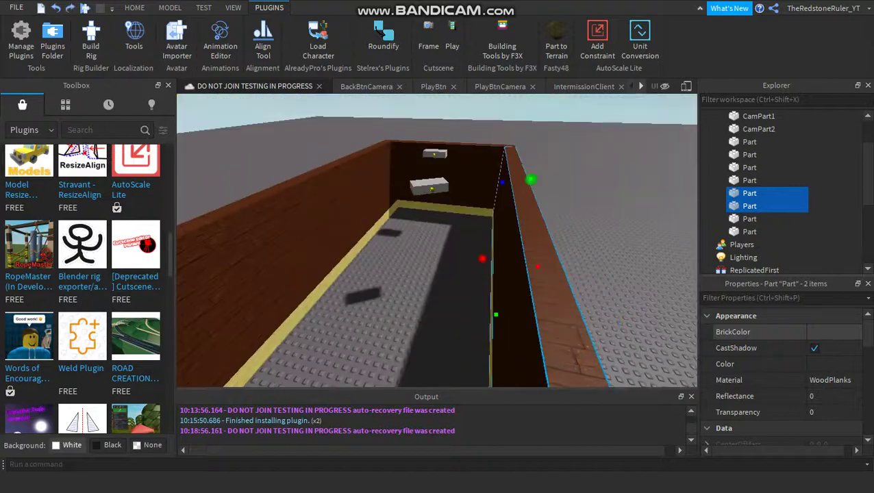
Examine the lengthened room's walls, corners and base trim from outside and from above.
{"action": "right_click_drag", "start_coordinate": [411, 164], "coordinate": [363, 137]}
{"action": "scroll", "coordinate": [438, 240], "scroll_direction": "down", "scroll_amount": 2}
{"action": "left_click", "coordinate": [438, 144]}
{"action": "key", "text": "a"}
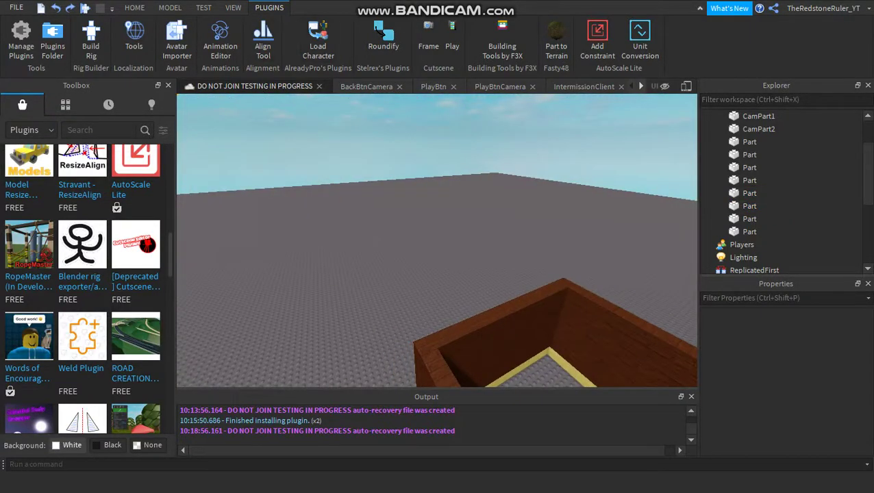
{"action": "right_click_drag", "start_coordinate": [411, 164], "coordinate": [473, 240]}
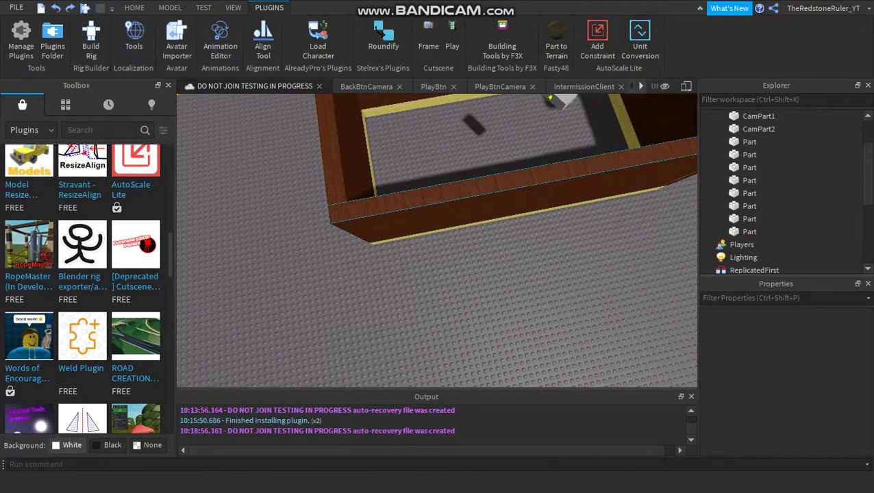
{"action": "left_click", "coordinate": [428, 199]}
{"action": "right_click_drag", "start_coordinate": [428, 199], "coordinate": [387, 199]}
{"action": "key", "text": "a"}
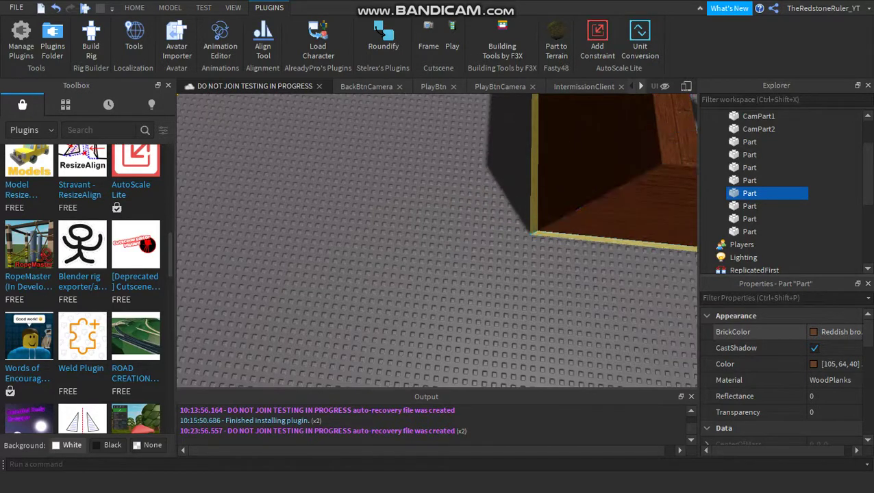
{"action": "left_click", "coordinate": [516, 222]}
{"action": "key", "text": "s"}
{"action": "right_click_drag", "start_coordinate": [534, 219], "coordinate": [504, 137]}
{"action": "right_click_drag", "start_coordinate": [589, 161], "coordinate": [499, 240]}
{"action": "key", "text": "s"}
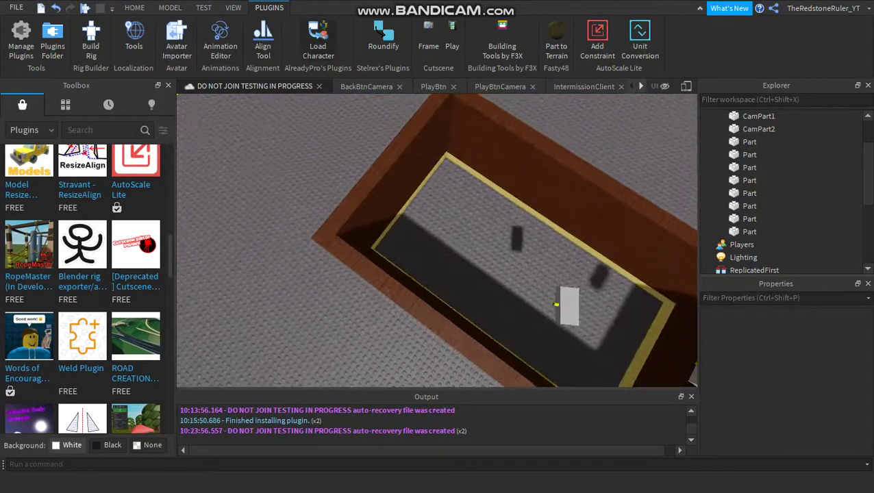
Try to resize several of the room's walls and base parts together with the F3X Resize tool, then deselect them.
{"action": "left_click", "coordinate": [502, 41]}
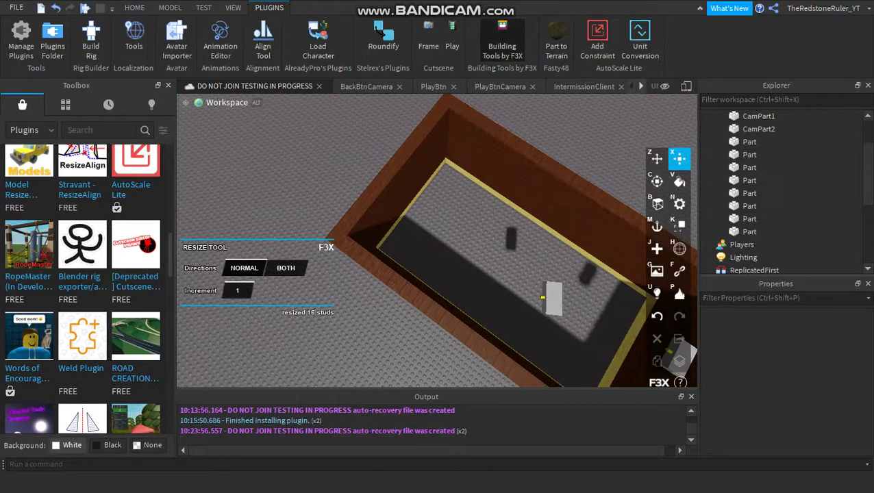
{"action": "left_click", "coordinate": [520, 210]}
{"action": "left_click", "coordinate": [541, 188], "text": "shift"}
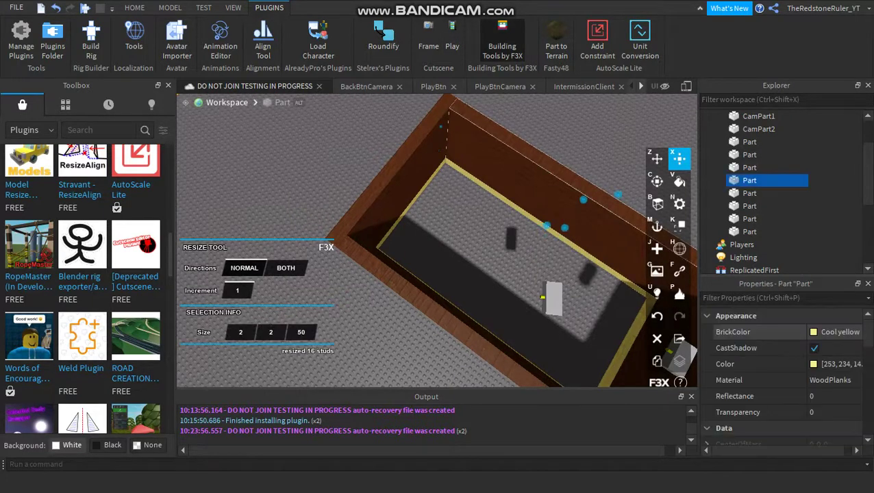
{"action": "right_click_drag", "start_coordinate": [418, 198], "coordinate": [373, 199]}
{"action": "key", "text": "d"}
{"action": "right_click_drag", "start_coordinate": [438, 240], "coordinate": [325, 240]}
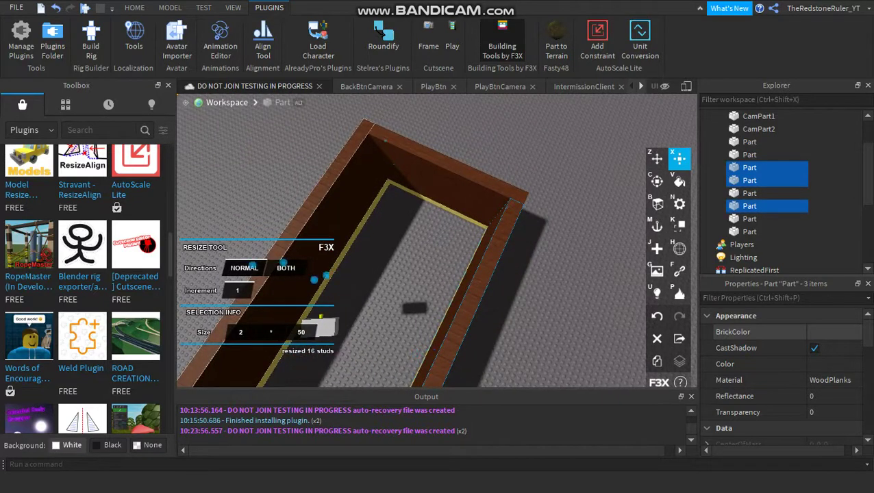
{"action": "left_click", "coordinate": [438, 168], "text": "shift"}
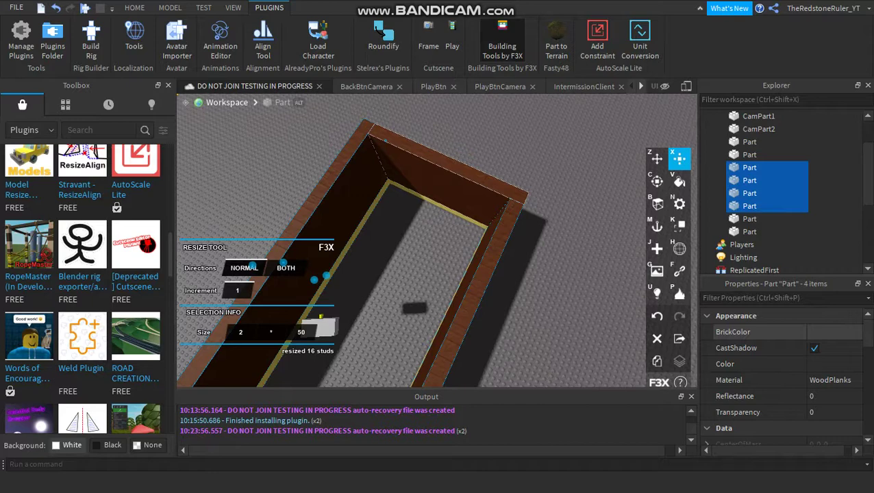
{"action": "mouse_move", "coordinate": [385, 141]}
{"action": "left_mouse_down"}
{"action": "mouse_move", "coordinate": [398, 118]}
{"action": "mouse_move", "coordinate": [387, 137]}
{"action": "left_mouse_up"}
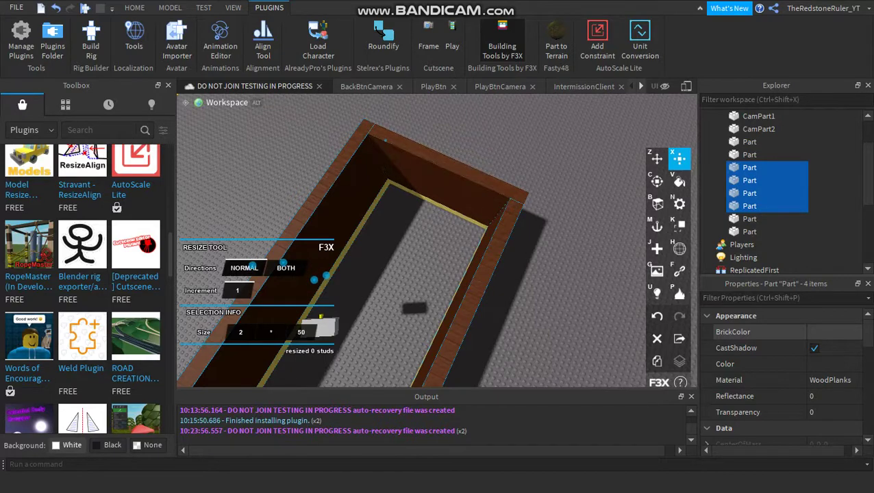
{"action": "right_click_drag", "start_coordinate": [410, 205], "coordinate": [480, 206]}
{"action": "left_click", "coordinate": [438, 260]}
Lower CamPart1 and CamPart2 together by 5 studs to Y position 9.5, then deselect them.
{"action": "right_click_drag", "start_coordinate": [438, 261], "coordinate": [514, 219]}
{"action": "key", "text": "s"}
{"action": "key", "text": "w"}
{"action": "key", "text": "w"}
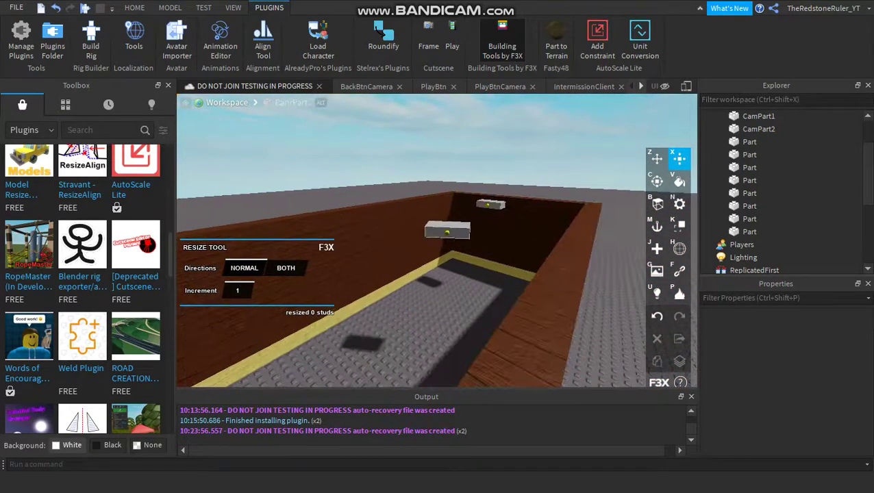
{"action": "left_click", "coordinate": [448, 231]}
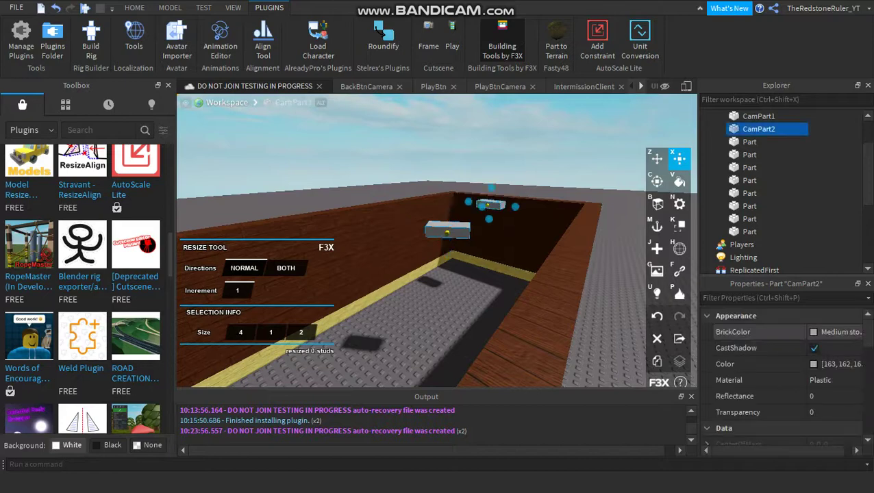
{"action": "left_click", "coordinate": [491, 205], "text": "shift"}
{"action": "key", "text": "z"}
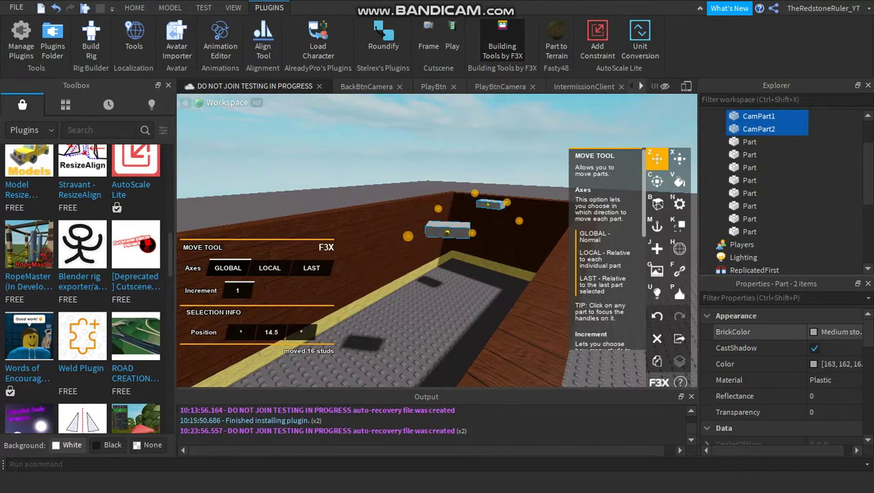
{"action": "left_click_drag", "start_coordinate": [474, 193], "coordinate": [471, 233]}
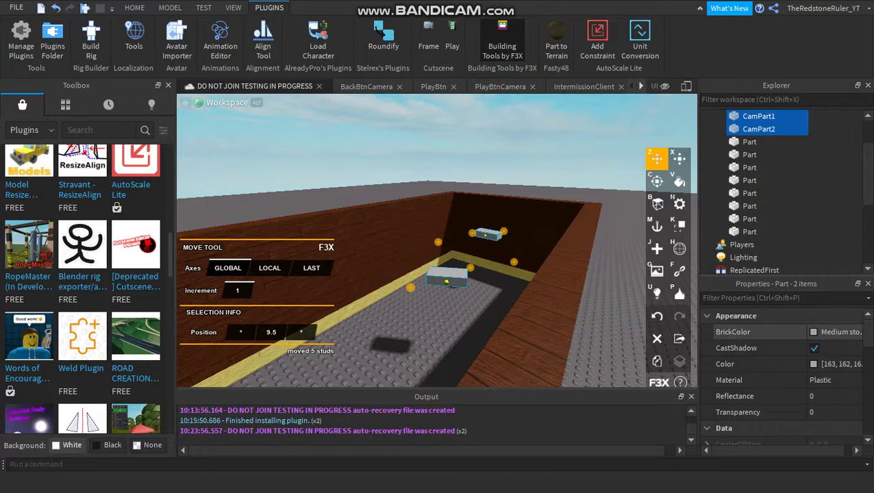
{"action": "key", "text": "w"}
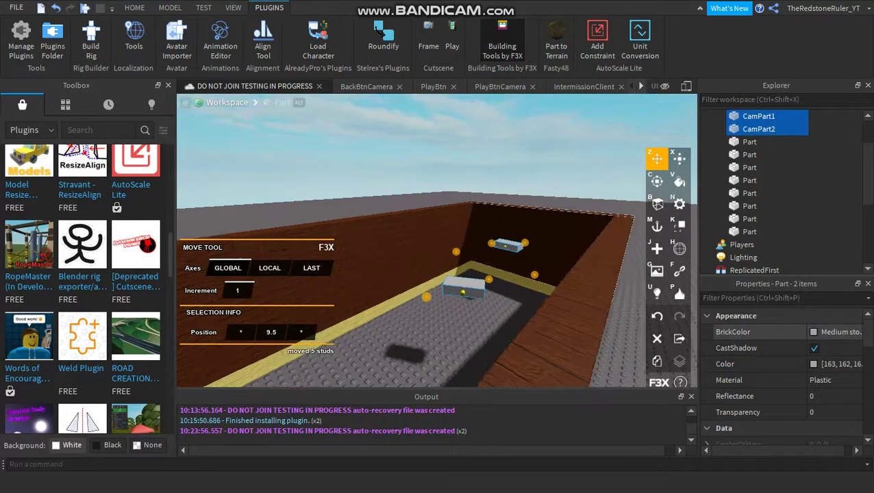
{"action": "right_click_drag", "start_coordinate": [438, 239], "coordinate": [432, 315]}
{"action": "left_click", "coordinate": [480, 308]}
Select the whole room with both camera parts, raise everything by 1 stud, and deselect it.
{"action": "key", "text": "w"}
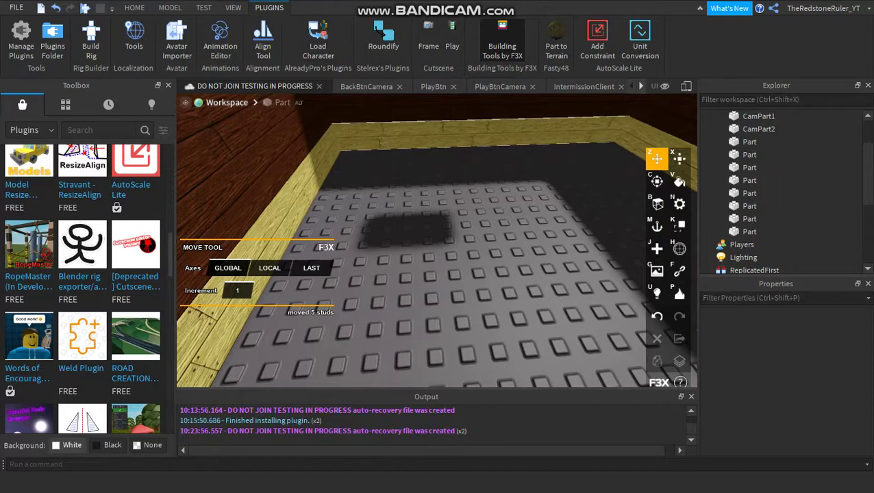
{"action": "scroll", "coordinate": [437, 198], "scroll_direction": "down", "scroll_amount": 12}
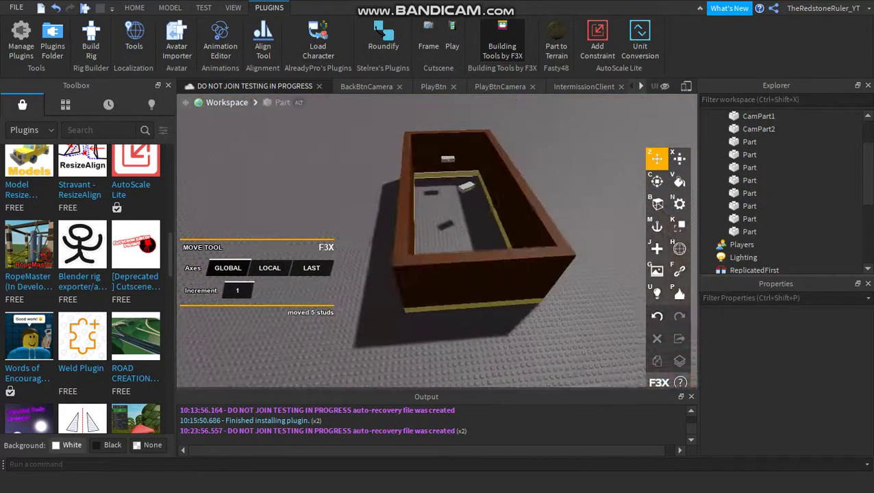
{"action": "left_click_drag", "start_coordinate": [382, 127], "coordinate": [592, 328]}
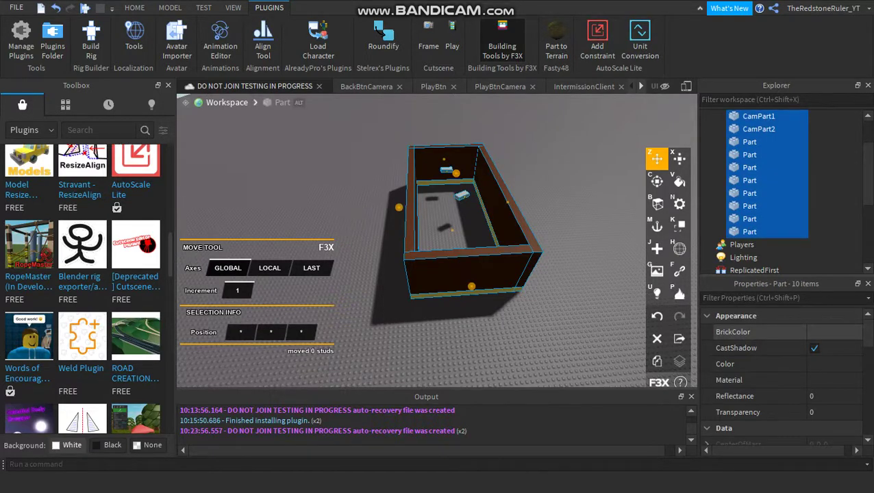
{"action": "left_click_drag", "start_coordinate": [456, 173], "coordinate": [456, 169]}
{"action": "left_click", "coordinate": [446, 206]}
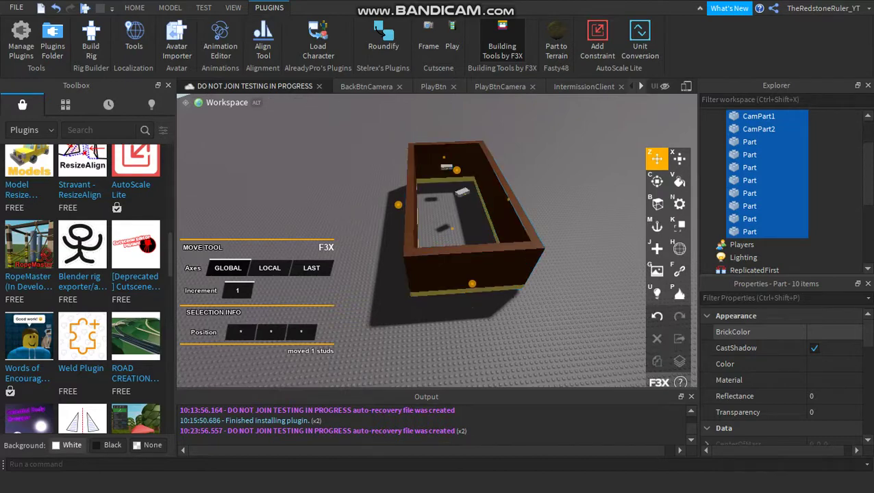
Insert a new block part inside the room and place it on the ground at the far corner.
{"action": "key", "text": "w"}
{"action": "right_click_drag", "start_coordinate": [447, 206], "coordinate": [463, 175]}
{"action": "key", "text": "w"}
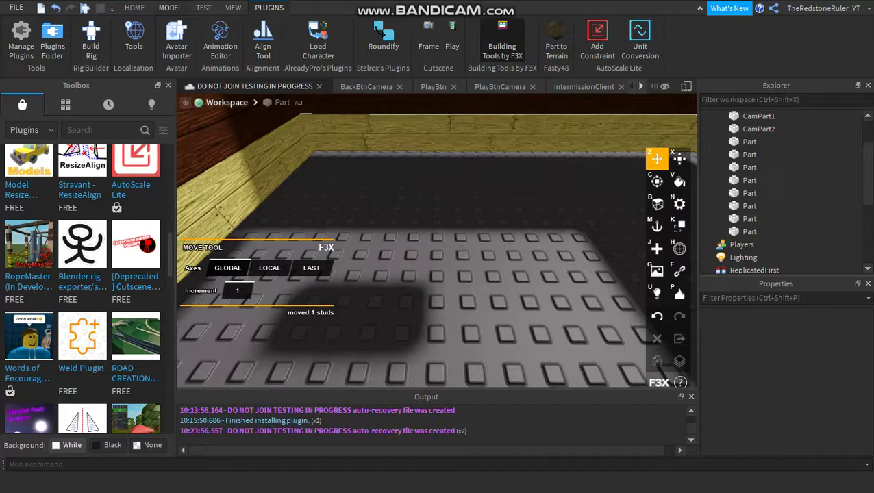
{"action": "left_click", "coordinate": [134, 9]}
{"action": "left_click", "coordinate": [352, 33]}
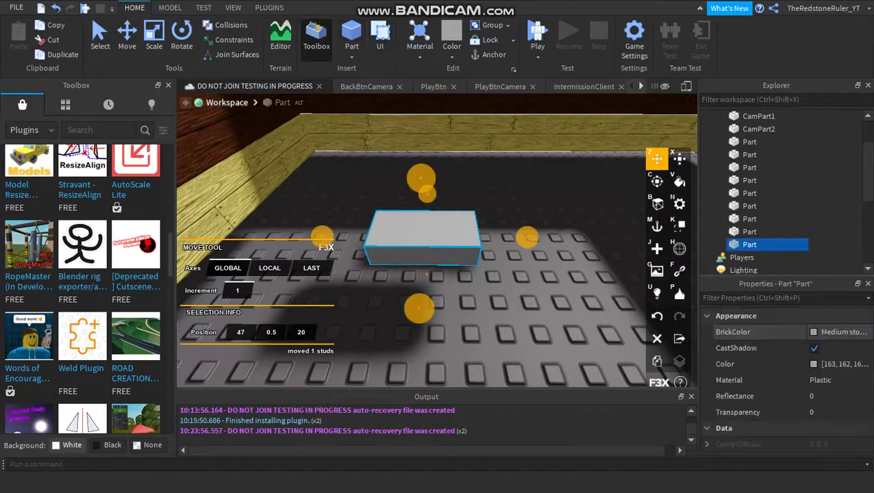
{"action": "left_click_drag", "start_coordinate": [409, 235], "coordinate": [323, 165]}
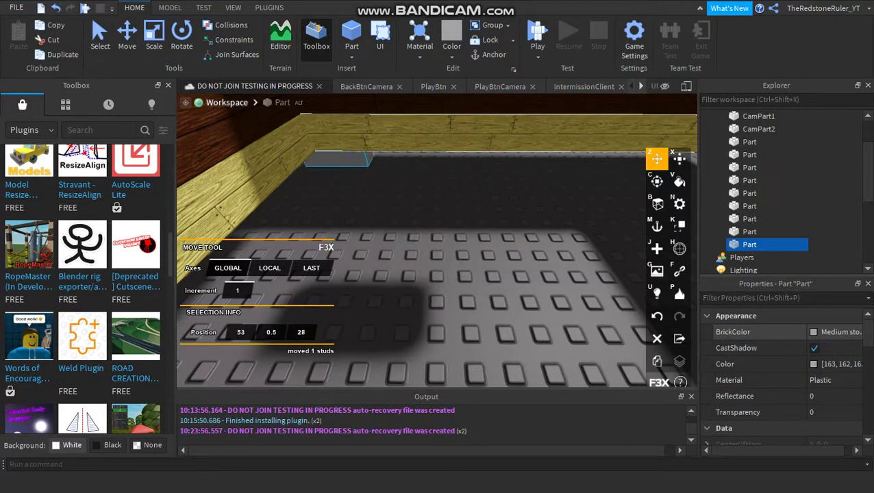
Align the new part with the room's outer corner beneath the base trim, at position 54, 0.5, 28.
{"action": "key", "text": "a"}
{"action": "right_click_drag", "start_coordinate": [324, 165], "coordinate": [435, 165]}
{"action": "key", "text": "w"}
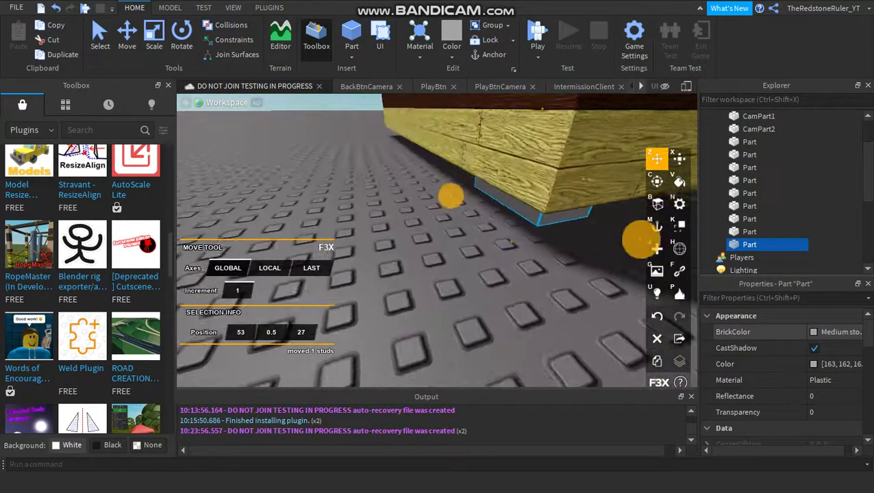
{"action": "left_click_drag", "start_coordinate": [449, 195], "coordinate": [421, 199]}
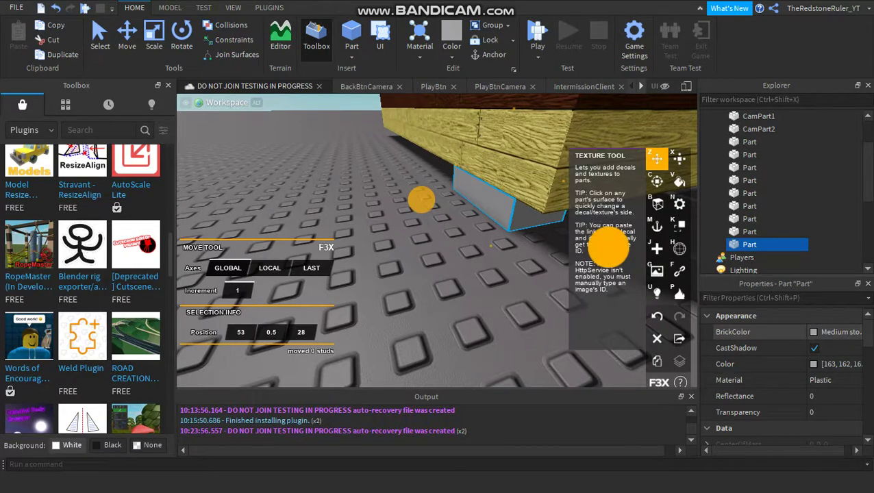
{"action": "key", "text": "a"}
{"action": "right_click_drag", "start_coordinate": [479, 260], "coordinate": [582, 247]}
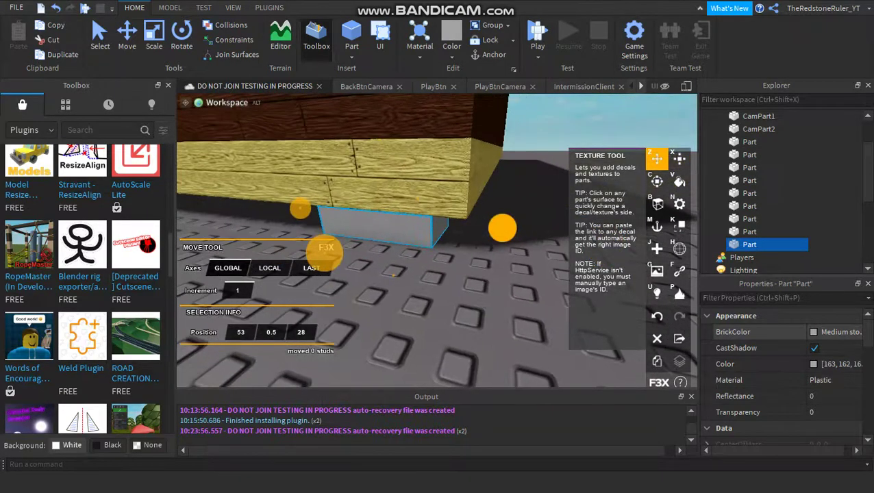
{"action": "left_click_drag", "start_coordinate": [325, 254], "coordinate": [361, 261]}
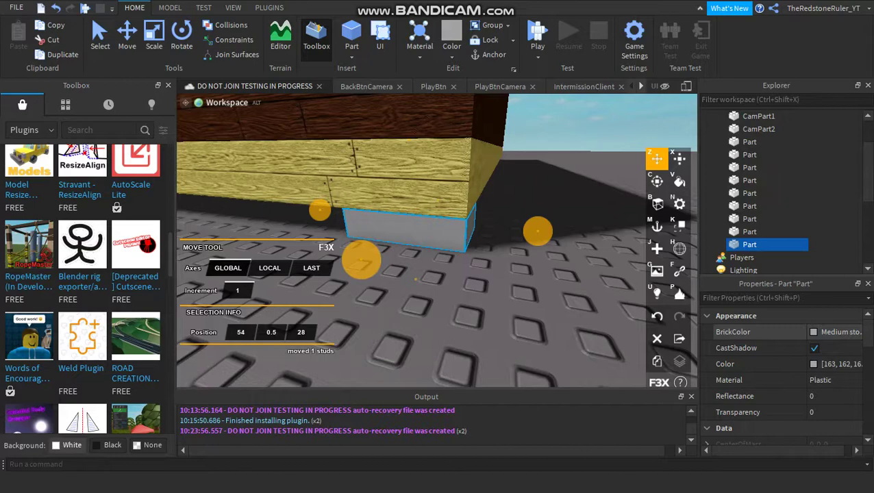
Extend the new part by 23 studs to 27 studs along X, spanning the room's end wall.
{"action": "left_click", "coordinate": [679, 158]}
{"action": "key", "text": "a"}
{"action": "right_click_drag", "start_coordinate": [680, 159], "coordinate": [726, 159]}
{"action": "key", "text": "a"}
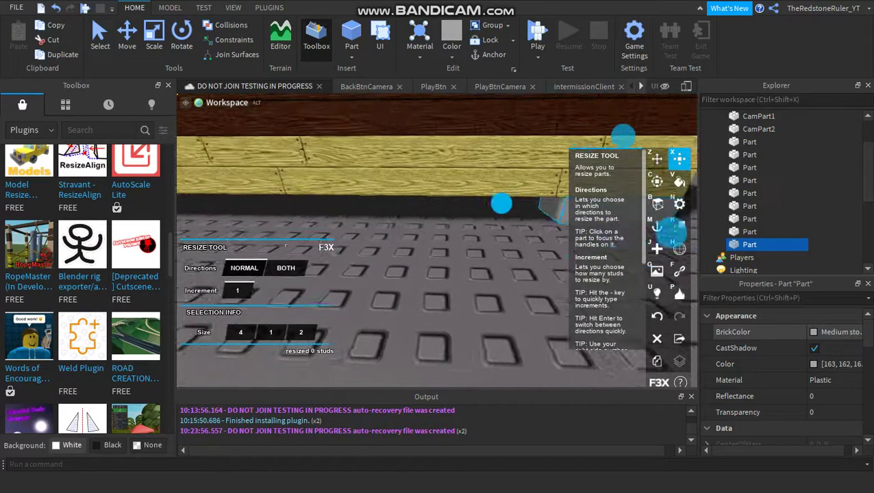
{"action": "key", "text": "a"}
{"action": "mouse_move", "coordinate": [501, 204]}
{"action": "left_mouse_down"}
{"action": "mouse_move", "coordinate": [418, 198]}
{"action": "mouse_move", "coordinate": [486, 199]}
{"action": "left_mouse_up"}
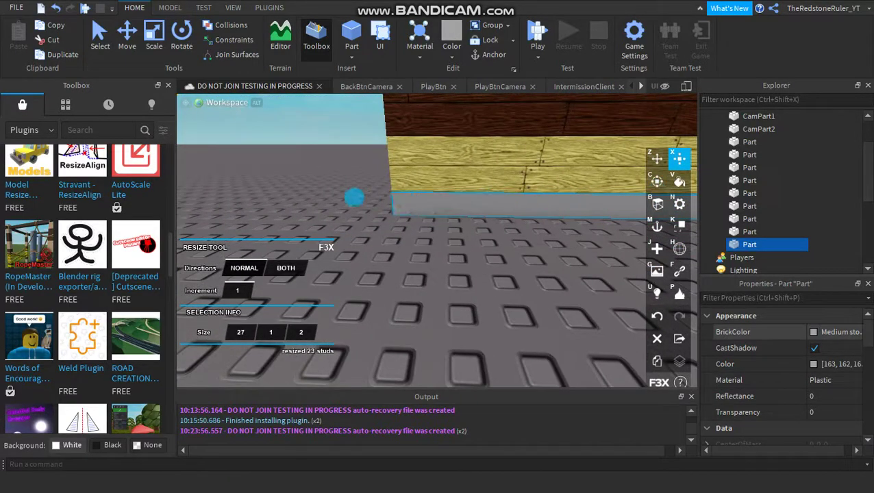
Extend the part by 50 studs to 52 studs along Z so that it forms the room's floor.
{"action": "key", "text": "a"}
{"action": "right_click_drag", "start_coordinate": [354, 198], "coordinate": [491, 192]}
{"action": "key", "text": "s"}
{"action": "key", "text": "a"}
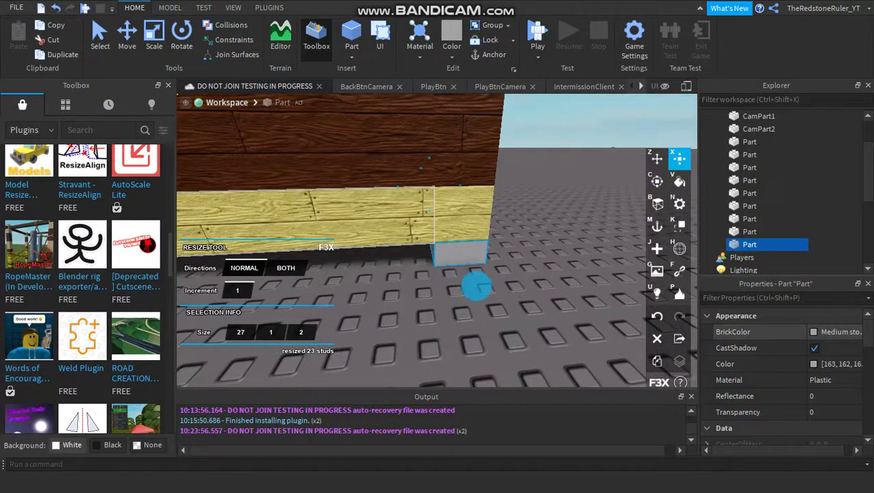
{"action": "left_click_drag", "start_coordinate": [476, 287], "coordinate": [634, 269]}
{"action": "key", "text": "a"}
{"action": "left_click_drag", "start_coordinate": [313, 156], "coordinate": [381, 160]}
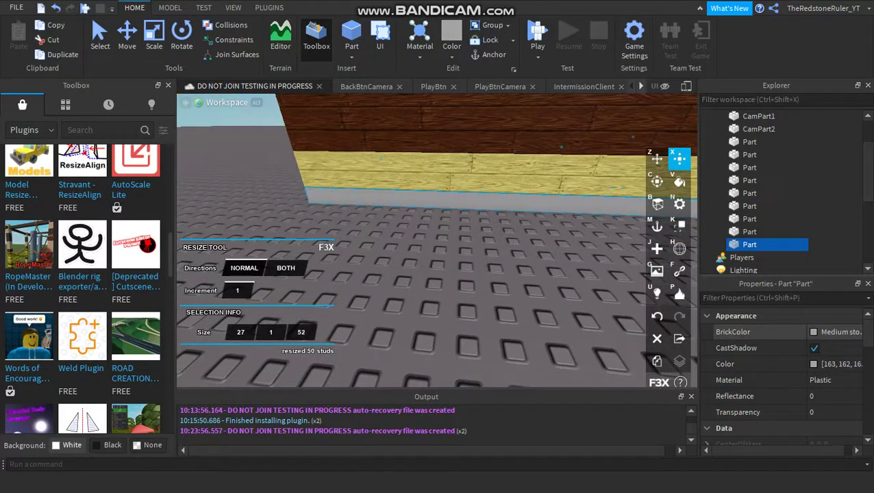
{"action": "key", "text": "a"}
{"action": "right_click_drag", "start_coordinate": [326, 332], "coordinate": [291, 384]}
{"action": "key", "text": "w"}
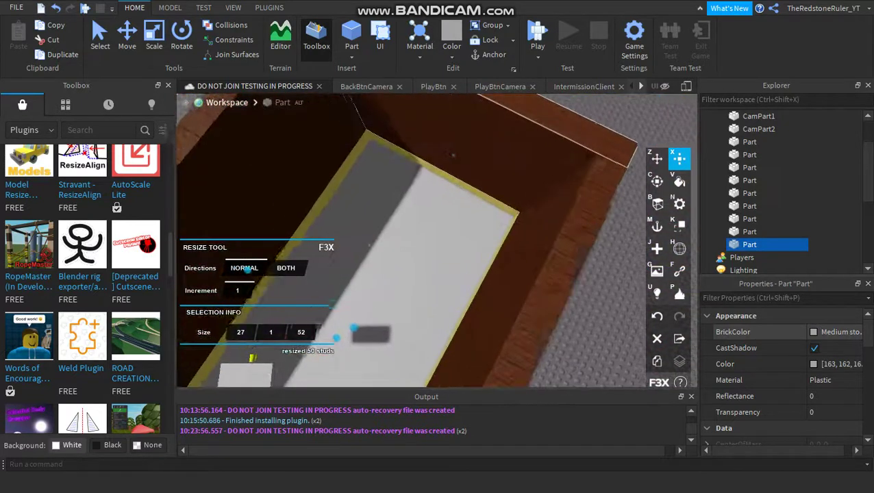
Try Slate as the floor part's material, and settle on WoodPlanks.
{"action": "key", "text": "w"}
{"action": "key", "text": "a"}
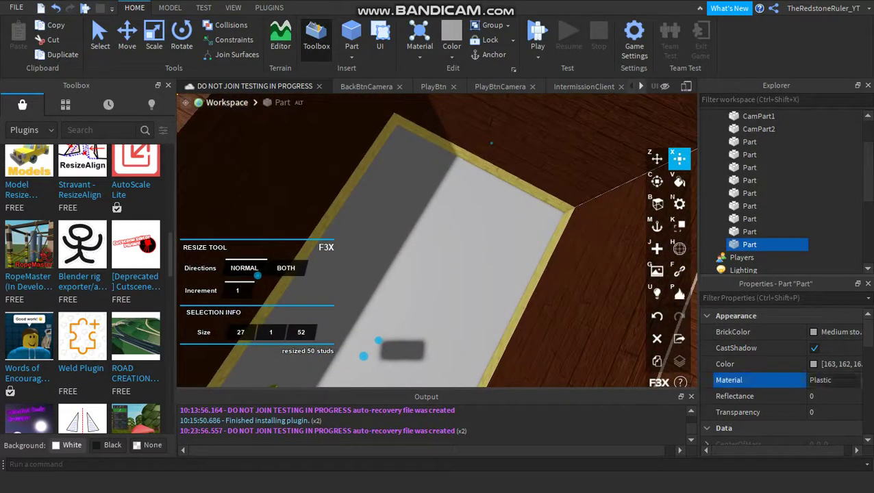
{"action": "left_click", "coordinate": [832, 380]}
{"action": "scroll", "coordinate": [828, 403], "scroll_direction": "down", "scroll_amount": 2}
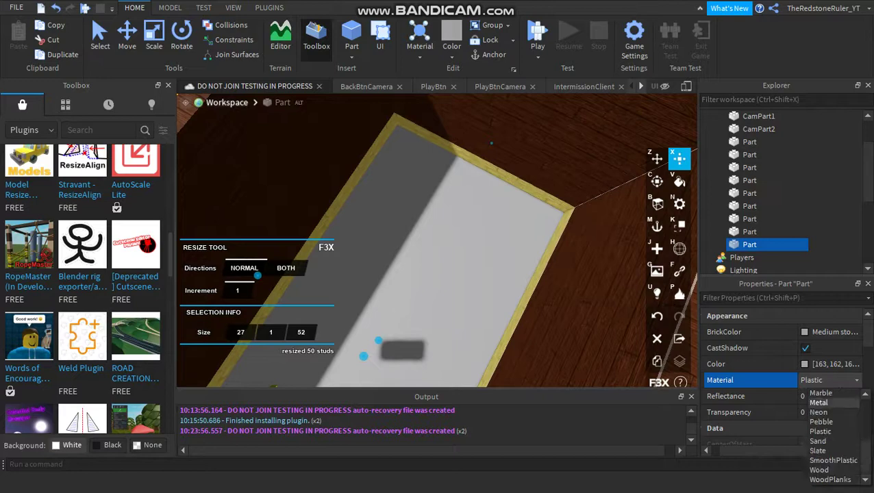
{"action": "left_click", "coordinate": [818, 450]}
{"action": "left_click", "coordinate": [829, 380]}
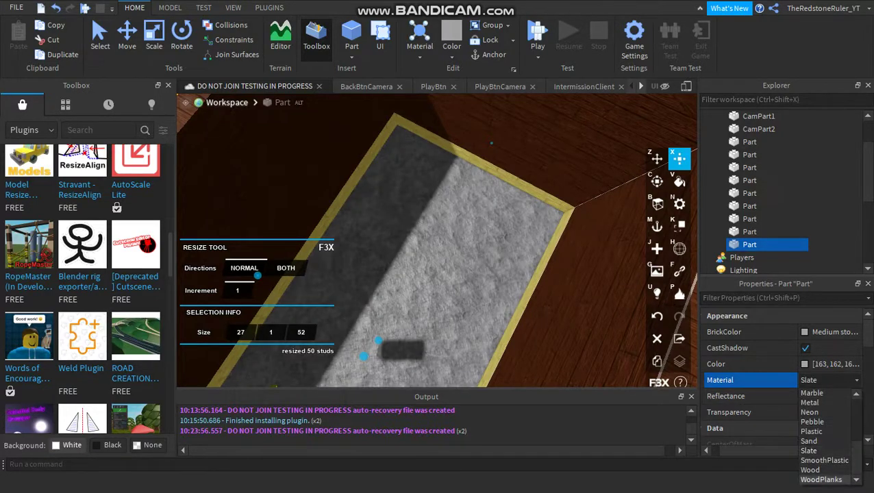
{"action": "left_click", "coordinate": [821, 480]}
Color the room's floor part Dirt brown.
{"action": "right_click_drag", "start_coordinate": [479, 240], "coordinate": [384, 236]}
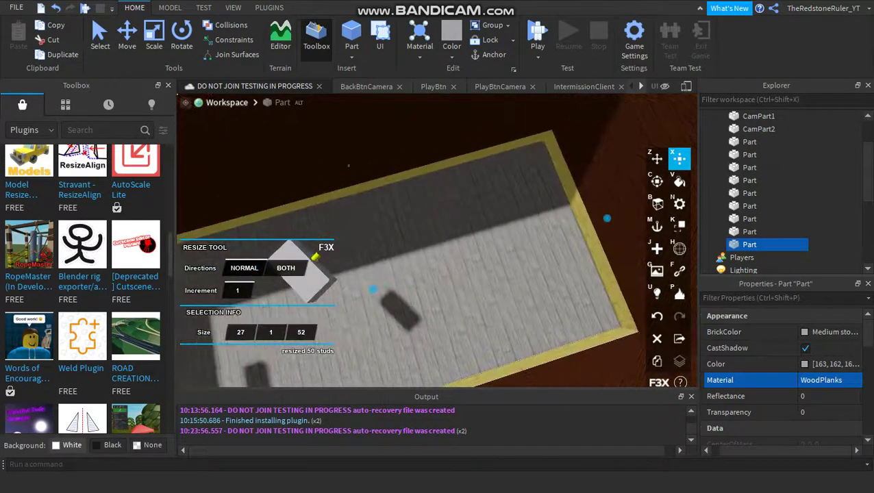
{"action": "key", "text": "a"}
{"action": "left_click", "coordinate": [830, 332]}
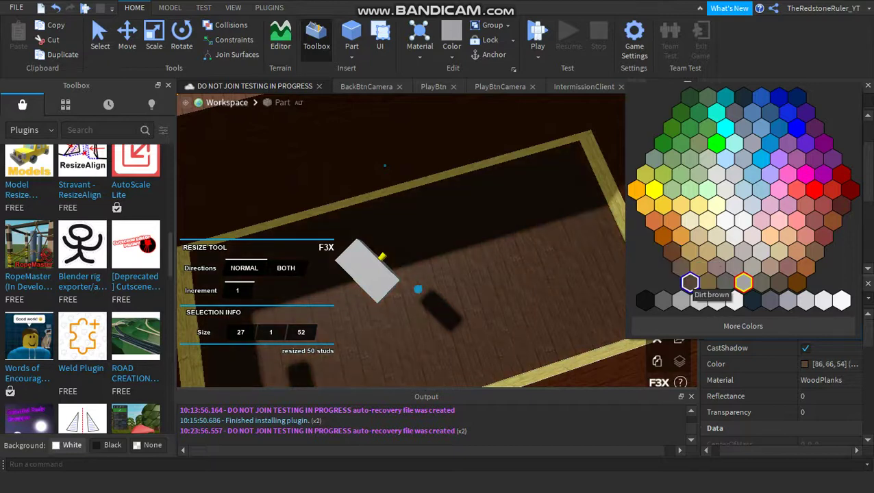
{"action": "left_click", "coordinate": [689, 282]}
{"action": "right_click_drag", "start_coordinate": [657, 271], "coordinate": [603, 267]}
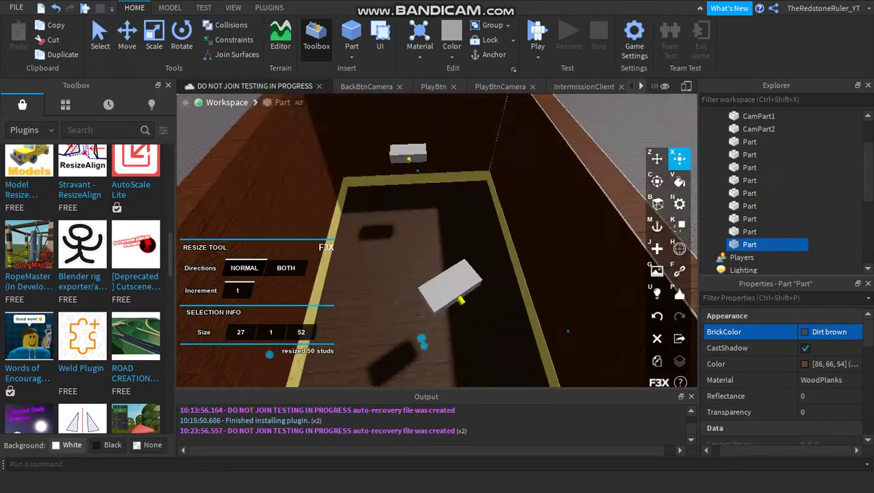
{"action": "key", "text": "ctrl+d"}
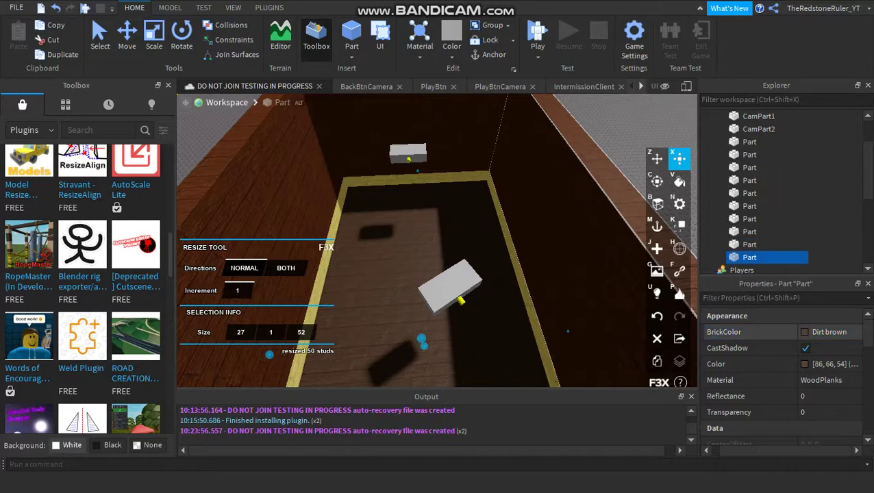
{"action": "key", "text": "Delete"}
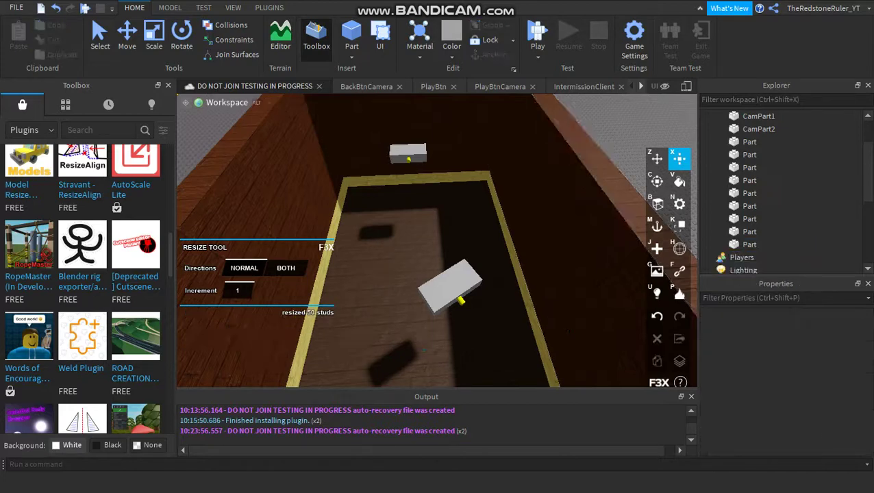
{"action": "left_click", "coordinate": [757, 245]}
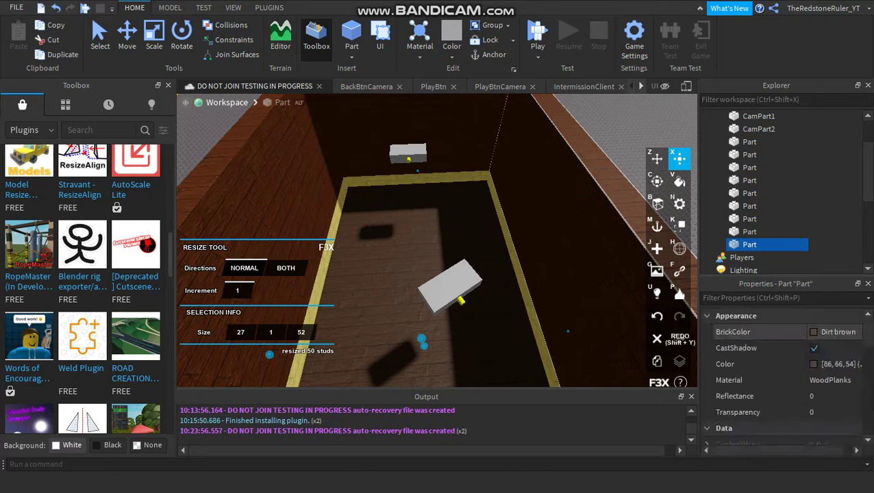
Duplicate the floor part and raise the copy 16 studs to height 16.5 so that it roofs the room.
{"action": "key", "text": "ctrl+d"}
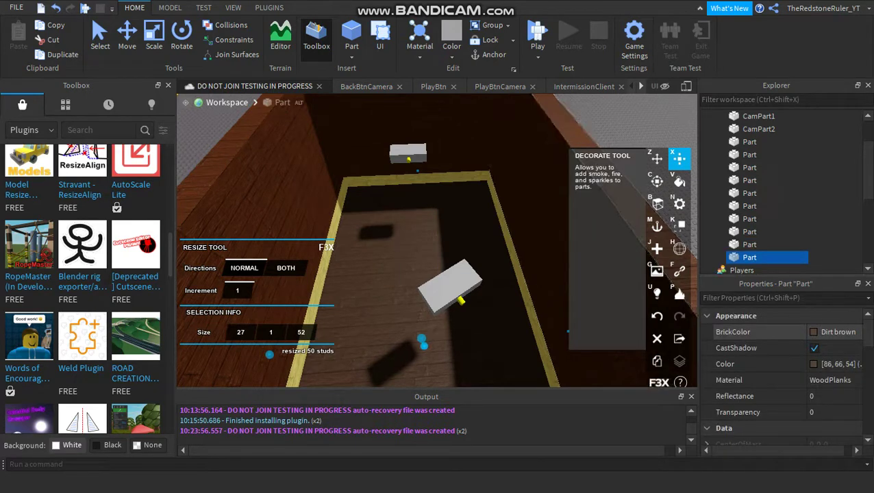
{"action": "key", "text": "z"}
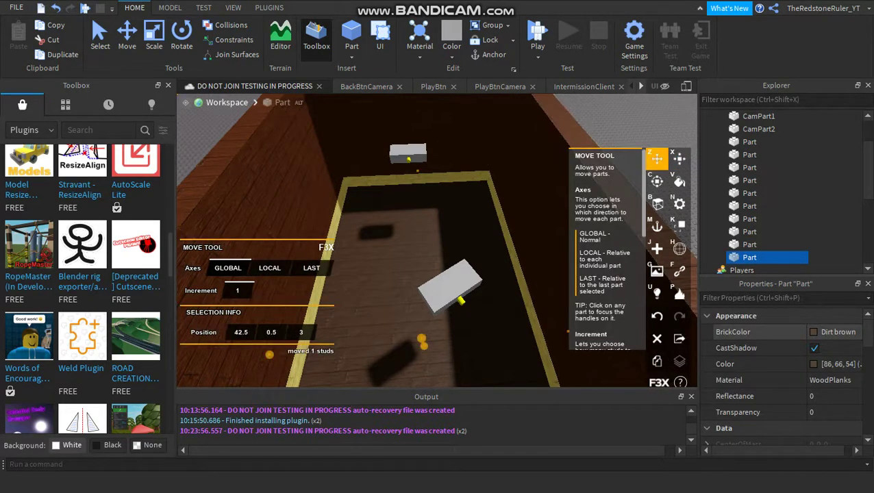
{"action": "left_click_drag", "start_coordinate": [421, 340], "coordinate": [390, 248]}
{"action": "key", "text": "d"}
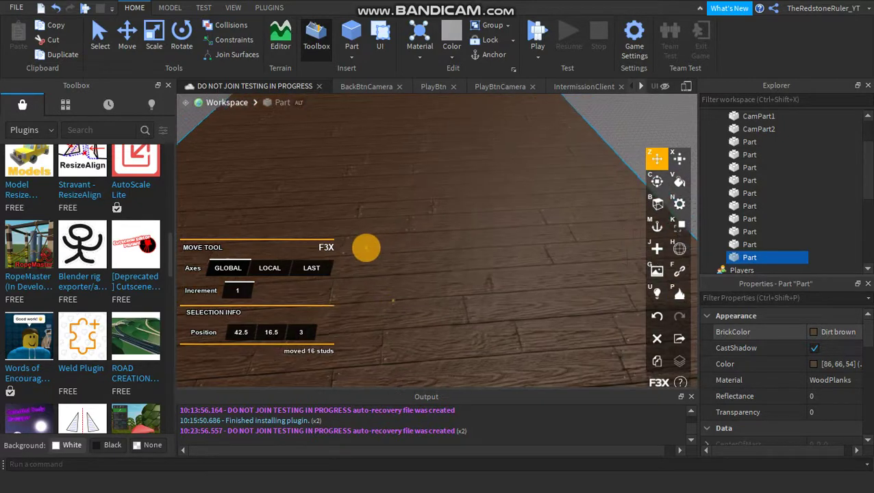
Examine the roofed room's interior and both camera parts from several viewpoints.
{"action": "right_click_drag", "start_coordinate": [425, 250], "coordinate": [353, 248]}
{"action": "key", "text": "w"}
{"action": "right_click_drag", "start_coordinate": [411, 248], "coordinate": [366, 179]}
{"action": "key", "text": "d"}
{"action": "left_click", "coordinate": [411, 171]}
{"action": "key", "text": "w"}
{"action": "right_click_drag", "start_coordinate": [479, 240], "coordinate": [370, 262]}
{"action": "key", "text": "d"}
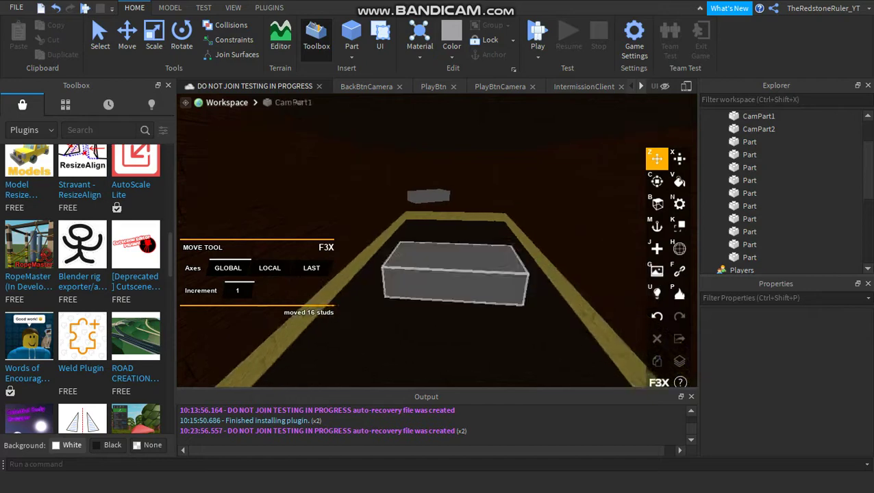
{"action": "key", "text": "w"}
{"action": "right_click_drag", "start_coordinate": [452, 264], "coordinate": [521, 353]}
{"action": "key", "text": "s"}
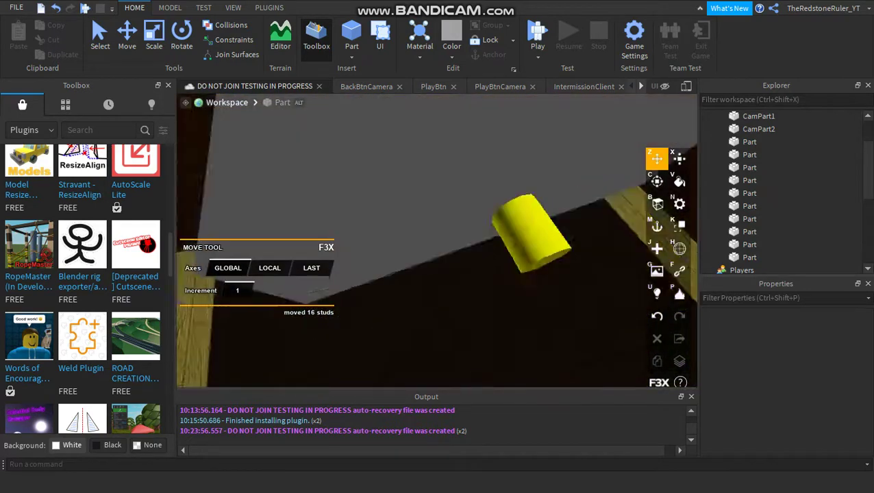
{"action": "key", "text": "a"}
{"action": "key", "text": "s"}
{"action": "key", "text": "w"}
{"action": "right_click_drag", "start_coordinate": [438, 240], "coordinate": [471, 287]}
{"action": "key", "text": "w"}
{"action": "key", "text": "w"}
{"action": "key", "text": "s"}
{"action": "key", "text": "s"}
{"action": "key", "text": "a"}
{"action": "key", "text": "w"}
{"action": "key", "text": "w"}
{"action": "key", "text": "d"}
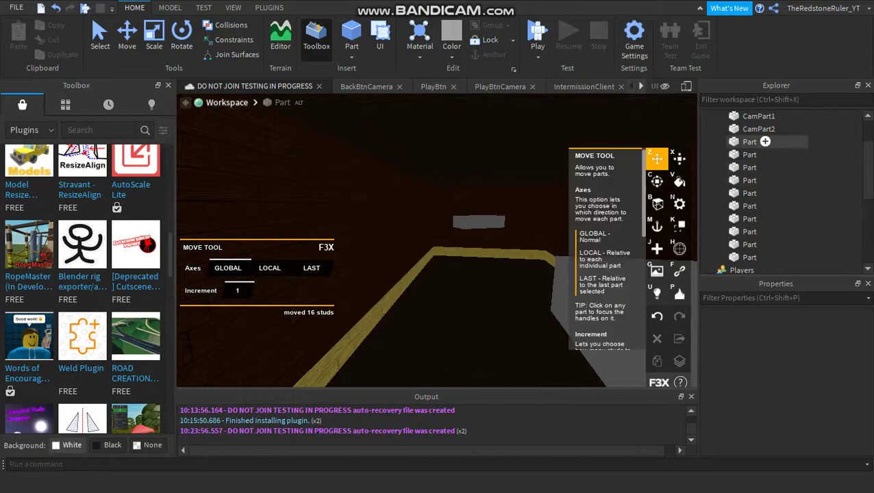
{"action": "left_click", "coordinate": [765, 141]}
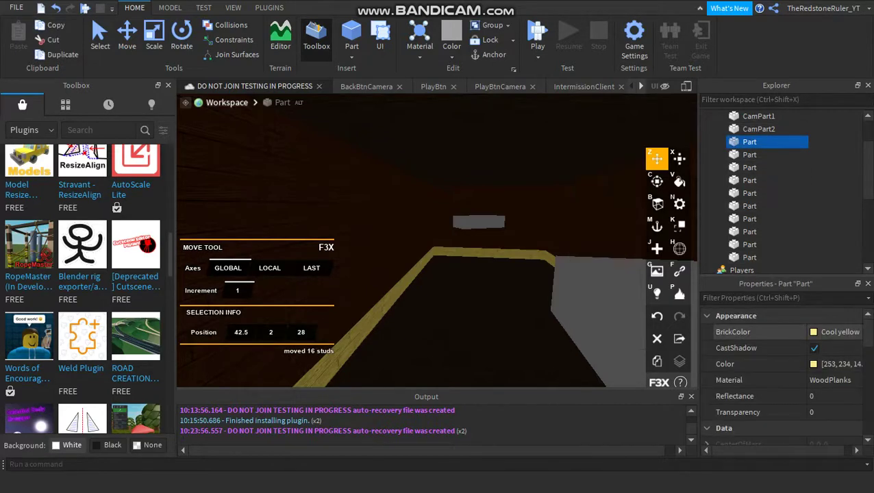
{"action": "scroll", "coordinate": [453, 322], "scroll_direction": "down", "scroll_amount": 8}
{"action": "right_click", "coordinate": [453, 322]}
{"action": "left_click", "coordinate": [449, 308]}
{"action": "key", "text": "Delete"}
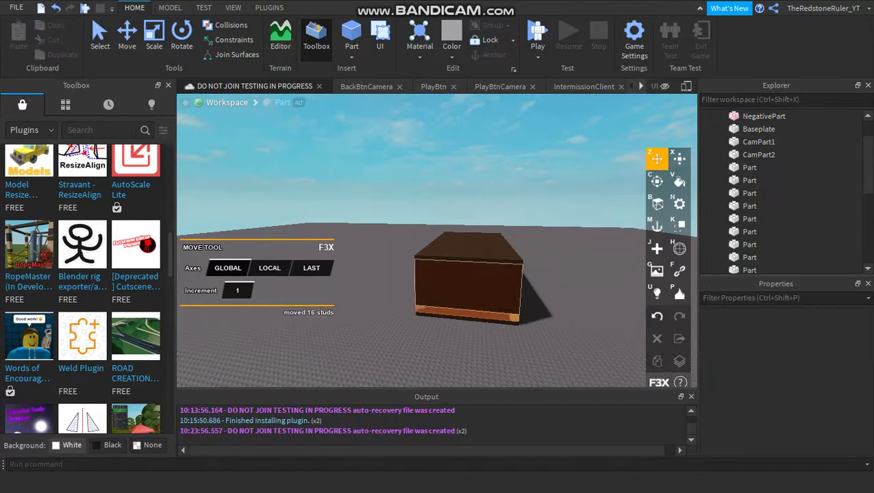
{"action": "key", "text": "ctrl+z"}
Select all ten wall, trim, floor and roof parts of the room and group them into one model.
{"action": "left_click_drag", "start_coordinate": [384, 165], "coordinate": [614, 376]}
{"action": "right_click_drag", "start_coordinate": [613, 376], "coordinate": [643, 394]}
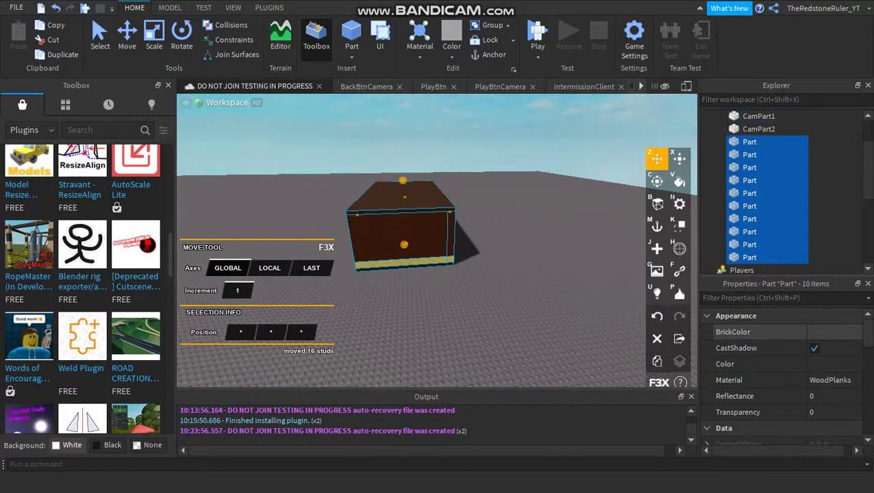
{"action": "key", "text": "ctrl+g"}
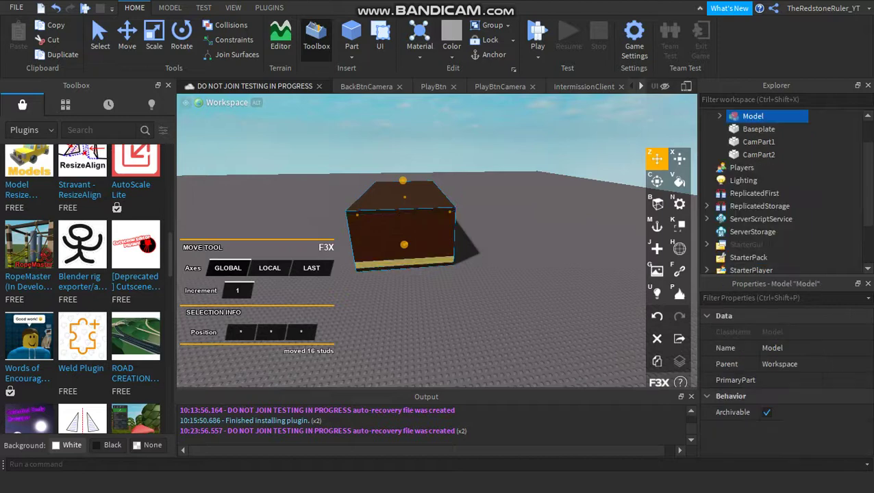
Examine the grouped room from the inside and around its roof, checking the camera parts' surroundings.
{"action": "key", "text": "w"}
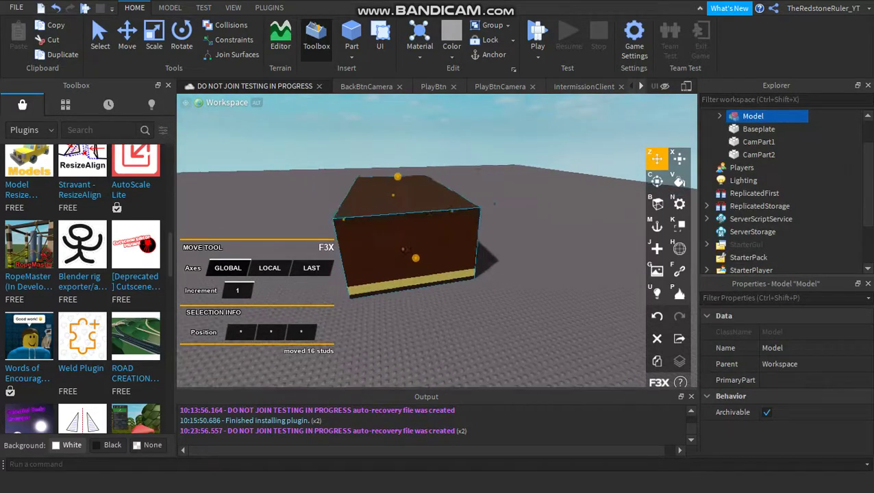
{"action": "key", "text": "a"}
{"action": "key", "text": "w"}
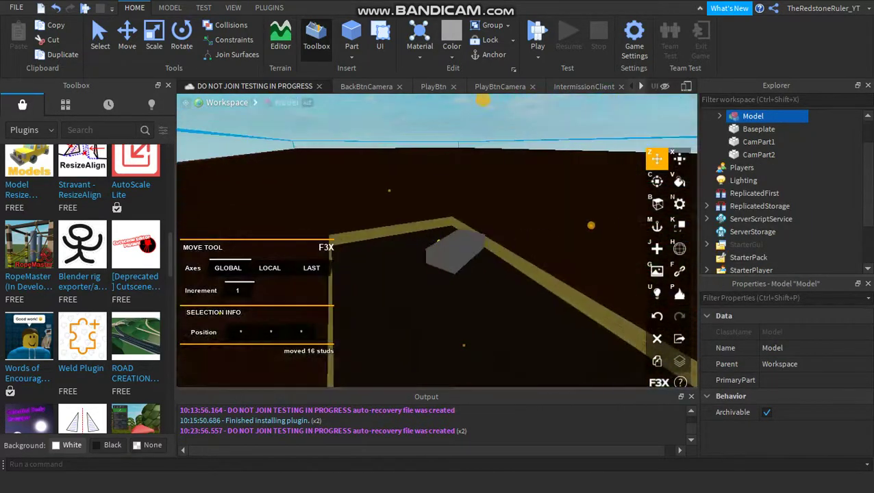
{"action": "scroll", "coordinate": [773, 155], "scroll_direction": "up", "scroll_amount": 1}
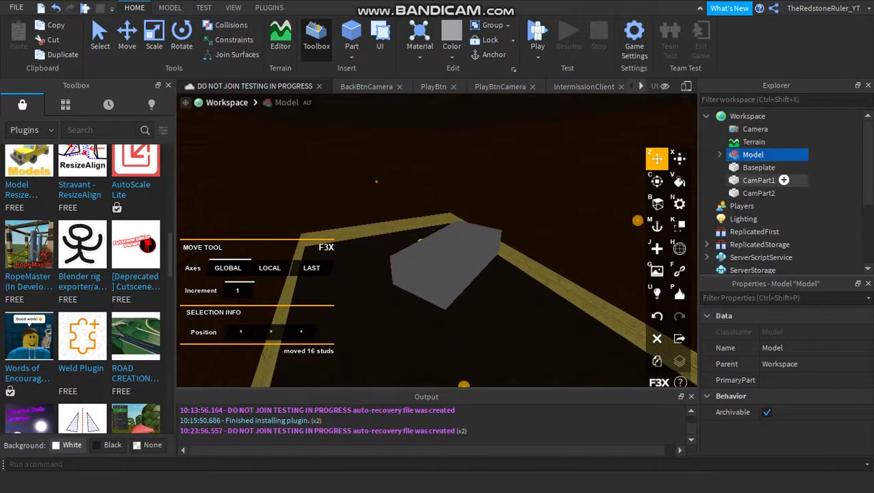
{"action": "right_click_drag", "start_coordinate": [507, 290], "coordinate": [411, 287]}
{"action": "key", "text": "w"}
{"action": "key", "text": "d"}
{"action": "key", "text": "w"}
{"action": "key", "text": "s"}
{"action": "key", "text": "d"}
{"action": "key", "text": "w"}
{"action": "right_click_drag", "start_coordinate": [466, 239], "coordinate": [384, 232]}
{"action": "key", "text": "w"}
{"action": "right_click_drag", "start_coordinate": [453, 248], "coordinate": [534, 308]}
{"action": "key", "text": "w"}
{"action": "key", "text": "w"}
{"action": "key", "text": "s"}
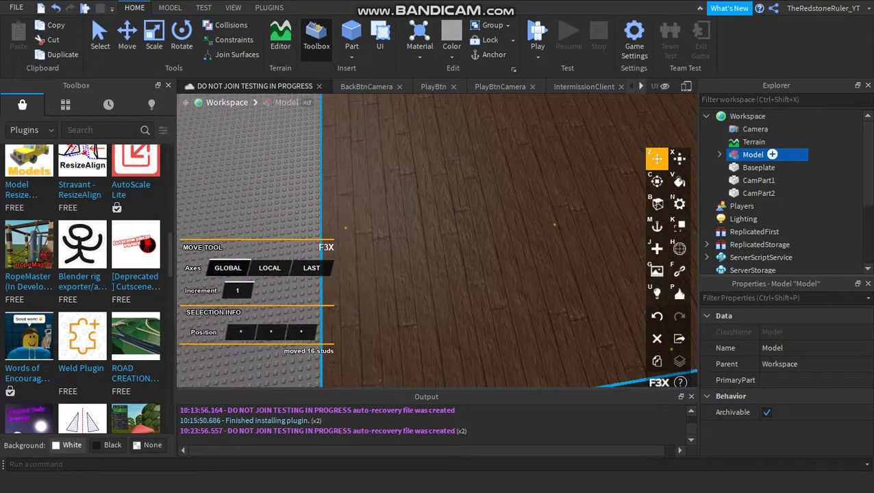
Ungroup the room model and group its parts again.
{"action": "key", "text": "ctrl+u"}
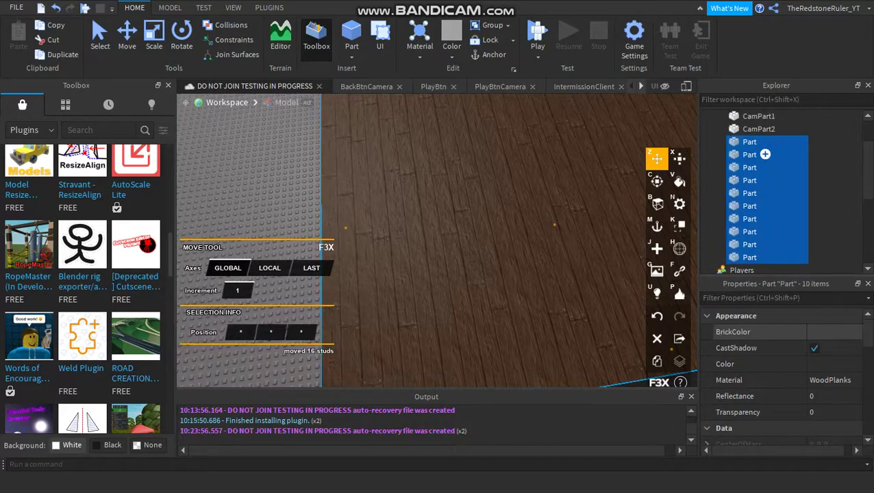
{"action": "key", "text": "ctrl+g"}
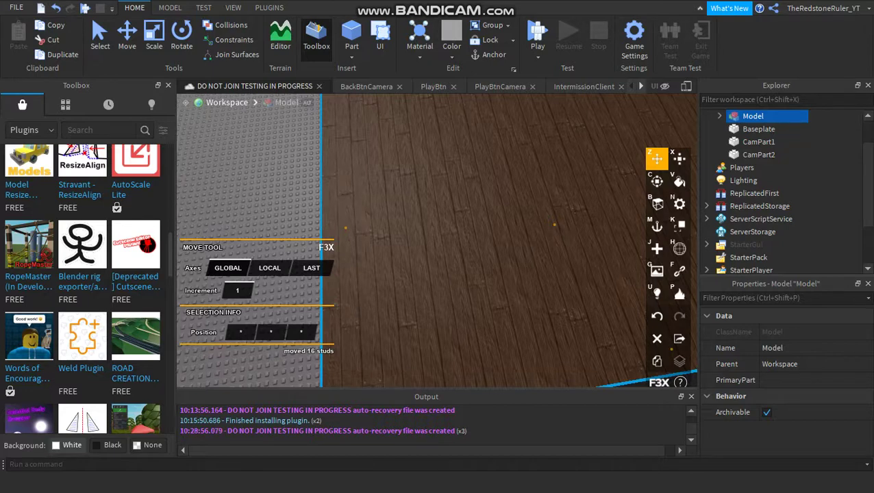
{"action": "right_click_drag", "start_coordinate": [439, 240], "coordinate": [552, 163]}
{"action": "key", "text": "a"}
{"action": "key", "text": "w"}
{"action": "key", "text": "a"}
{"action": "key", "text": "w"}
{"action": "key", "text": "a"}
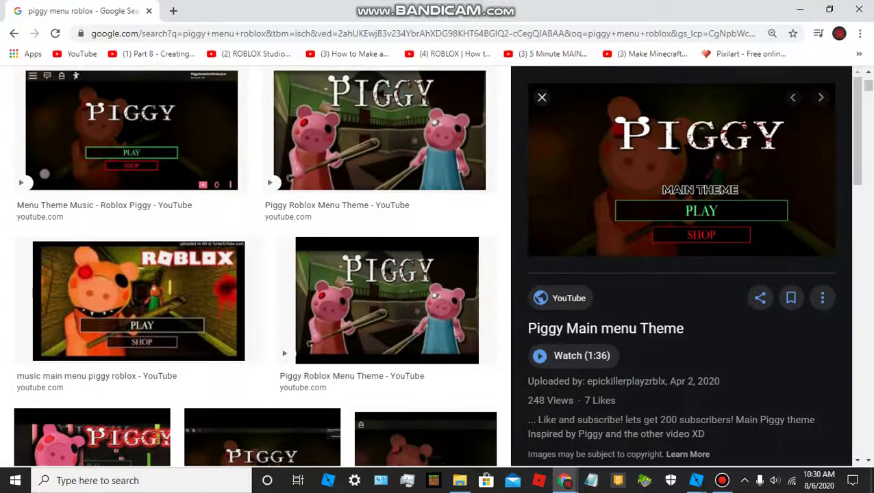
Switch to the Chrome window and look over the Piggy menu reference images.
{"action": "left_click", "coordinate": [829, 9]}
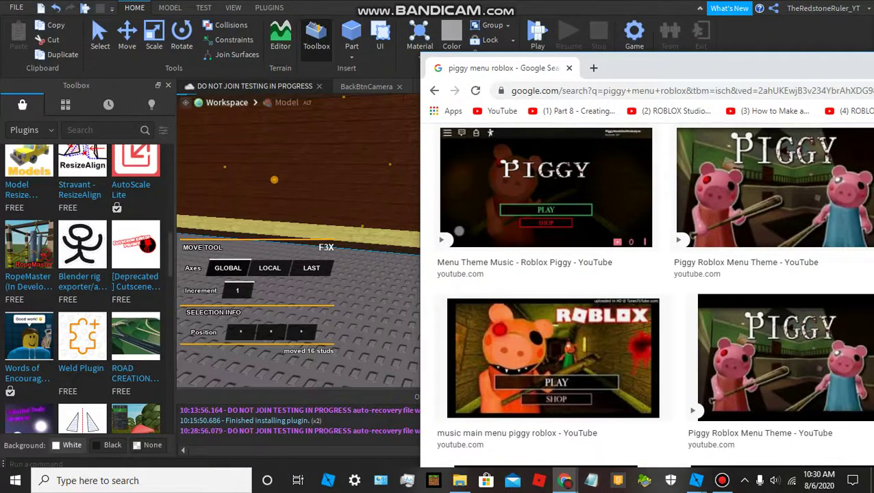
{"action": "left_click_drag", "start_coordinate": [753, 67], "coordinate": [300, 39]}
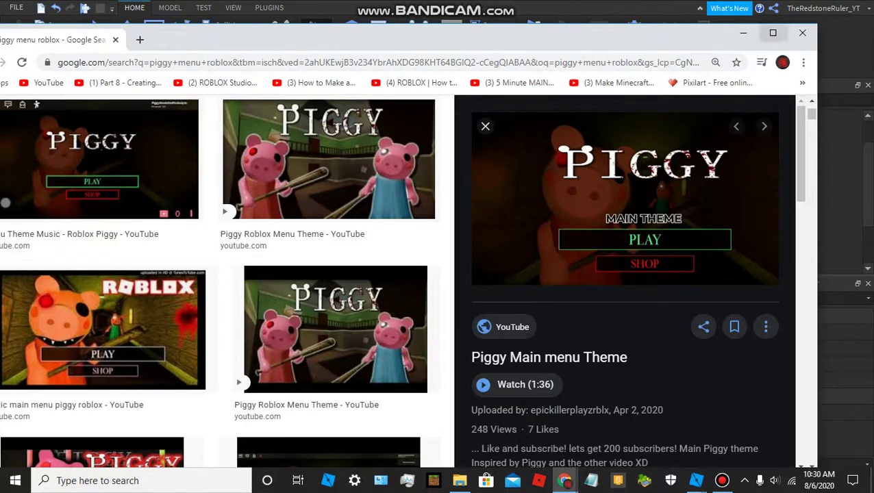
{"action": "left_click_drag", "start_coordinate": [706, 34], "coordinate": [873, 4]}
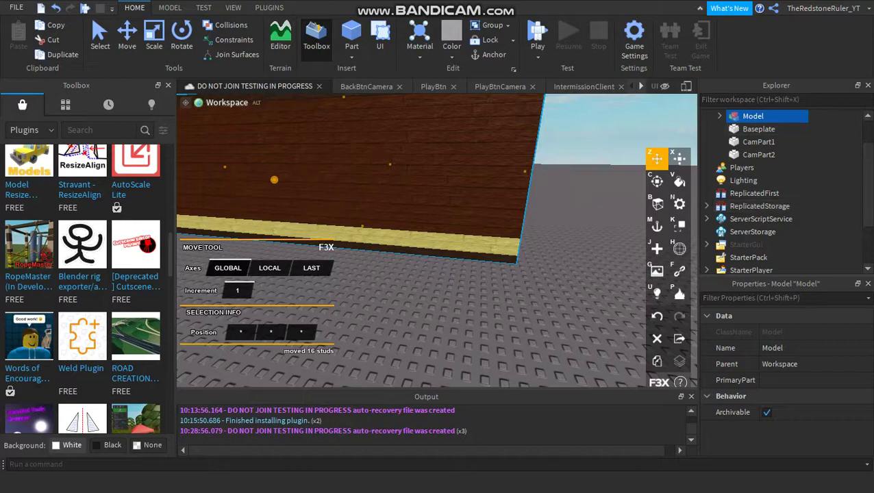
Inspect the room model's individual parts, including the trim and the roof, and reselect the whole model.
{"action": "key", "text": "f"}
{"action": "key", "text": "w"}
{"action": "right_click_drag", "start_coordinate": [437, 239], "coordinate": [425, 267]}
{"action": "key", "text": "w"}
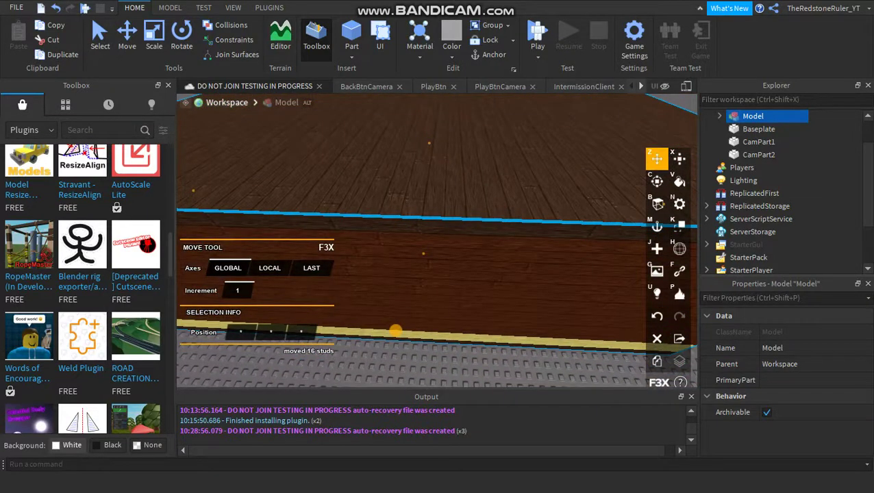
{"action": "left_click", "coordinate": [719, 117]}
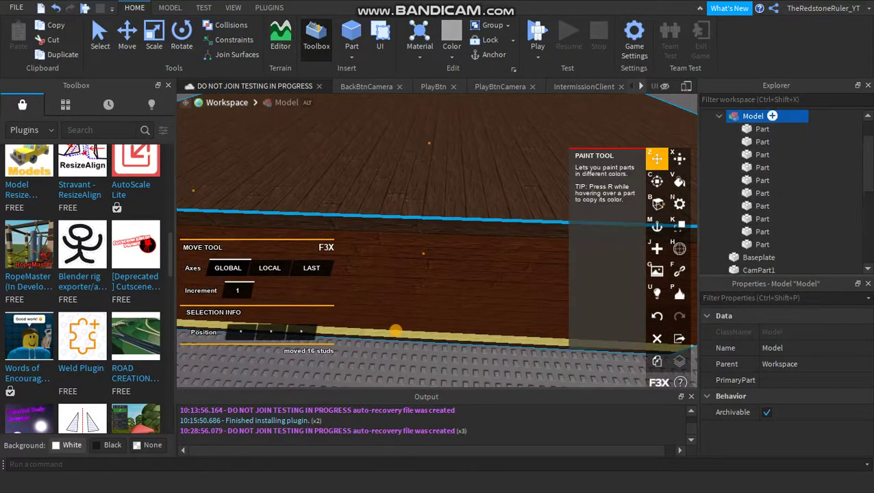
{"action": "left_click", "coordinate": [763, 128]}
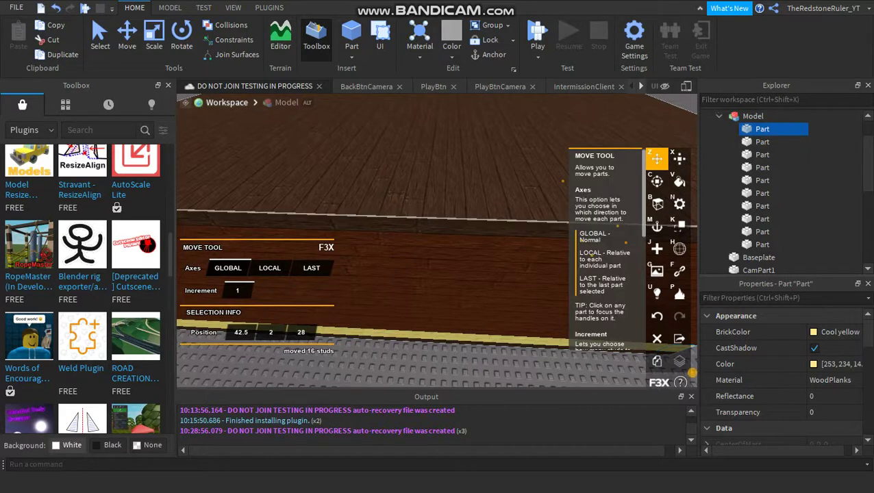
{"action": "left_click", "coordinate": [719, 116]}
{"action": "left_click", "coordinate": [752, 117]}
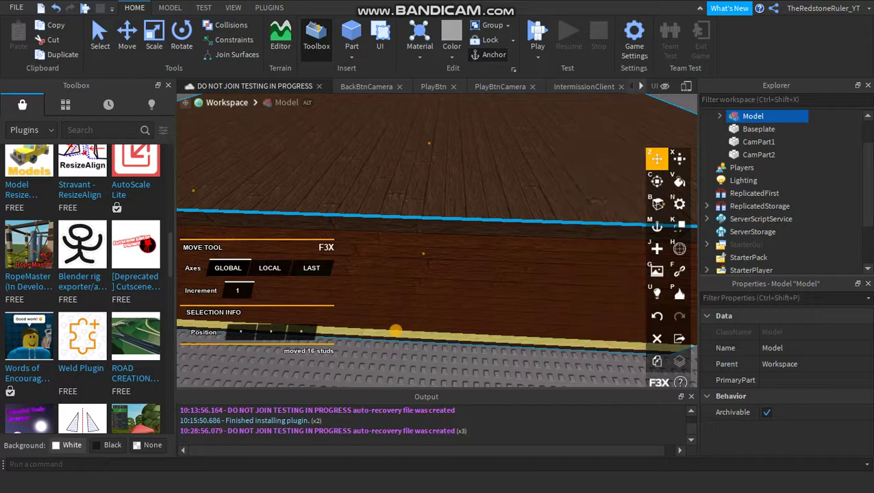
{"action": "left_click", "coordinate": [367, 257]}
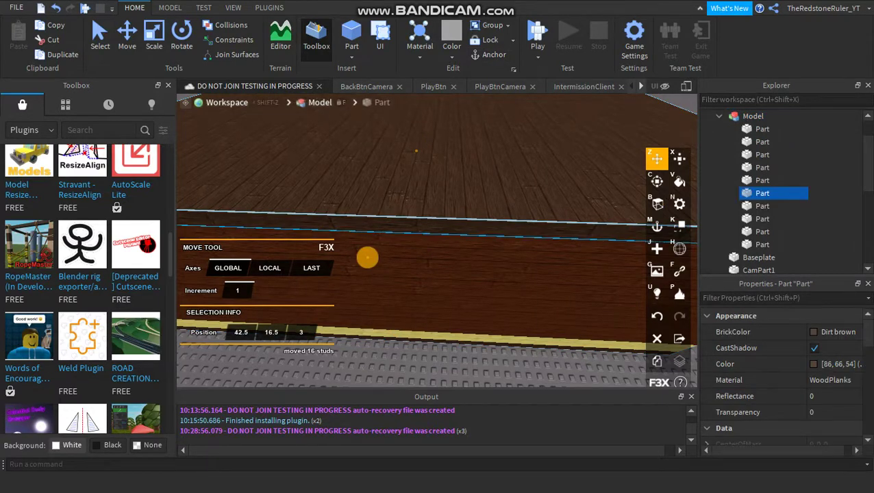
{"action": "left_click", "coordinate": [753, 117]}
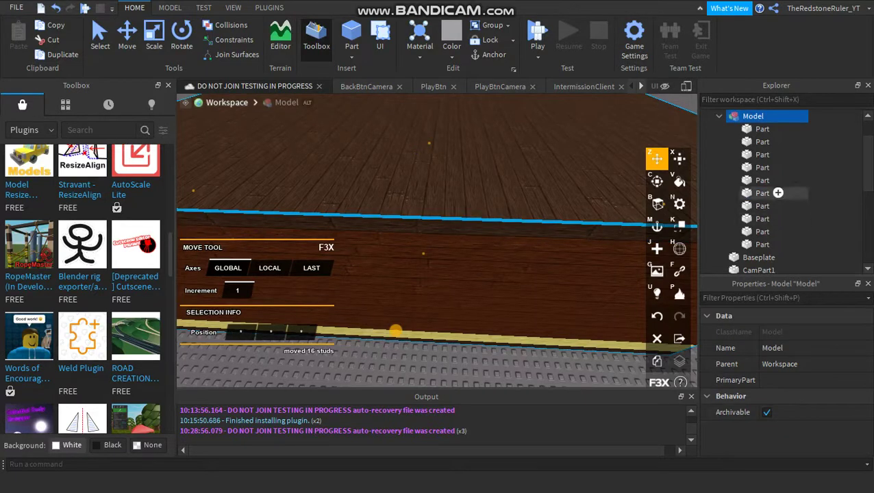
{"action": "left_click", "coordinate": [719, 116]}
{"action": "left_click", "coordinate": [678, 103]}
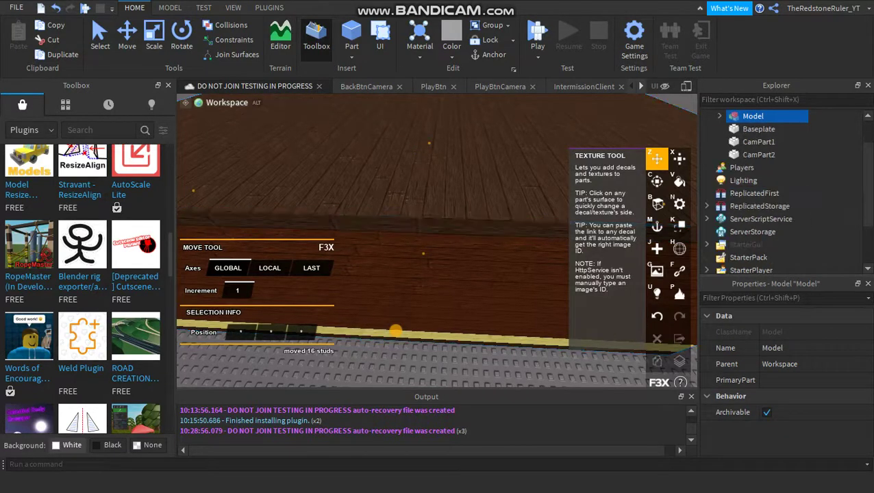
{"action": "left_click", "coordinate": [479, 260]}
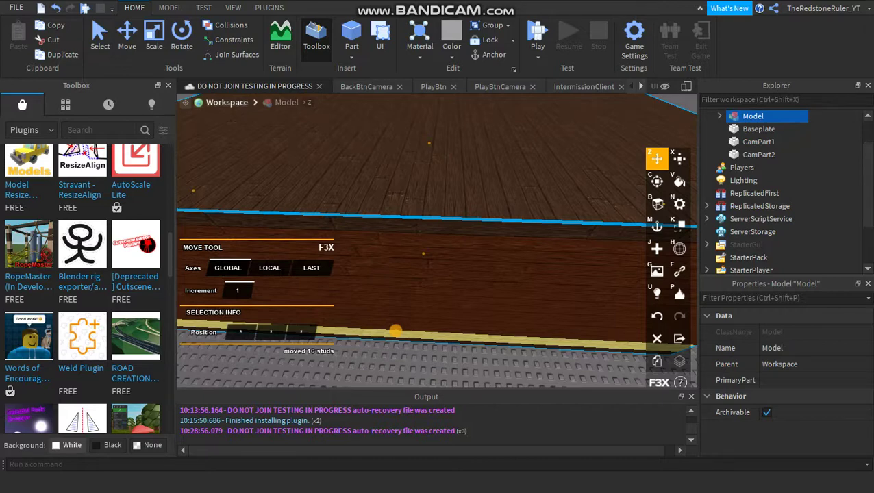
{"action": "left_click", "coordinate": [719, 117]}
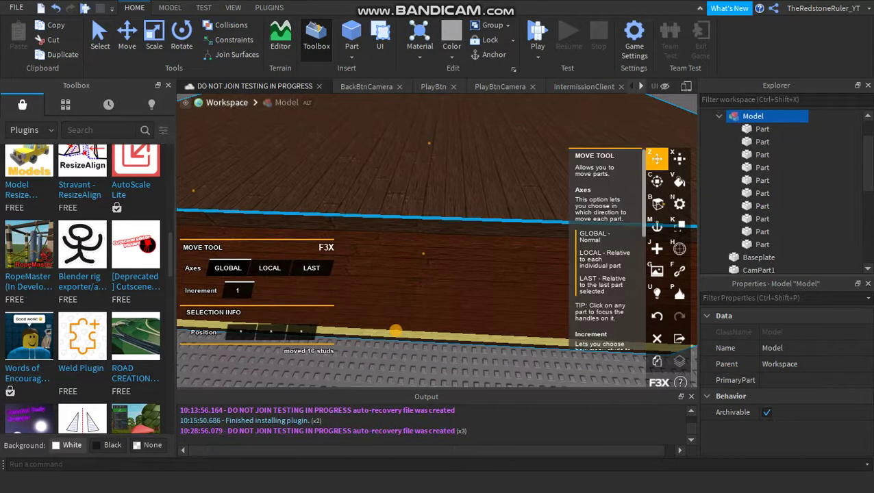
{"action": "left_click", "coordinate": [678, 103]}
{"action": "left_click", "coordinate": [507, 233]}
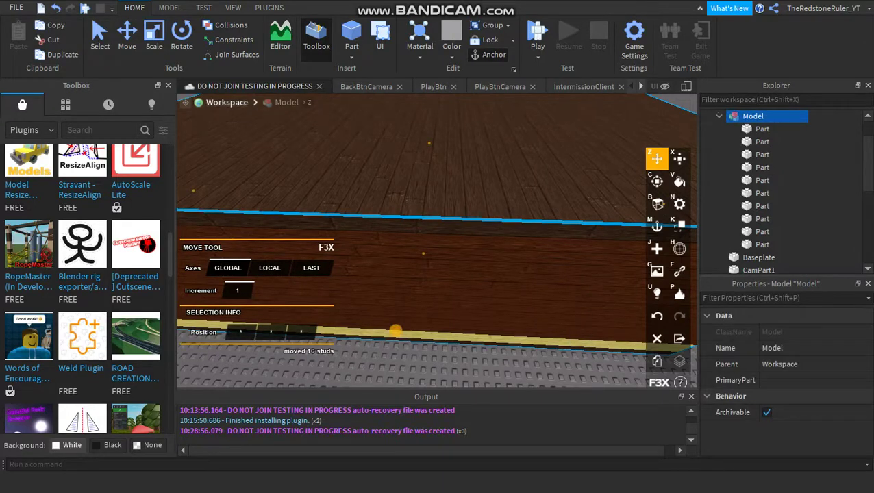
Select the room's roof part and set its BrickColor to Cool yellow.
{"action": "left_click", "coordinate": [762, 219]}
{"action": "right_click_drag", "start_coordinate": [678, 226], "coordinate": [679, 224]}
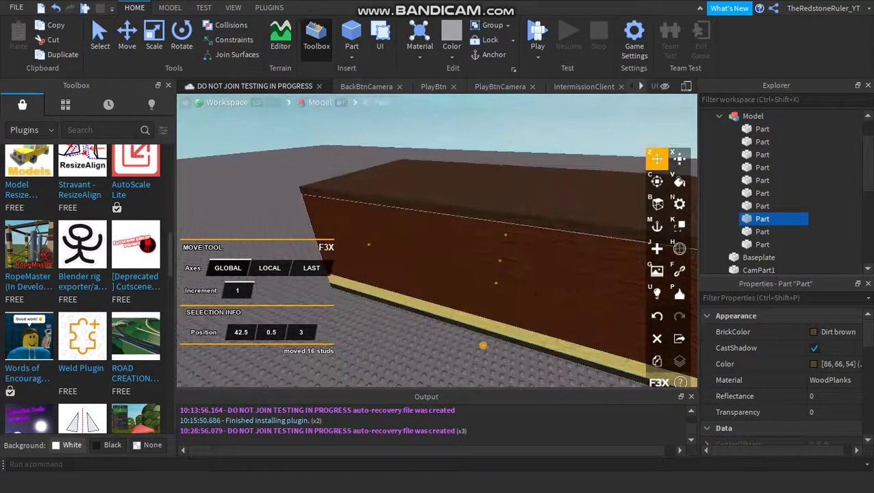
{"action": "left_click", "coordinate": [541, 199], "text": "alt"}
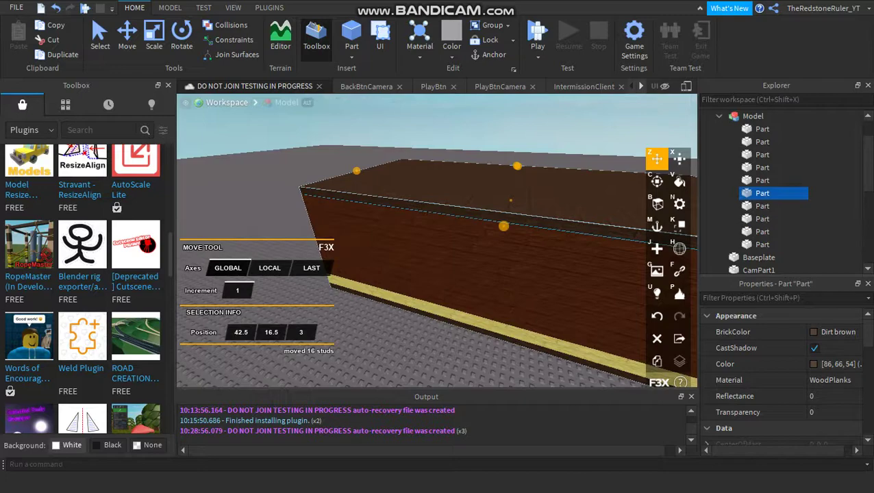
{"action": "key", "text": "d"}
{"action": "right_click_drag", "start_coordinate": [541, 199], "coordinate": [449, 212]}
{"action": "key", "text": "d"}
{"action": "key", "text": "a"}
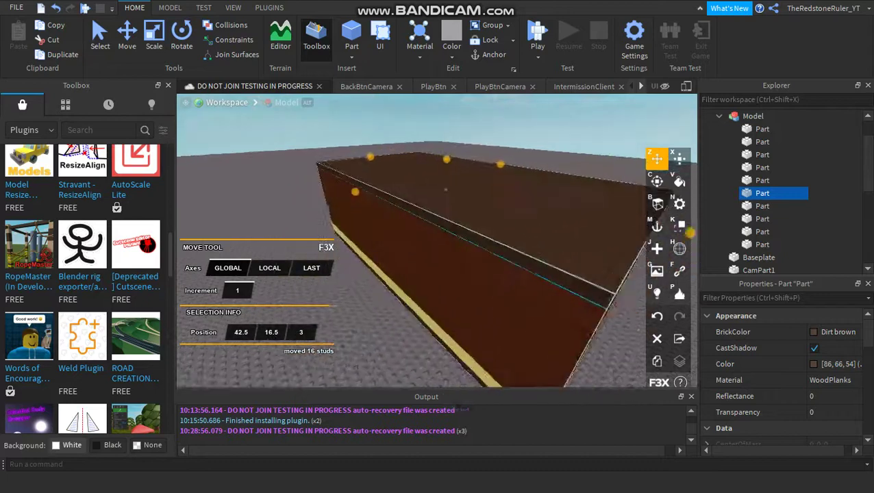
{"action": "left_click", "coordinate": [835, 331]}
{"action": "left_click", "coordinate": [700, 204]}
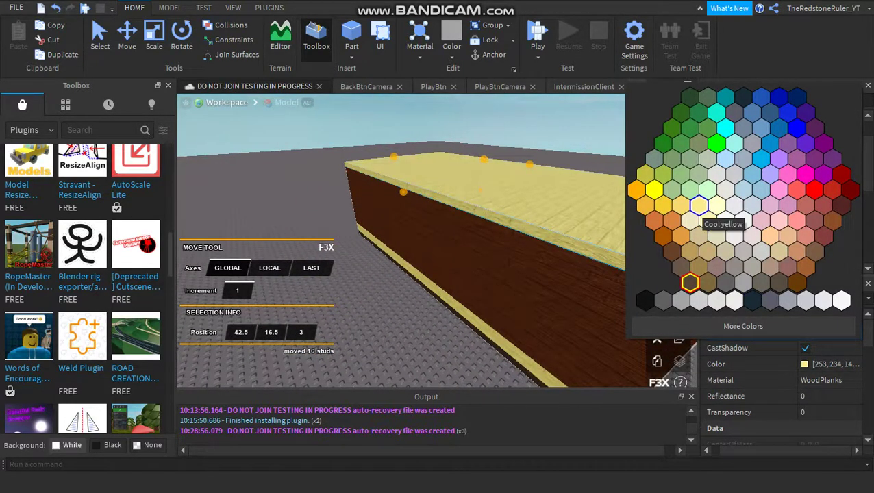
{"action": "left_click", "coordinate": [699, 205]}
Examine the recoloured roof from outside and from within the room, near the camera parts.
{"action": "key", "text": "d"}
{"action": "right_click_drag", "start_coordinate": [678, 204], "coordinate": [619, 212]}
{"action": "key", "text": "w"}
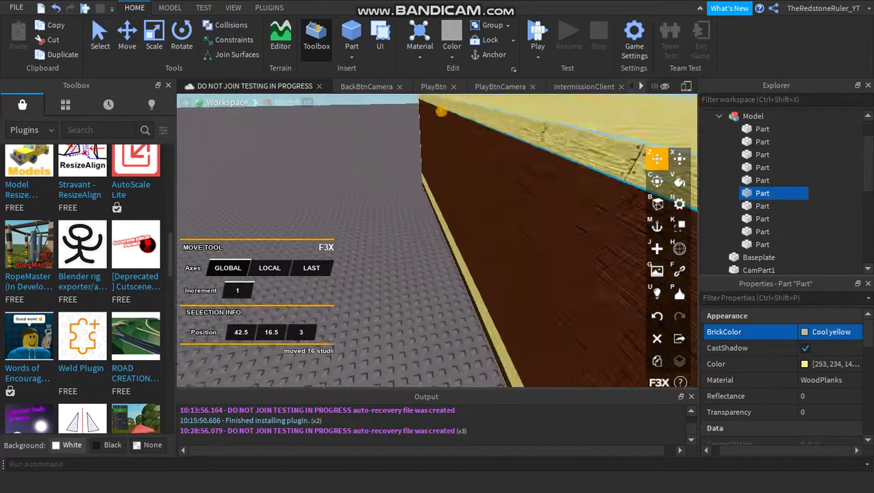
{"action": "left_click", "coordinate": [547, 205]}
{"action": "right_click_drag", "start_coordinate": [547, 206], "coordinate": [590, 228]}
{"action": "key", "text": "w"}
{"action": "key", "text": "s"}
{"action": "key", "text": "w"}
{"action": "key", "text": "w"}
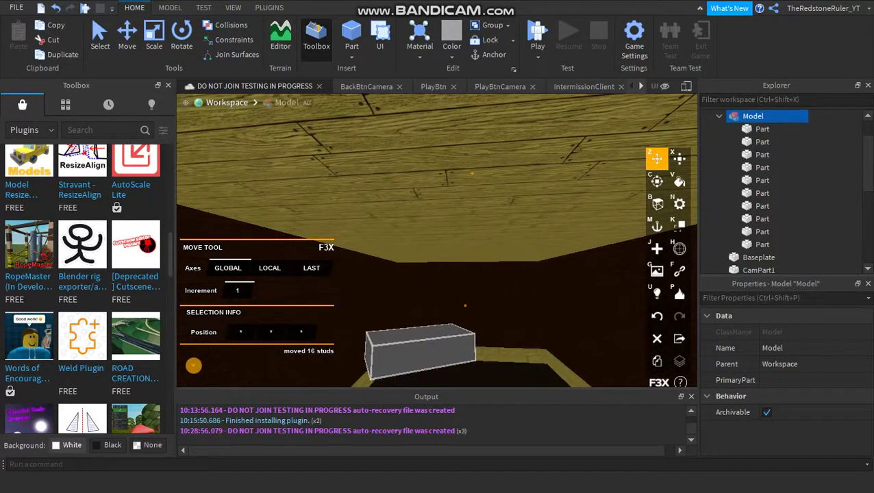
{"action": "key", "text": "w"}
{"action": "mouse_move", "coordinate": [479, 274]}
{"action": "right_mouse_down"}
{"action": "mouse_move", "coordinate": [482, 302]}
{"action": "mouse_move", "coordinate": [483, 287]}
{"action": "right_mouse_up"}
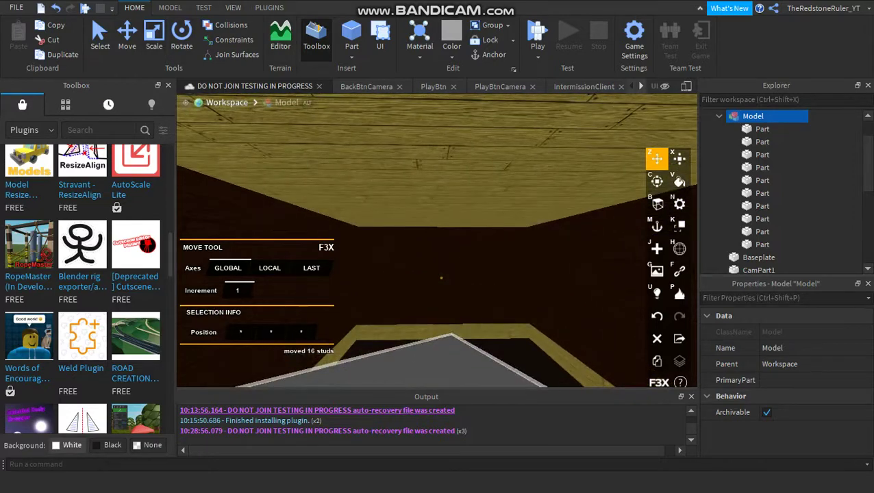
Switch the Toolbox category to Models and close the Toolbox.
{"action": "left_click", "coordinate": [31, 130]}
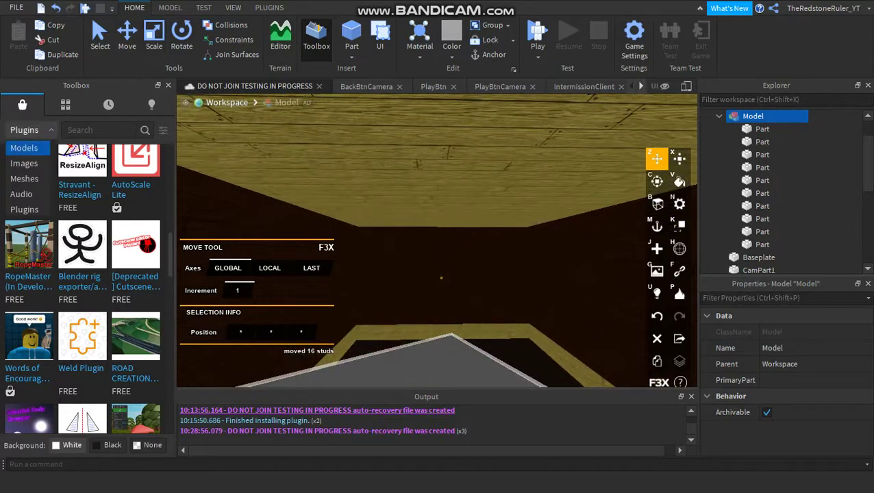
{"action": "left_click", "coordinate": [24, 149]}
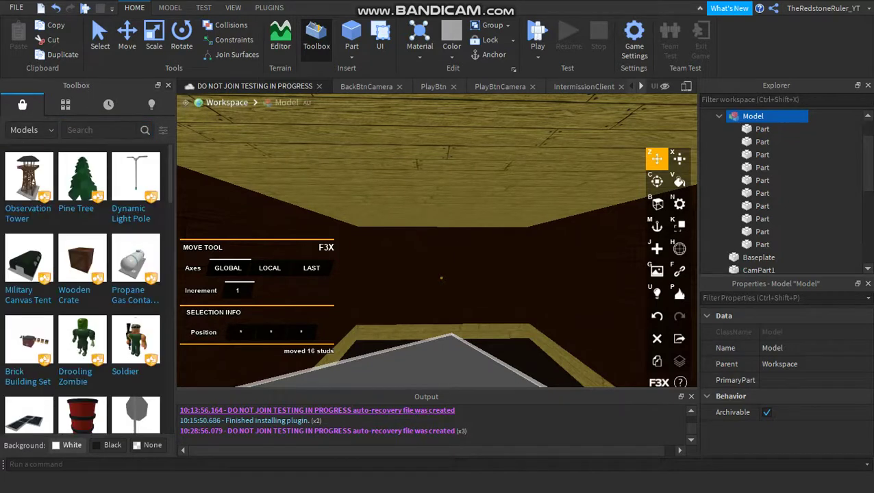
{"action": "left_click", "coordinate": [316, 38]}
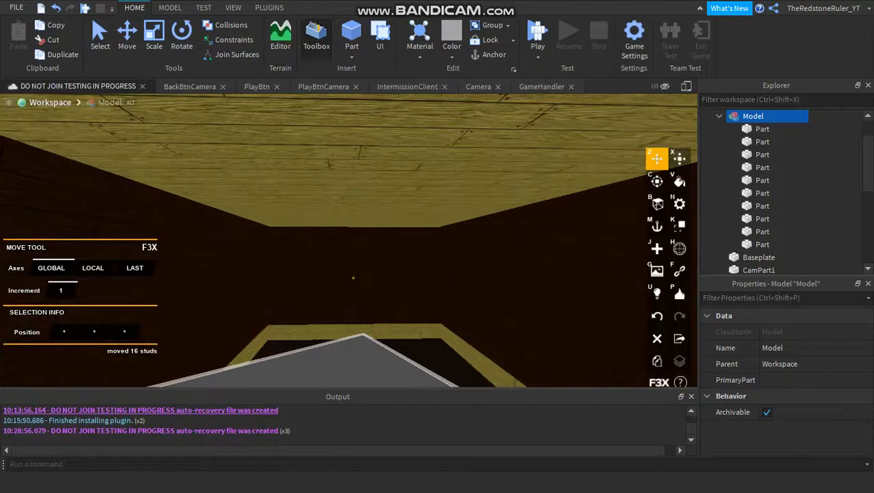
Insert a cylinder part into the workspace and locate it on top of the room's roof.
{"action": "left_click", "coordinate": [351, 57]}
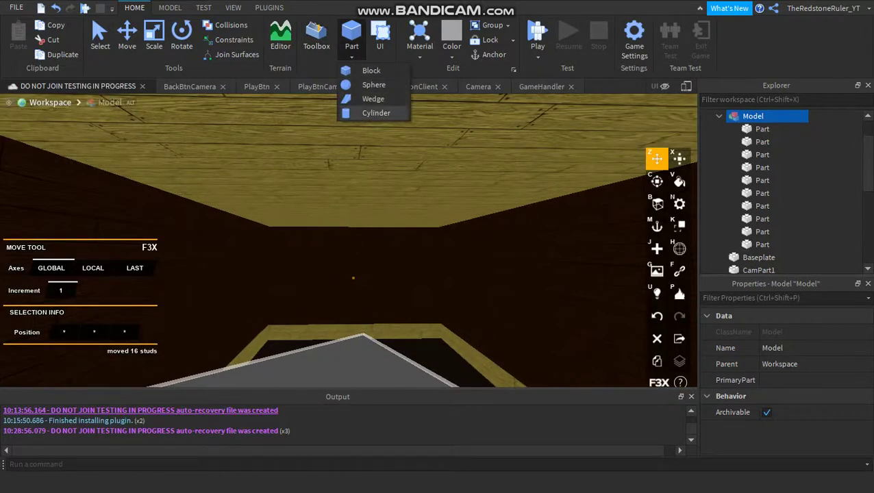
{"action": "left_click", "coordinate": [376, 113]}
{"action": "key", "text": "s"}
{"action": "right_click_drag", "start_coordinate": [349, 206], "coordinate": [353, 295]}
{"action": "key", "text": "s"}
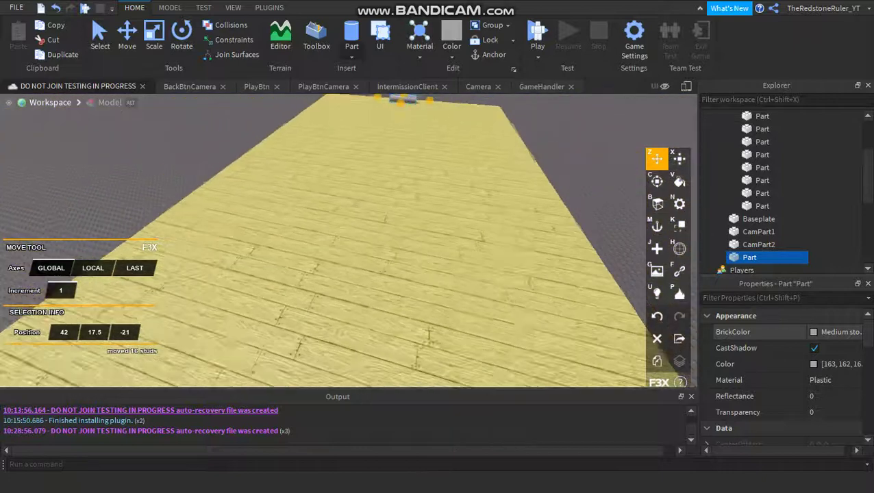
Move the cylinder along the roof and down into the room, to position 42, 14.5, -9.
{"action": "left_click", "coordinate": [351, 56]}
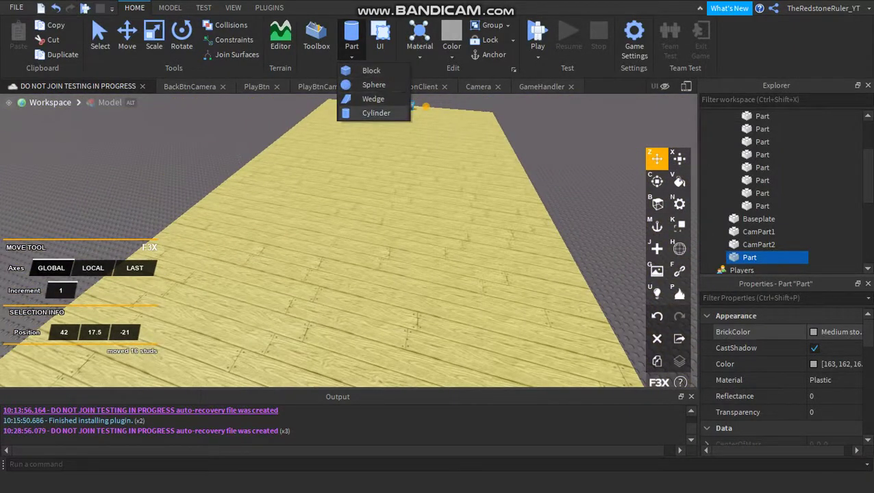
{"action": "right_click_drag", "start_coordinate": [383, 147], "coordinate": [428, 99]}
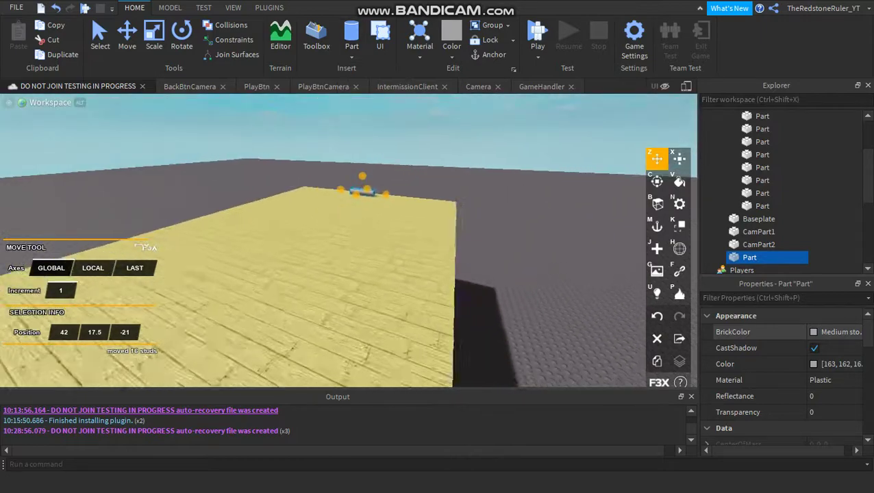
{"action": "key", "text": "w"}
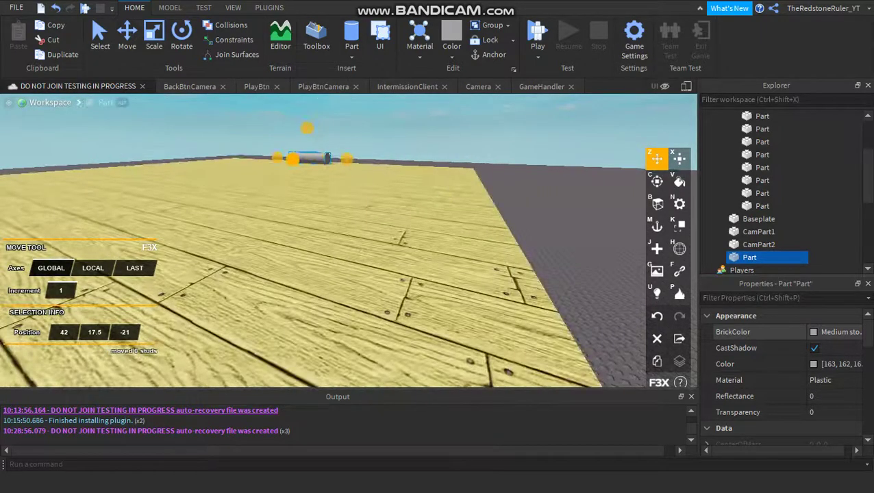
{"action": "left_click_drag", "start_coordinate": [293, 159], "coordinate": [92, 180]}
{"action": "left_click_drag", "start_coordinate": [146, 112], "coordinate": [165, 183]}
{"action": "key", "text": "a"}
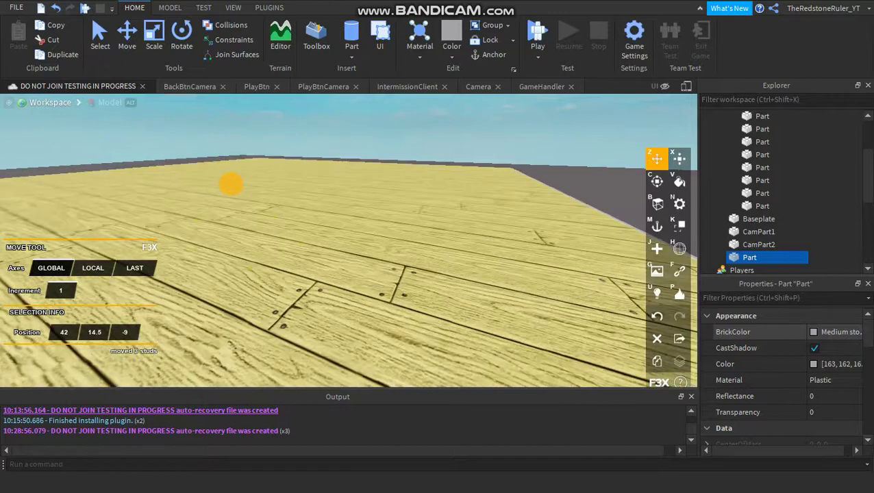
Rotate the cylinder inside the room to -90 degrees about the Z axis so it stands upright.
{"action": "key", "text": "w"}
{"action": "right_click_drag", "start_coordinate": [232, 184], "coordinate": [245, 212]}
{"action": "key", "text": "s"}
{"action": "key", "text": "w"}
{"action": "key", "text": "s"}
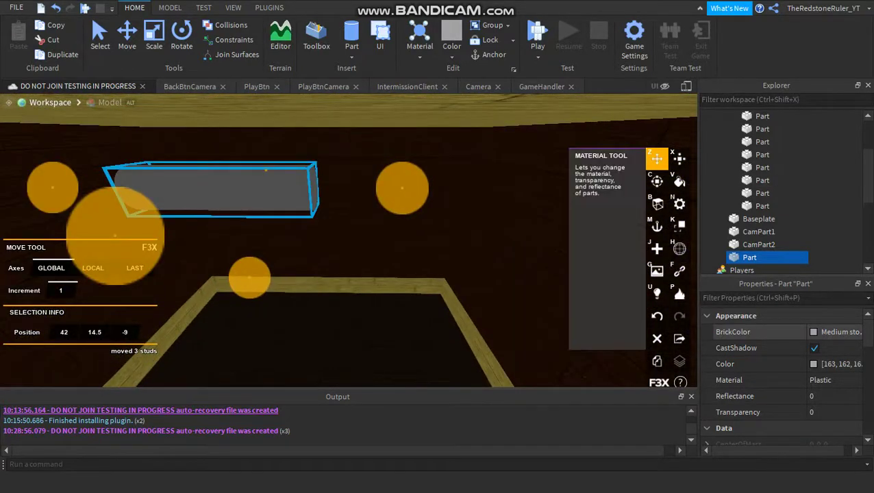
{"action": "left_click", "coordinate": [657, 181]}
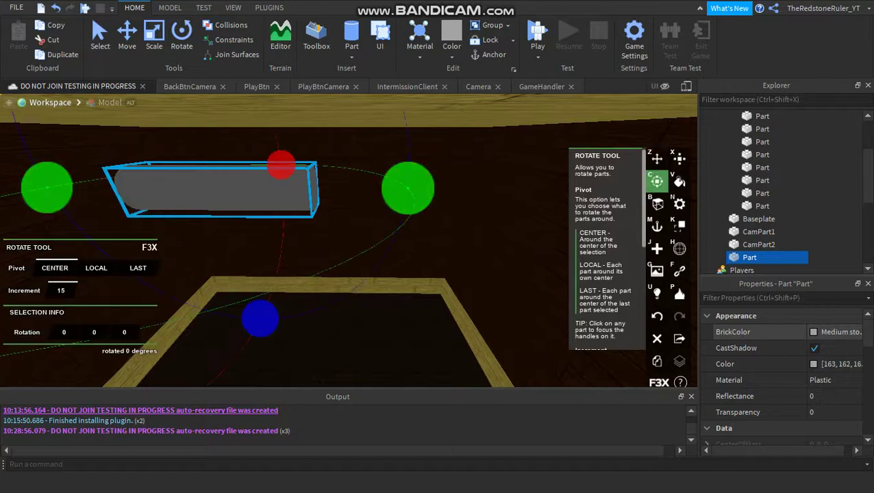
{"action": "left_click_drag", "start_coordinate": [260, 318], "coordinate": [37, 187]}
{"action": "left_click_drag", "start_coordinate": [262, 324], "coordinate": [300, 320]}
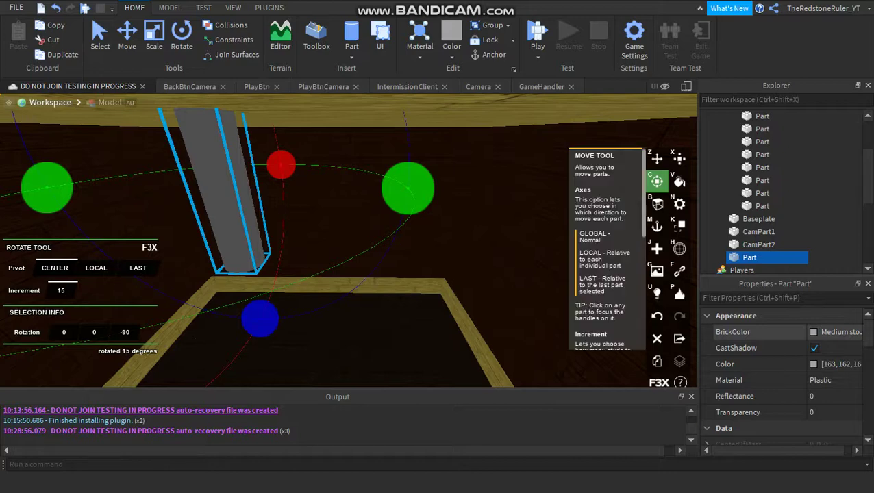
Lower the upright cylinder by 1 stud, set the move increment to 0.5 and raise it to height 14 against the ceiling.
{"action": "left_click", "coordinate": [656, 159]}
{"action": "right_click_drag", "start_coordinate": [656, 159], "coordinate": [616, 130]}
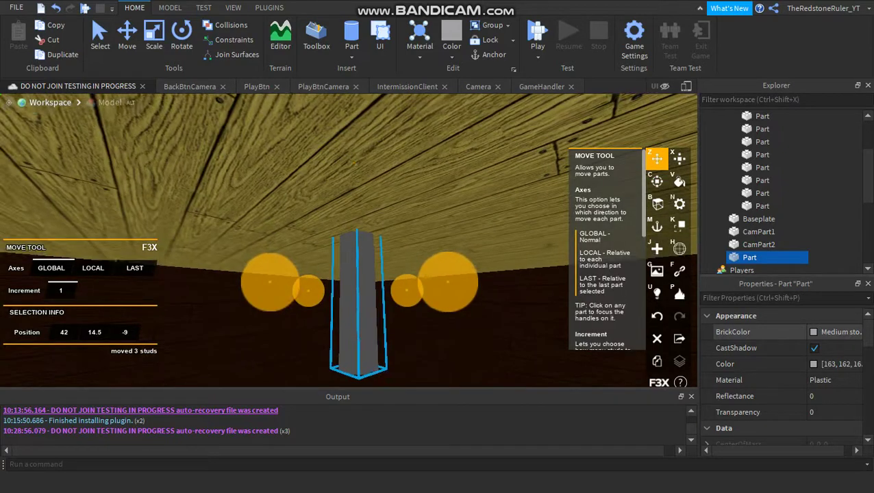
{"action": "key", "text": "KP_2"}
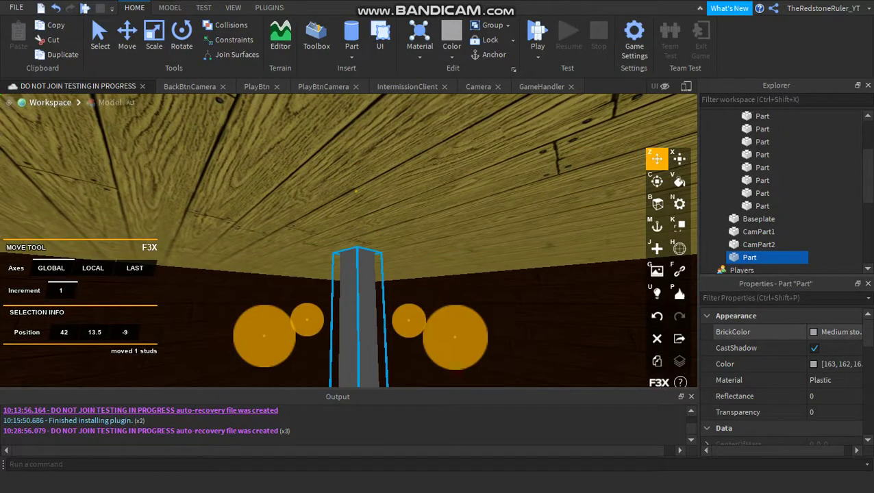
{"action": "right_click_drag", "start_coordinate": [356, 240], "coordinate": [392, 233]}
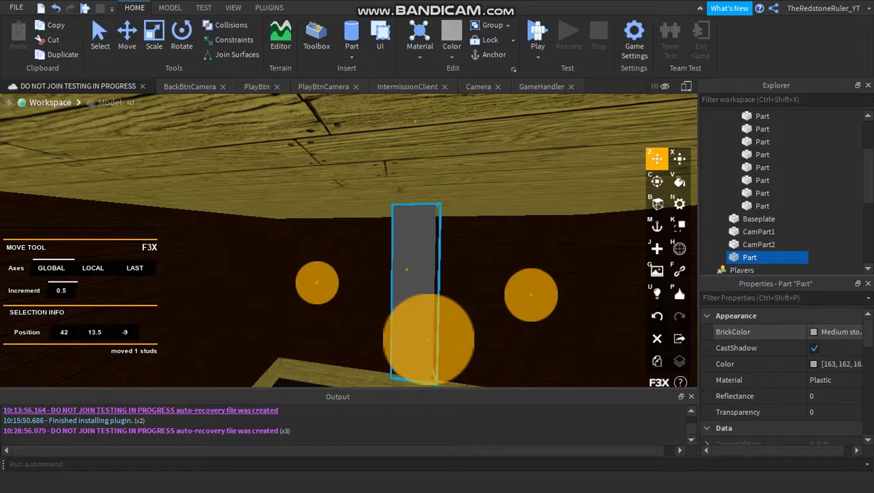
{"action": "right_click_drag", "start_coordinate": [392, 233], "coordinate": [385, 261]}
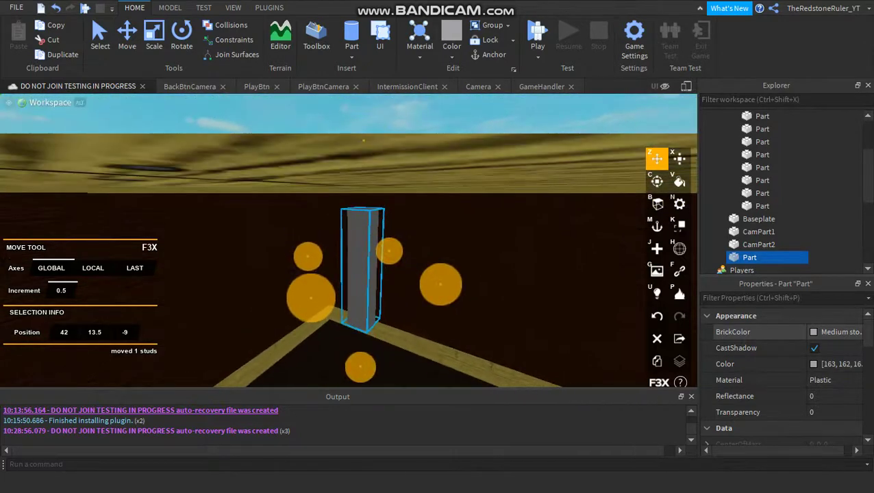
{"action": "left_click_drag", "start_coordinate": [364, 140], "coordinate": [363, 125]}
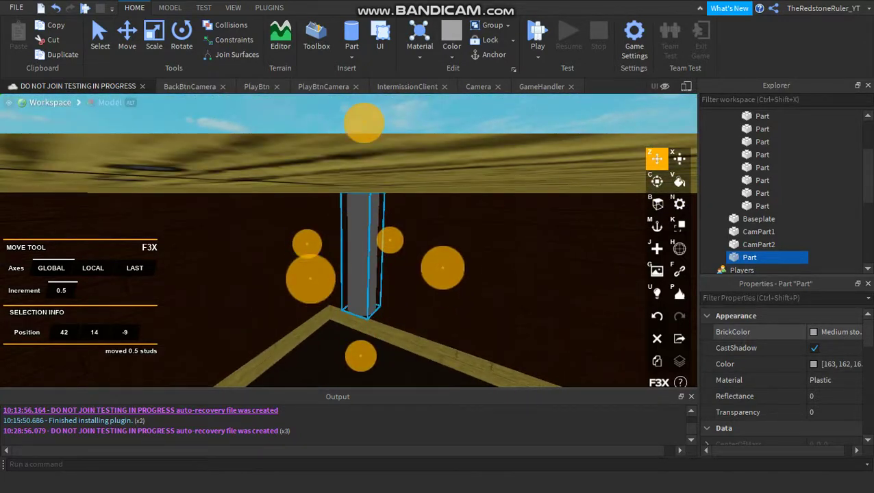
{"action": "key", "text": "w"}
{"action": "right_click_drag", "start_coordinate": [364, 125], "coordinate": [367, 114]}
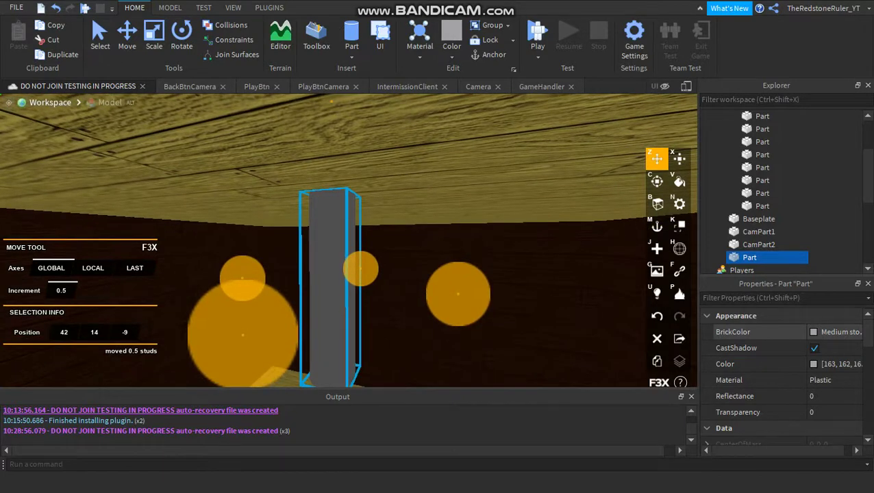
{"action": "left_click", "coordinate": [678, 159]}
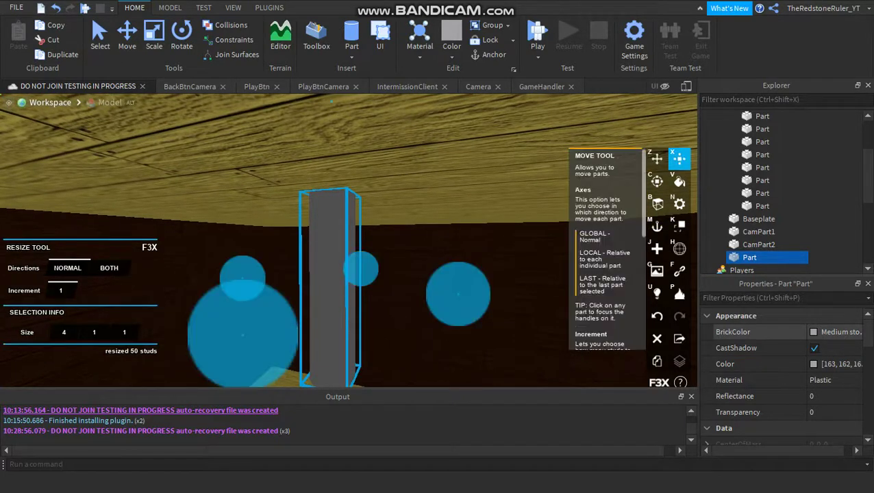
{"action": "right_click_drag", "start_coordinate": [438, 233], "coordinate": [383, 277]}
{"action": "key", "text": "s"}
{"action": "key", "text": "d"}
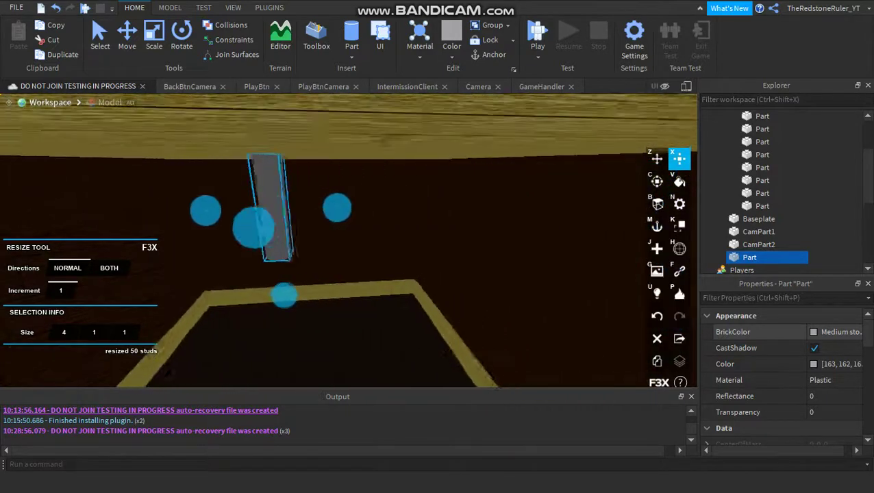
{"action": "left_click", "coordinate": [656, 159]}
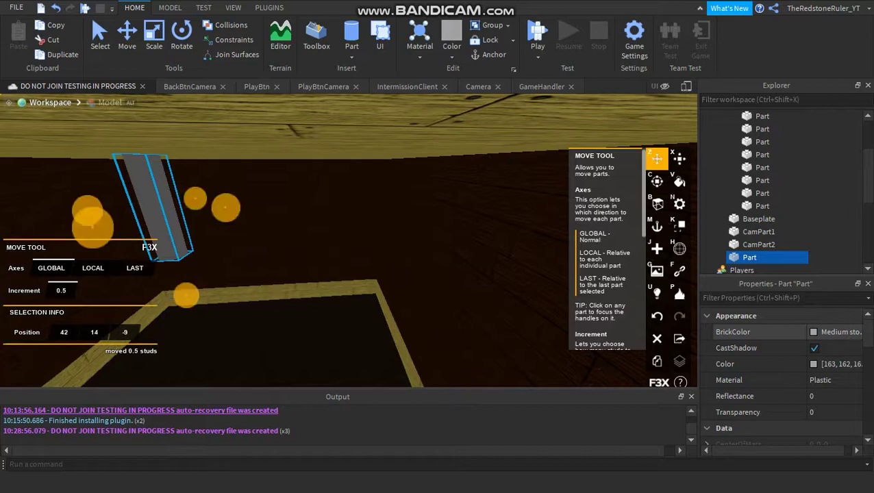
Resize the part under the ceiling to 0.5 studs thick, using a 0.5-stud resize increment.
{"action": "key", "text": "a"}
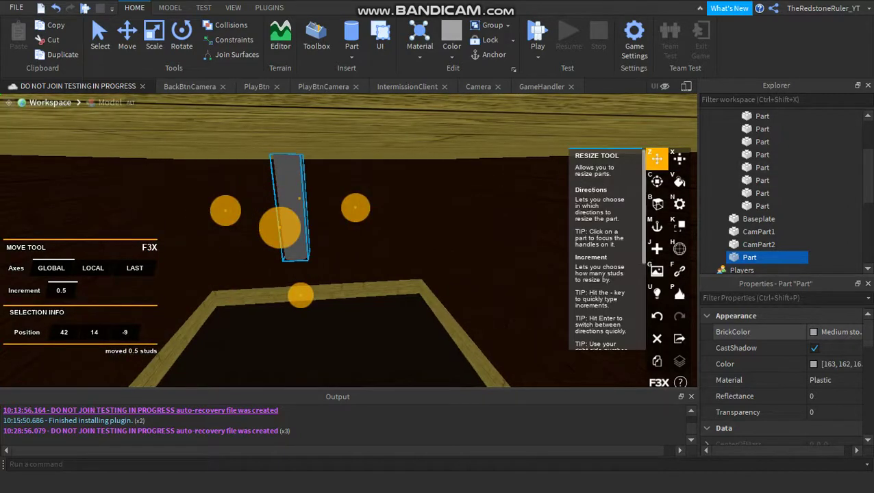
{"action": "left_click", "coordinate": [679, 159]}
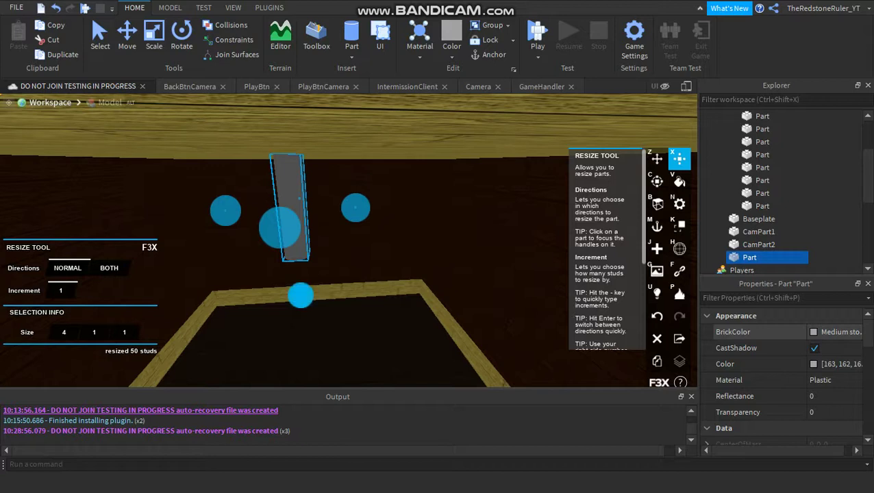
{"action": "left_click_drag", "start_coordinate": [300, 295], "coordinate": [295, 234]}
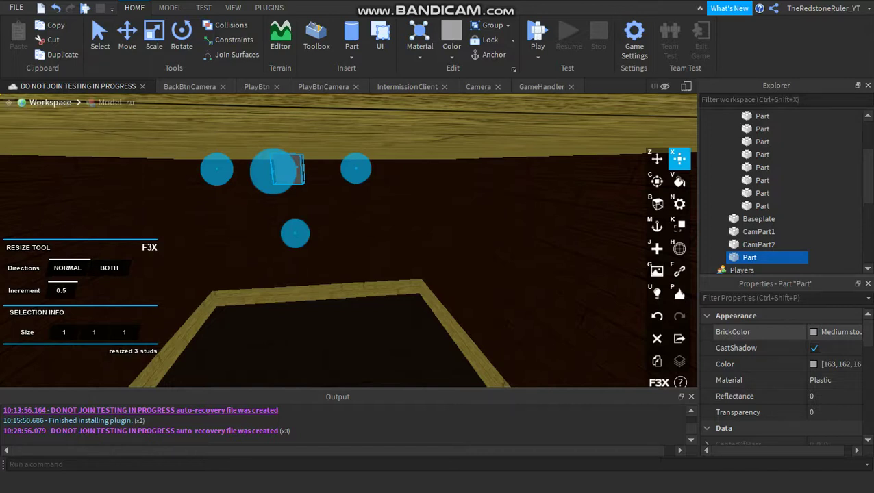
{"action": "left_click_drag", "start_coordinate": [295, 234], "coordinate": [293, 221]}
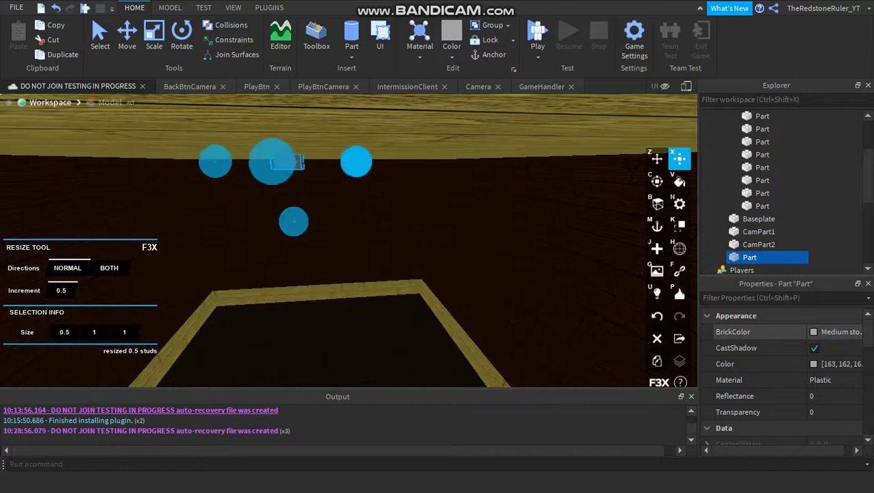
Widen the flattened part into a ceiling disc 4 by 4 studs across.
{"action": "left_click_drag", "start_coordinate": [356, 161], "coordinate": [432, 162]}
{"action": "key", "text": "a"}
{"action": "right_click_drag", "start_coordinate": [432, 162], "coordinate": [515, 152]}
{"action": "key", "text": "w"}
{"action": "left_click_drag", "start_coordinate": [406, 214], "coordinate": [396, 217]}
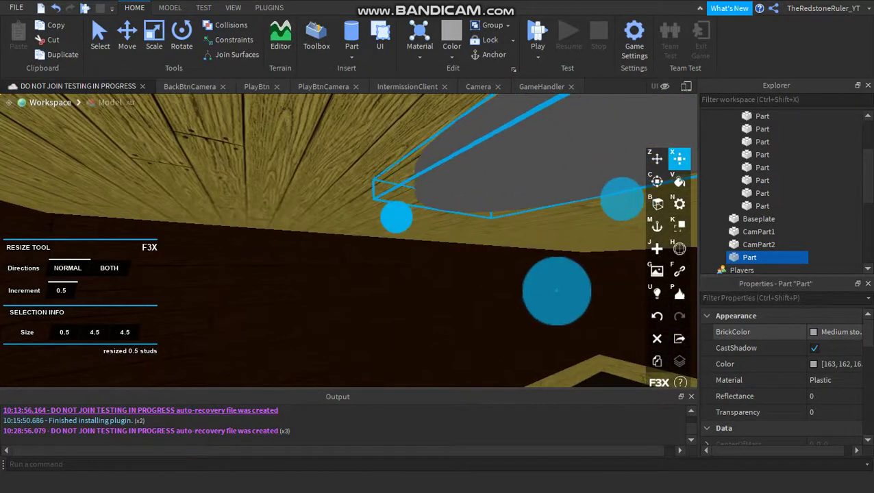
{"action": "right_click_drag", "start_coordinate": [396, 217], "coordinate": [507, 212]}
{"action": "key", "text": "a"}
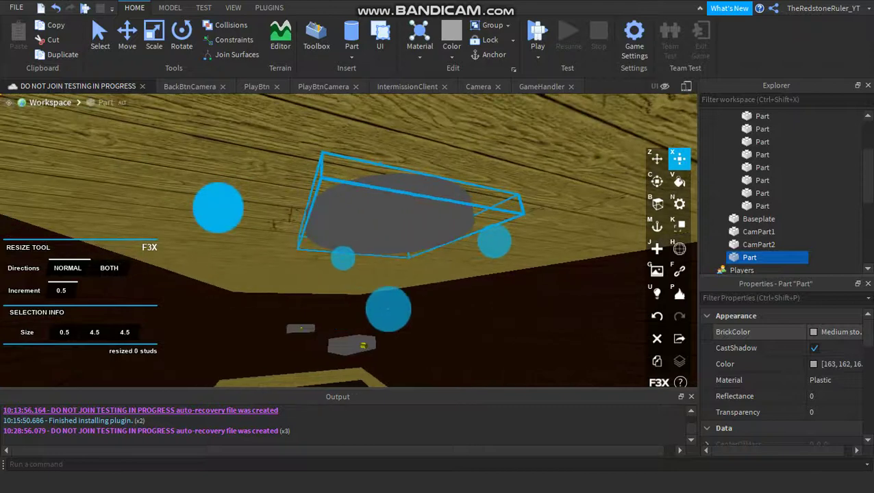
{"action": "left_click_drag", "start_coordinate": [218, 208], "coordinate": [241, 210]}
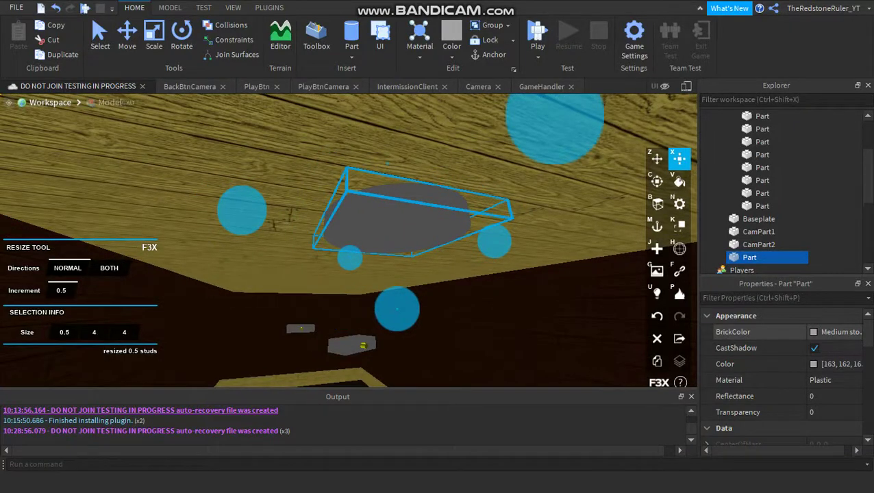
Move the ceiling disc 1 stud along the X axis to X 42.5.
{"action": "key", "text": "z"}
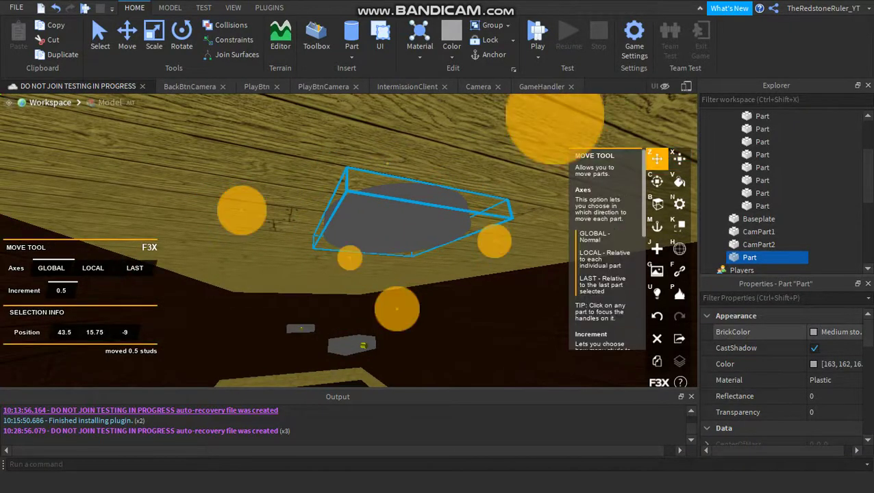
{"action": "left_click_drag", "start_coordinate": [242, 211], "coordinate": [285, 217]}
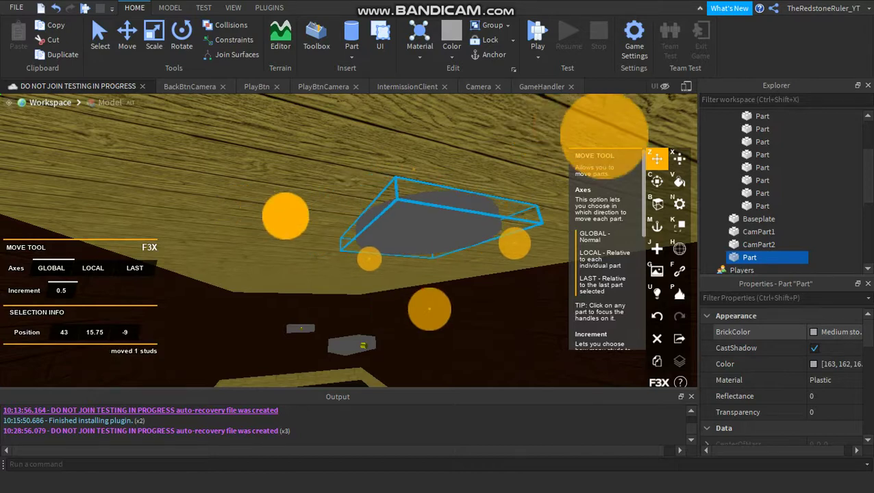
Try an X position of 0 for the ceiling disc and undo that change.
{"action": "right_click_drag", "start_coordinate": [285, 217], "coordinate": [377, 147]}
{"action": "key", "text": "a"}
{"action": "key", "text": "w"}
{"action": "key", "text": "w"}
{"action": "right_click_drag", "start_coordinate": [377, 205], "coordinate": [500, 185]}
{"action": "key", "text": "s"}
{"action": "right_click_drag", "start_coordinate": [418, 205], "coordinate": [472, 294]}
{"action": "key", "text": "w"}
{"action": "scroll", "coordinate": [753, 380], "scroll_direction": "down", "scroll_amount": 4}
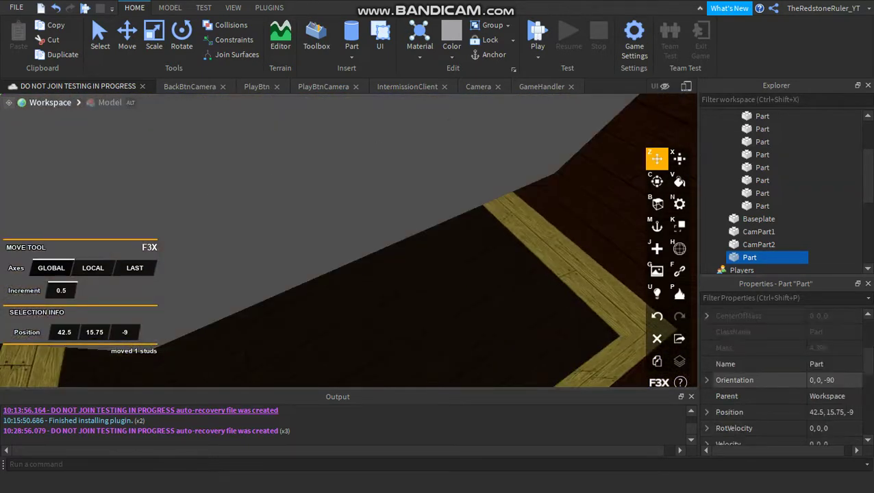
{"action": "left_click", "coordinate": [839, 413]}
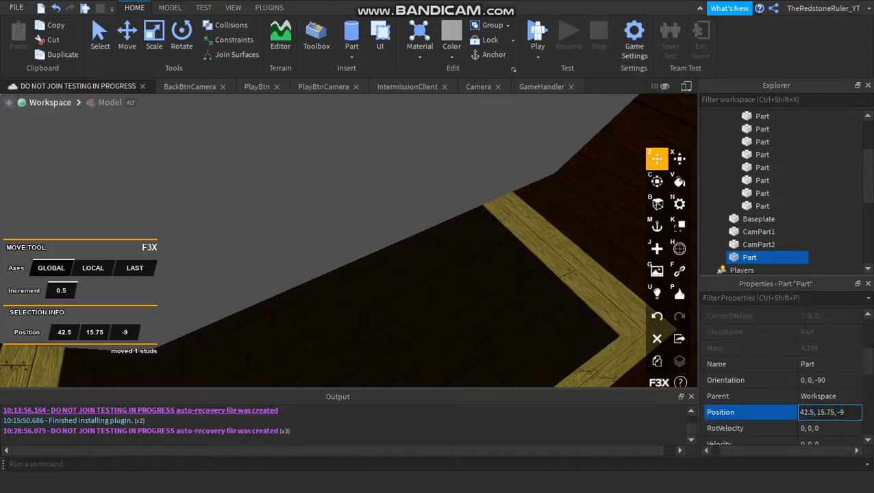
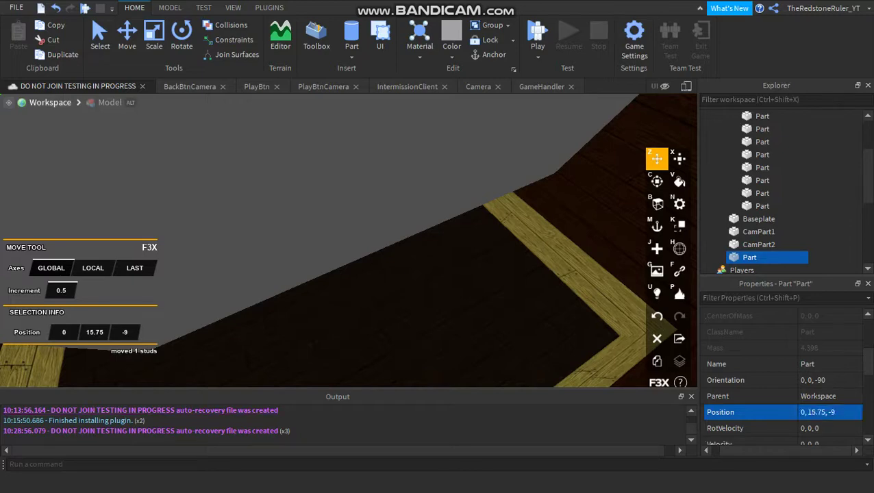
{"action": "key", "text": "s"}
{"action": "right_click_drag", "start_coordinate": [349, 240], "coordinate": [270, 240]}
{"action": "key", "text": "w"}
{"action": "key", "text": "ctrl+z"}
Move the ceiling disc 1 stud along the X axis to X 43.5.
{"action": "key", "text": "w"}
{"action": "key", "text": "s"}
{"action": "key", "text": "w"}
{"action": "key", "text": "w"}
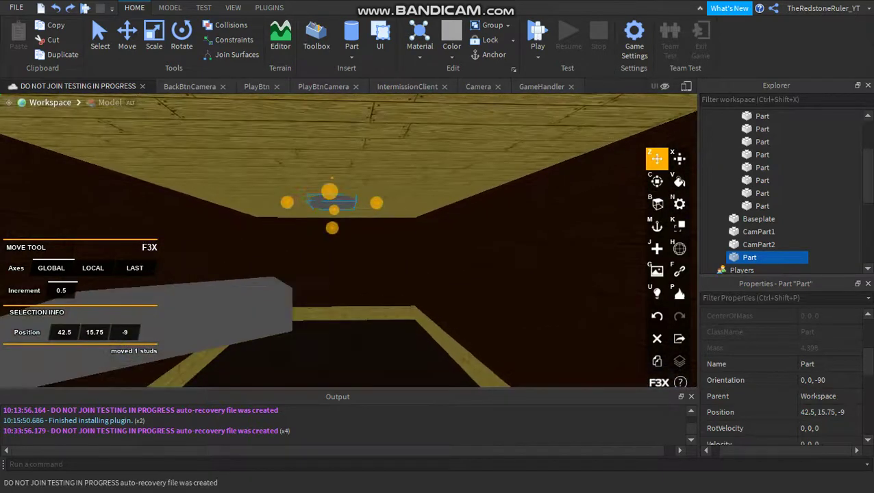
{"action": "key", "text": "w"}
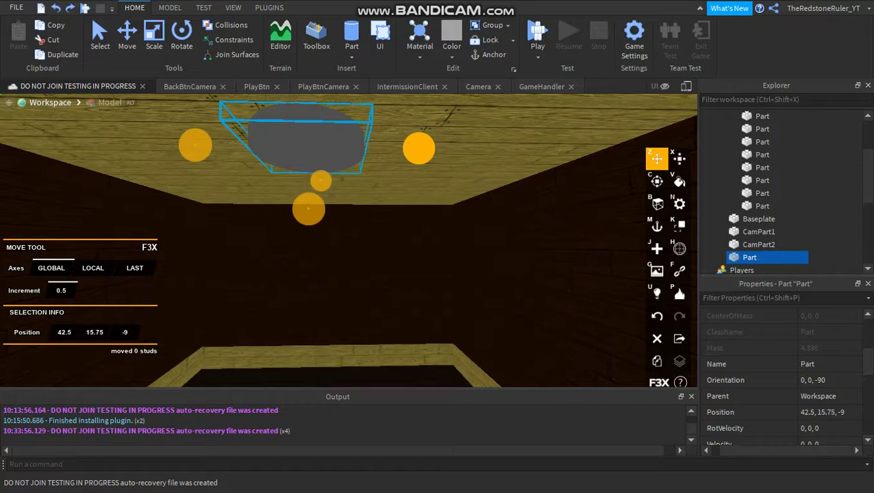
{"action": "left_click_drag", "start_coordinate": [418, 148], "coordinate": [447, 148]}
Duplicate the ceiling disc in place.
{"action": "mouse_move", "coordinate": [447, 148]}
{"action": "right_mouse_down"}
{"action": "mouse_move", "coordinate": [431, 103]}
{"action": "mouse_move", "coordinate": [452, 145]}
{"action": "right_mouse_up"}
{"action": "key", "text": "w"}
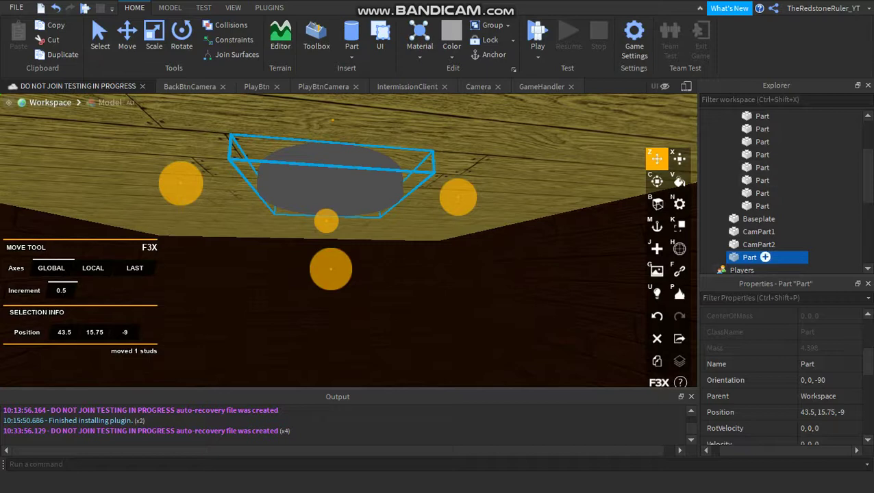
{"action": "right_click", "coordinate": [750, 257]}
{"action": "left_click", "coordinate": [657, 362]}
{"action": "left_click", "coordinate": [656, 362]}
Shrink the duplicated disc to 3 by 3 studs across.
{"action": "right_click_drag", "start_coordinate": [479, 205], "coordinate": [480, 186]}
{"action": "key", "text": "a"}
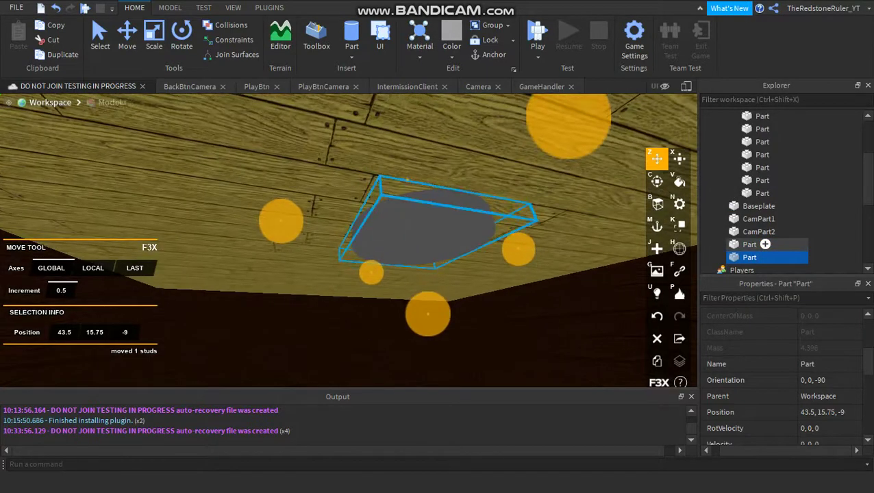
{"action": "left_click", "coordinate": [679, 158]}
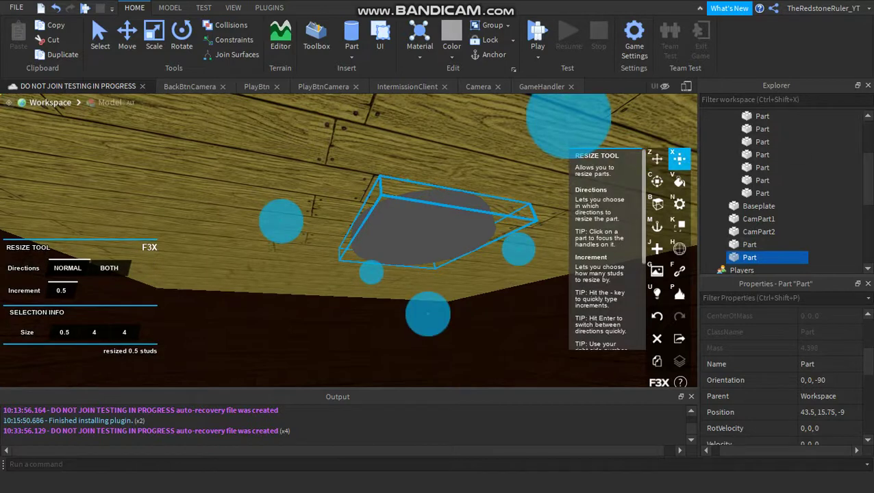
{"action": "left_click_drag", "start_coordinate": [281, 220], "coordinate": [318, 225]}
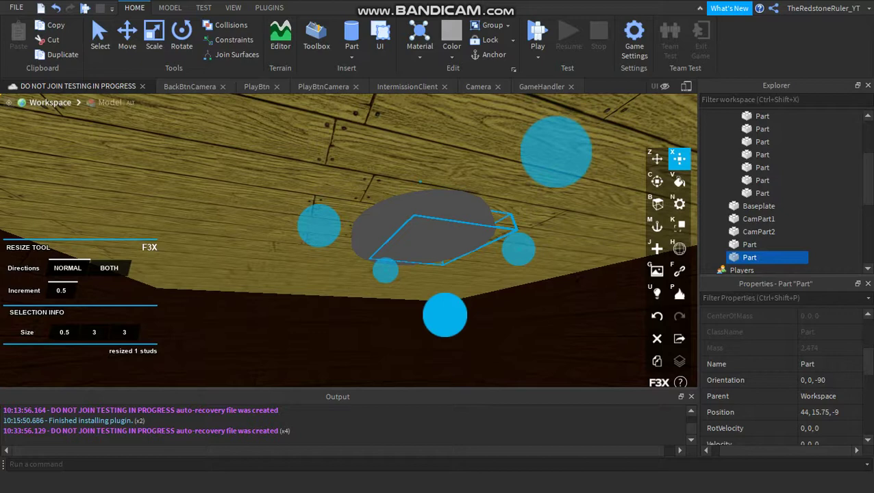
{"action": "mouse_move", "coordinate": [318, 225]}
{"action": "left_mouse_down"}
{"action": "mouse_move", "coordinate": [281, 221]}
{"action": "mouse_move", "coordinate": [319, 226]}
{"action": "left_mouse_up"}
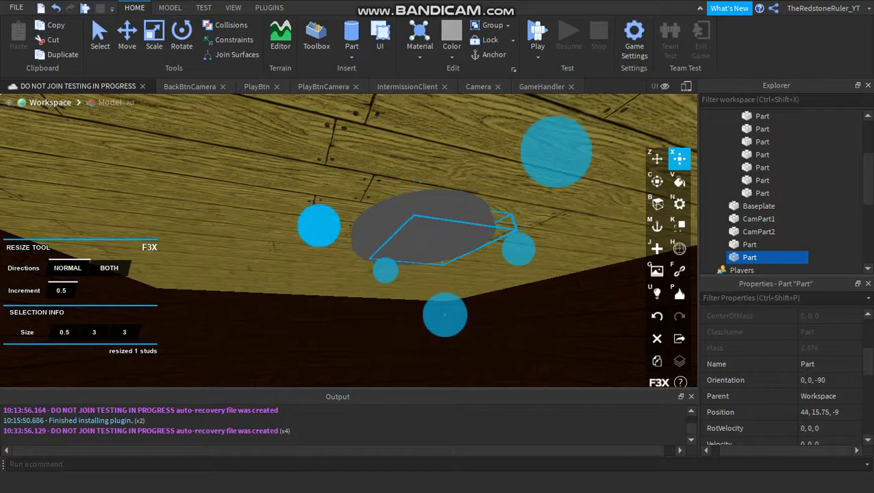
Try thickening the smaller disc to 1 stud and return it to 0.5 studs.
{"action": "left_click_drag", "start_coordinate": [446, 315], "coordinate": [448, 336]}
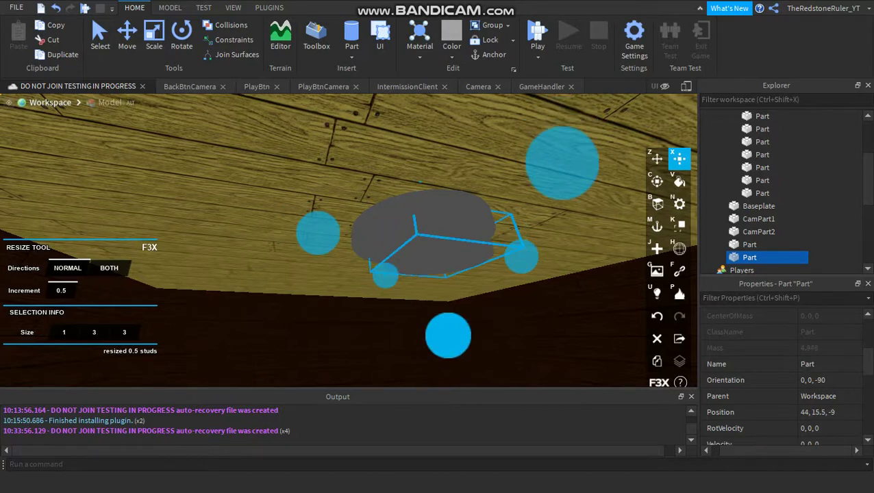
{"action": "right_click_drag", "start_coordinate": [448, 336], "coordinate": [328, 341]}
{"action": "left_click_drag", "start_coordinate": [316, 341], "coordinate": [319, 320]}
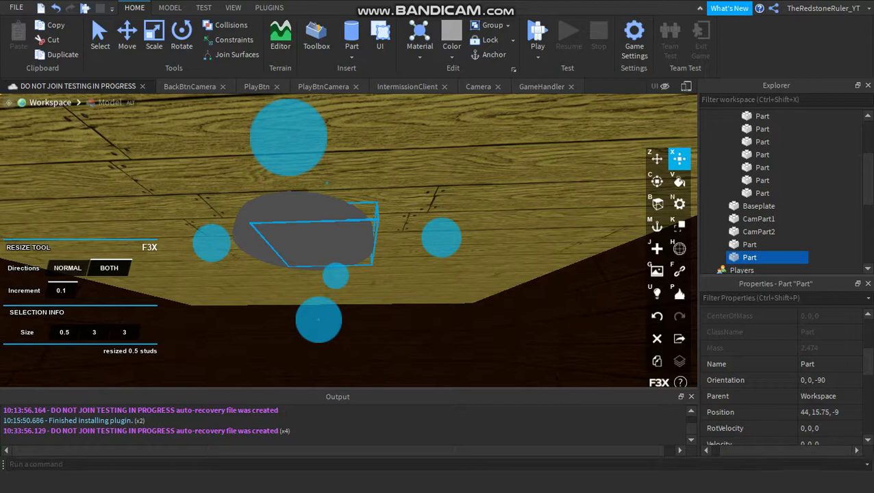
Thin the smaller disc to 0.1 studs, resizing in both directions with a 0.1-stud increment.
{"action": "left_click_drag", "start_coordinate": [318, 319], "coordinate": [318, 324]}
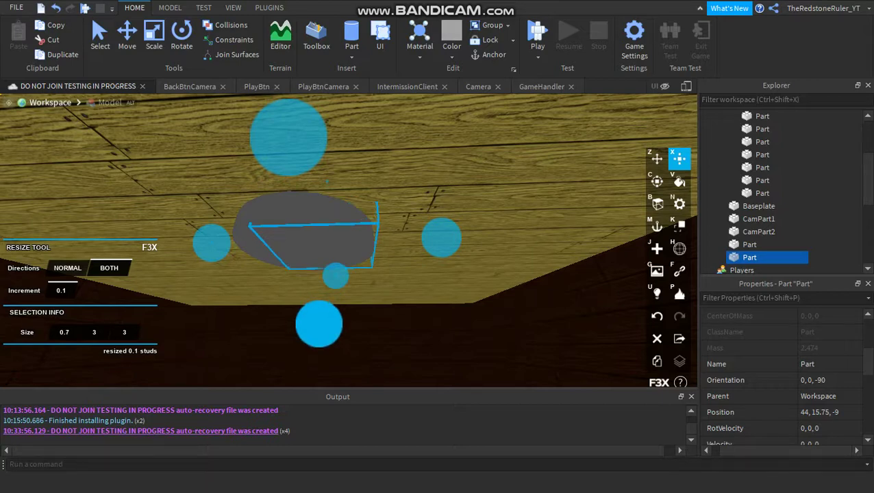
{"action": "right_click_drag", "start_coordinate": [319, 324], "coordinate": [291, 346]}
{"action": "key", "text": "w"}
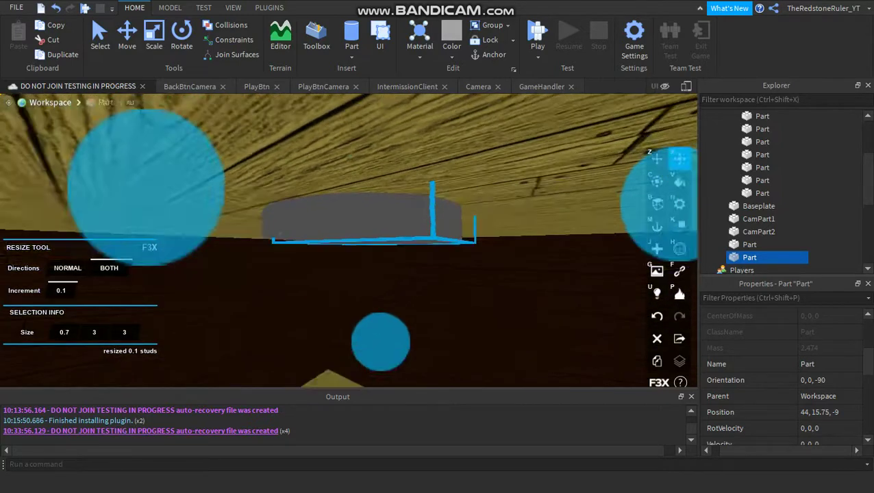
{"action": "left_click_drag", "start_coordinate": [380, 342], "coordinate": [380, 324]}
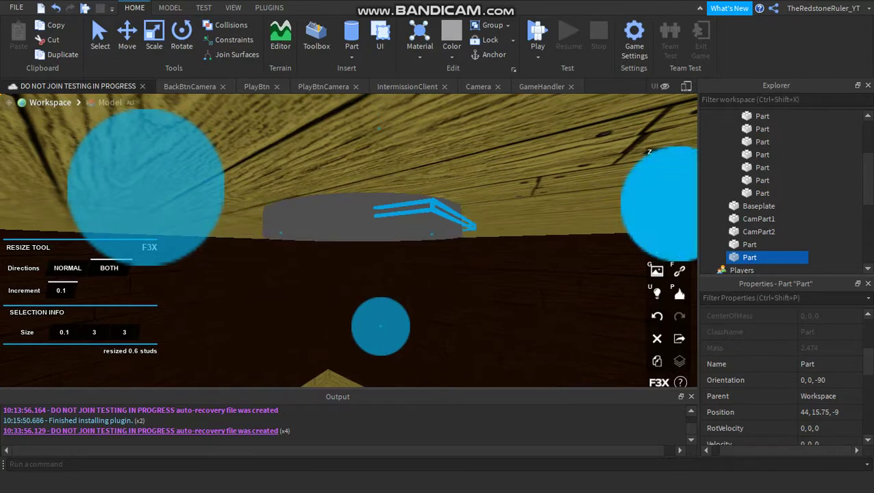
Lower the thin disc 0.5 studs beneath the larger disc to Y 15.25.
{"action": "right_click_drag", "start_coordinate": [650, 212], "coordinate": [695, 237]}
{"action": "key", "text": "a"}
{"action": "left_click", "coordinate": [657, 158]}
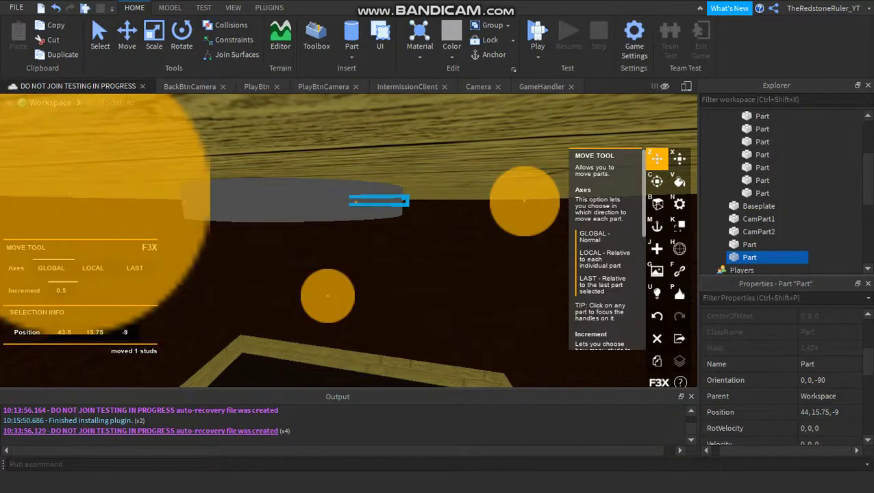
{"action": "left_click_drag", "start_coordinate": [327, 296], "coordinate": [328, 317]}
Using a 0.1-stud move increment, raise the thin disc to Y 15.45 and shift it to X 43.7.
{"action": "right_click_drag", "start_coordinate": [328, 317], "coordinate": [292, 290]}
{"action": "right_click_drag", "start_coordinate": [240, 295], "coordinate": [177, 304]}
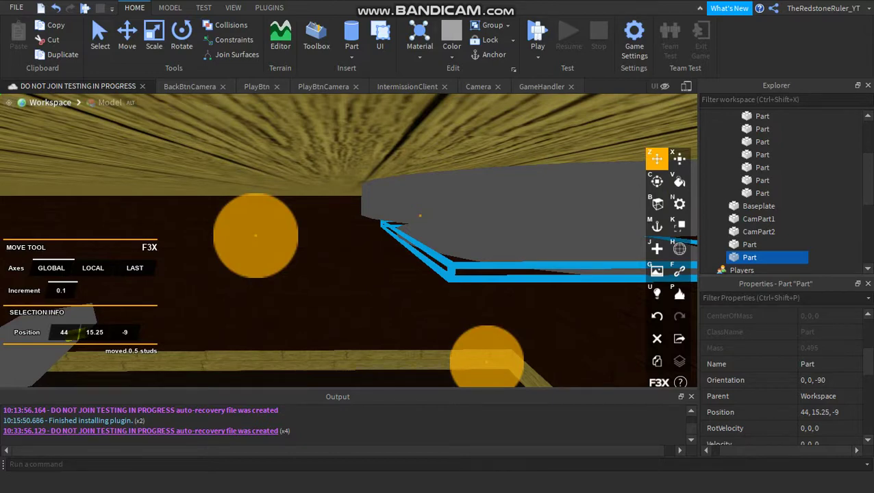
{"action": "right_click_drag", "start_coordinate": [176, 304], "coordinate": [207, 294]}
{"action": "key", "text": "s"}
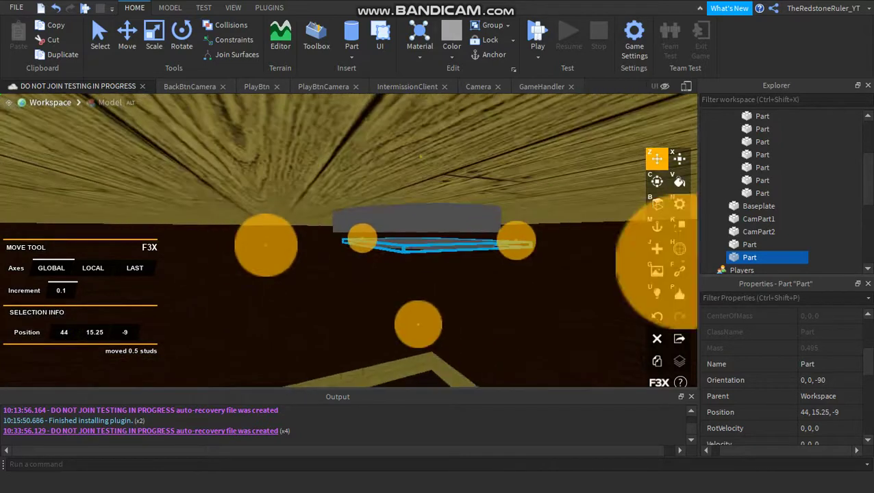
{"action": "left_click_drag", "start_coordinate": [417, 323], "coordinate": [419, 316]}
{"action": "key", "text": "a"}
{"action": "right_click_drag", "start_coordinate": [420, 316], "coordinate": [476, 312]}
{"action": "left_click_drag", "start_coordinate": [267, 277], "coordinate": [229, 281]}
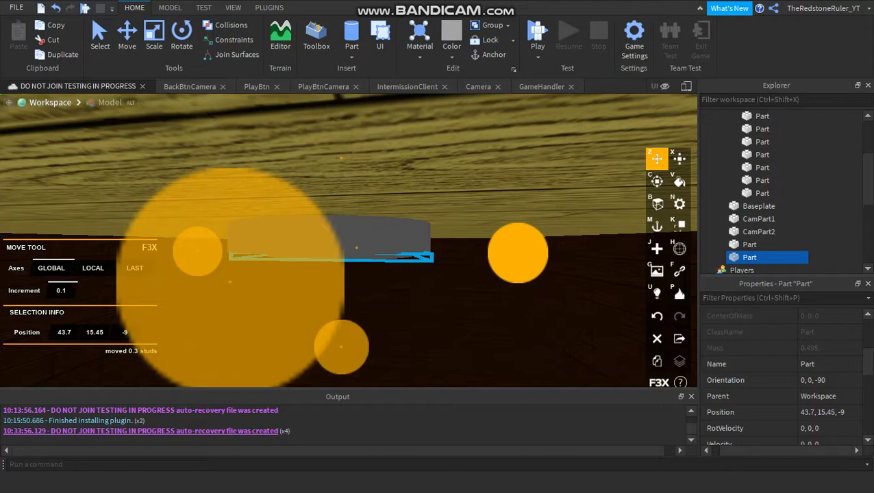
{"action": "right_click_drag", "start_coordinate": [230, 282], "coordinate": [223, 257]}
{"action": "key", "text": "e"}
{"action": "key", "text": "q"}
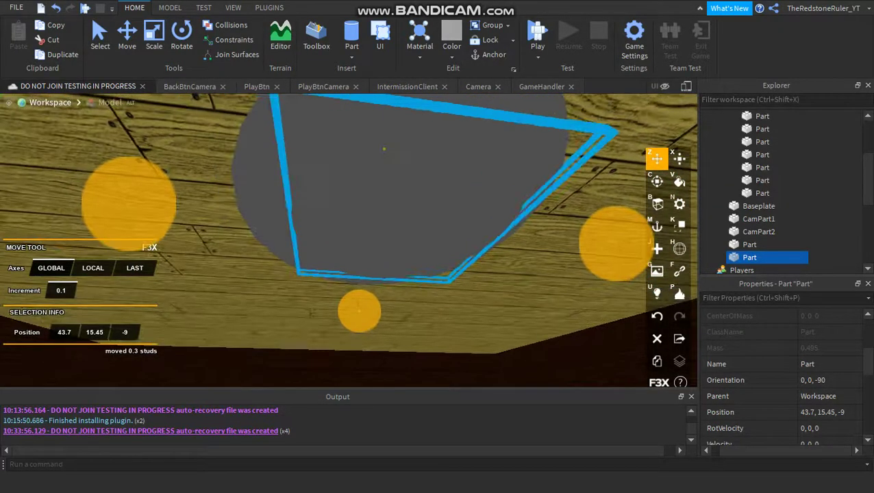
{"action": "left_click", "coordinate": [564, 243]}
{"action": "left_click", "coordinate": [466, 219]}
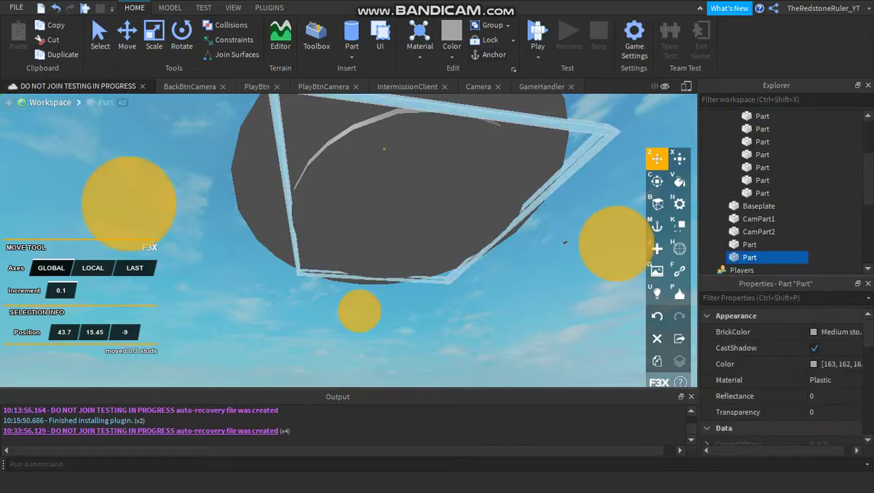
{"action": "right_click_drag", "start_coordinate": [465, 219], "coordinate": [421, 315]}
{"action": "key", "text": "ctrl+z"}
Reselect the thin disc and center it under the larger disc in 0.1-stud moves to X 43.5.
{"action": "right_click_drag", "start_coordinate": [252, 254], "coordinate": [91, 277]}
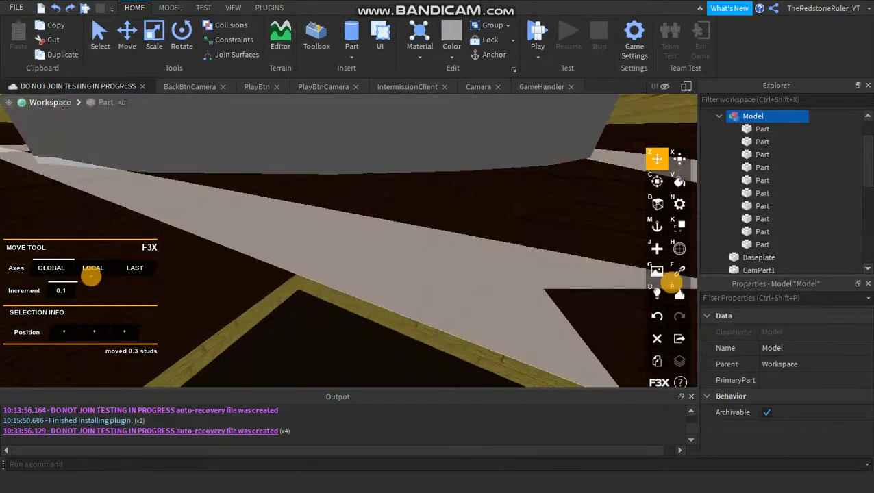
{"action": "right_click_drag", "start_coordinate": [320, 226], "coordinate": [311, 117]}
{"action": "left_click", "coordinate": [320, 152]}
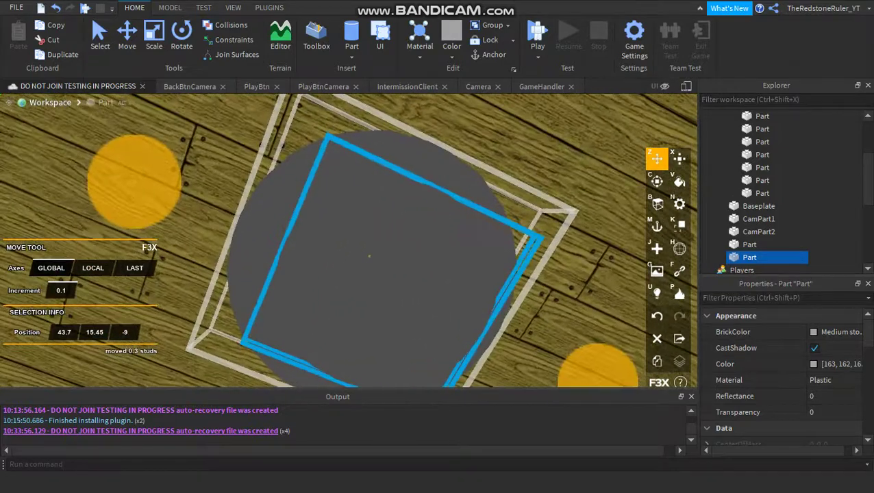
{"action": "left_click_drag", "start_coordinate": [597, 365], "coordinate": [592, 365]}
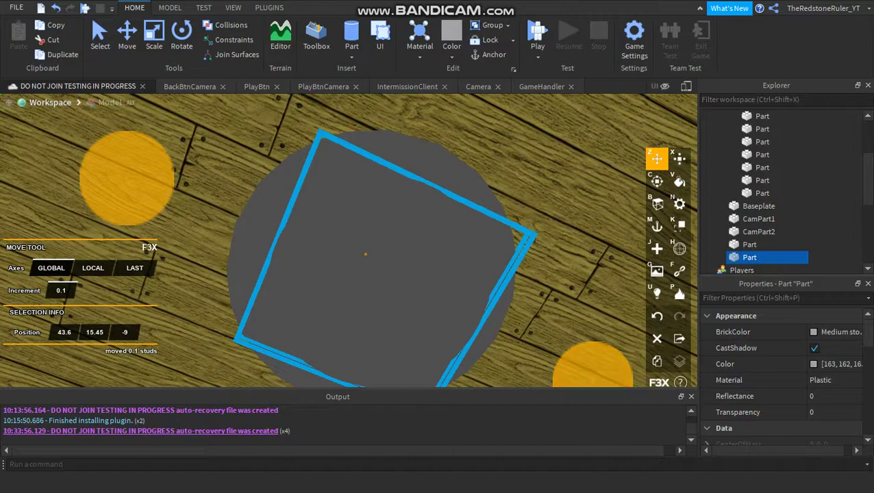
{"action": "right_click_drag", "start_coordinate": [411, 240], "coordinate": [596, 291]}
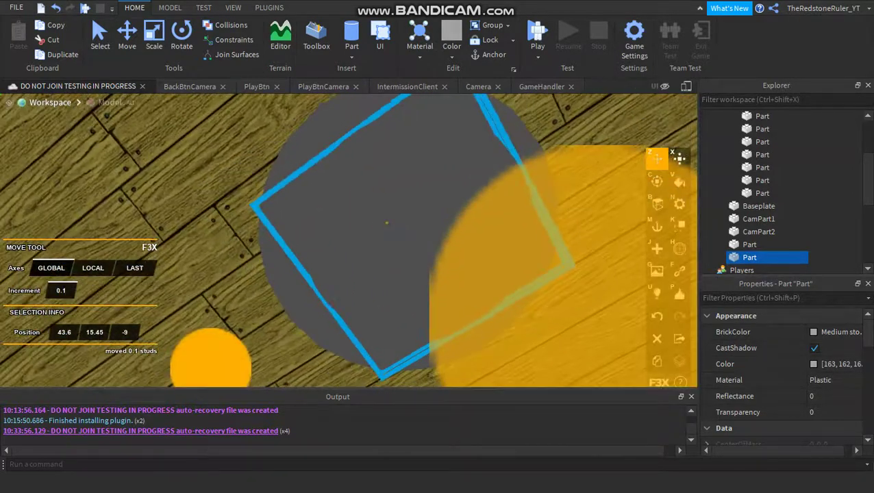
{"action": "left_click_drag", "start_coordinate": [210, 365], "coordinate": [203, 370]}
{"action": "right_click_drag", "start_coordinate": [308, 274], "coordinate": [404, 267]}
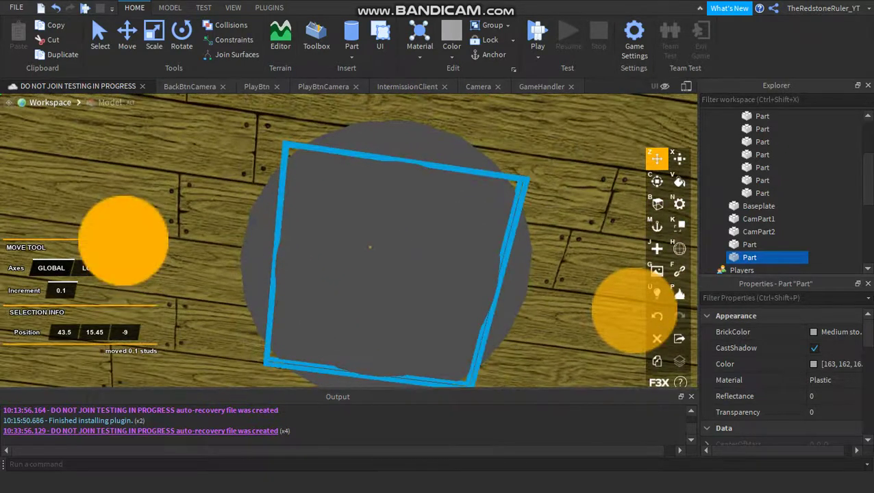
Colour the thin lower disc of the ceiling fixture New Yeller.
{"action": "mouse_move", "coordinate": [123, 241]}
{"action": "left_mouse_down"}
{"action": "mouse_move", "coordinate": [130, 241]}
{"action": "mouse_move", "coordinate": [123, 241]}
{"action": "left_mouse_up"}
{"action": "right_click_drag", "start_coordinate": [308, 260], "coordinate": [55, 260]}
{"action": "key", "text": "s"}
{"action": "right_click_drag", "start_coordinate": [308, 233], "coordinate": [235, 315]}
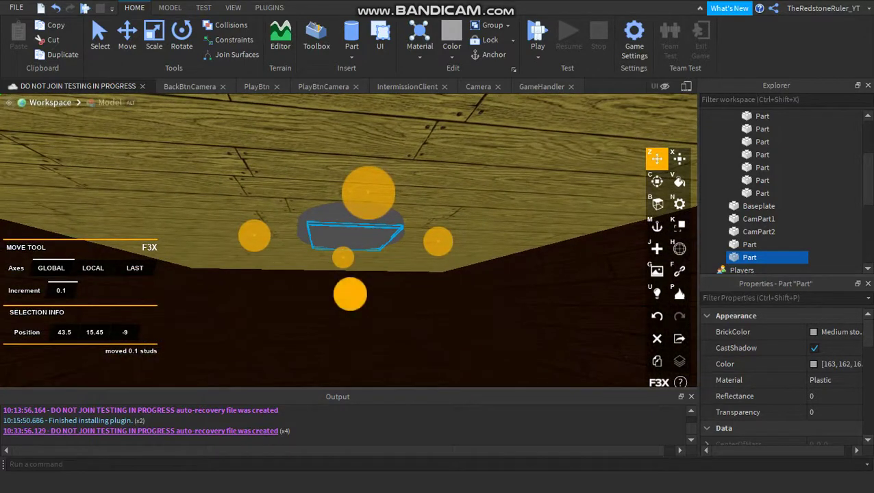
{"action": "left_click", "coordinate": [833, 332]}
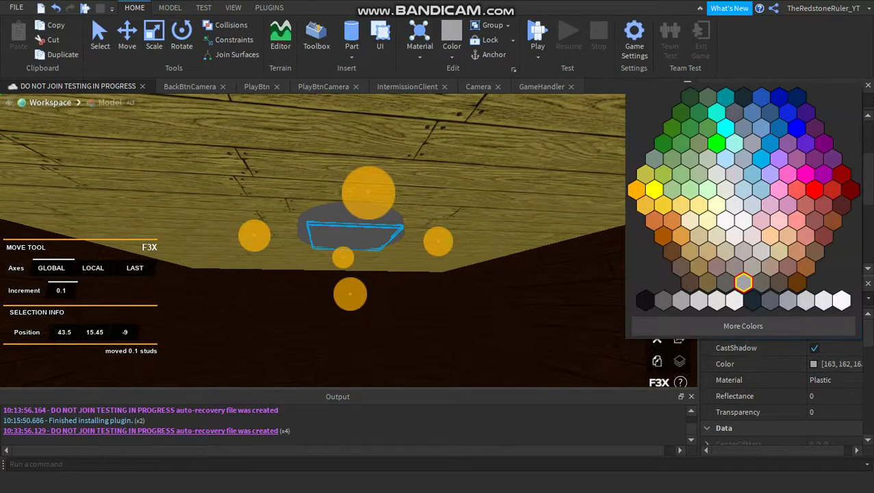
{"action": "left_click", "coordinate": [654, 190]}
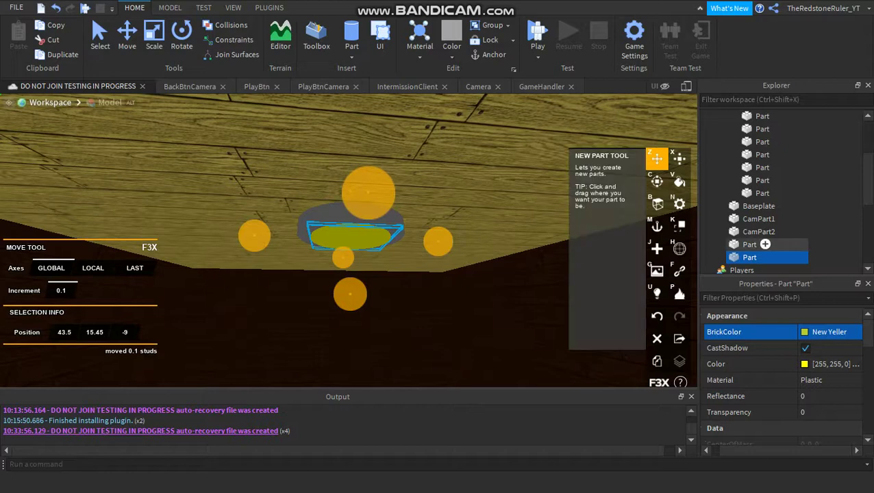
Resize both fixture discs together in both directions, shrinking the grey disc to 3 studs across and the yellow one to 2 studs.
{"action": "left_click", "coordinate": [749, 244], "text": "ctrl"}
{"action": "left_click", "coordinate": [679, 159]}
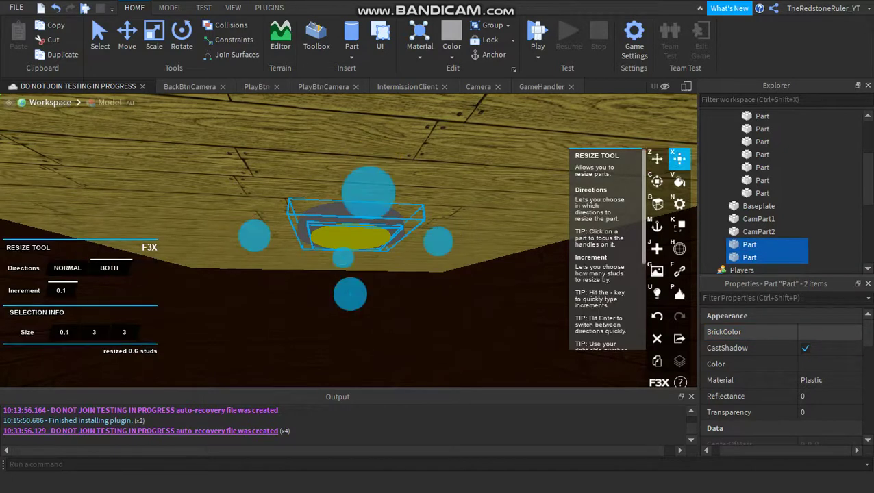
{"action": "mouse_move", "coordinate": [438, 241]}
{"action": "right_mouse_down"}
{"action": "mouse_move", "coordinate": [384, 291]}
{"action": "mouse_move", "coordinate": [455, 243]}
{"action": "right_mouse_up"}
{"action": "key", "text": "w"}
{"action": "left_click_drag", "start_coordinate": [366, 247], "coordinate": [376, 248]}
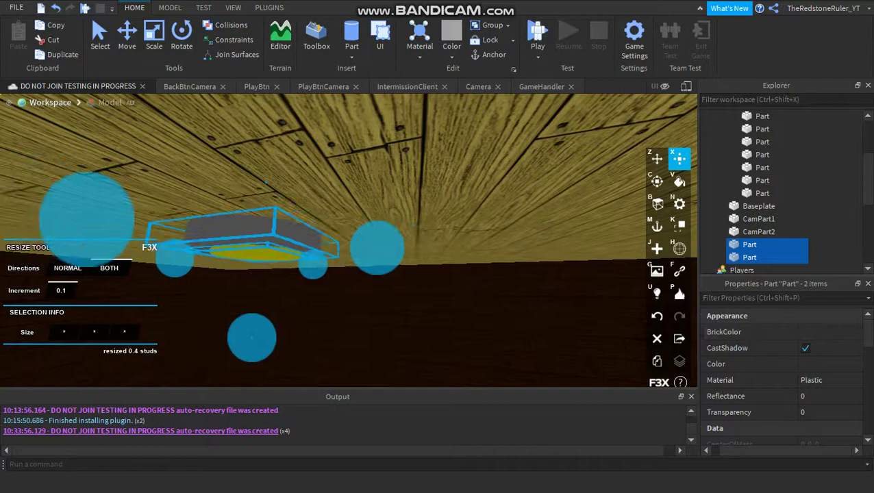
{"action": "right_click_drag", "start_coordinate": [377, 250], "coordinate": [383, 216]}
{"action": "key", "text": "w"}
{"action": "key", "text": "s"}
{"action": "key", "text": "a"}
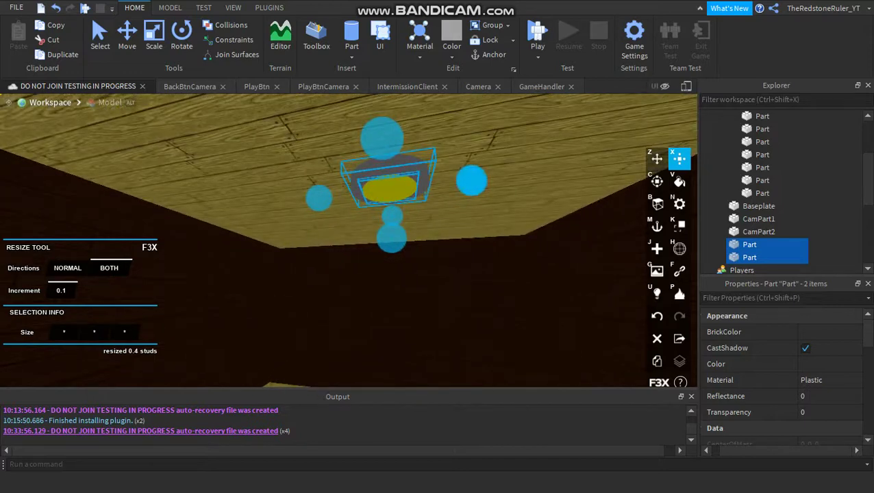
{"action": "left_click_drag", "start_coordinate": [471, 181], "coordinate": [468, 180]}
{"action": "right_click_drag", "start_coordinate": [411, 206], "coordinate": [462, 197]}
{"action": "left_click", "coordinate": [753, 257]}
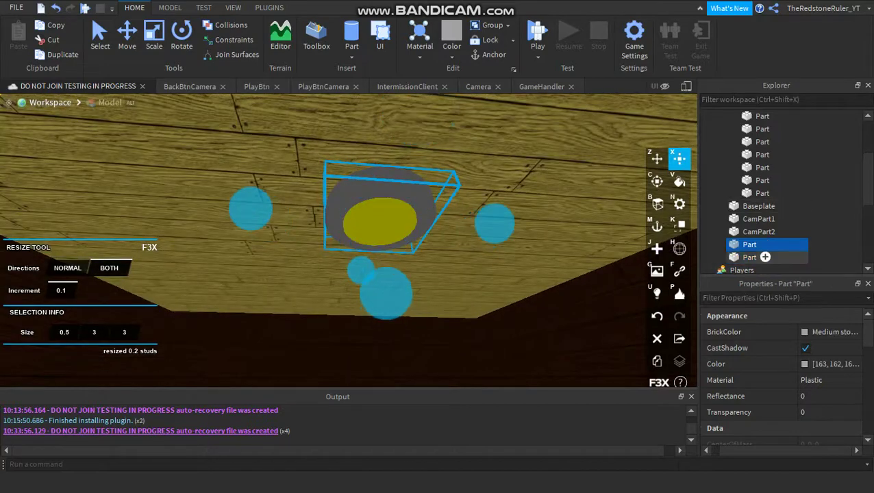
Add a PointLight inside the yellow disc and select the new light.
{"action": "key", "text": "w"}
{"action": "right_click_drag", "start_coordinate": [438, 229], "coordinate": [438, 270]}
{"action": "key", "text": "d"}
{"action": "key", "text": "w"}
{"action": "key", "text": "s"}
{"action": "key", "text": "Delete"}
{"action": "key", "text": "w"}
{"action": "key", "text": "w"}
{"action": "key", "text": "w"}
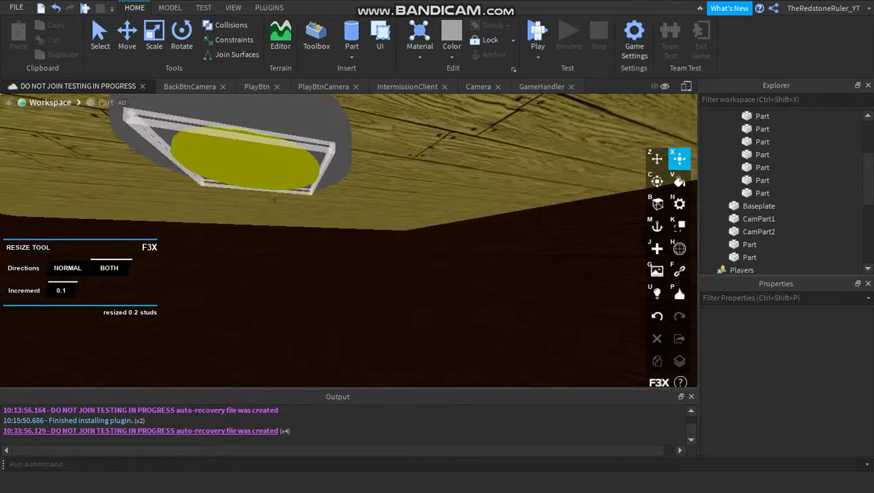
{"action": "left_click", "coordinate": [250, 162]}
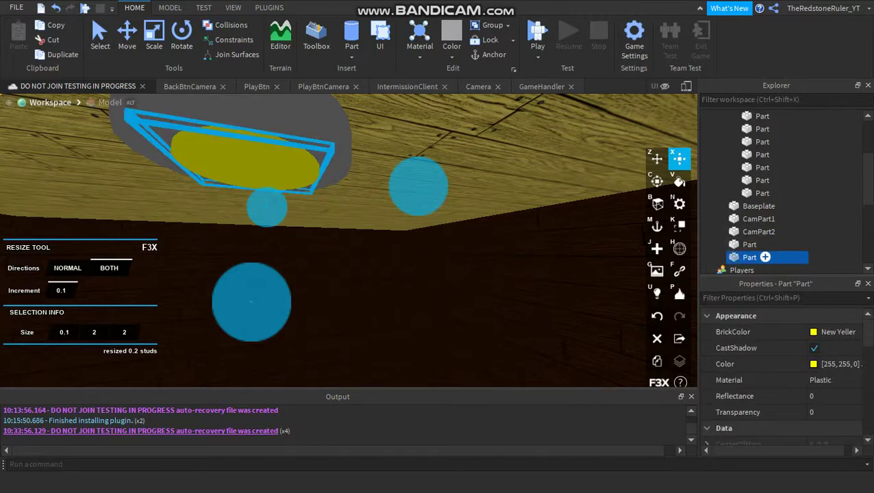
{"action": "left_click", "coordinate": [765, 257]}
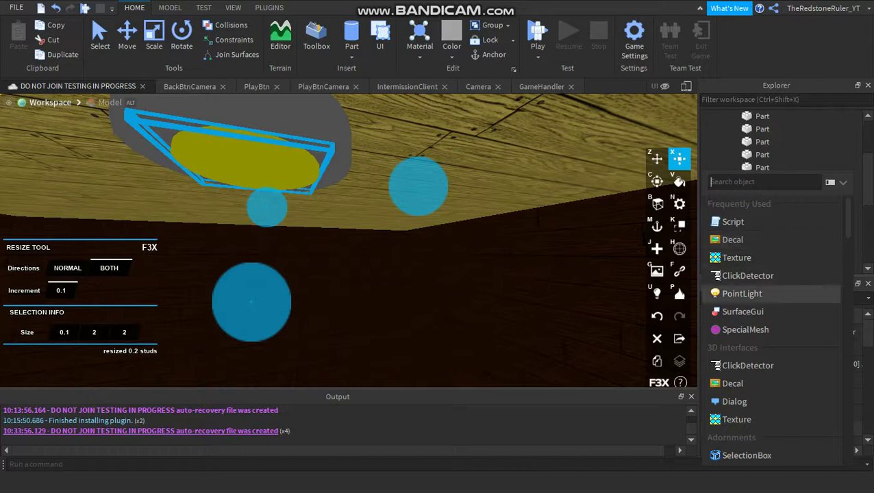
{"action": "left_click", "coordinate": [741, 293]}
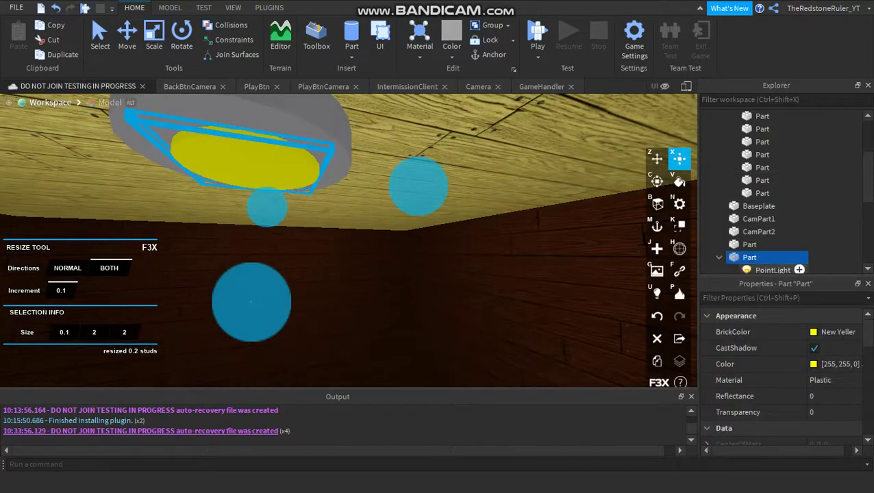
{"action": "left_click", "coordinate": [773, 270]}
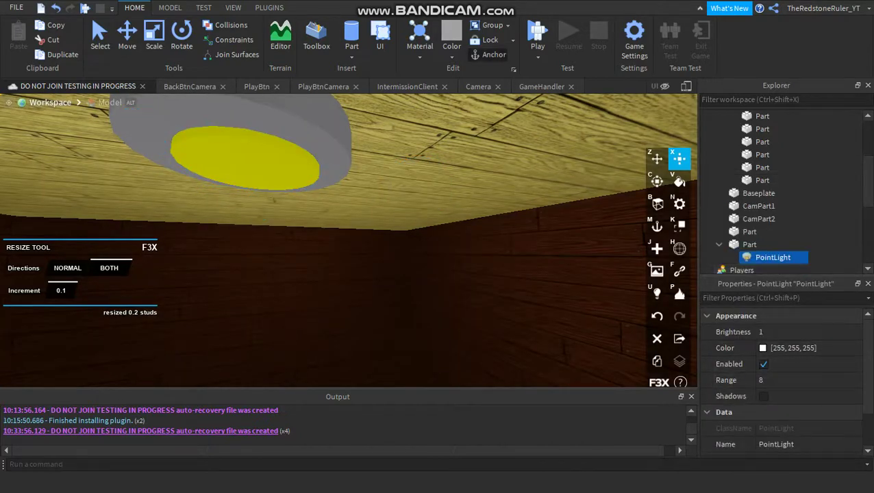
Try a brightness of 10 on the PointLight and return it to 1.
{"action": "key", "text": "s"}
{"action": "right_click_drag", "start_coordinate": [349, 240], "coordinate": [305, 255]}
{"action": "key", "text": "w"}
{"action": "key", "text": "d"}
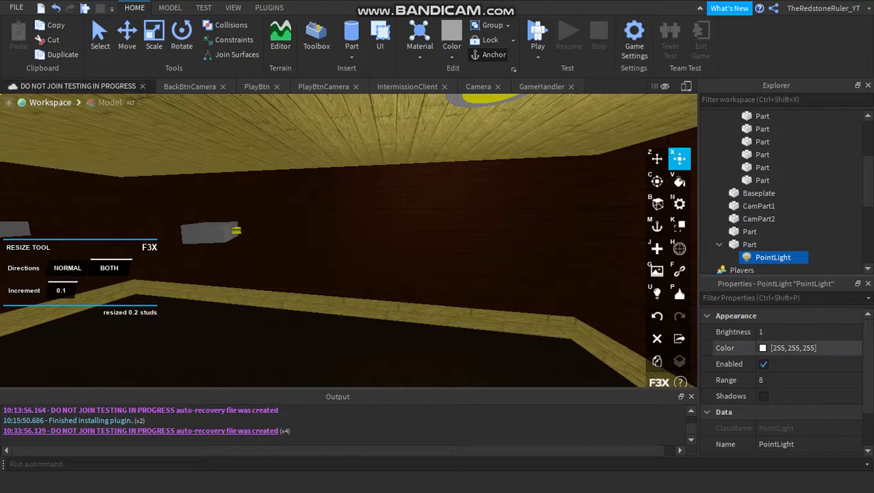
{"action": "left_click", "coordinate": [776, 332]}
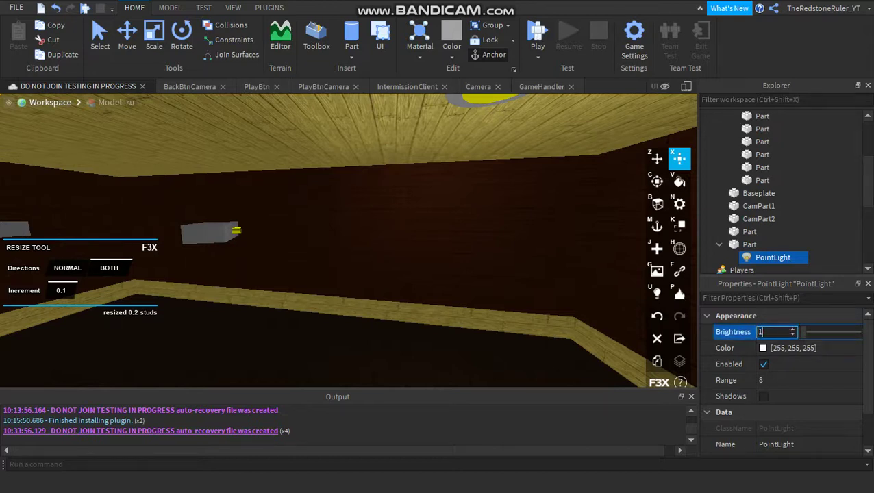
{"action": "type", "text": "0"}
{"action": "key", "text": "BackSpace"}
{"action": "key", "text": "Return"}
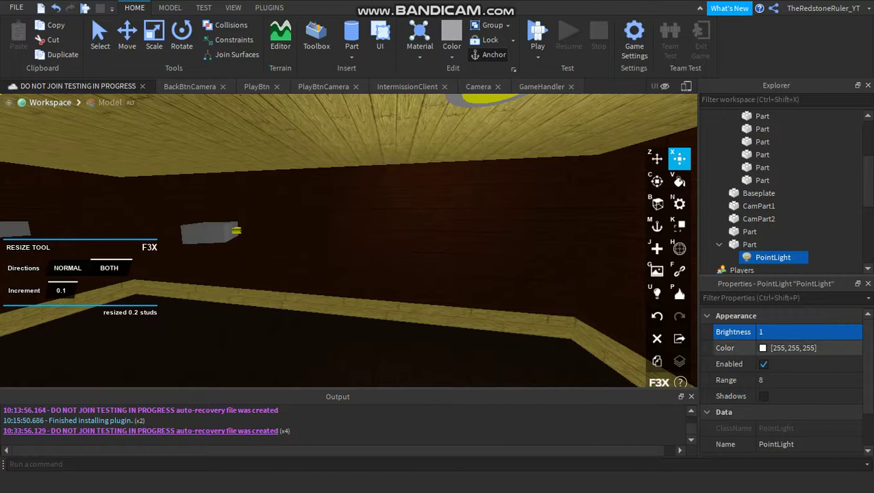
Test the PointLight at an extreme brightness of 1000 and far beyond, and restore the brightness to 1.
{"action": "right_click_drag", "start_coordinate": [349, 240], "coordinate": [411, 226]}
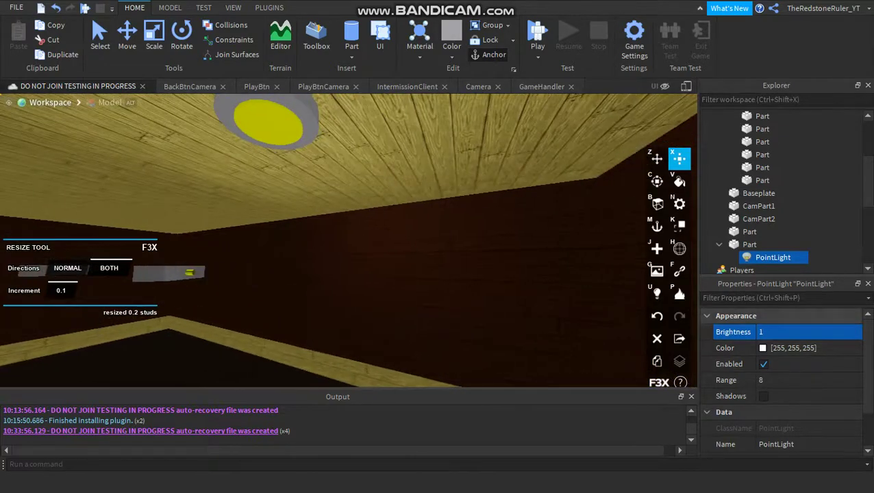
{"action": "left_click", "coordinate": [760, 332]}
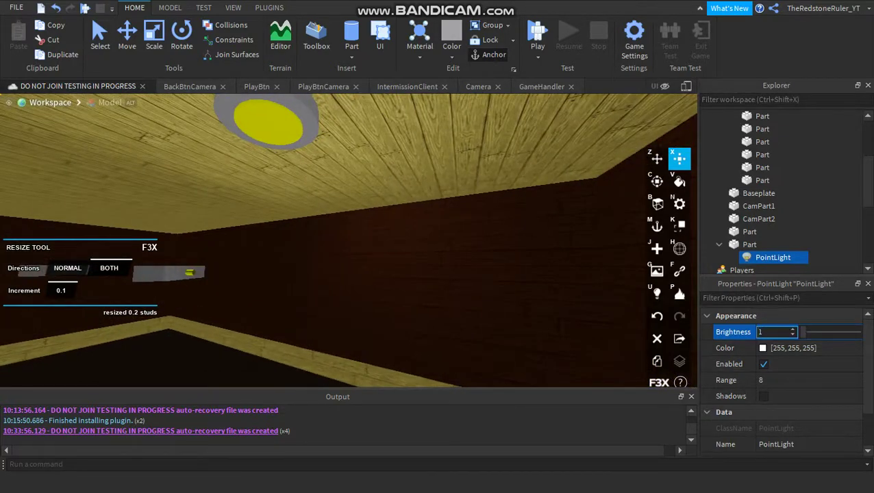
{"action": "type", "text": "000"}
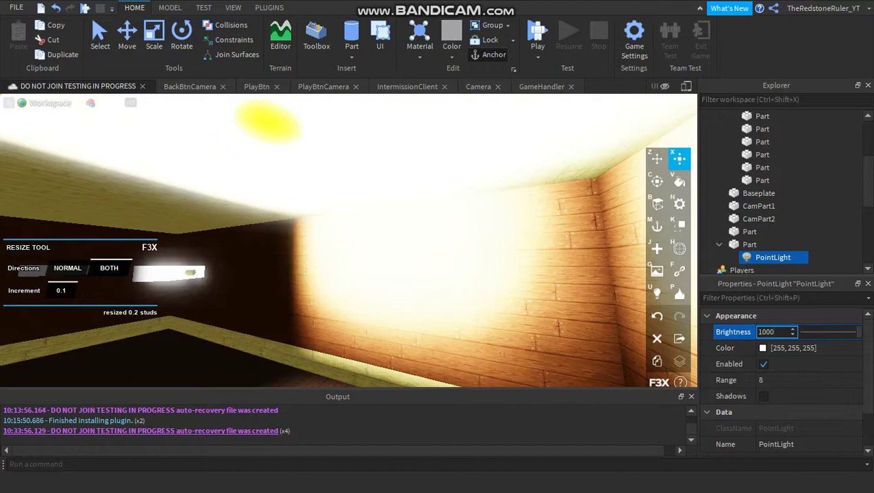
{"action": "type", "text": "0000"}
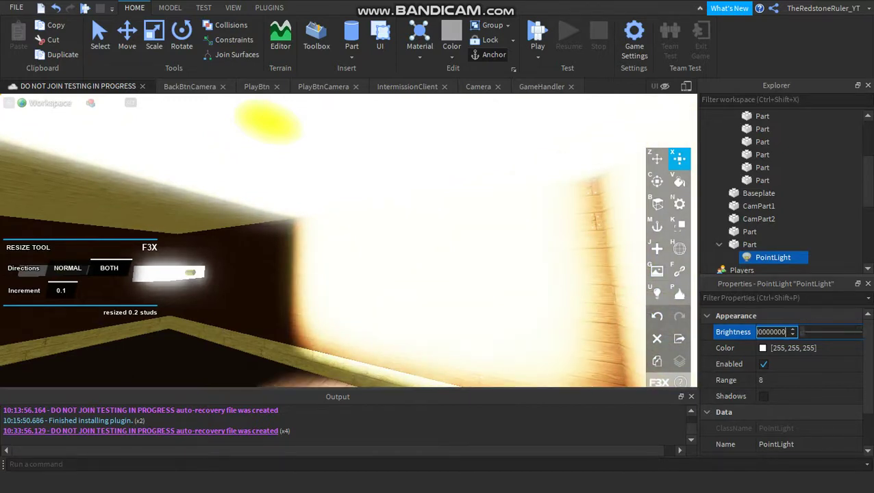
{"action": "key", "text": "Return"}
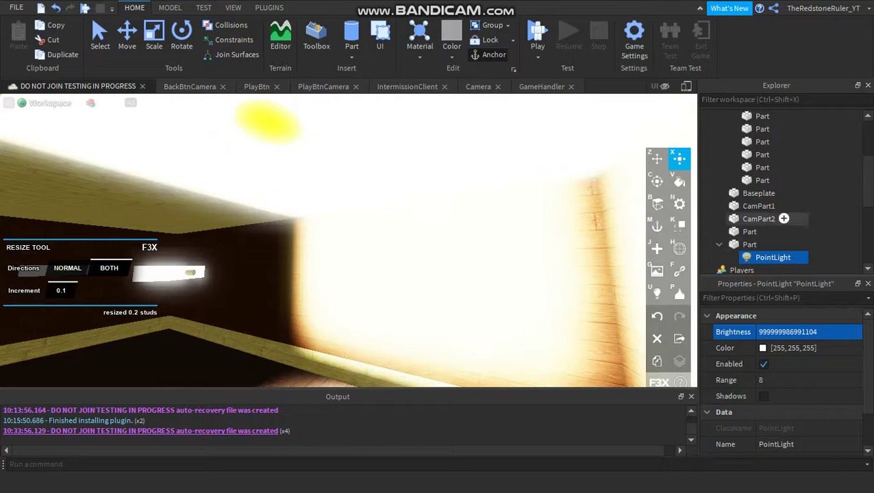
{"action": "right_click_drag", "start_coordinate": [438, 246], "coordinate": [312, 250]}
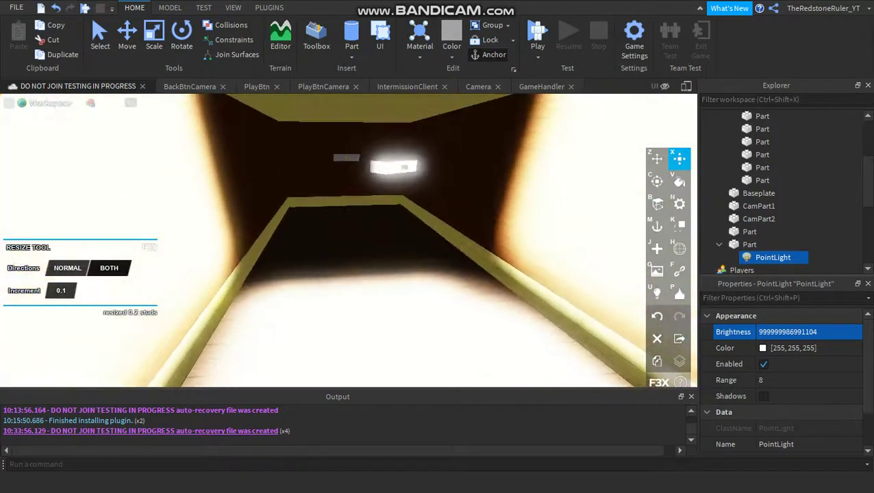
{"action": "left_click", "coordinate": [787, 332]}
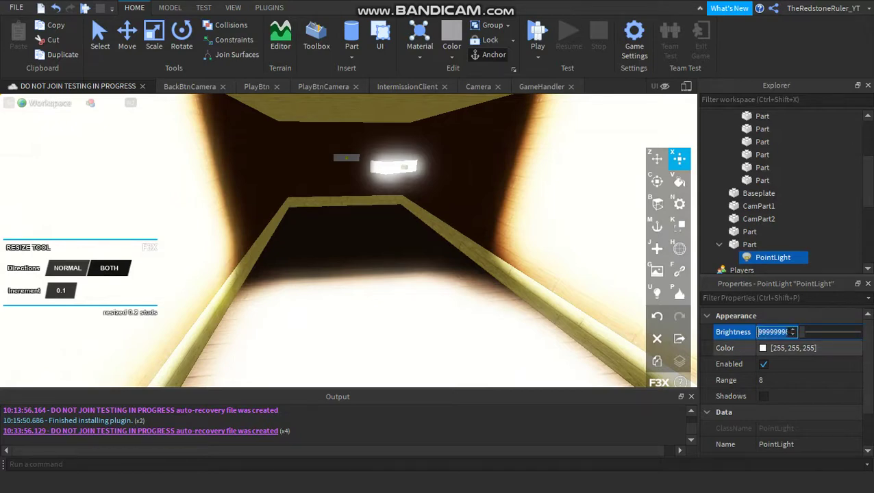
{"action": "type", "text": "1"}
{"action": "key", "text": "Return"}
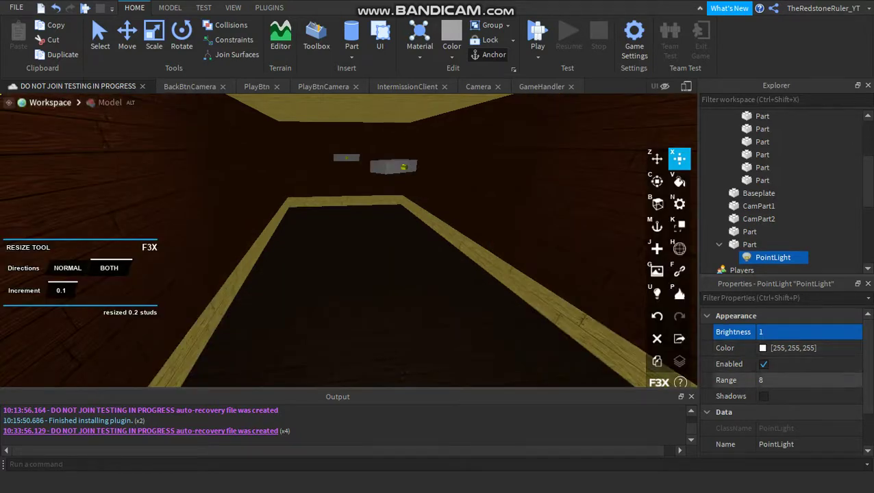
Set the PointLight's range to 10, keeping the ceiling fixture in sight to judge the effect.
{"action": "left_click", "coordinate": [788, 380]}
{"action": "right_click_drag", "start_coordinate": [479, 274], "coordinate": [480, 189]}
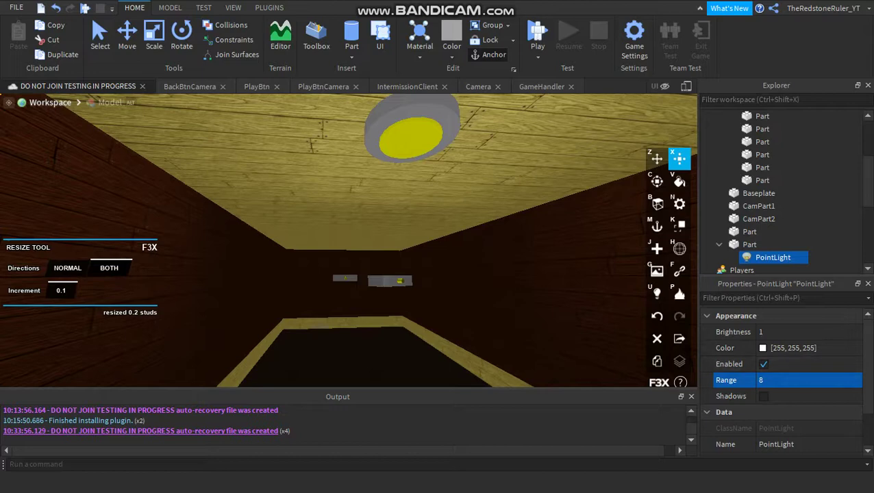
{"action": "left_click", "coordinate": [788, 381]}
{"action": "type", "text": "10"}
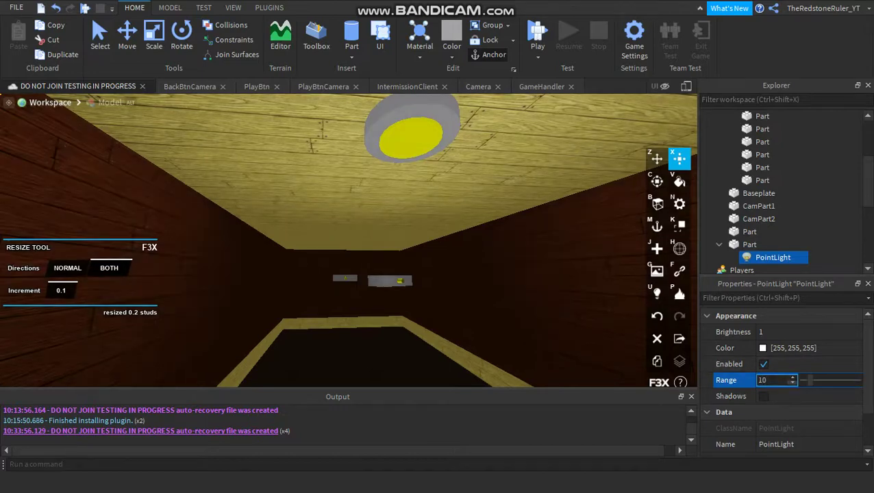
{"action": "key", "text": "Return"}
{"action": "right_click_drag", "start_coordinate": [480, 240], "coordinate": [524, 305]}
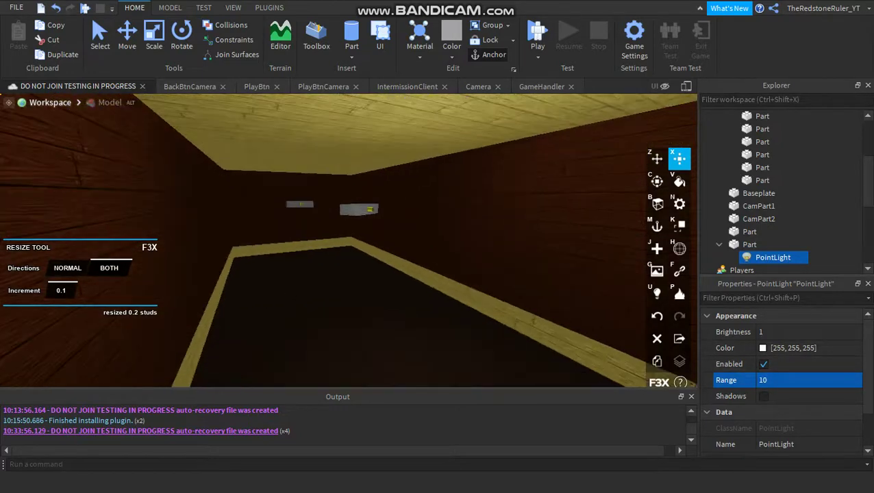
Raise the PointLight's range to the maximum of 60 and check the lighting inside and outside the room.
{"action": "left_click", "coordinate": [781, 380]}
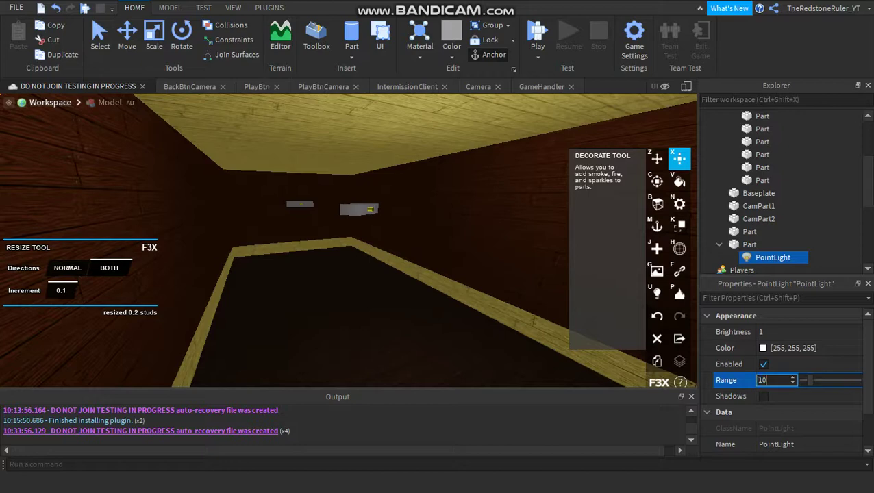
{"action": "type", "text": "0"}
{"action": "key", "text": "BackSpace"}
{"action": "key", "text": "BackSpace"}
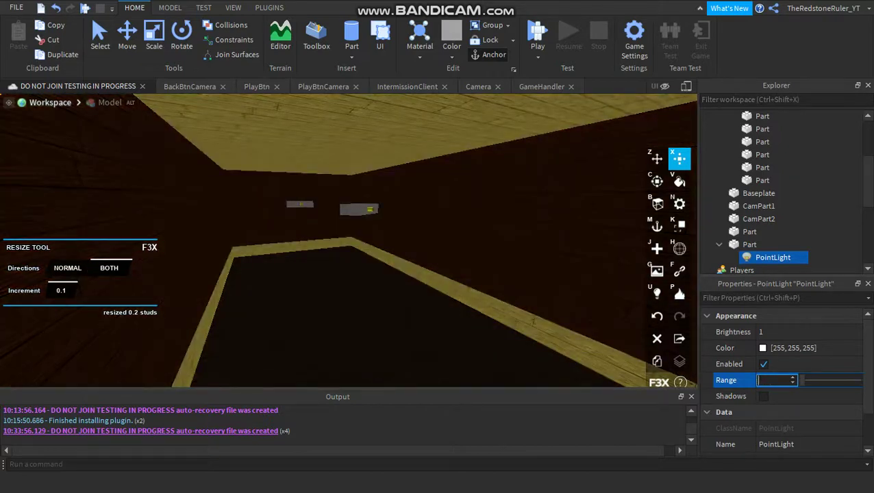
{"action": "type", "text": "100"}
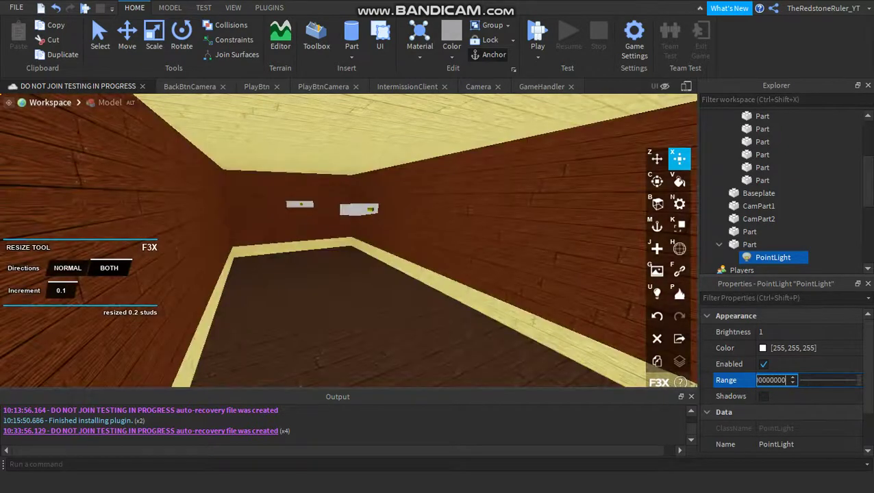
{"action": "key", "text": "Return"}
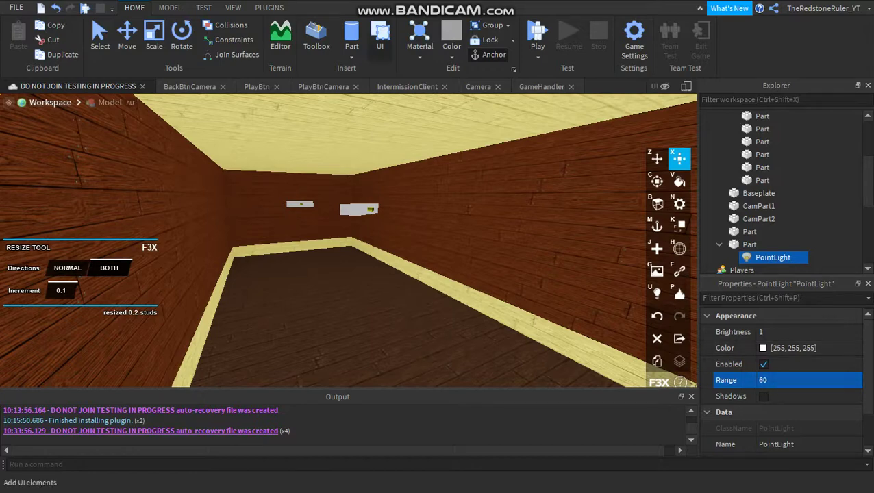
{"action": "key", "text": "a"}
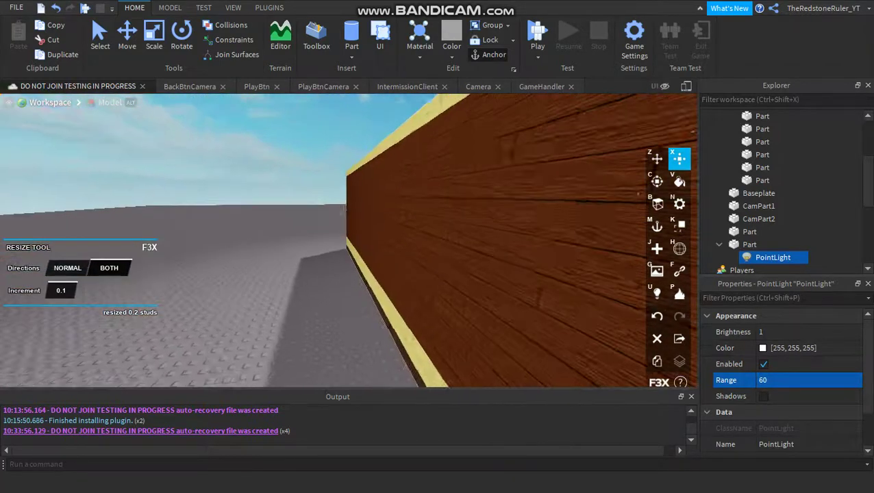
{"action": "key", "text": "s"}
{"action": "left_click_drag", "start_coordinate": [309, 182], "coordinate": [295, 253]}
{"action": "key", "text": "w"}
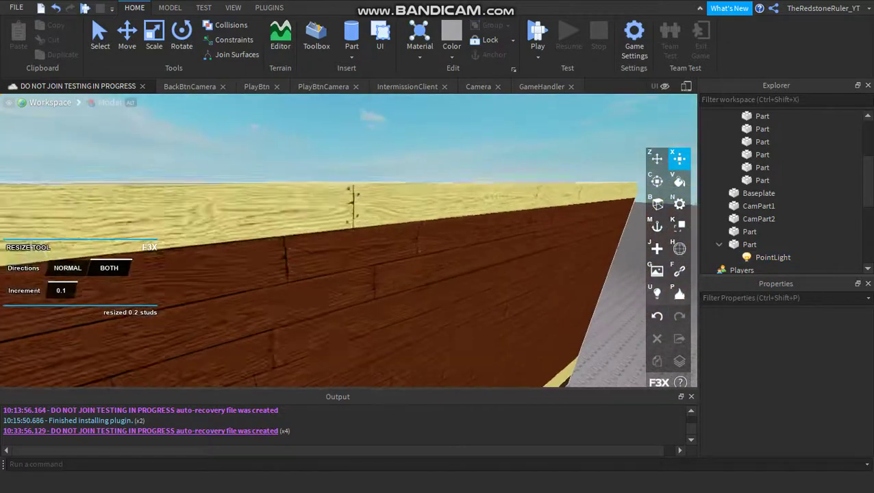
{"action": "key", "text": "w"}
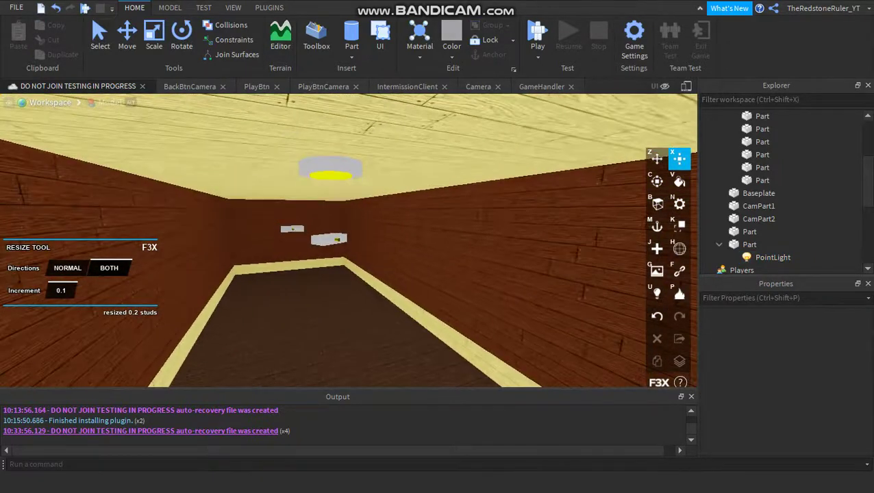
Set the PointLight's range to 1 and disable the light.
{"action": "left_click", "coordinate": [772, 258]}
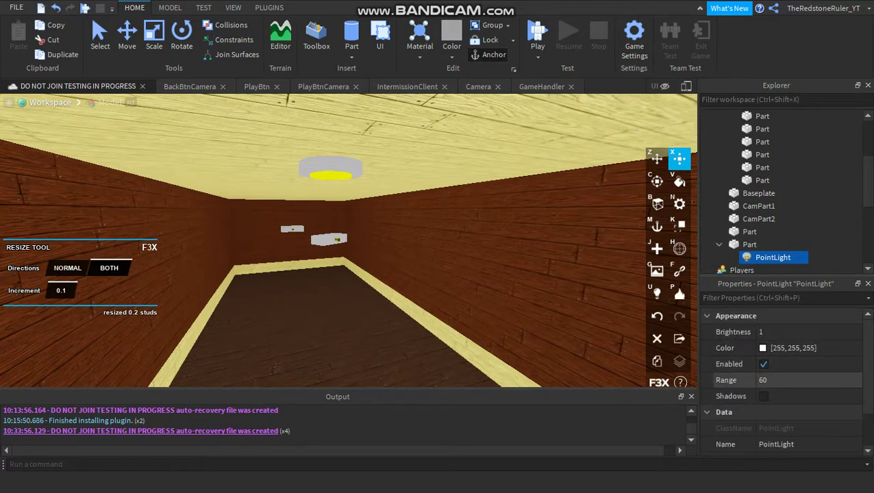
{"action": "left_click", "coordinate": [774, 381]}
{"action": "type", "text": "10"}
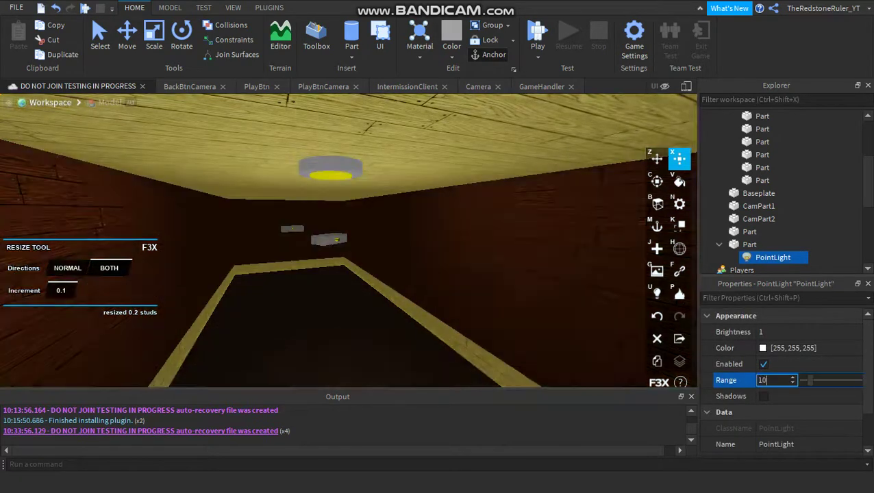
{"action": "key", "text": "BackSpace"}
{"action": "key", "text": "Return"}
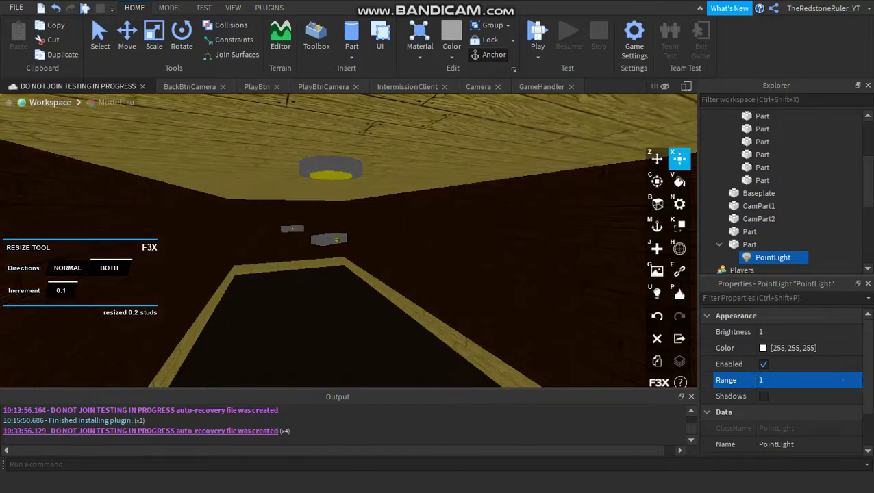
{"action": "left_click", "coordinate": [763, 365]}
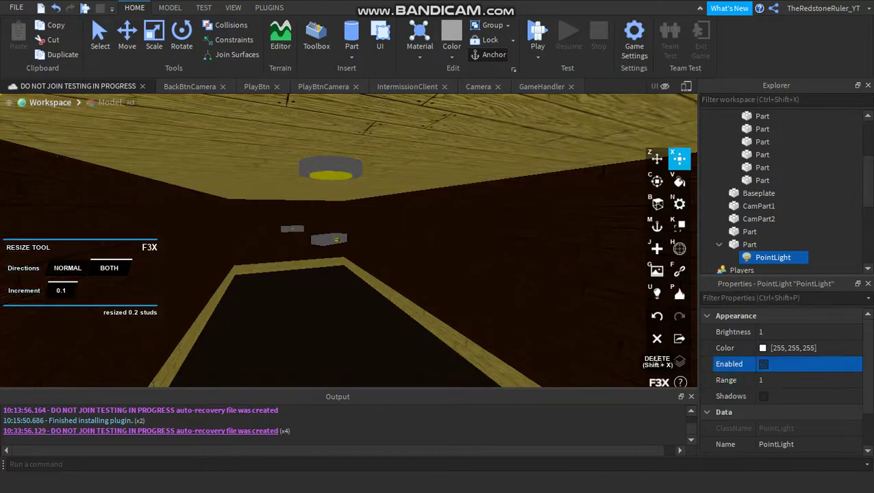
Turn off CastShadow on all ten parts of the room model, check the lighting inside, and turn CastShadow back on.
{"action": "right_click_drag", "start_coordinate": [350, 226], "coordinate": [383, 326]}
{"action": "key", "text": "s"}
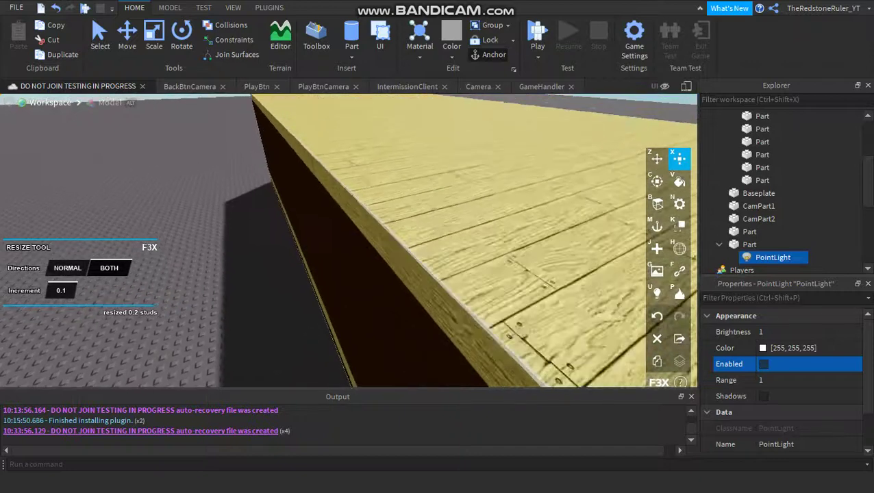
{"action": "key", "text": "s"}
{"action": "left_click", "coordinate": [411, 274]}
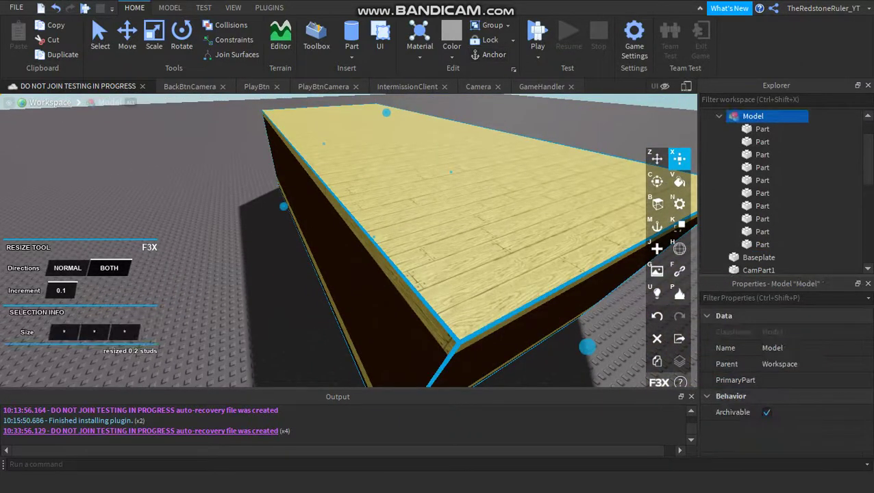
{"action": "left_click", "coordinate": [763, 129]}
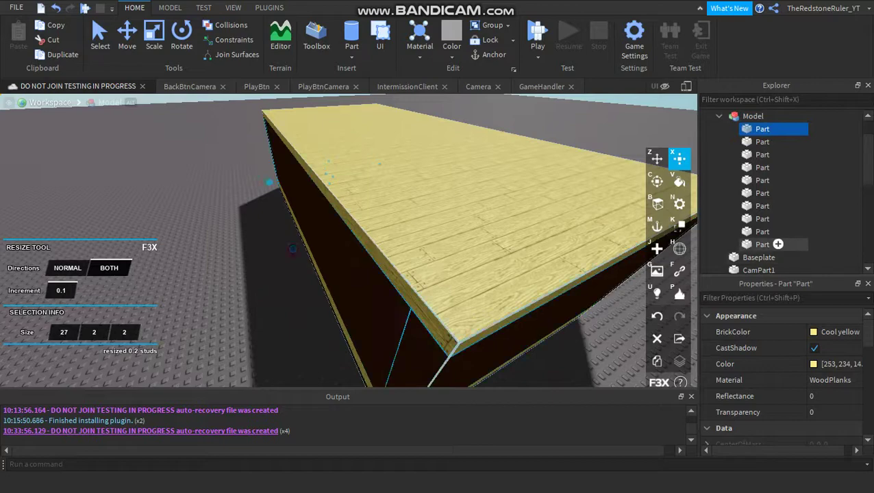
{"action": "left_click", "coordinate": [763, 245], "text": "shift"}
{"action": "left_click", "coordinate": [736, 347]}
{"action": "key", "text": "w"}
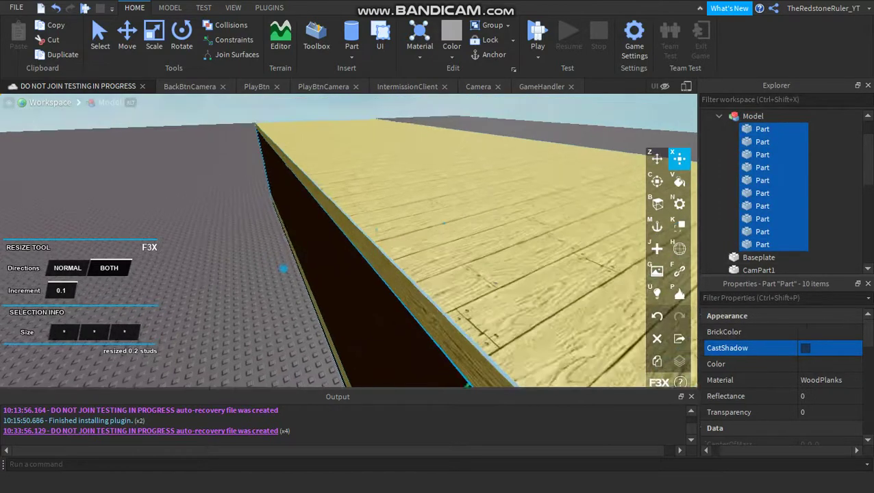
{"action": "key", "text": "s"}
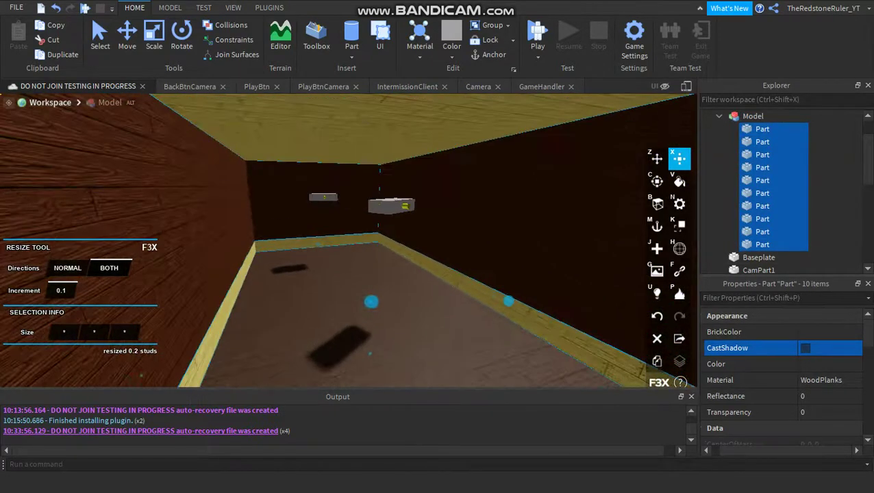
{"action": "left_click", "coordinate": [805, 348]}
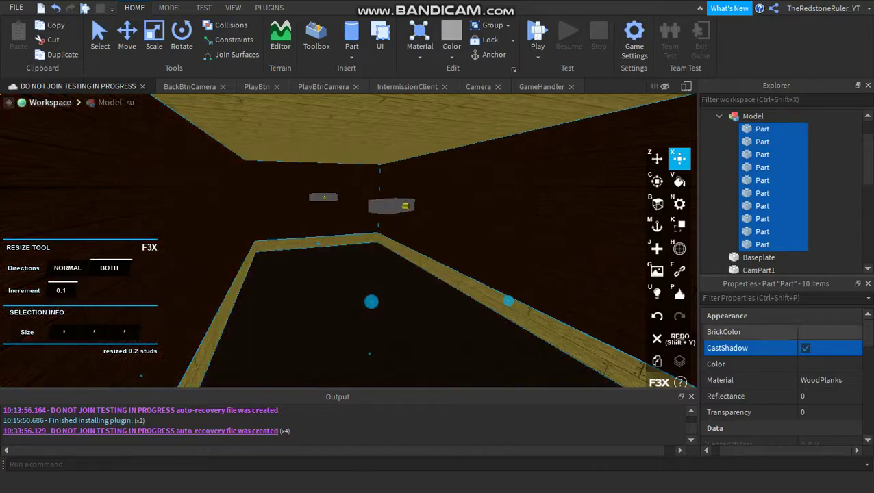
Look through the properties of the ten selected room parts for other settings that could affect the lighting.
{"action": "scroll", "coordinate": [623, 346], "scroll_direction": "down", "scroll_amount": 3}
{"action": "scroll", "coordinate": [465, 343], "scroll_direction": "up", "scroll_amount": 3}
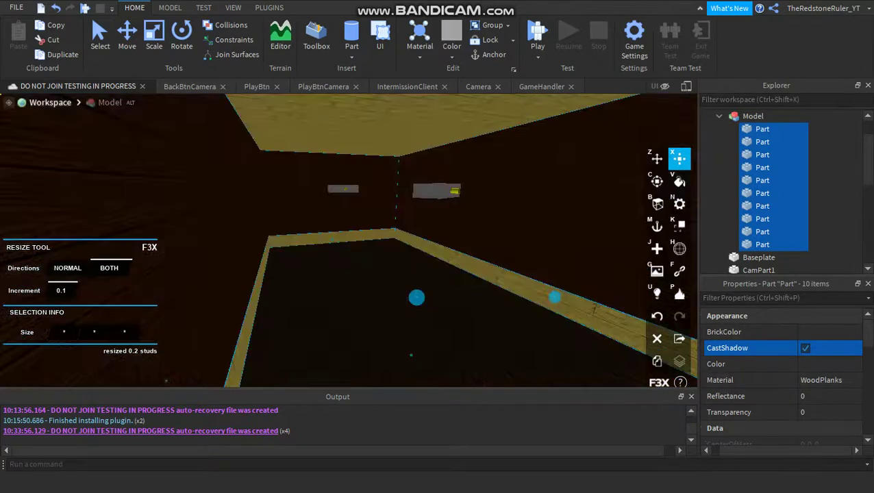
{"action": "scroll", "coordinate": [784, 377], "scroll_direction": "down", "scroll_amount": 5}
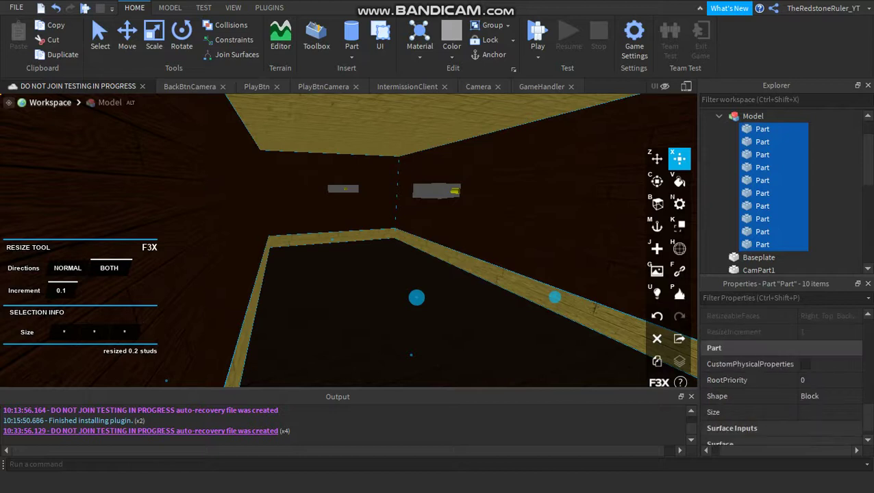
{"action": "scroll", "coordinate": [784, 377], "scroll_direction": "up", "scroll_amount": 3}
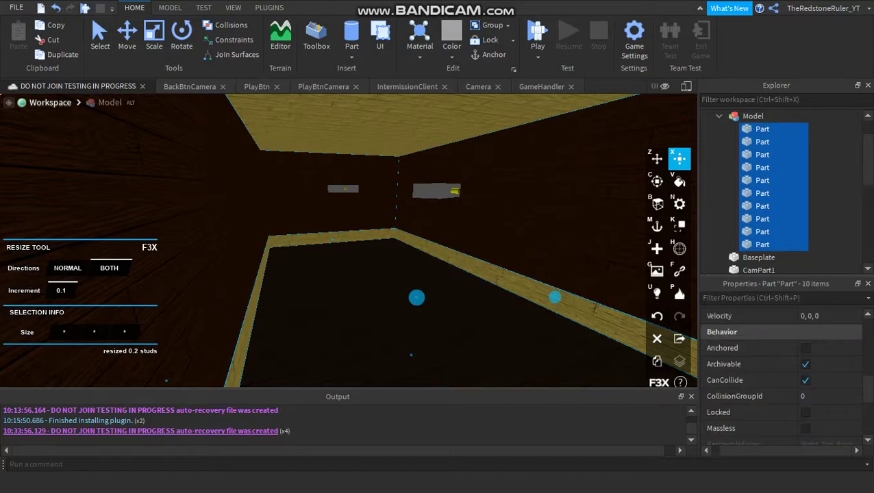
{"action": "scroll", "coordinate": [784, 377], "scroll_direction": "down", "scroll_amount": 3}
{"action": "scroll", "coordinate": [784, 377], "scroll_direction": "down", "scroll_amount": 1}
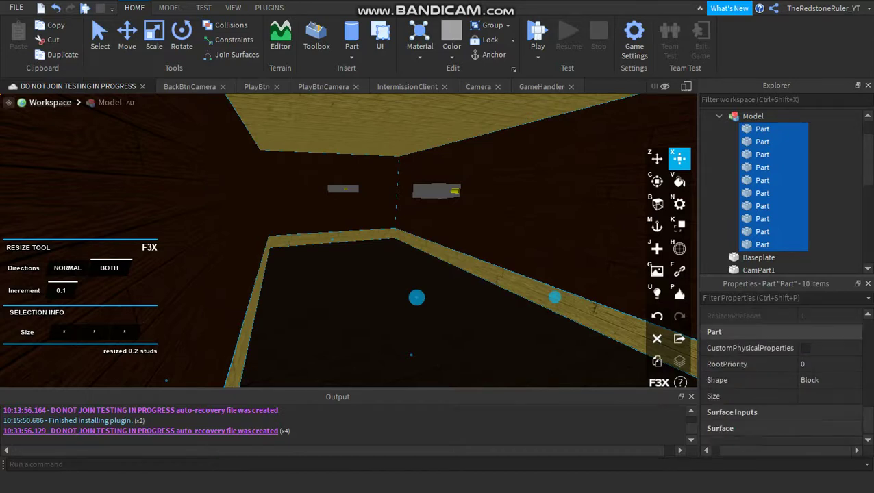
{"action": "scroll", "coordinate": [784, 377], "scroll_direction": "up", "scroll_amount": 8}
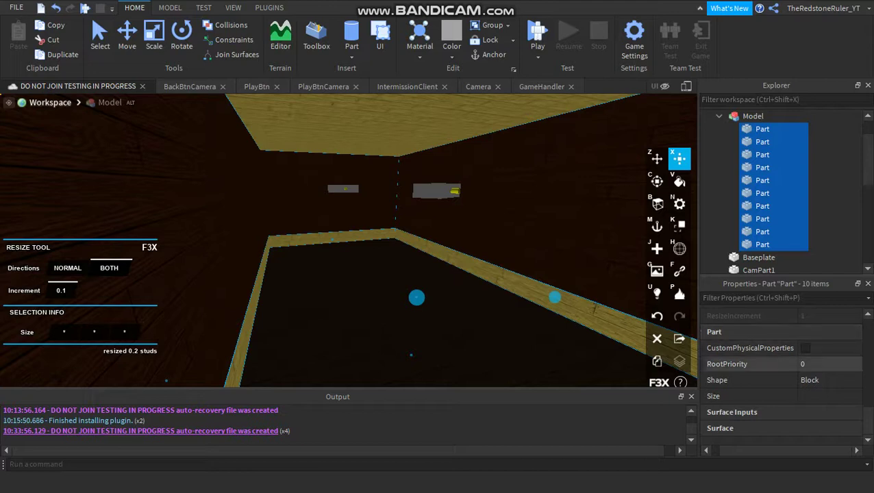
{"action": "scroll", "coordinate": [784, 377], "scroll_direction": "up", "scroll_amount": 3}
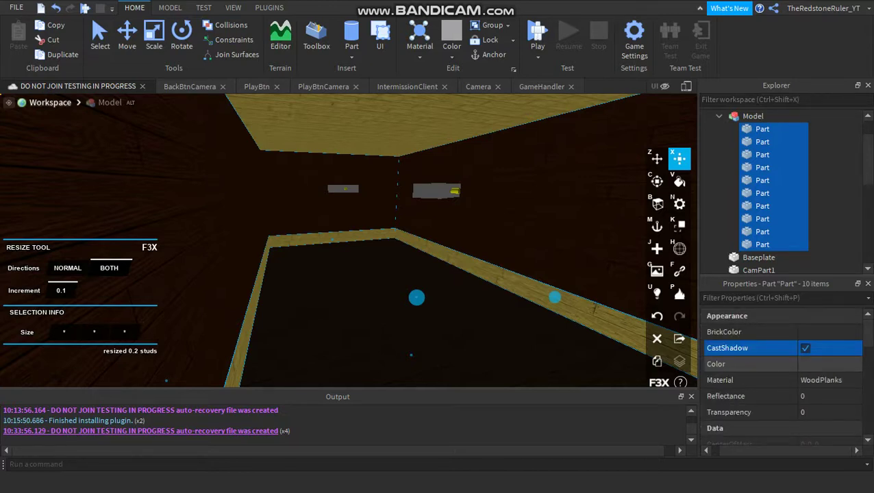
Try Reflectance values such as 1 and -100 on the ten room parts and reset it to 0.
{"action": "left_click", "coordinate": [814, 397]}
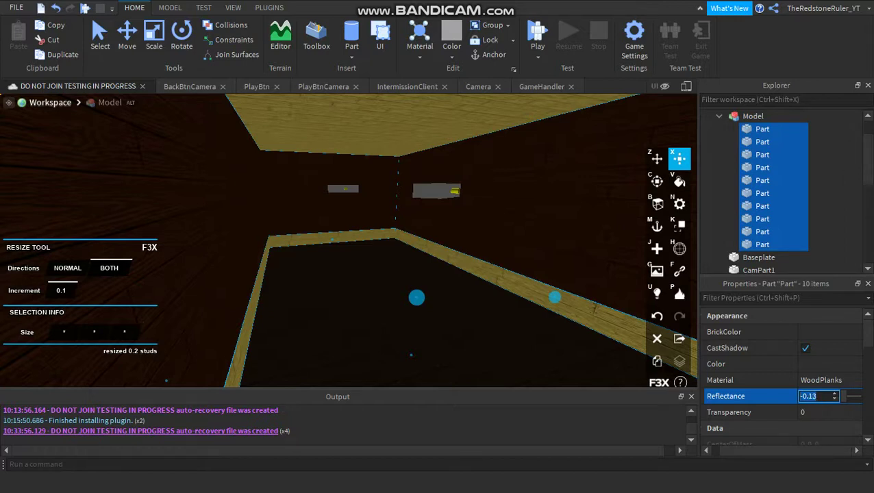
{"action": "left_click", "coordinate": [781, 381]}
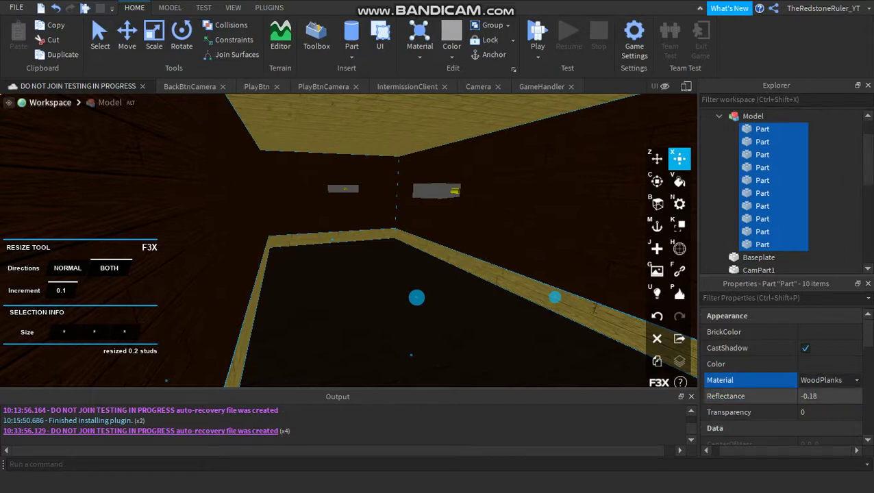
{"action": "left_click", "coordinate": [817, 397]}
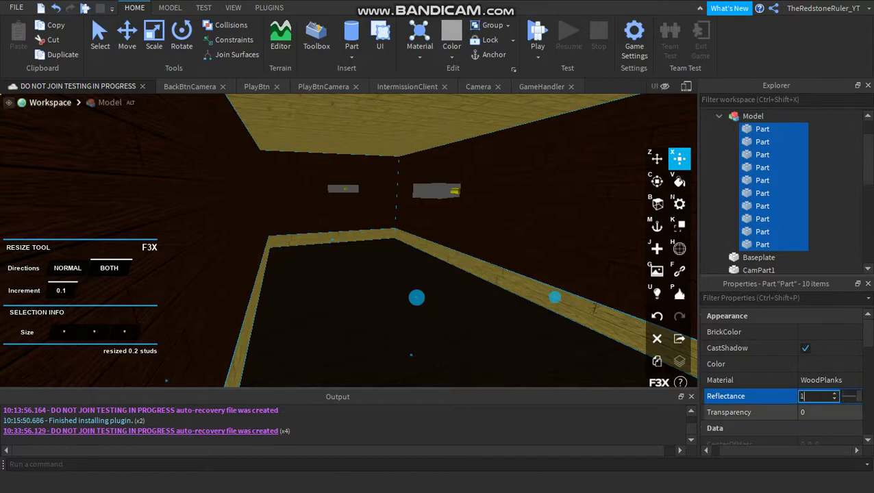
{"action": "key", "text": "Return"}
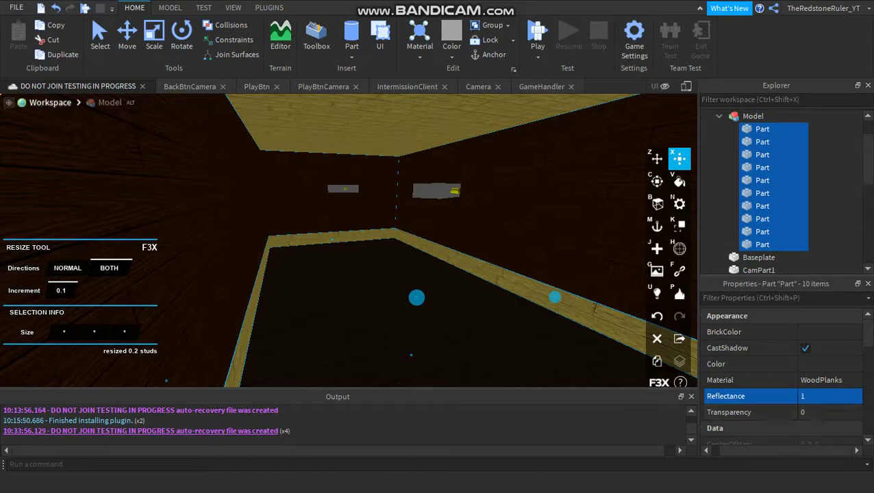
{"action": "left_click", "coordinate": [815, 397]}
{"action": "key", "text": "Return"}
{"action": "left_click", "coordinate": [815, 397]}
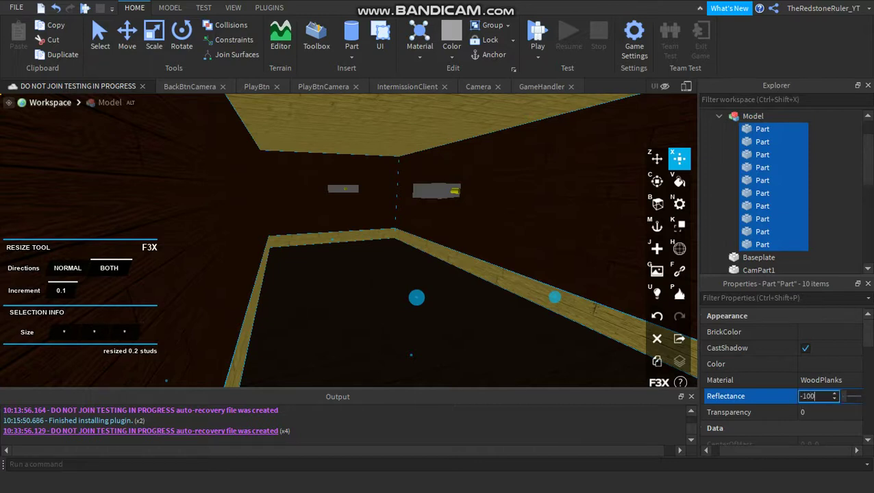
{"action": "key", "text": "Return"}
{"action": "left_click", "coordinate": [815, 397]}
{"action": "type", "text": "0"}
{"action": "key", "text": "Return"}
Test a Reflectance of 1 on the room parts while viewing a wall from outside, and restore it to 0.
{"action": "right_click_drag", "start_coordinate": [411, 240], "coordinate": [254, 260]}
{"action": "key", "text": "w"}
{"action": "left_click", "coordinate": [815, 397]}
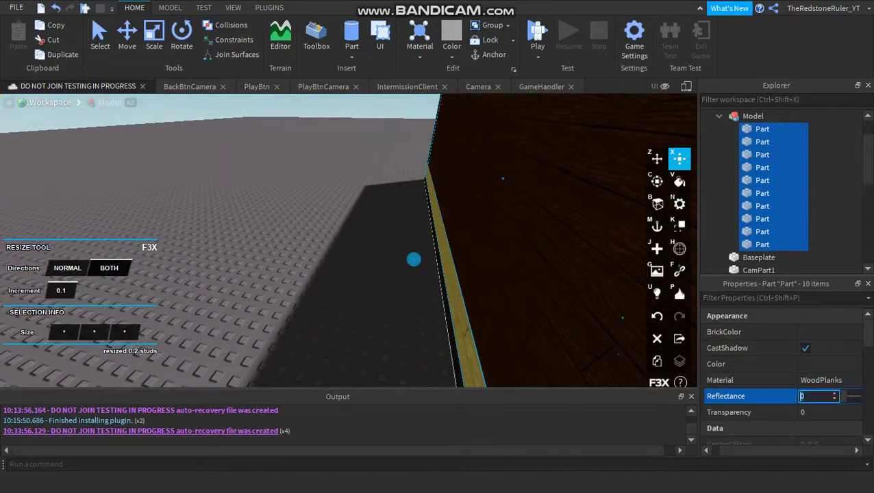
{"action": "key", "text": "Return"}
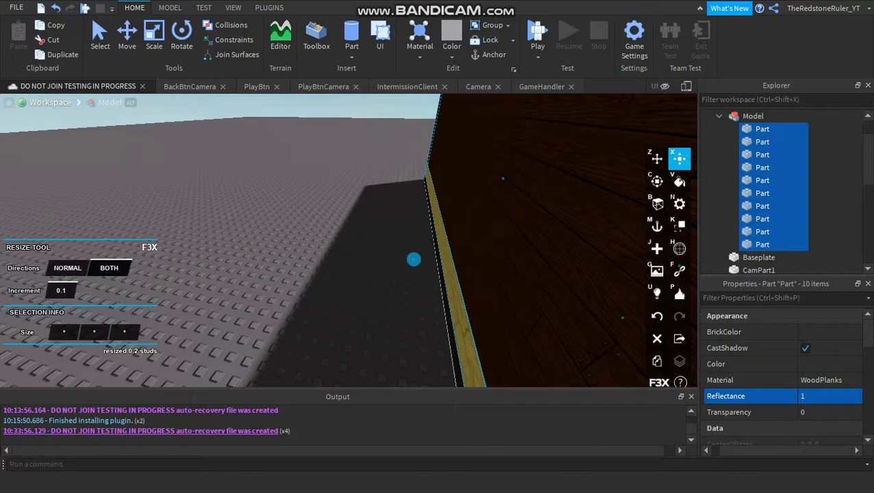
{"action": "left_click", "coordinate": [815, 397]}
{"action": "type", "text": "0"}
{"action": "key", "text": "Return"}
{"action": "key", "text": "e"}
{"action": "key", "text": "d"}
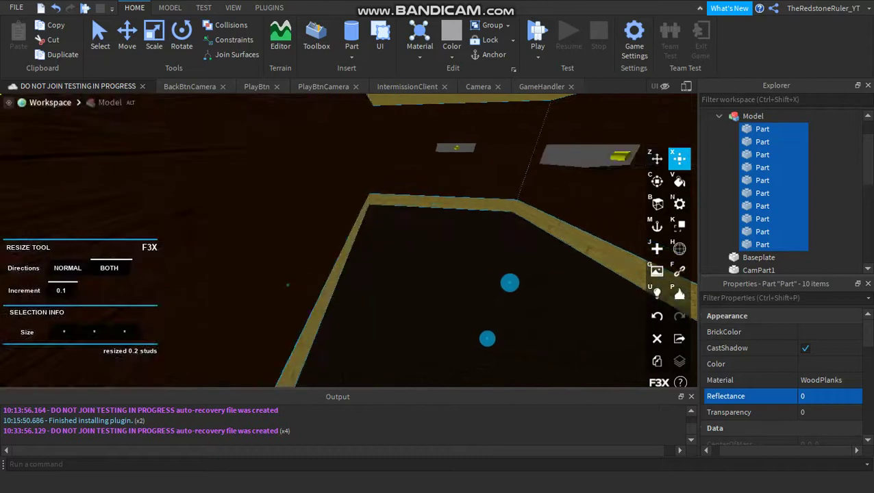
Collapse the room model in the object hierarchy and select the PointLight inside the yellow lamp disc.
{"action": "left_click", "coordinate": [771, 116]}
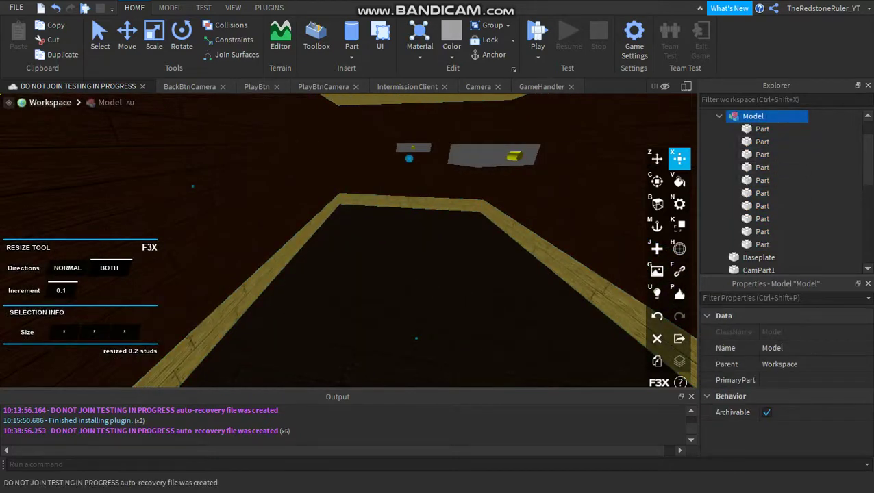
{"action": "right_click_drag", "start_coordinate": [411, 240], "coordinate": [409, 310]}
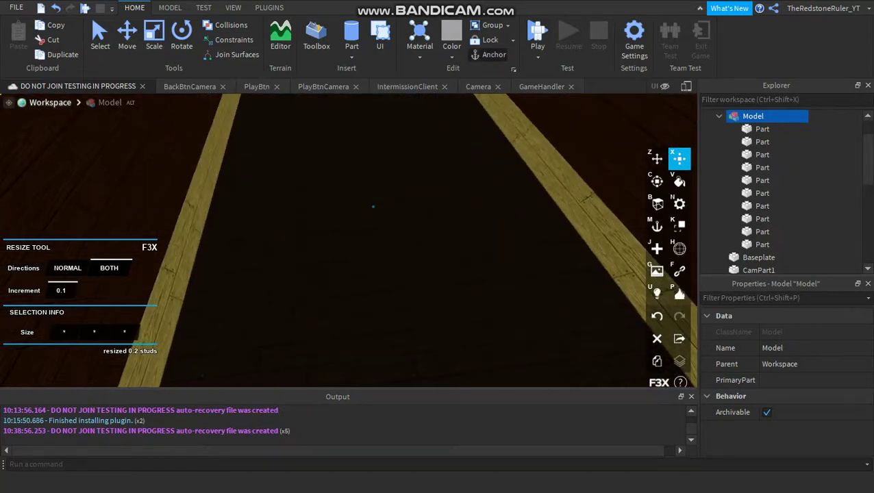
{"action": "left_click", "coordinate": [719, 117]}
{"action": "left_click", "coordinate": [749, 181]}
{"action": "right_click_drag", "start_coordinate": [521, 226], "coordinate": [370, 172]}
{"action": "key", "text": "w"}
{"action": "key", "text": "s"}
{"action": "key", "text": "d"}
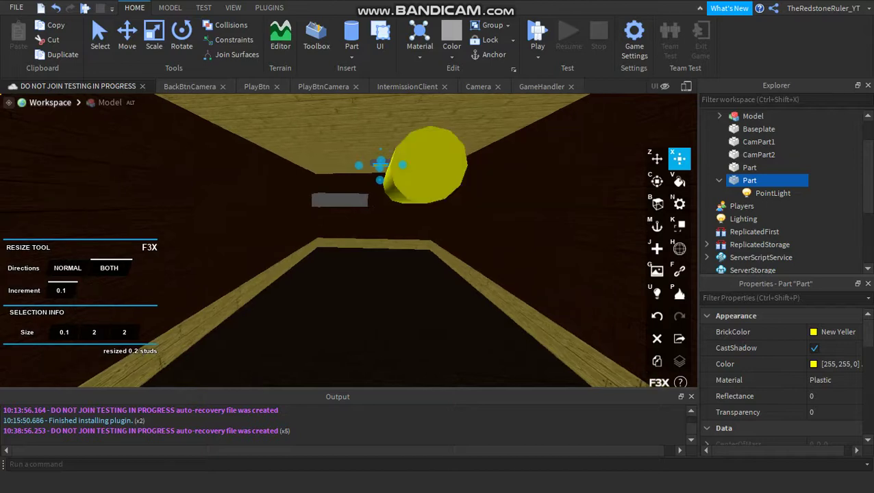
{"action": "left_click", "coordinate": [773, 193]}
View the length of the room from its far end with the ceiling lamp in sight.
{"action": "key", "text": "w"}
{"action": "mouse_move", "coordinate": [411, 205]}
{"action": "right_mouse_down"}
{"action": "mouse_move", "coordinate": [405, 161]}
{"action": "mouse_move", "coordinate": [398, 216]}
{"action": "mouse_move", "coordinate": [406, 216]}
{"action": "mouse_move", "coordinate": [404, 174]}
{"action": "mouse_move", "coordinate": [408, 208]}
{"action": "mouse_move", "coordinate": [402, 170]}
{"action": "mouse_move", "coordinate": [411, 189]}
{"action": "right_mouse_up"}
{"action": "key", "text": "s"}
{"action": "key", "text": "w"}
{"action": "key", "text": "s"}
{"action": "key", "text": "s"}
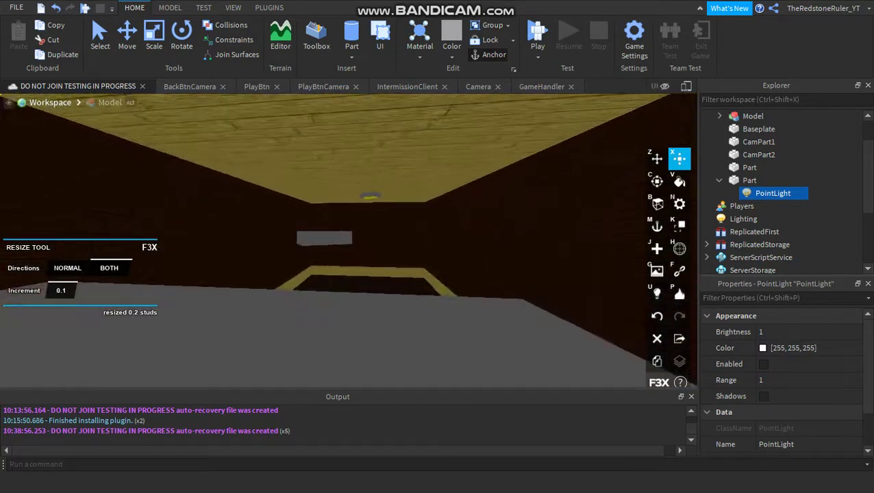
{"action": "key", "text": "a"}
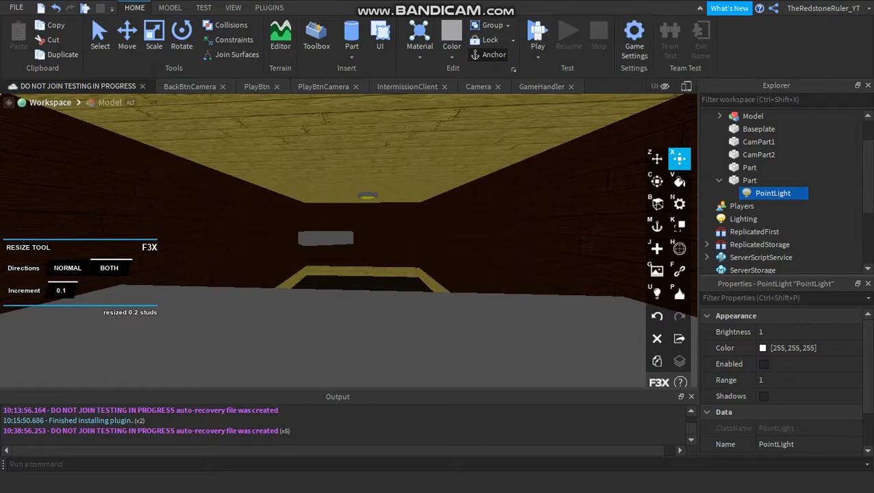
{"action": "right_click_drag", "start_coordinate": [411, 189], "coordinate": [430, 197]}
{"action": "key", "text": "w"}
{"action": "key", "text": "s"}
{"action": "key", "text": "w"}
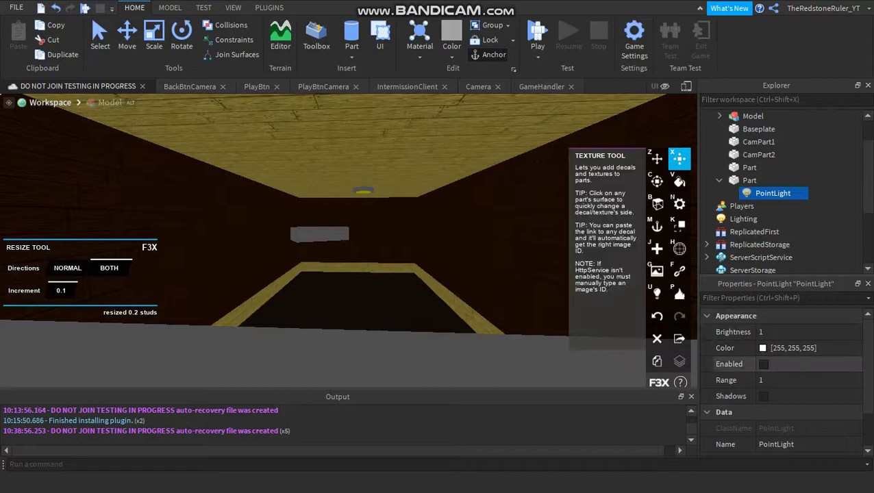
Enable the PointLight, switch its shadows on and back off, and set its range to 10.
{"action": "left_click", "coordinate": [764, 396]}
{"action": "left_click", "coordinate": [763, 364]}
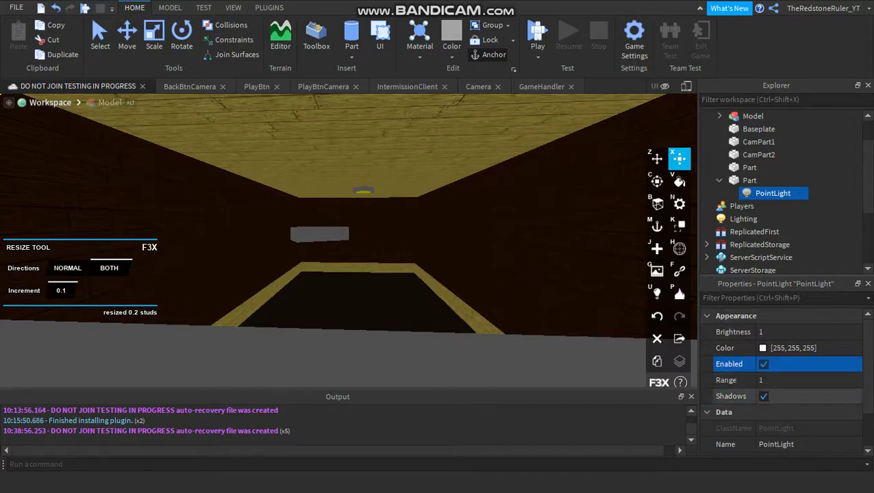
{"action": "left_click", "coordinate": [764, 397]}
{"action": "left_click", "coordinate": [774, 381]}
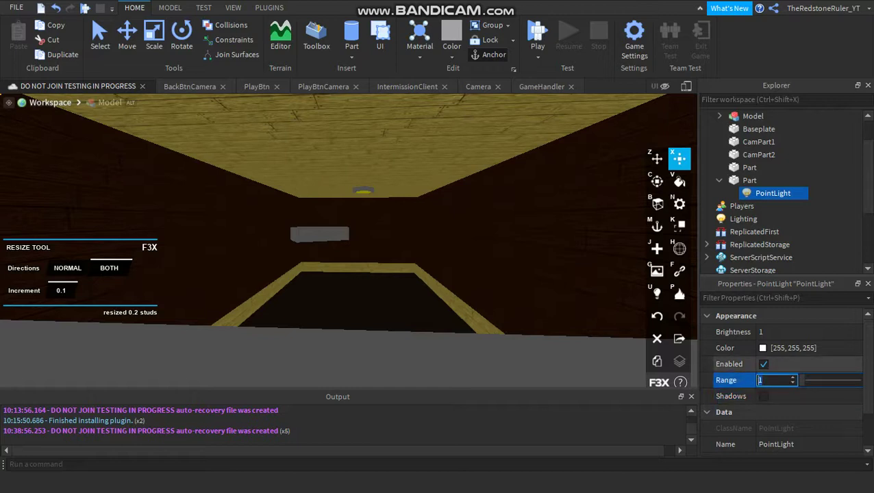
{"action": "type", "text": "10"}
{"action": "key", "text": "Return"}
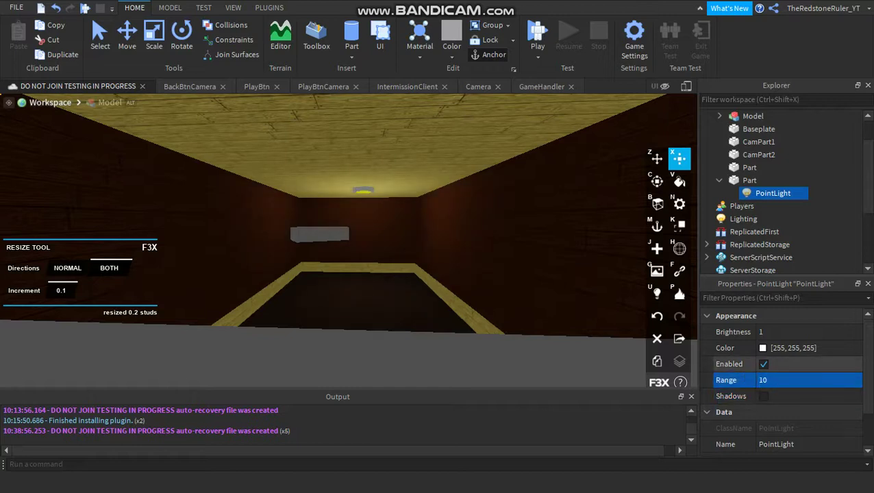
Switch the PointLight off and on repeatedly to compare the room with and without it, ending with it disabled.
{"action": "left_click", "coordinate": [764, 364]}
{"action": "left_click", "coordinate": [764, 364]}
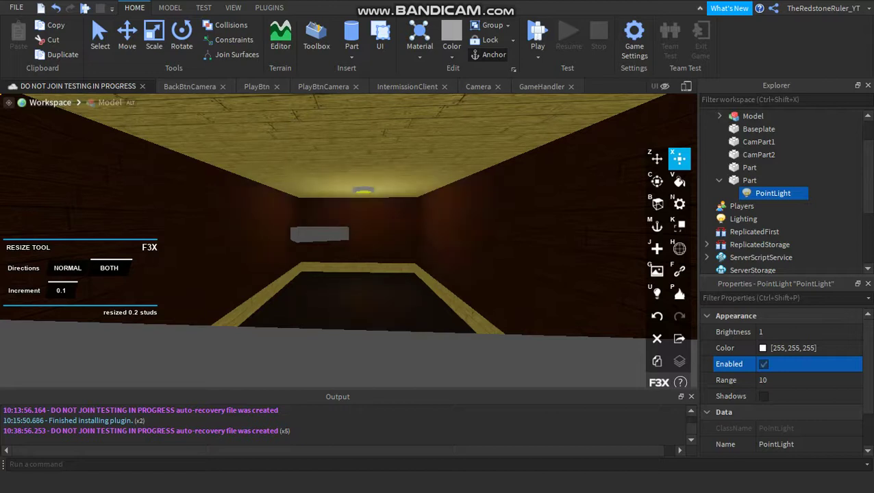
{"action": "left_click", "coordinate": [763, 365]}
{"action": "left_click", "coordinate": [763, 364]}
{"action": "left_click", "coordinate": [764, 364]}
{"action": "left_click", "coordinate": [763, 364]}
{"action": "left_click", "coordinate": [763, 364]}
{"action": "left_click", "coordinate": [764, 364]}
{"action": "left_click", "coordinate": [764, 364]}
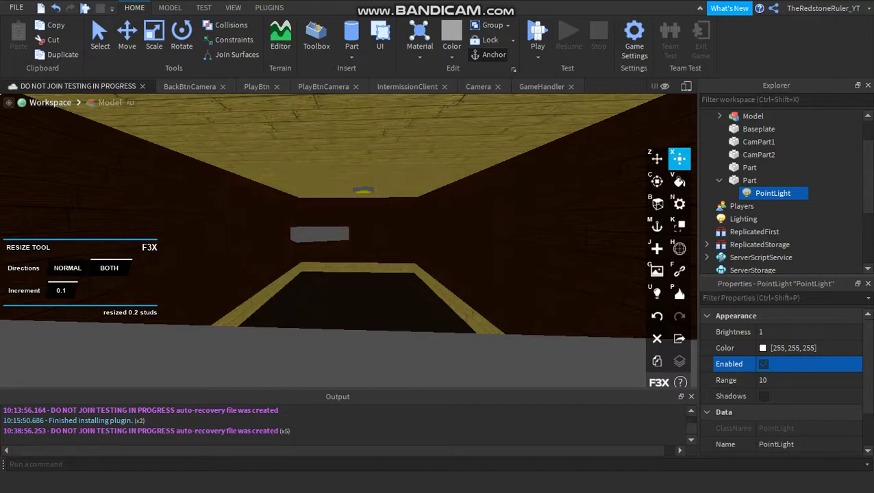
Enable the PointLight, toggle its shadows to compare the effect, leave shadows off, and switch the light off and on again.
{"action": "left_click", "coordinate": [763, 396]}
{"action": "left_click", "coordinate": [764, 365]}
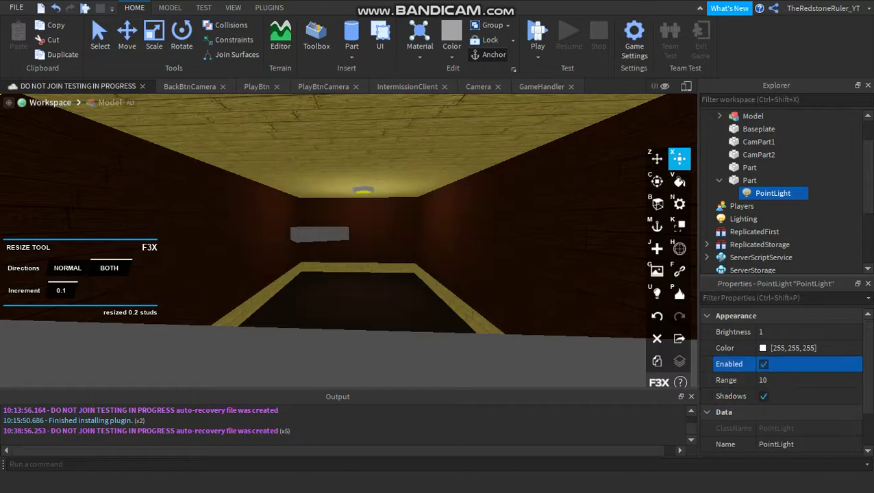
{"action": "left_click", "coordinate": [763, 396]}
{"action": "left_click", "coordinate": [763, 396]}
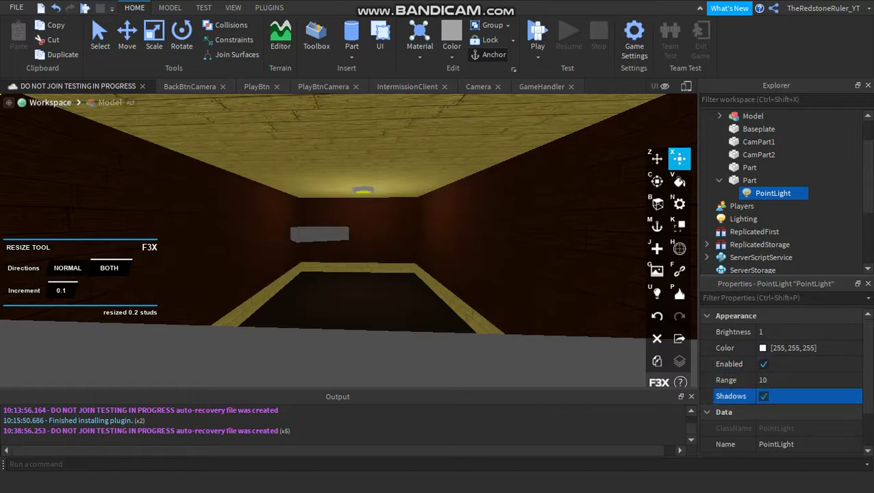
{"action": "left_click", "coordinate": [763, 395]}
{"action": "scroll", "coordinate": [781, 377], "scroll_direction": "down", "scroll_amount": 2}
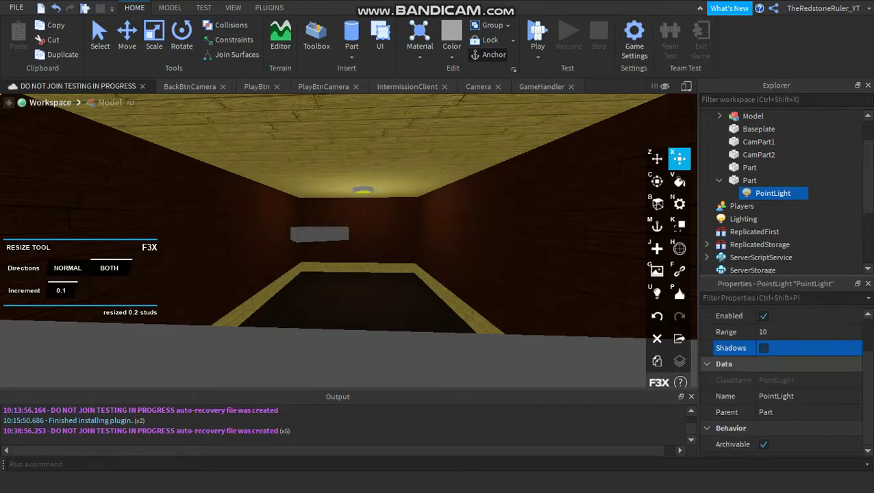
{"action": "scroll", "coordinate": [780, 377], "scroll_direction": "up", "scroll_amount": 2}
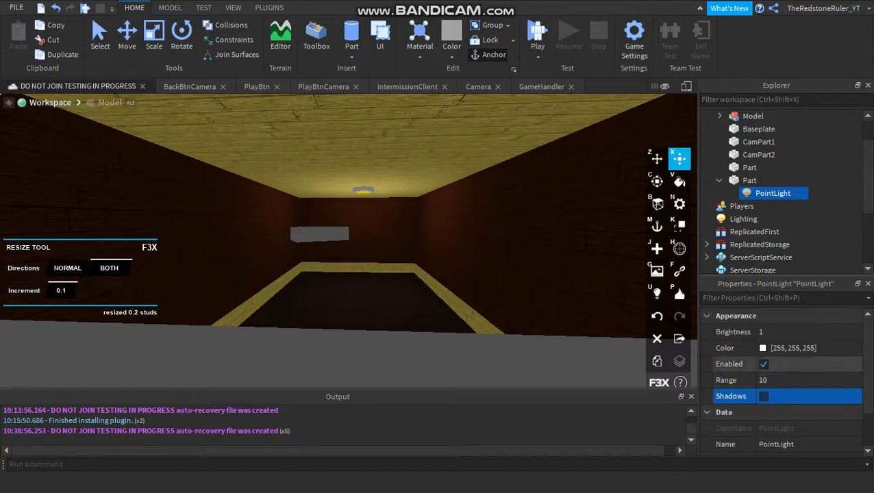
{"action": "left_click", "coordinate": [764, 364]}
{"action": "left_click", "coordinate": [764, 364]}
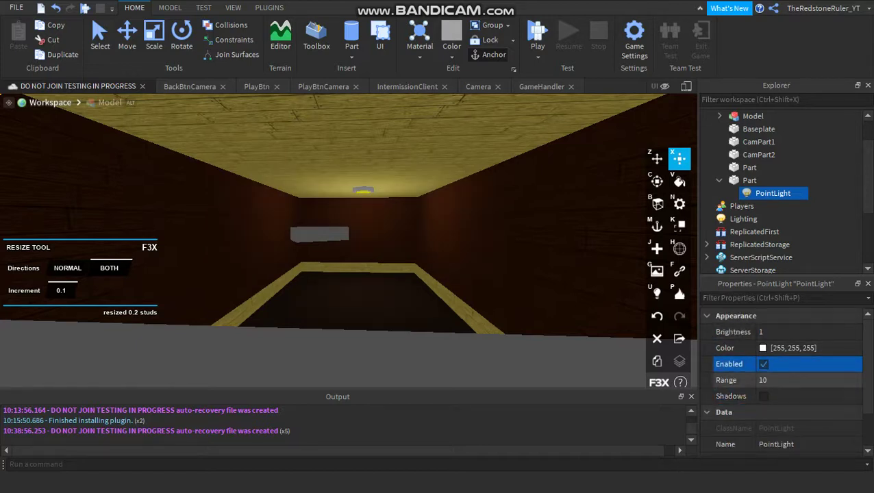
Try PointLight ranges of 100 and 60, and settle on a range of 20.
{"action": "left_click", "coordinate": [763, 380]}
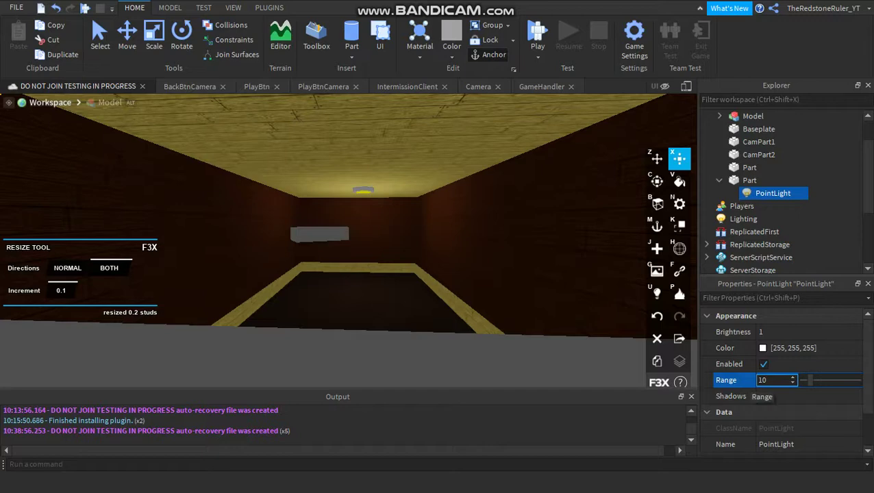
{"action": "type", "text": "0"}
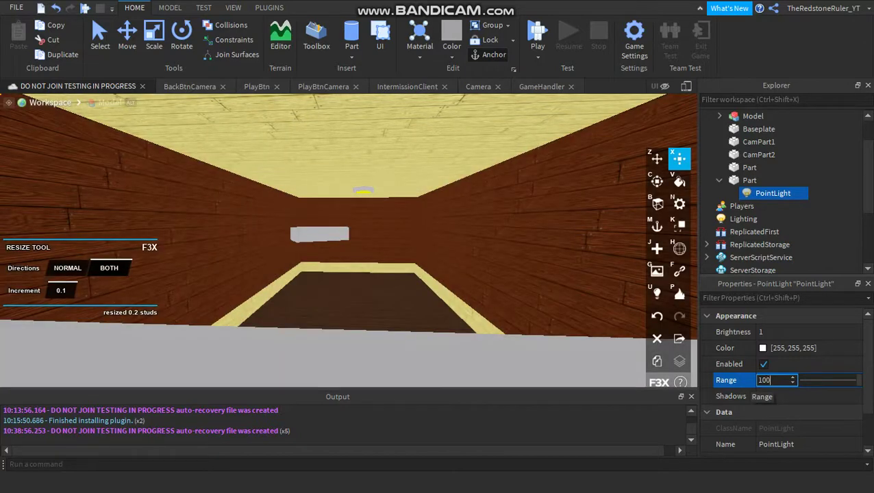
{"action": "key", "text": "BackSpace"}
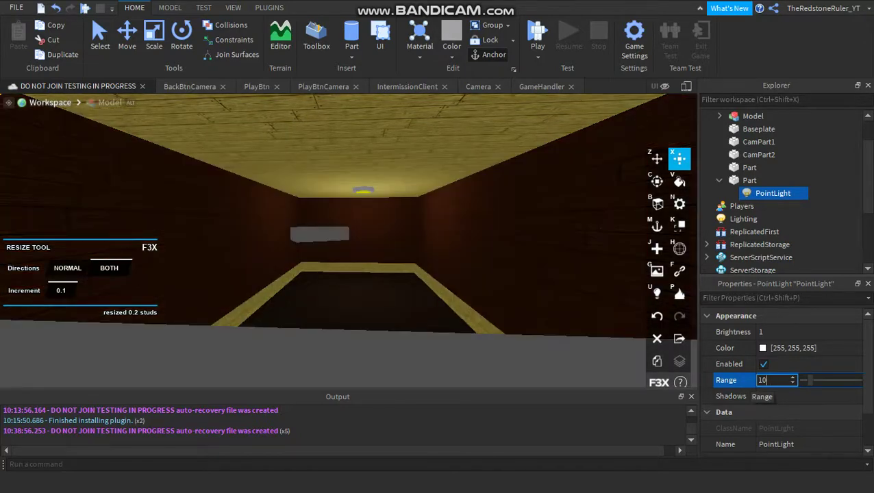
{"action": "key", "text": "BackSpace"}
{"action": "key", "text": "BackSpace"}
{"action": "type", "text": "60"}
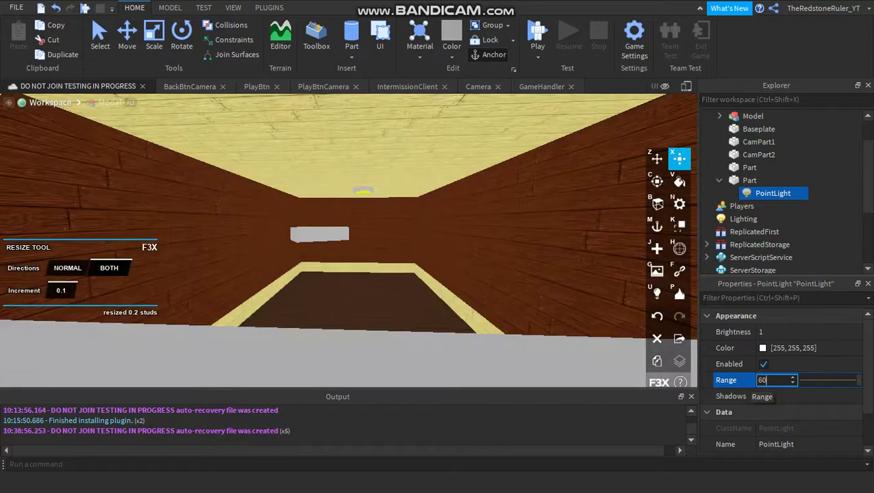
{"action": "key", "text": "BackSpace"}
{"action": "key", "text": "BackSpace"}
{"action": "type", "text": "20"}
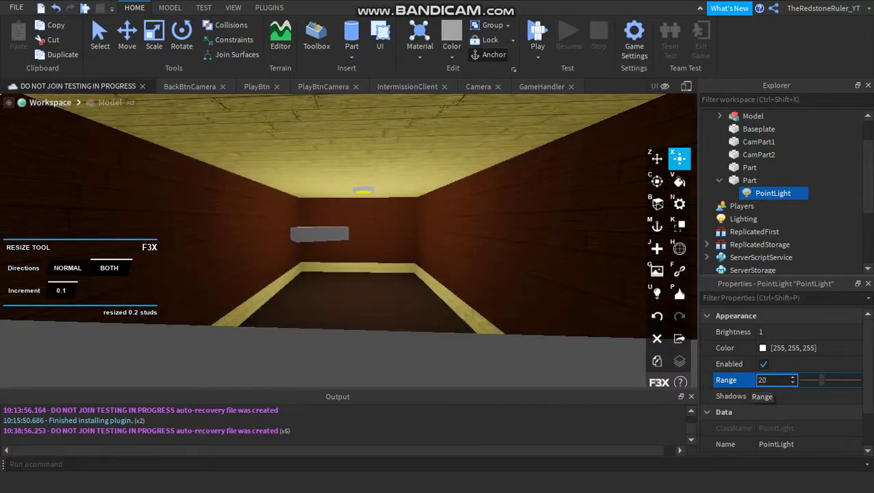
{"action": "key", "text": "Return"}
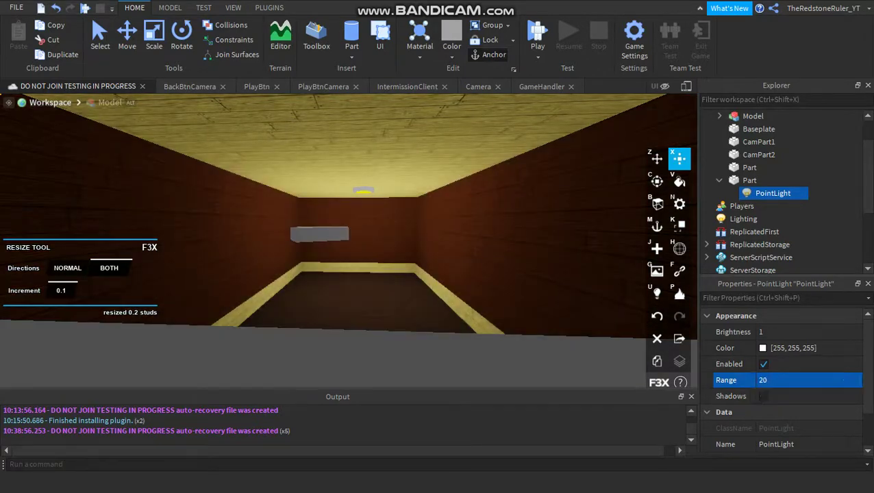
Switch the PointLight off, on and off again to compare the room, leaving it disabled.
{"action": "left_click", "coordinate": [764, 364]}
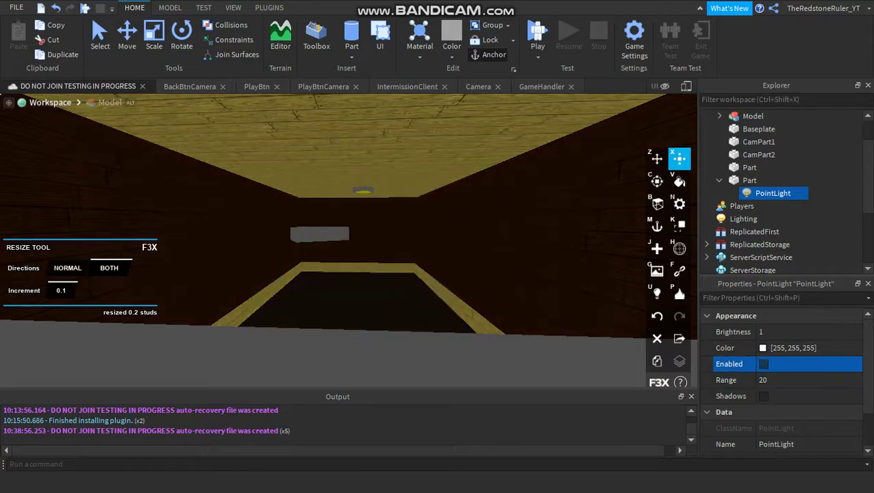
{"action": "left_click", "coordinate": [763, 364]}
{"action": "left_click", "coordinate": [763, 363]}
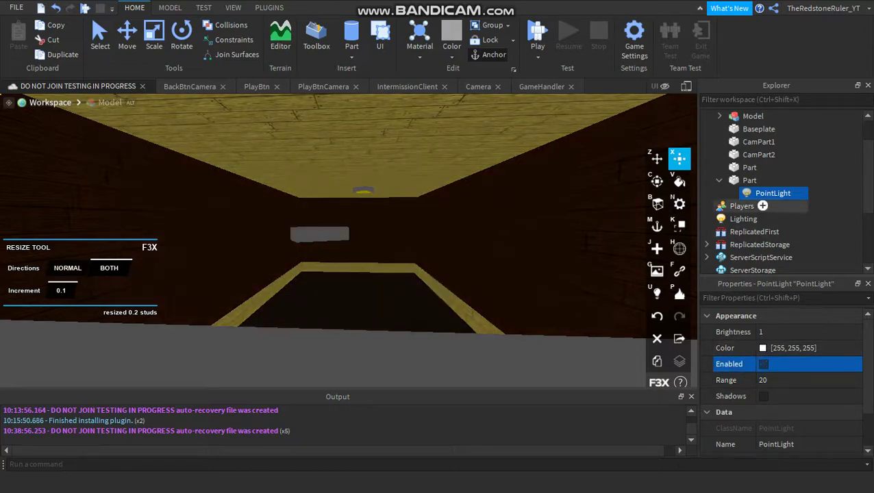
Insert a Script into the yellow lamp disc Part that holds the PointLight.
{"action": "left_click", "coordinate": [749, 181]}
{"action": "left_click", "coordinate": [765, 180]}
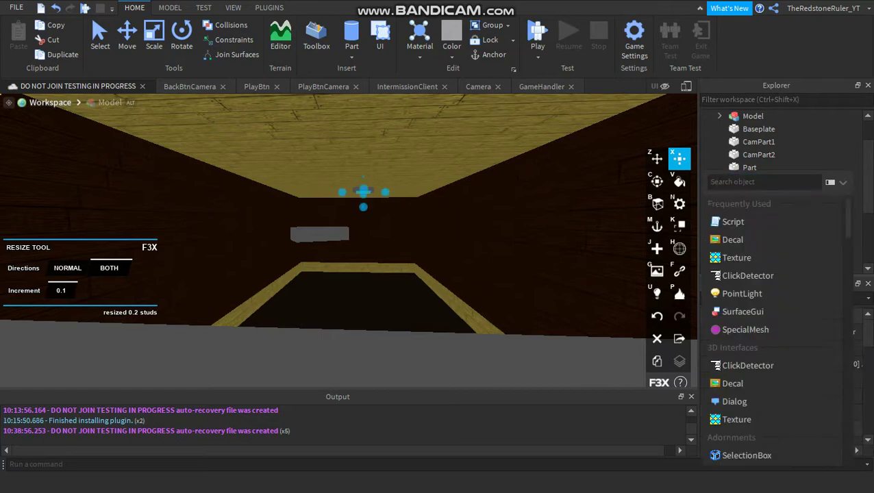
{"action": "left_click", "coordinate": [731, 221]}
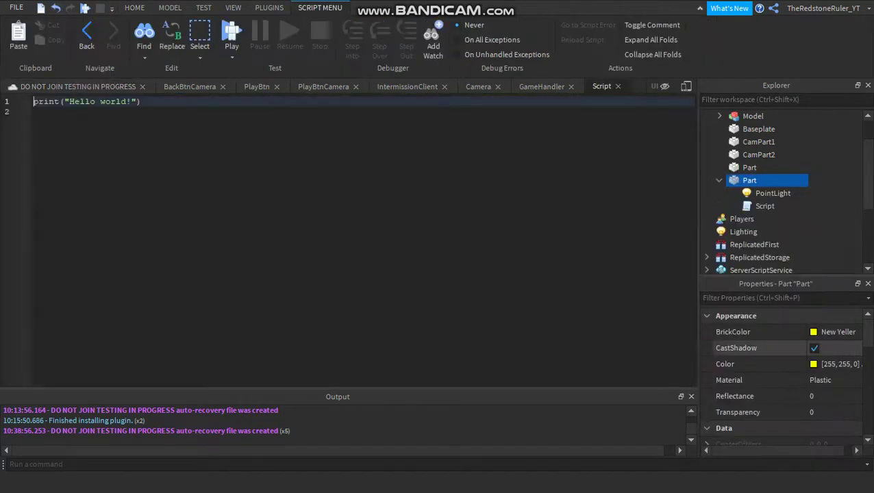
Replace the script's default code with a reference to script.Parent.PointLight.
{"action": "key", "text": "ctrl+a"}
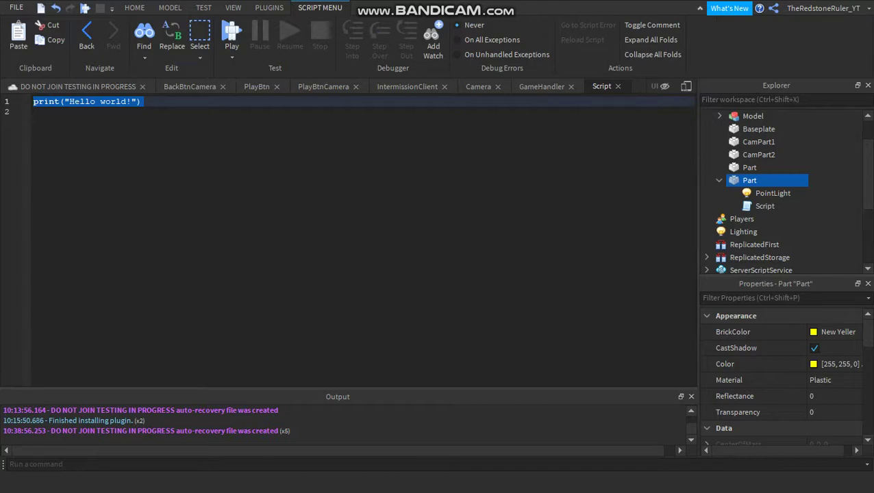
{"action": "type", "text": "script.Parent"}
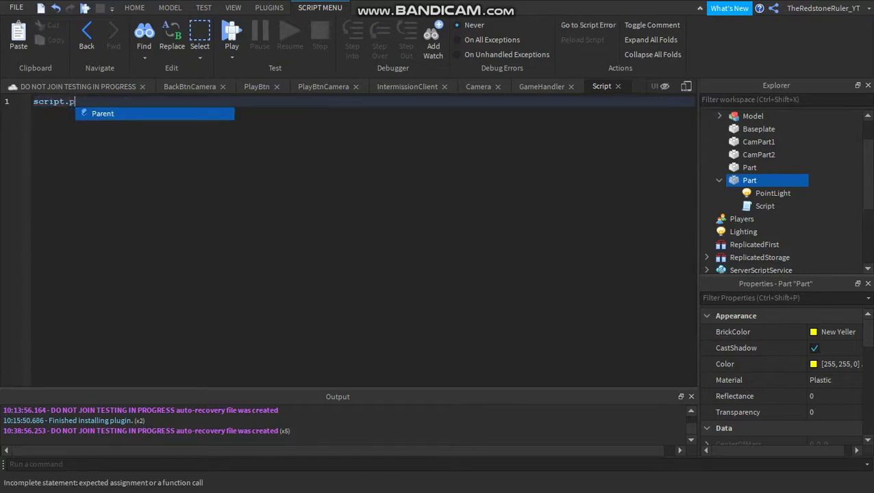
{"action": "type", "text": "."}
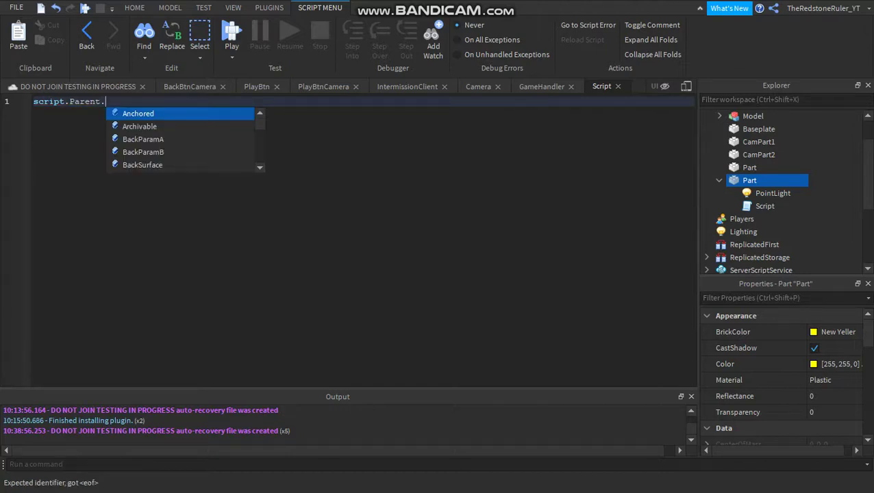
{"action": "type", "text": "po"}
{"action": "key", "text": "Tab"}
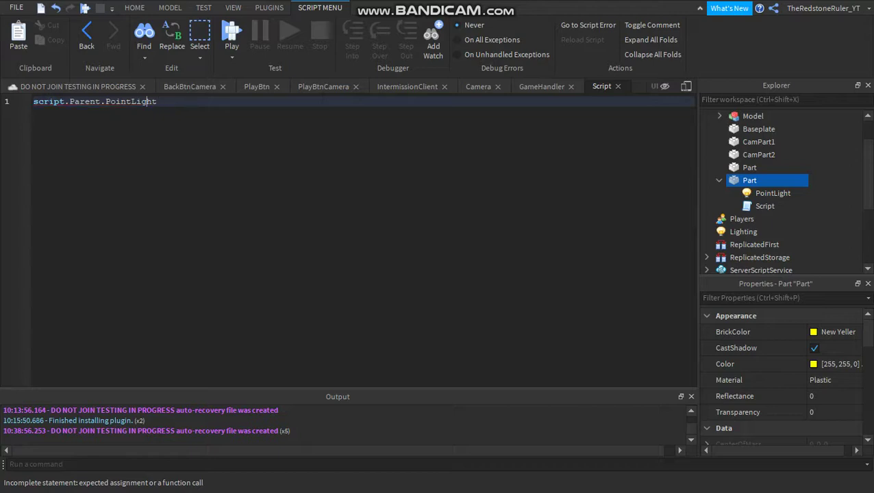
Store the PointLight reference in a variable by putting "local light =" in front of it.
{"action": "key", "text": "Left"}
{"action": "key", "text": "Left"}
{"action": "key", "text": "Left"}
{"action": "key", "text": "Left"}
{"action": "key", "text": "Left"}
{"action": "key", "text": "Left"}
{"action": "key", "text": "Left"}
{"action": "key", "text": "Left"}
{"action": "key", "text": "Left"}
{"action": "key", "text": "Left"}
{"action": "key", "text": "Left"}
{"action": "key", "text": "Left"}
{"action": "key", "text": "Left"}
{"action": "key", "text": "Left"}
{"action": "key", "text": "Left"}
{"action": "key", "text": "Left"}
{"action": "key", "text": "Left"}
{"action": "key", "text": "Left"}
{"action": "key", "text": "Left"}
{"action": "key", "text": "Left"}
{"action": "key", "text": "Left"}
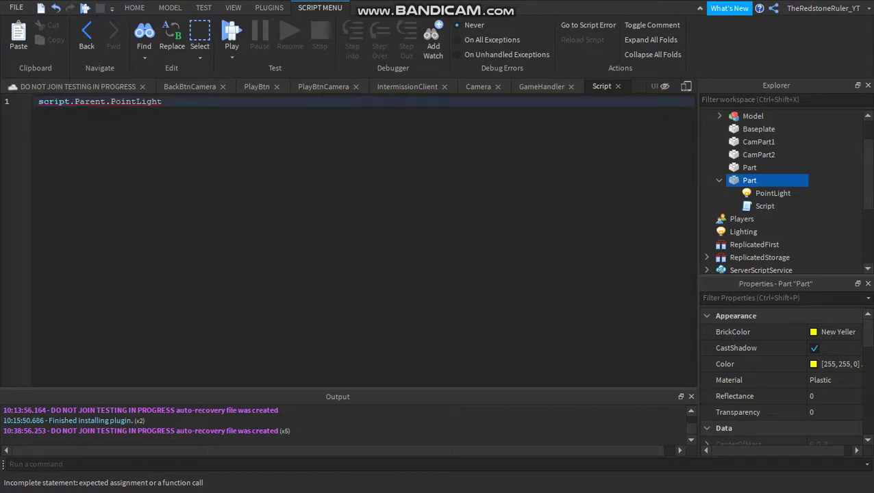
{"action": "type", "text": ";p"}
{"action": "key", "text": "BackSpace"}
{"action": "key", "text": "BackSpace"}
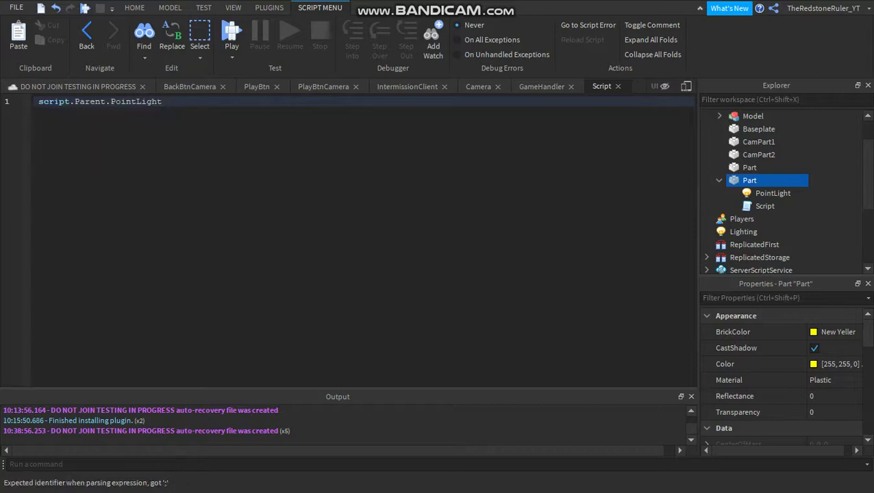
{"action": "type", "text": "l"}
{"action": "key", "text": "Tab"}
{"action": "type", "text": "l"}
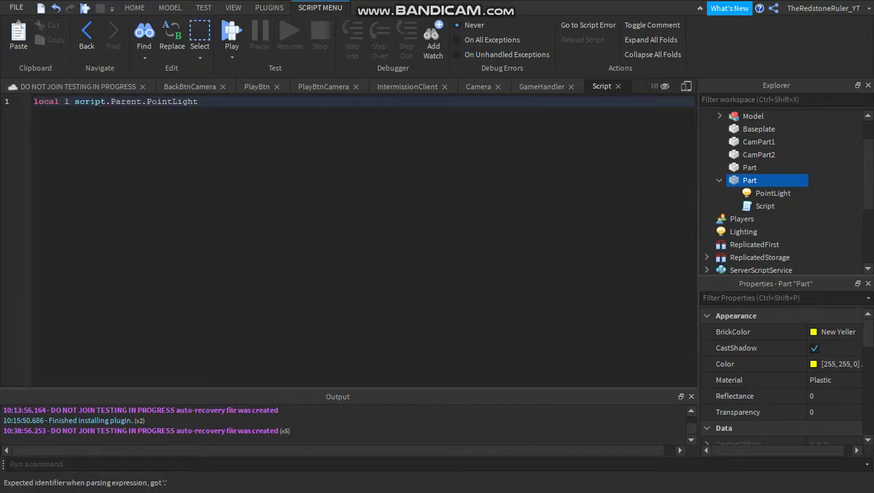
{"action": "type", "text": "ight ="}
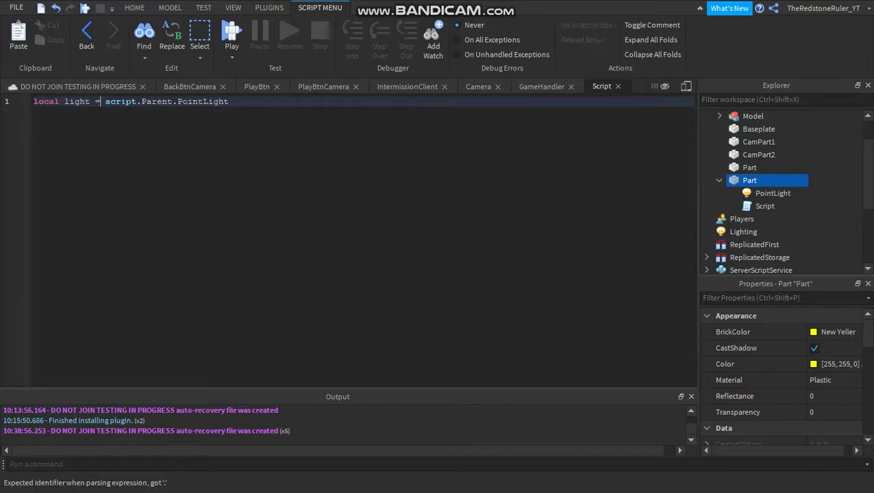
Add the statement light.Enabled = false on line 3, below the variable declaration.
{"action": "key", "text": "Right"}
{"action": "key", "text": "Right"}
{"action": "key", "text": "Right"}
{"action": "key", "text": "Right"}
{"action": "key", "text": "Right"}
{"action": "key", "text": "Right"}
{"action": "key", "text": "Right"}
{"action": "key", "text": "Right"}
{"action": "key", "text": "Right"}
{"action": "key", "text": "Right"}
{"action": "key", "text": "Right"}
{"action": "key", "text": "Right"}
{"action": "key", "text": "Right"}
{"action": "key", "text": "Right"}
{"action": "key", "text": "Right"}
{"action": "key", "text": "Right"}
{"action": "key", "text": "Right"}
{"action": "key", "text": "Right"}
{"action": "key", "text": "Right"}
{"action": "key", "text": "Right"}
{"action": "key", "text": "Return"}
{"action": "key", "text": "Return"}
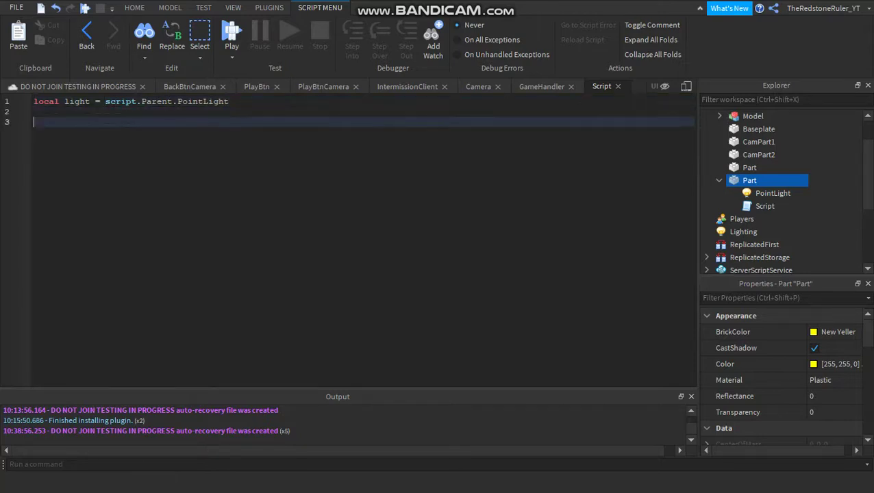
{"action": "type", "text": "light."}
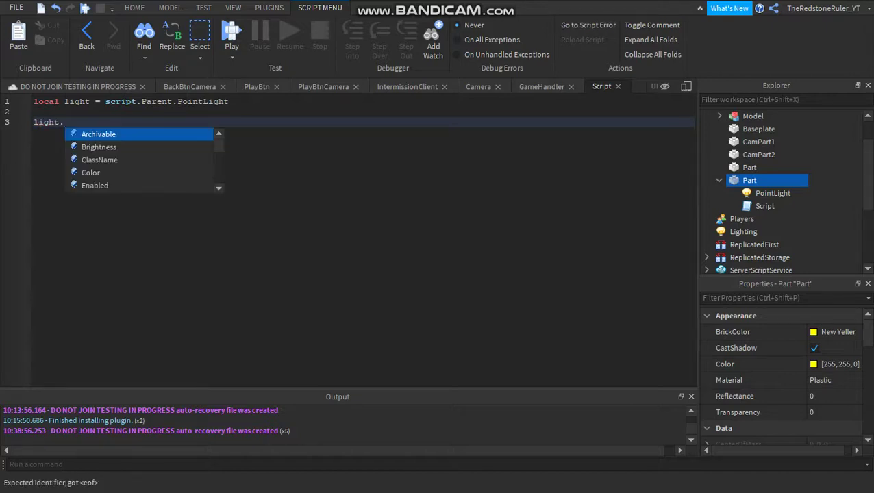
{"action": "key", "text": "Down"}
{"action": "key", "text": "Down"}
{"action": "key", "text": "Down"}
{"action": "key", "text": "Down"}
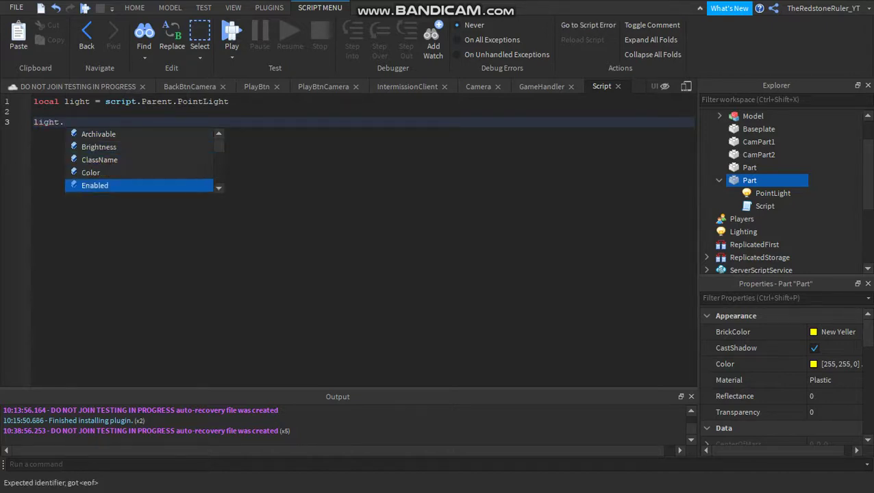
{"action": "key", "text": "Return"}
{"action": "type", "text": "= false"}
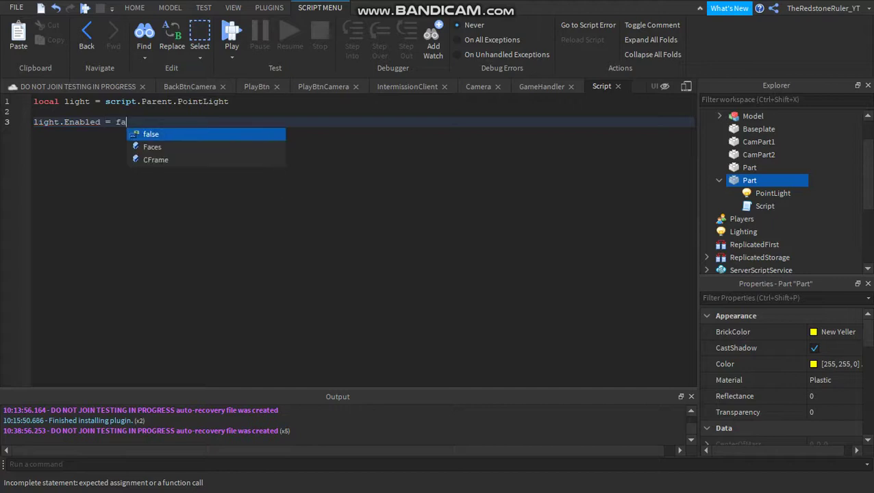
{"action": "key", "text": "shift+Left"}
{"action": "key", "text": "shift+Left"}
{"action": "key", "text": "shift+Left"}
{"action": "key", "text": "shift+Left"}
{"action": "key", "text": "shift+Left"}
{"action": "key", "text": "shift+Left"}
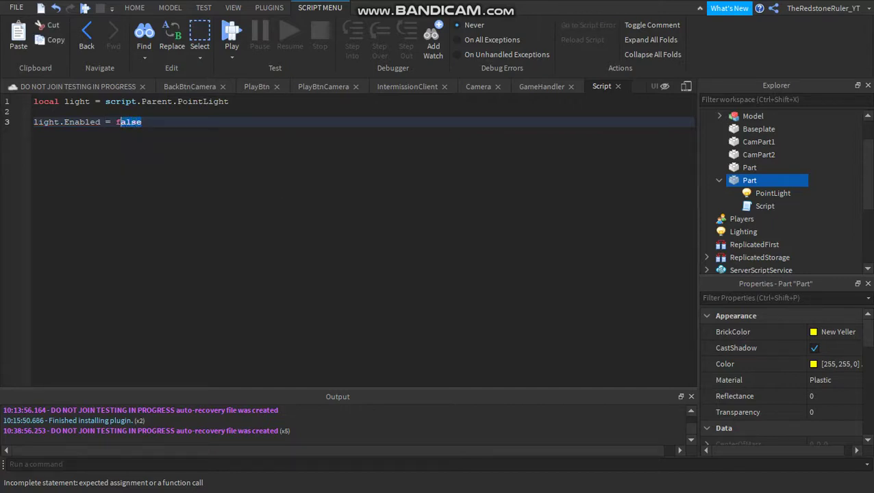
{"action": "key", "text": "Right"}
Add a random delay on line 5 with wait(math.random(1,5)).
{"action": "key", "text": "Return"}
{"action": "key", "text": "Return"}
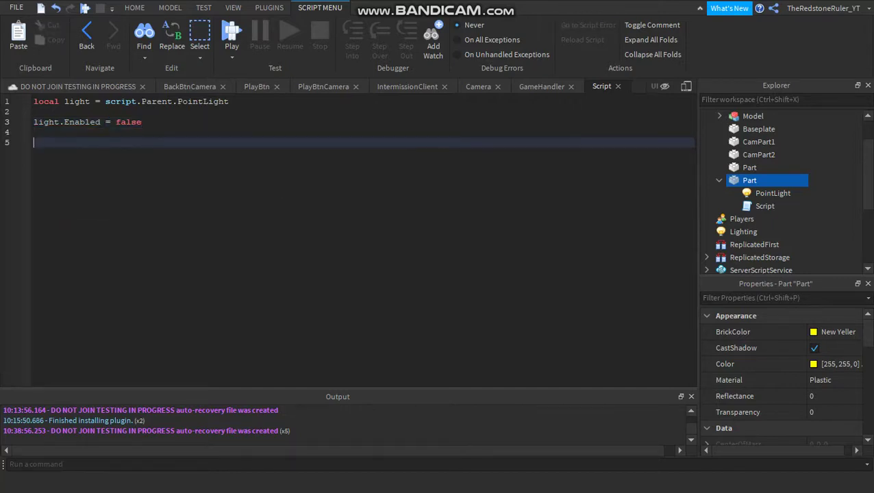
{"action": "type", "text": "wait("}
{"action": "type", "text": "math"}
{"action": "type", "text": ".random"}
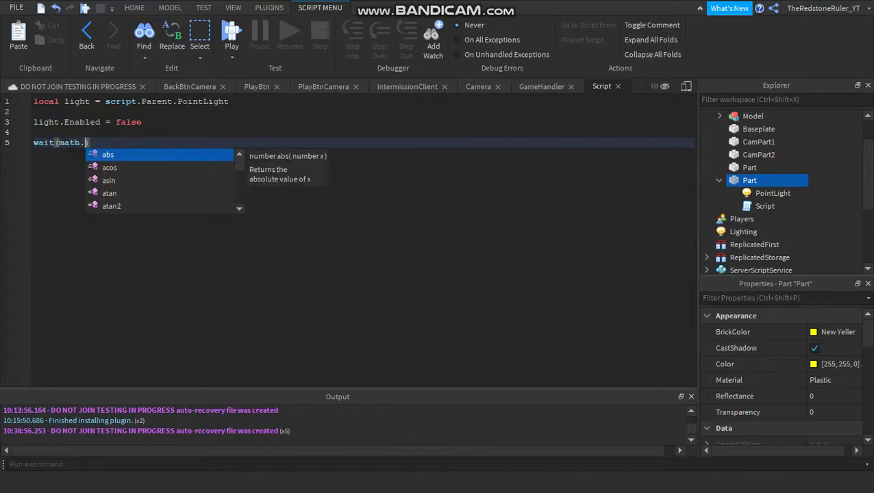
{"action": "type", "text": "("}
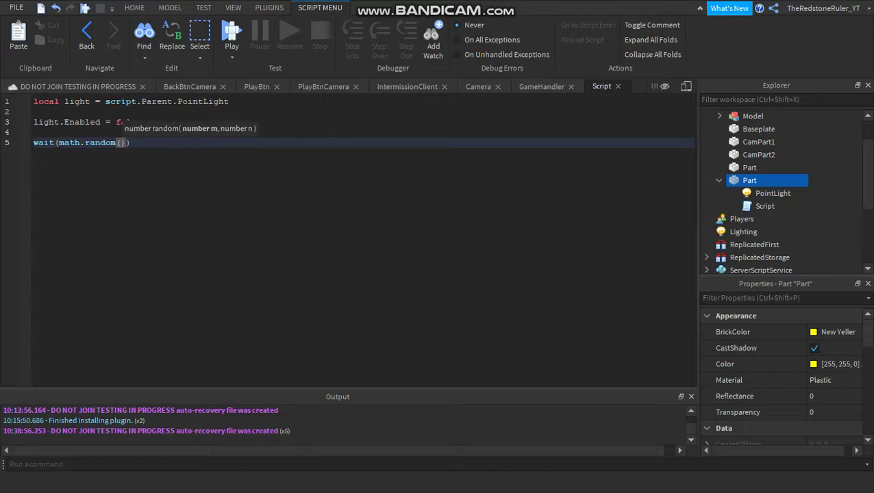
{"action": "type", "text": "1,1"}
{"action": "key", "text": "BackSpace"}
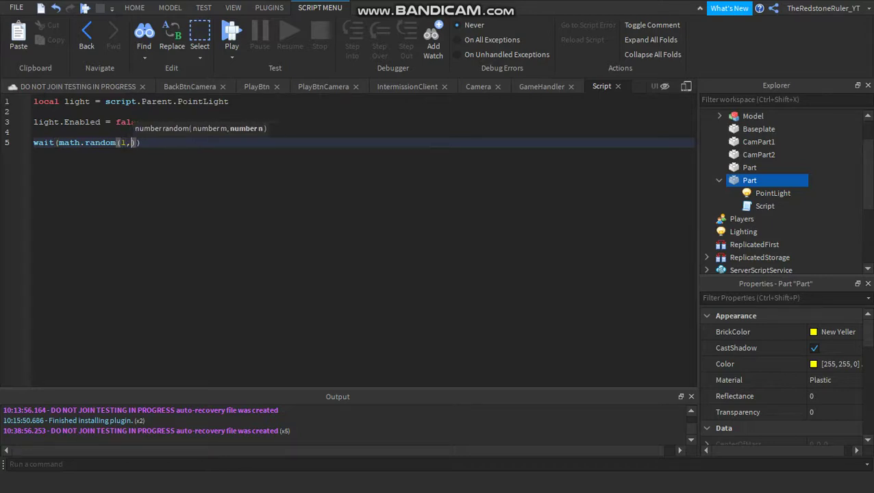
{"action": "type", "text": "5))"}
{"action": "key", "text": "Return"}
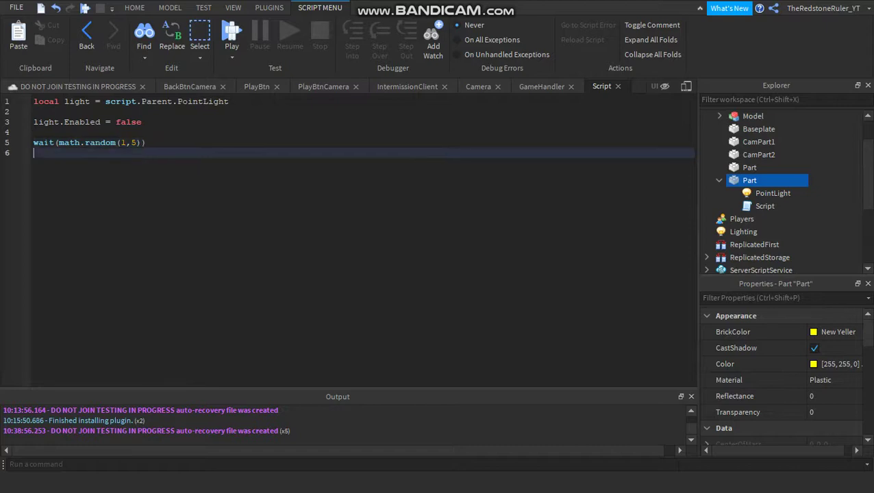
Add the statement light.Enabled = true on line 7, below the random delay.
{"action": "key", "text": "Return"}
{"action": "type", "text": "lig"}
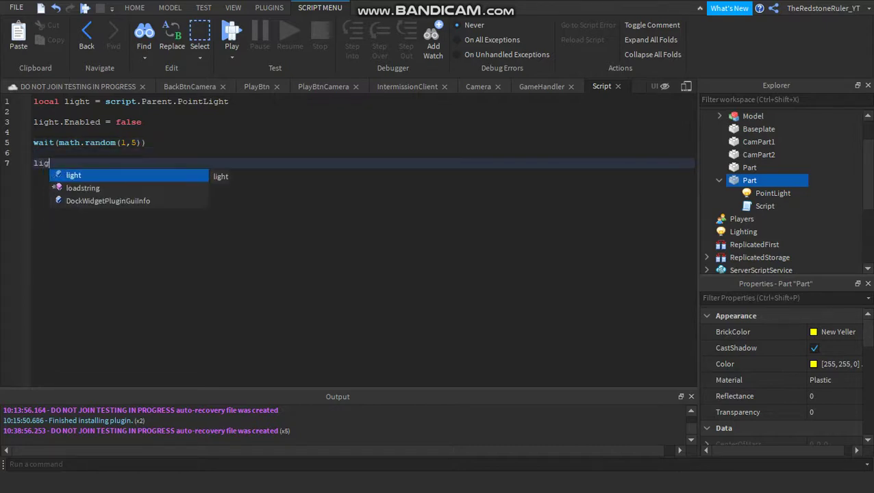
{"action": "type", "text": "ht.Enabled"}
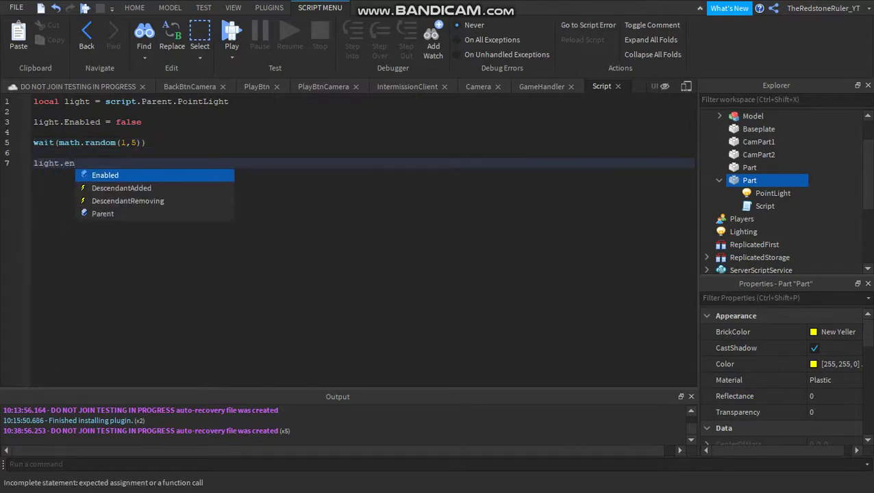
{"action": "type", "text": " = true"}
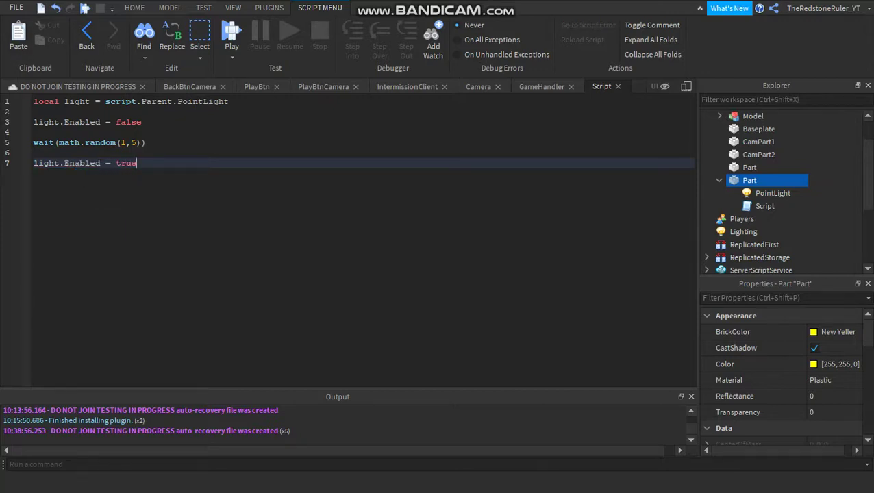
Duplicate the wait(math.random(1,5)) and light.Enabled = true statements onto lines 9 to 11.
{"action": "left_click_drag", "start_coordinate": [137, 163], "coordinate": [33, 143]}
{"action": "key", "text": "ctrl+c"}
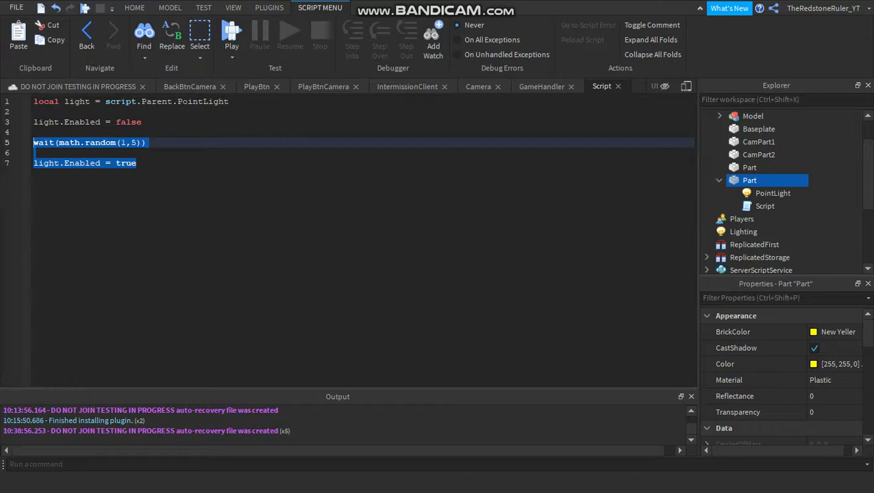
{"action": "left_click", "coordinate": [137, 163]}
{"action": "key", "text": "Return"}
{"action": "key", "text": "Return"}
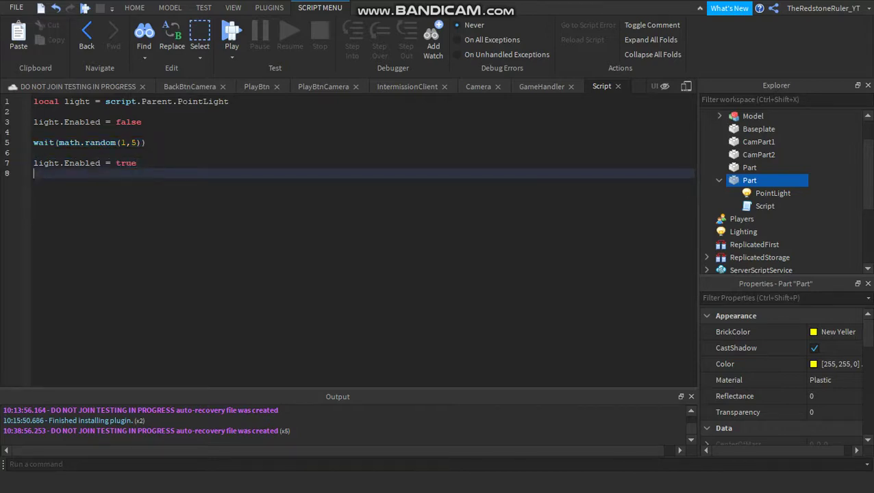
{"action": "key", "text": "ctrl+v"}
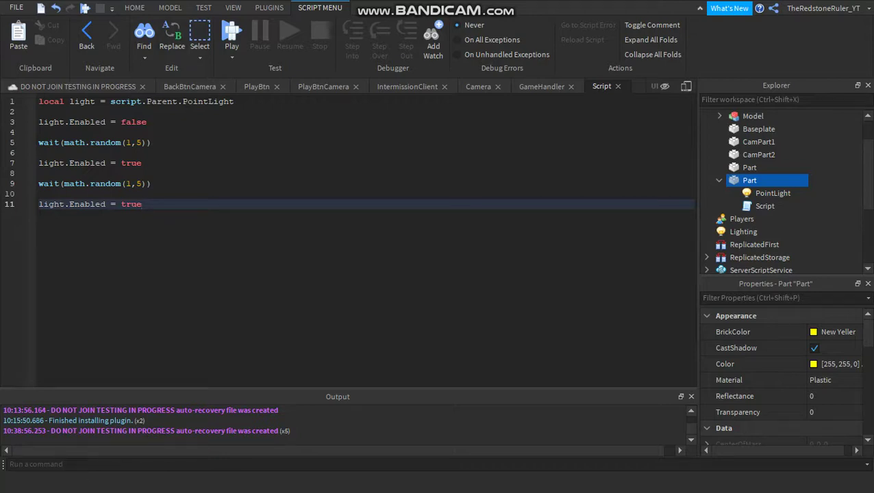
Change the duplicated statement on line 11 to light.Enabled = false.
{"action": "key", "text": "BackSpace"}
{"action": "key", "text": "BackSpace"}
{"action": "key", "text": "BackSpace"}
{"action": "key", "text": "BackSpace"}
{"action": "type", "text": "fal;se"}
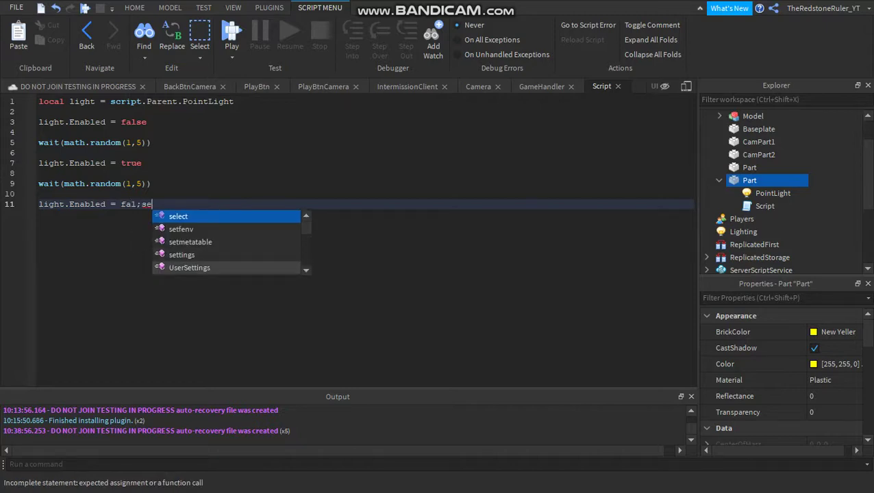
{"action": "key", "text": "BackSpace"}
{"action": "key", "text": "BackSpace"}
{"action": "key", "text": "BackSpace"}
{"action": "type", "text": "se"}
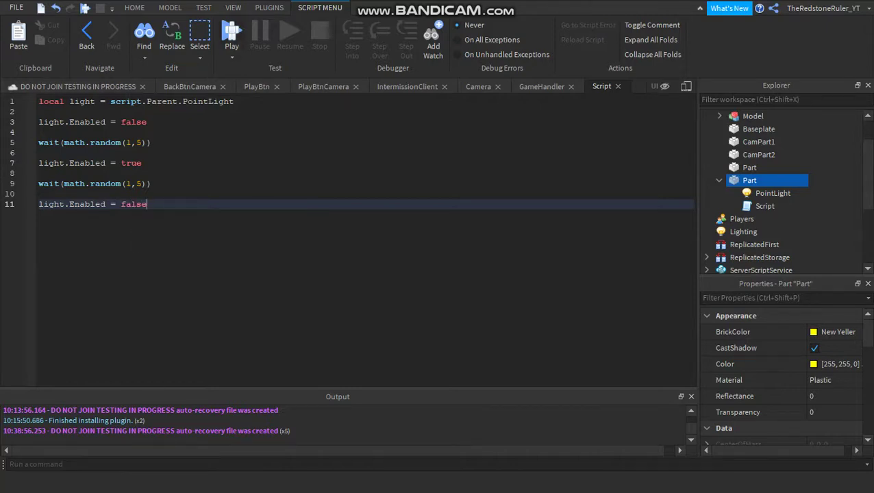
Run a playtest to check how the scripted lamp behaves, and stop it.
{"action": "left_click", "coordinate": [232, 33]}
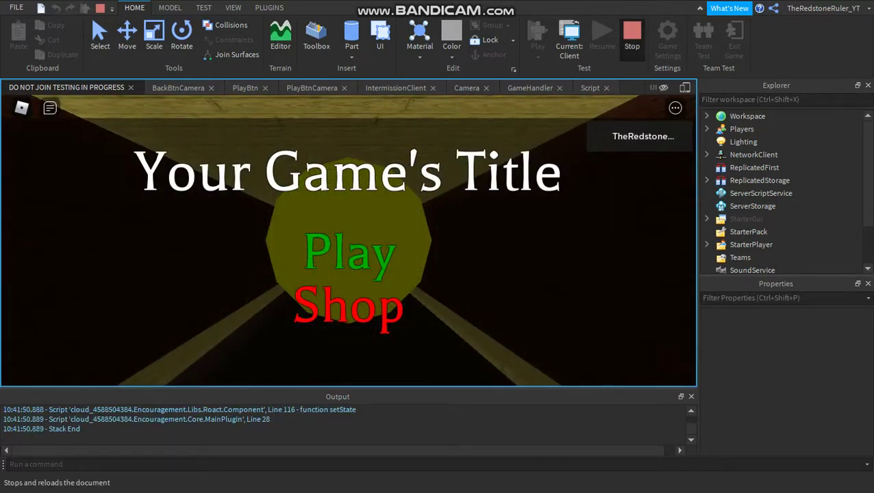
{"action": "left_click", "coordinate": [631, 38]}
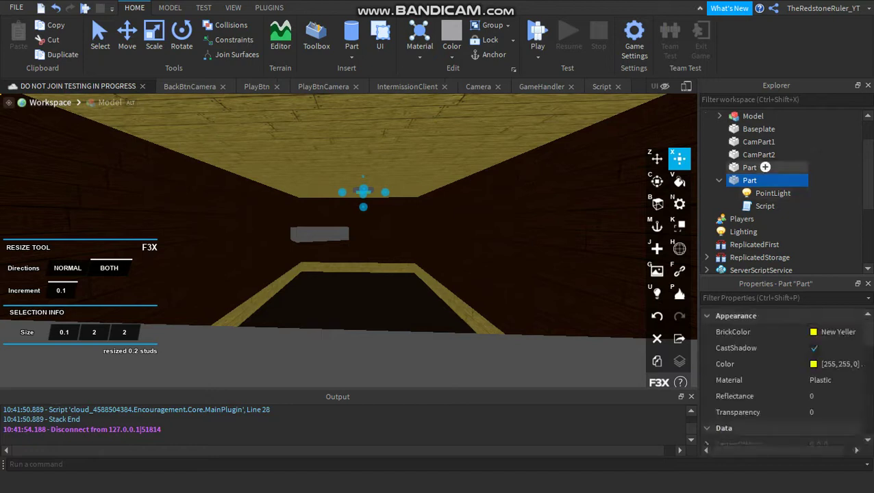
Set the Transparency of CamPart1 and CamPart2 to 1.
{"action": "left_click", "coordinate": [773, 155]}
{"action": "left_click", "coordinate": [779, 142], "text": "ctrl"}
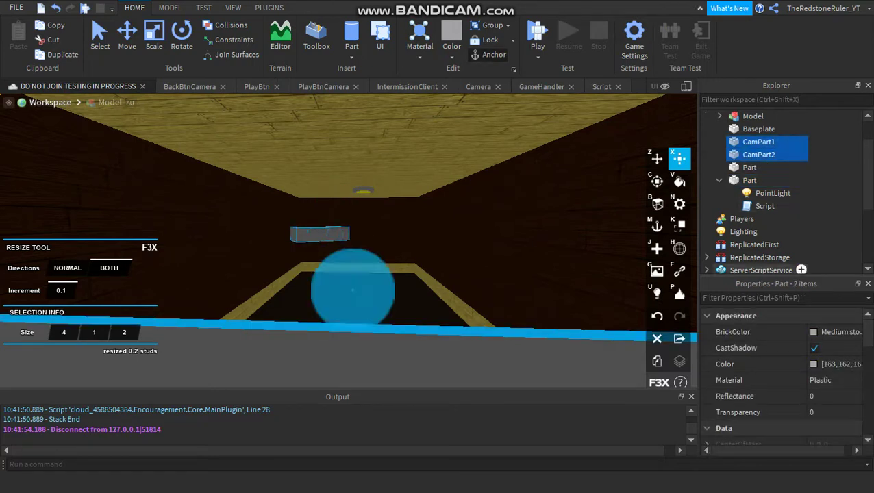
{"action": "scroll", "coordinate": [753, 379], "scroll_direction": "down", "scroll_amount": 4}
{"action": "scroll", "coordinate": [781, 377], "scroll_direction": "up", "scroll_amount": 4}
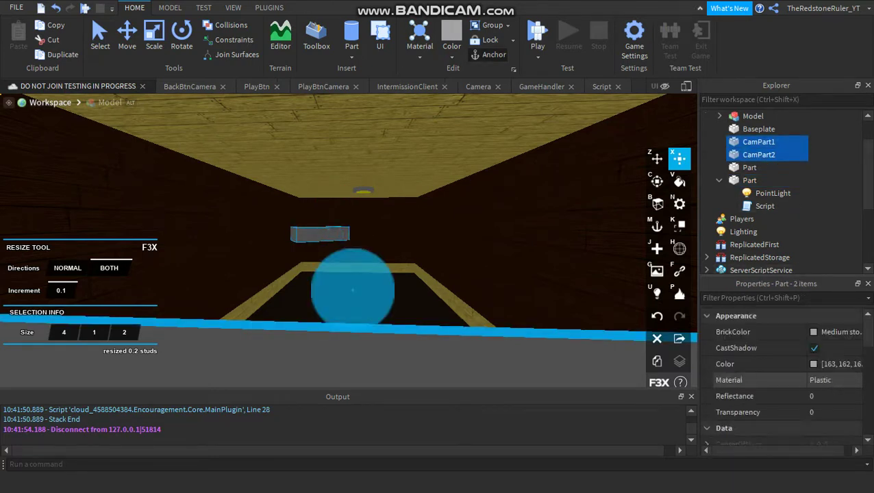
{"action": "left_click", "coordinate": [818, 412]}
{"action": "type", "text": "1"}
{"action": "key", "text": "Return"}
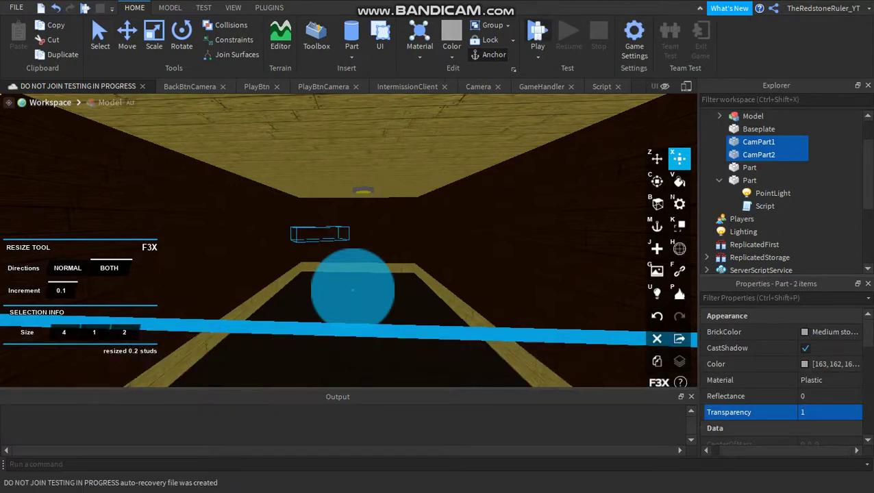
Playtest the room again with the transparent camera parts, and stop the test.
{"action": "key", "text": "F5"}
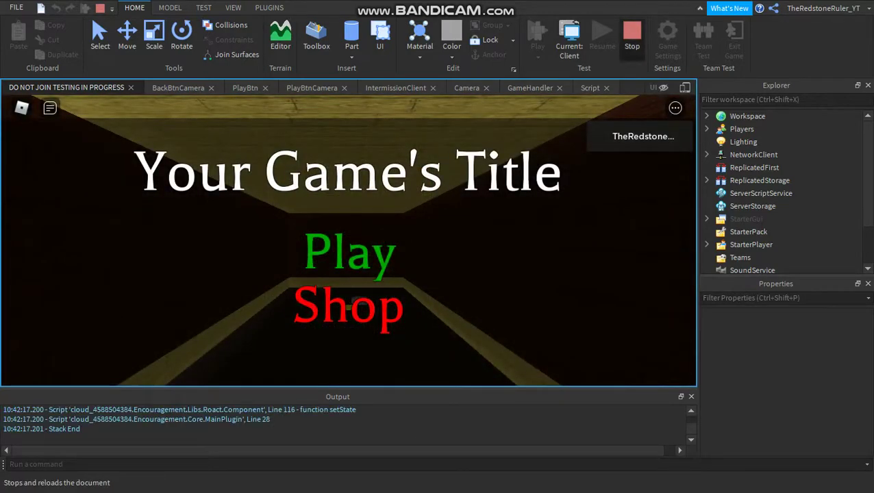
{"action": "left_click", "coordinate": [631, 36]}
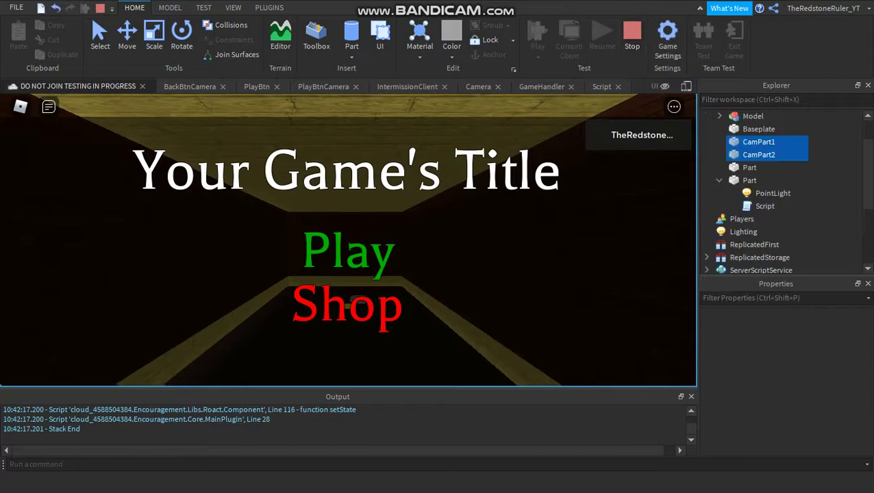
Anchor both Part objects that make up the ceiling lamp.
{"action": "left_click", "coordinate": [749, 181]}
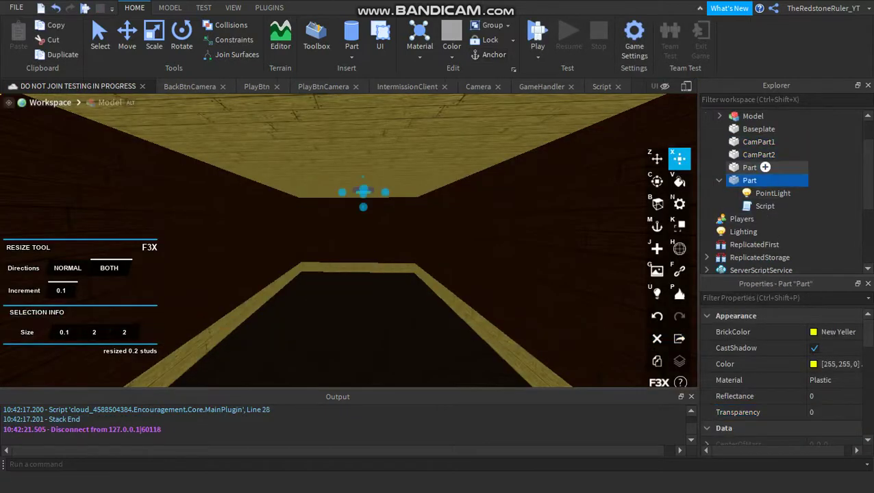
{"action": "left_click", "coordinate": [749, 167], "text": "ctrl"}
{"action": "left_click", "coordinate": [489, 55]}
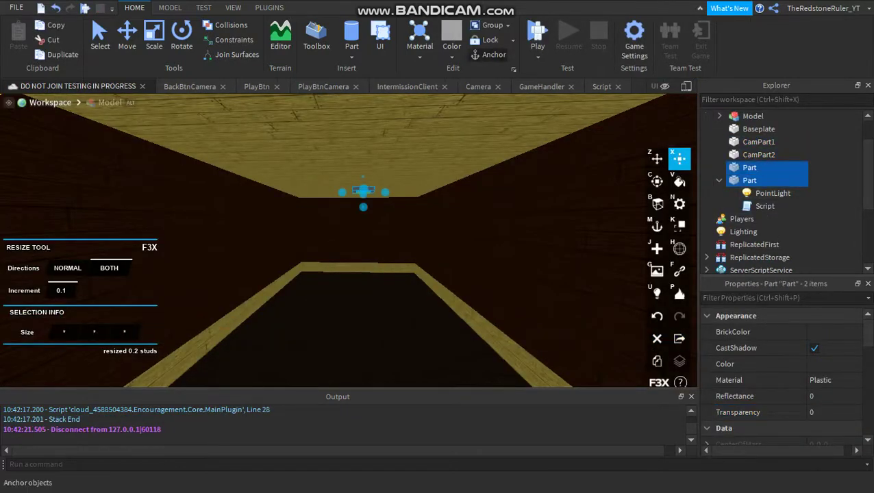
Playtest the anchored lamp, look through the output messages, and stop the test.
{"action": "left_click", "coordinate": [538, 32]}
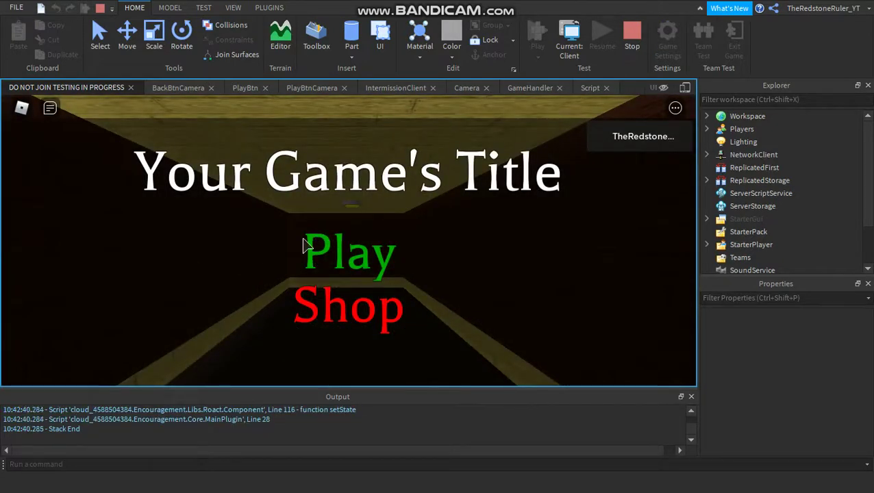
{"action": "scroll", "coordinate": [346, 426], "scroll_direction": "up", "scroll_amount": 2}
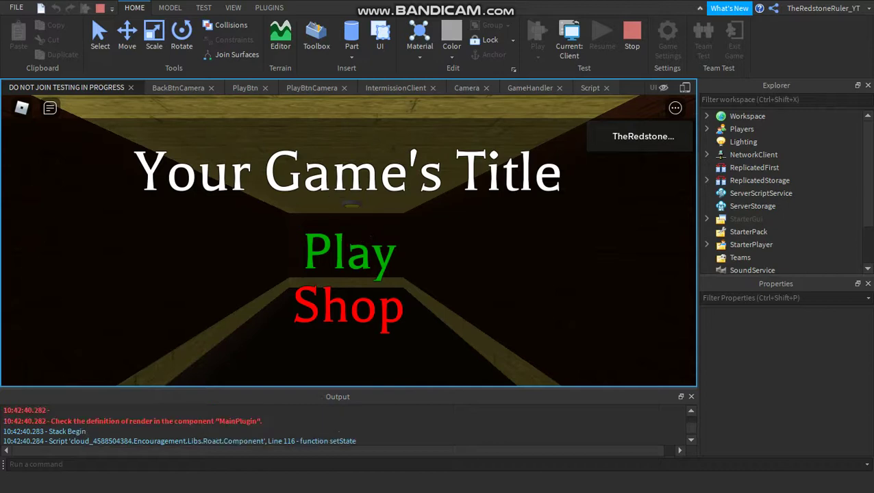
{"action": "scroll", "coordinate": [353, 425], "scroll_direction": "up", "scroll_amount": 3}
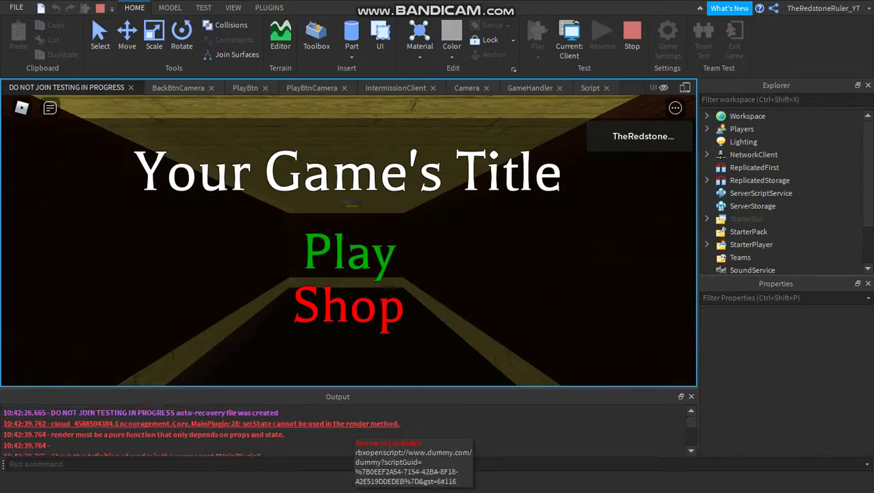
{"action": "scroll", "coordinate": [352, 425], "scroll_direction": "down", "scroll_amount": 5}
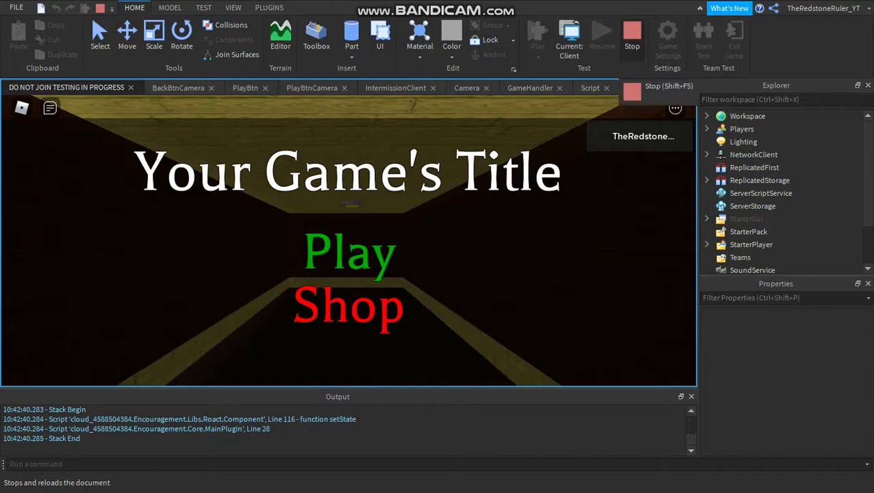
{"action": "left_click", "coordinate": [631, 37]}
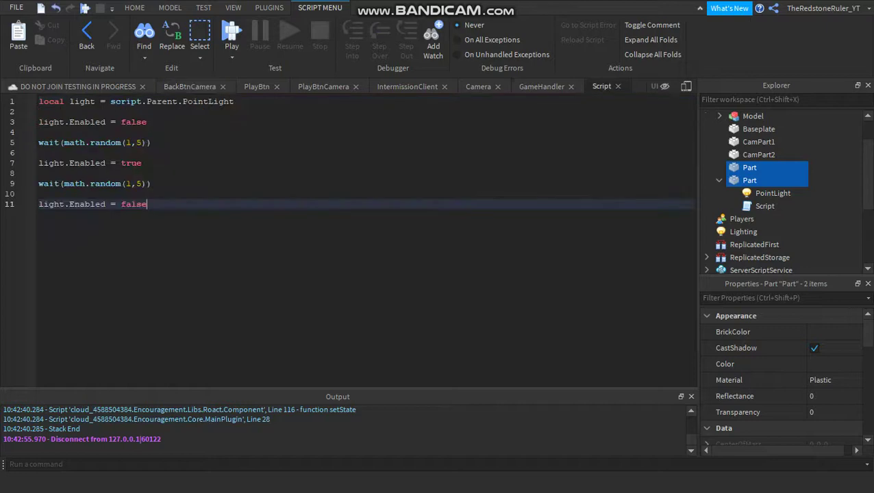
Replace the random delay on line 9 of the lamp script with wait(1).
{"action": "mouse_move", "coordinate": [152, 184]}
{"action": "left_mouse_down"}
{"action": "mouse_move", "coordinate": [39, 183]}
{"action": "mouse_move", "coordinate": [143, 184]}
{"action": "left_mouse_up"}
{"action": "left_click", "coordinate": [76, 184]}
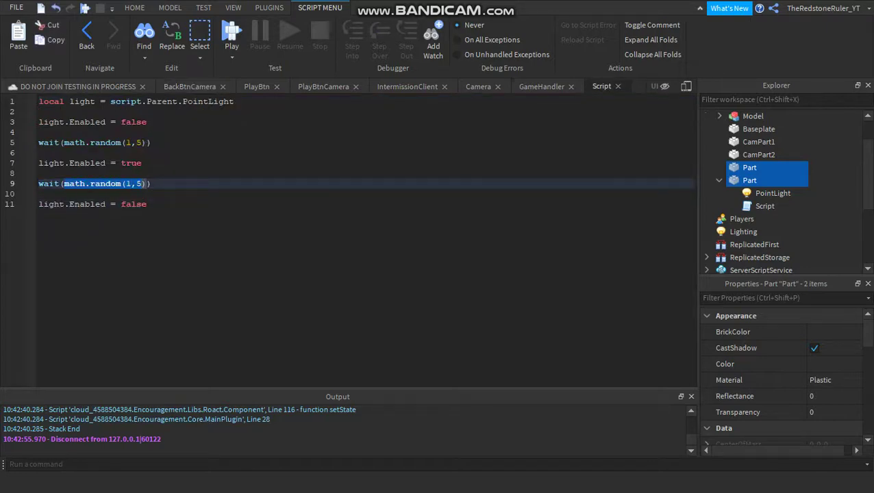
{"action": "key", "text": "shift+Right"}
{"action": "key", "text": "BackSpace"}
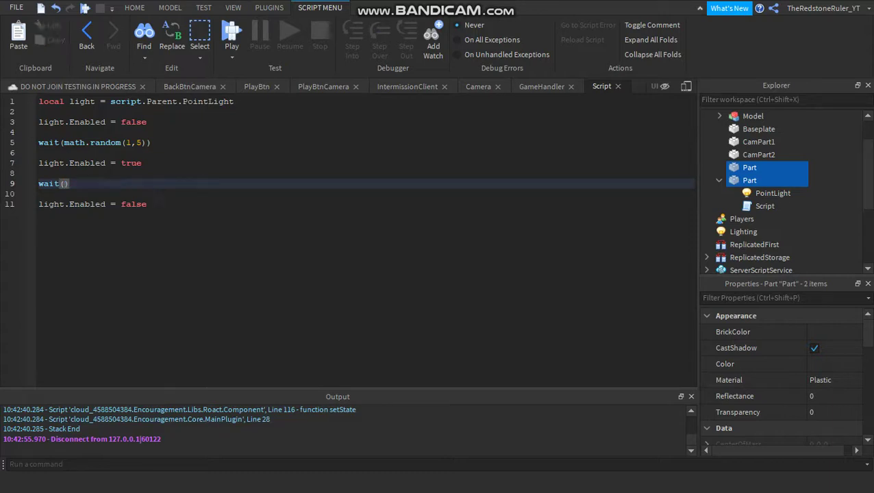
{"action": "type", "text": "1"}
Clear the math.random(1,5) argument from the wait call on line 5.
{"action": "left_click", "coordinate": [39, 173]}
{"action": "key", "text": "Up"}
{"action": "key", "text": "Up"}
{"action": "key", "text": "Up"}
{"action": "key", "text": "Right"}
{"action": "key", "text": "Right"}
{"action": "key", "text": "Right"}
{"action": "key", "text": "Right"}
{"action": "key", "text": "Right"}
{"action": "key", "text": "Right"}
{"action": "key", "text": "Right"}
{"action": "key", "text": "Right"}
{"action": "key", "text": "Right"}
{"action": "key", "text": "Right"}
{"action": "key", "text": "Right"}
{"action": "key", "text": "Right"}
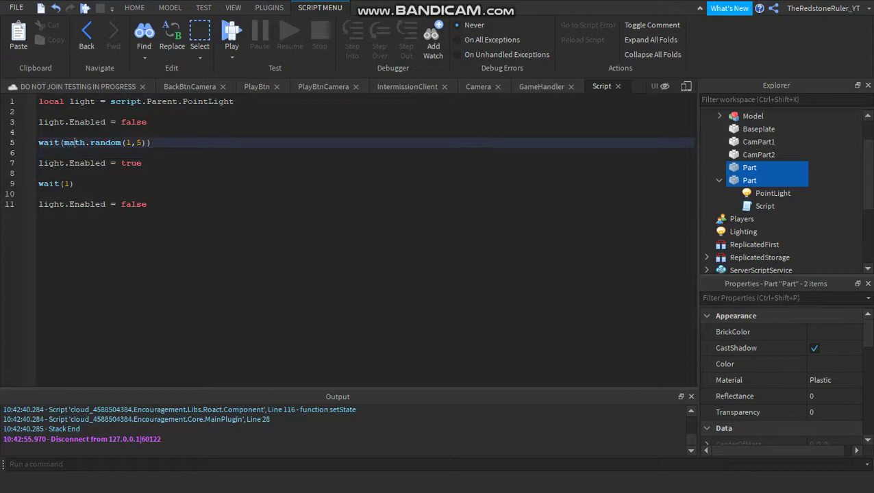
{"action": "key", "text": "Right"}
{"action": "key", "text": "Right"}
{"action": "key", "text": "Right"}
{"action": "key", "text": "Right"}
{"action": "key", "text": "BackSpace"}
{"action": "key", "text": "BackSpace"}
{"action": "key", "text": "BackSpace"}
{"action": "key", "text": "BackSpace"}
{"action": "key", "text": "BackSpace"}
{"action": "key", "text": "BackSpace"}
{"action": "key", "text": "BackSpace"}
{"action": "key", "text": "BackSpace"}
{"action": "key", "text": "BackSpace"}
{"action": "key", "text": "BackSpace"}
{"action": "key", "text": "BackSpace"}
{"action": "key", "text": "BackSpace"}
{"action": "key", "text": "BackSpace"}
{"action": "key", "text": "BackSpace"}
{"action": "key", "text": "BackSpace"}
{"action": "key", "text": "BackSpace"}
{"action": "key", "text": "BackSpace"}
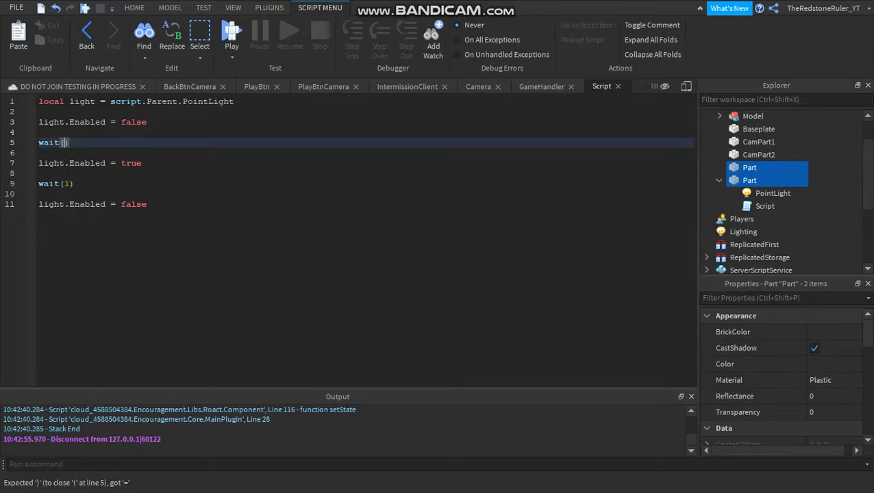
{"action": "type", "text": "0.1,"}
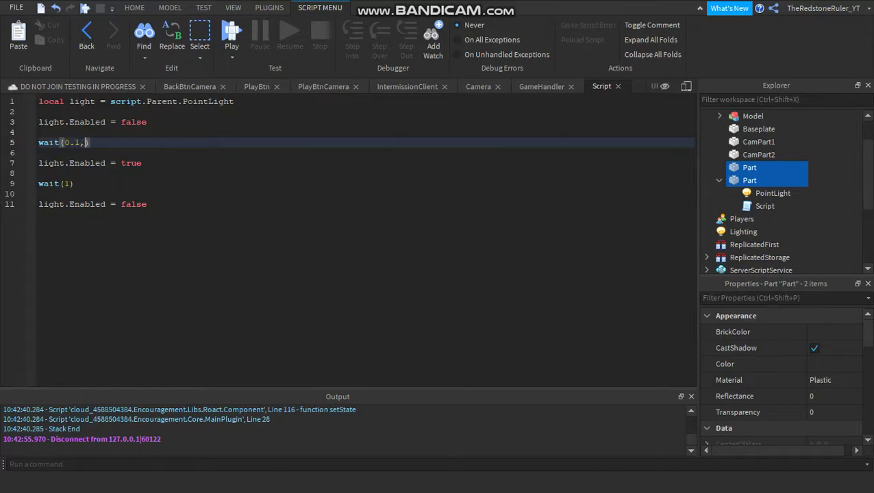
{"action": "key", "text": "BackSpace"}
{"action": "key", "text": "BackSpace"}
{"action": "key", "text": "BackSpace"}
{"action": "key", "text": "BackSpace"}
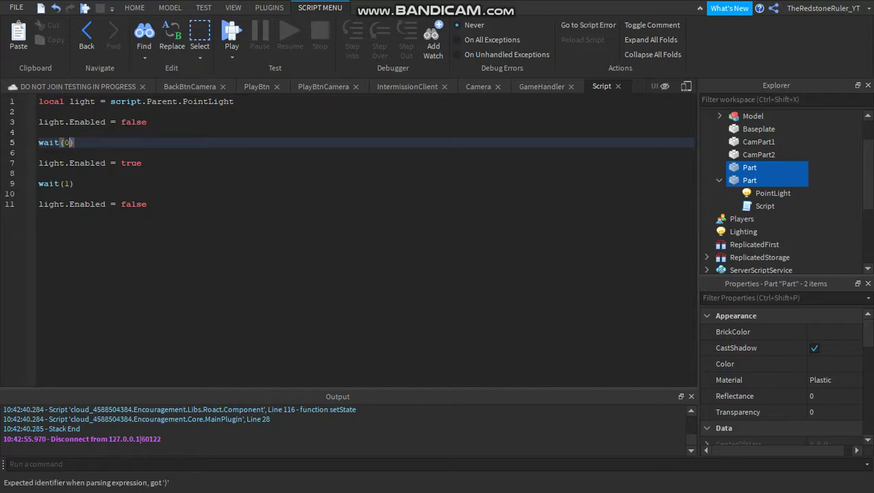
Fill in the delay on line 5 as wait(math.random(0.8,0)).
{"action": "type", "text": "ma"}
{"action": "type", "text": "th.random"}
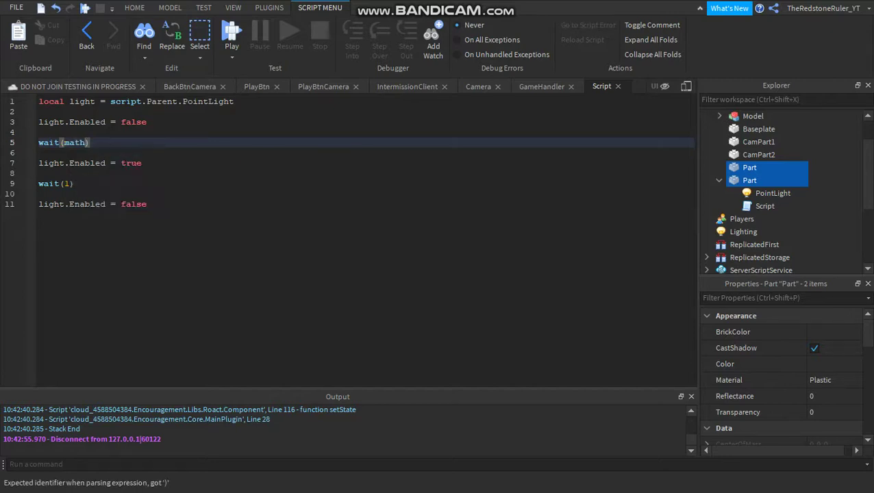
{"action": "type", "text": "("}
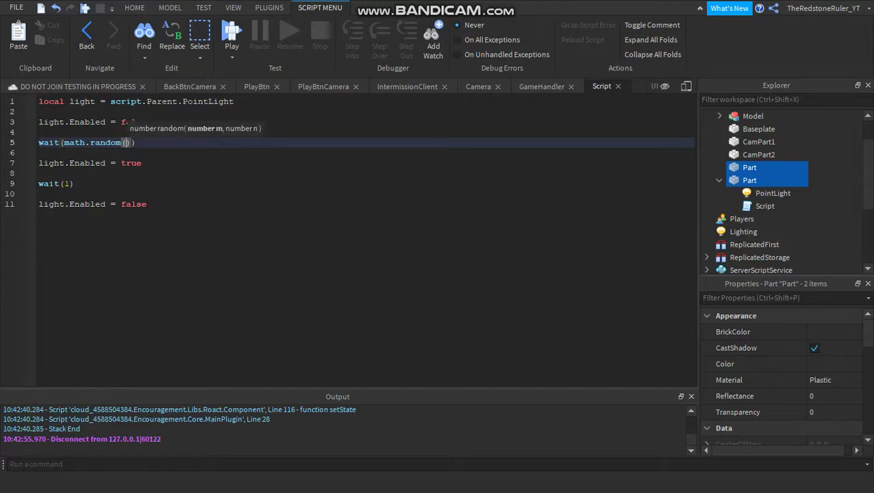
{"action": "type", "text": "0,"}
{"action": "key", "text": "BackSpace"}
{"action": "key", "text": "BackSpace"}
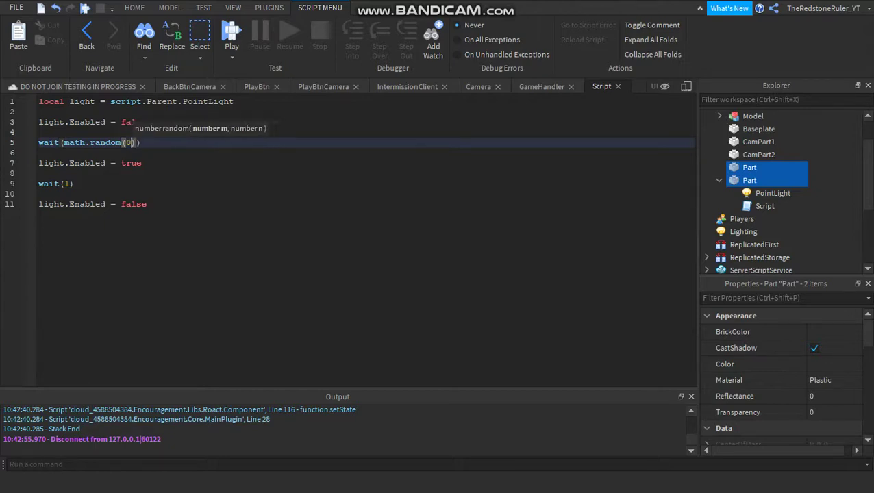
{"action": "type", "text": "."}
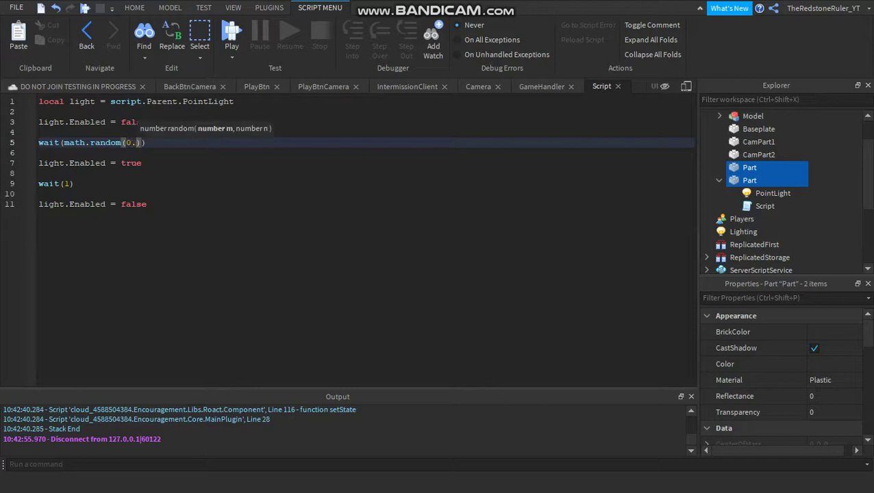
{"action": "type", "text": "8,"}
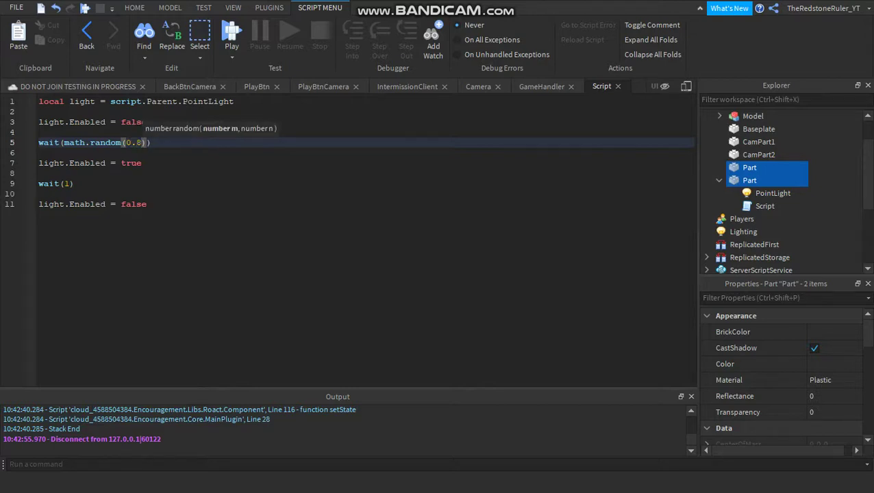
{"action": "type", "text": "0.1"}
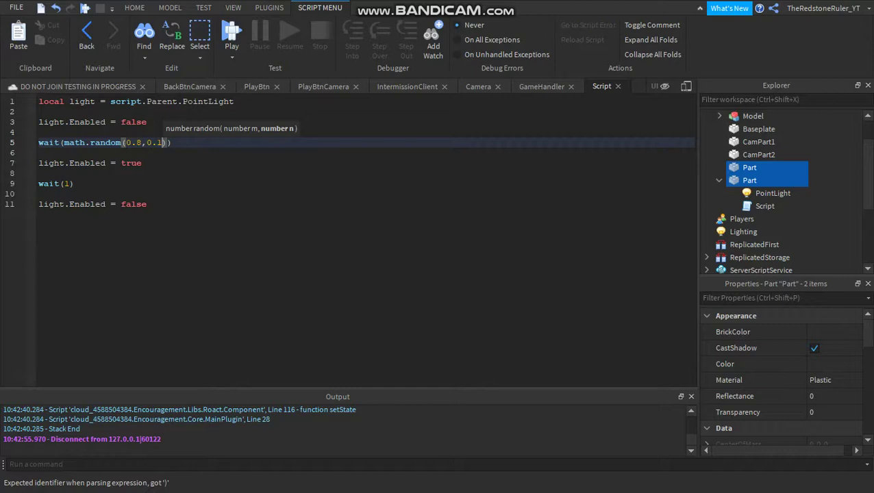
{"action": "key", "text": "BackSpace"}
{"action": "key", "text": "BackSpace"}
Replace the wait(1) on line 9 with a copy of line 5's wait(math.random(0.8,0)).
{"action": "left_click_drag", "start_coordinate": [164, 143], "coordinate": [39, 142]}
{"action": "key", "text": "ctrl+c"}
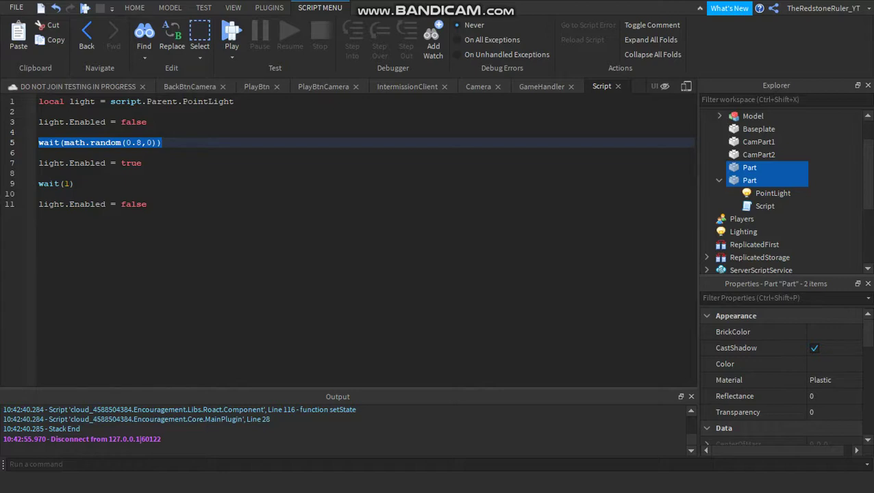
{"action": "left_click_drag", "start_coordinate": [76, 184], "coordinate": [39, 184]}
{"action": "key", "text": "ctrl+v"}
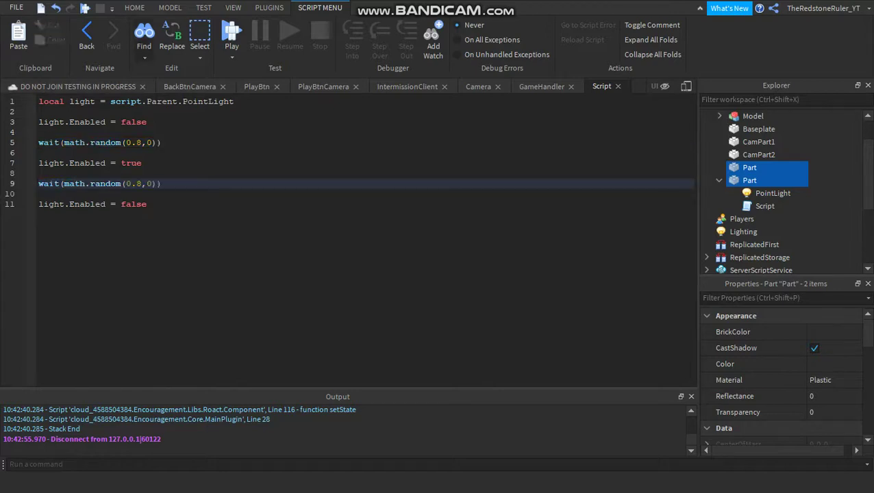
Start a playtest, enter the game with Play, and select the PointLight inside the lamp part in Workspace.
{"action": "left_click", "coordinate": [232, 32]}
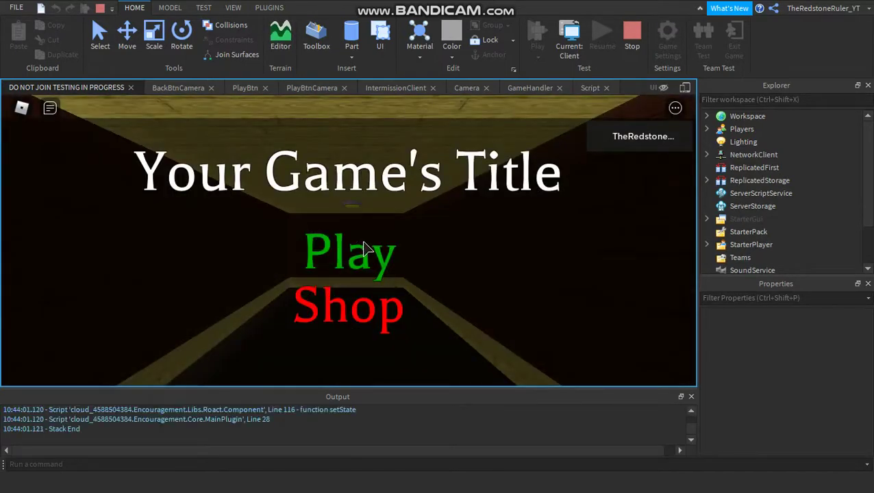
{"action": "left_click", "coordinate": [329, 254]}
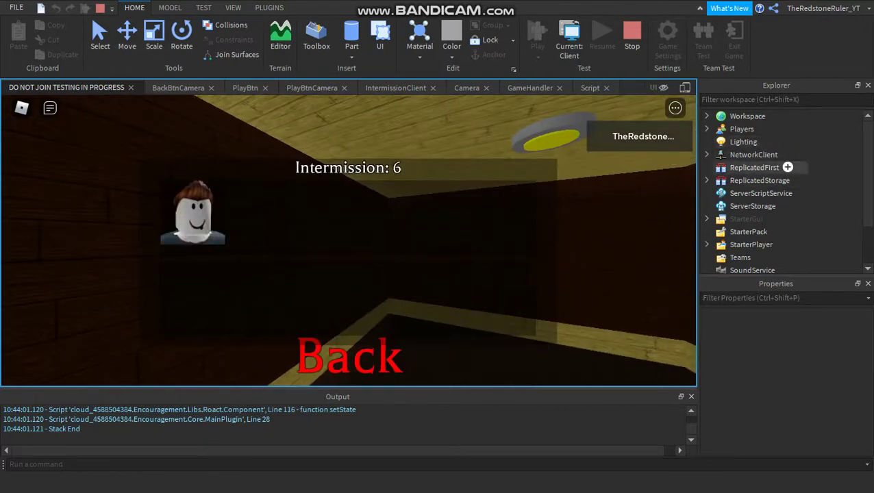
{"action": "left_click", "coordinate": [707, 128]}
{"action": "left_click", "coordinate": [707, 129]}
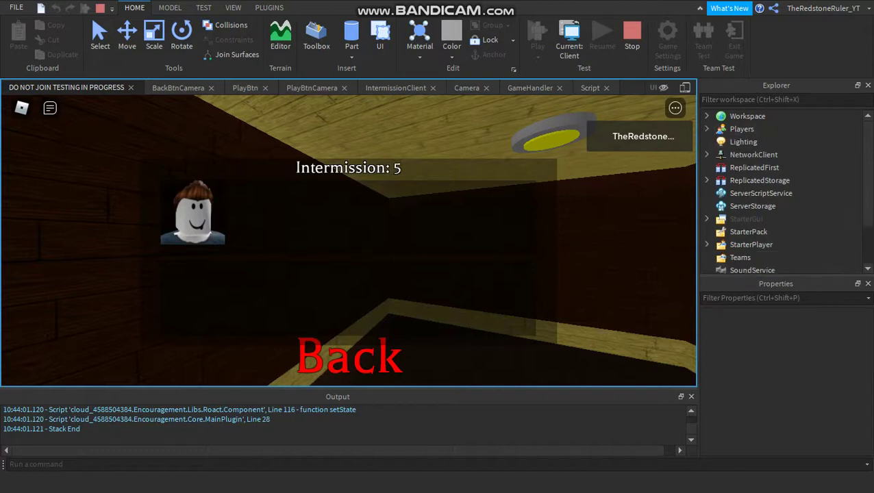
{"action": "left_click", "coordinate": [707, 117]}
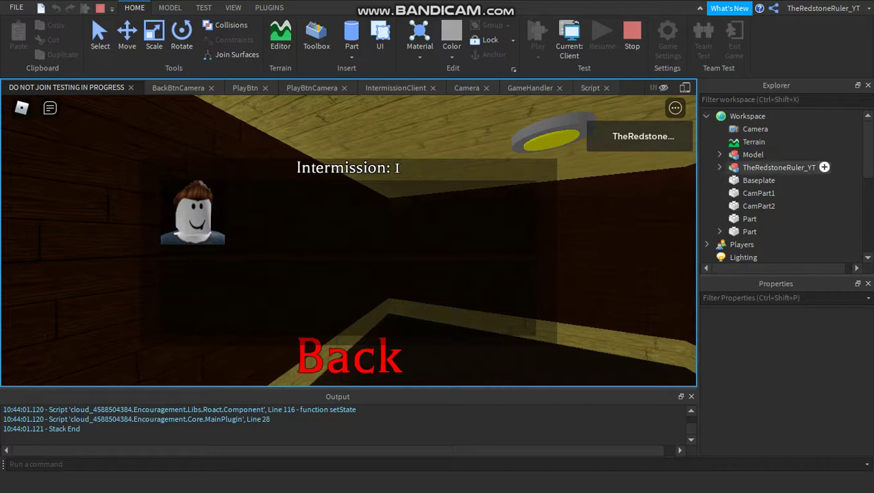
{"action": "left_click", "coordinate": [765, 231]}
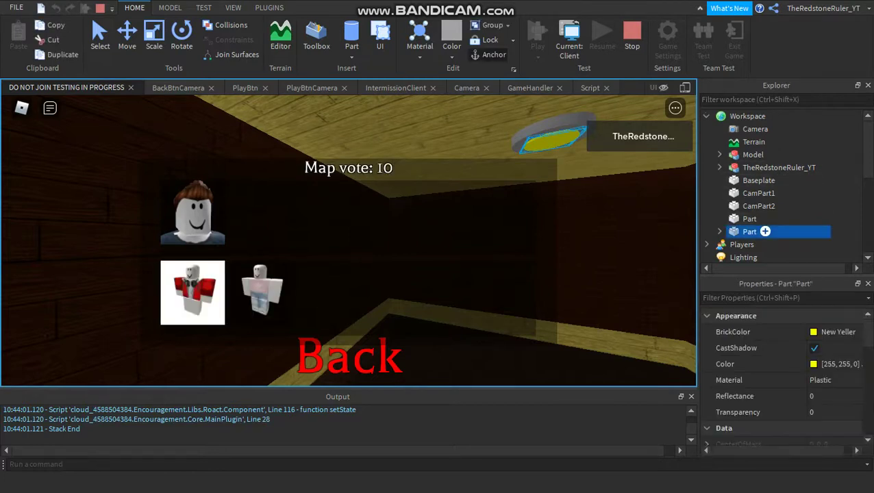
{"action": "left_click", "coordinate": [719, 232]}
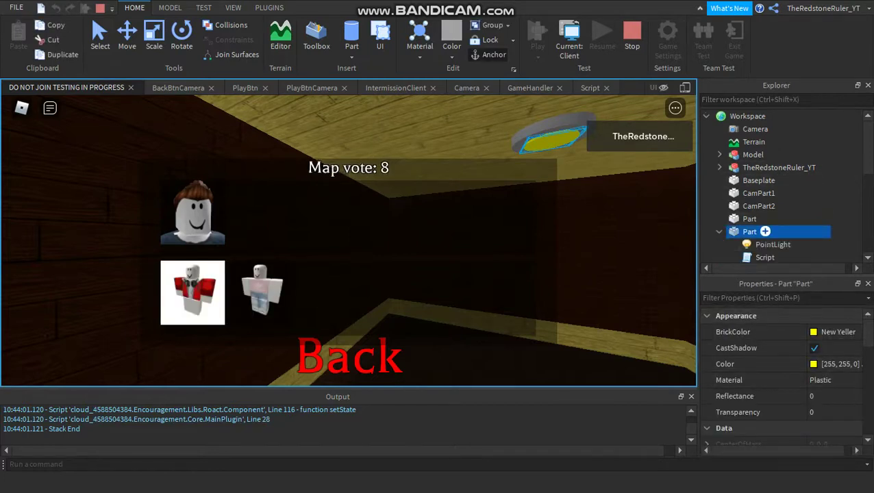
{"action": "left_click", "coordinate": [771, 244]}
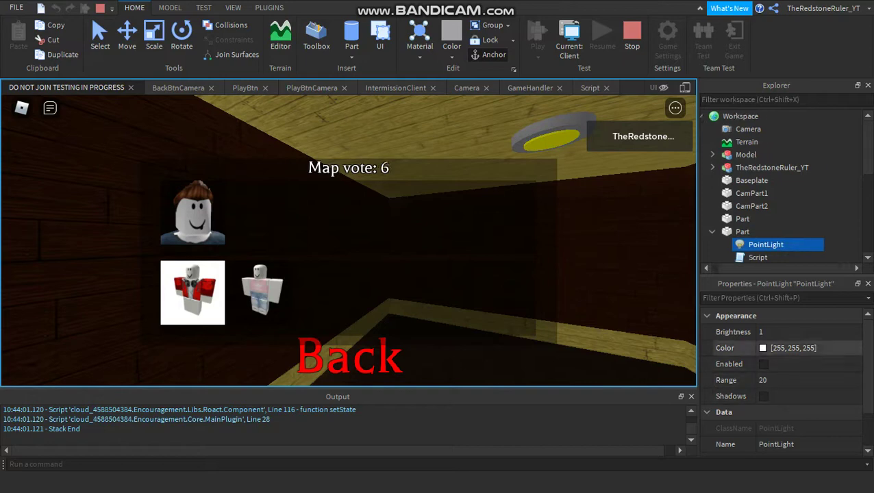
Switch the PointLight's Enabled property on and off repeatedly during the playtest, and stop the test.
{"action": "left_click", "coordinate": [764, 364]}
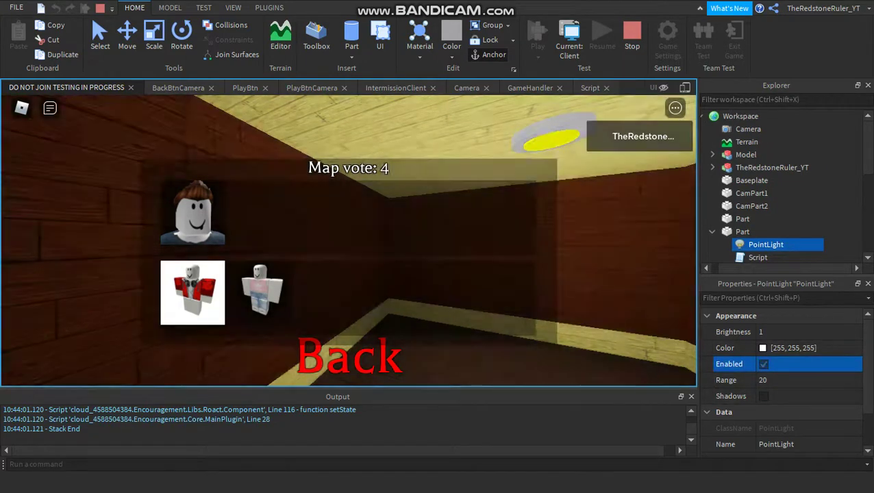
{"action": "left_click", "coordinate": [763, 364]}
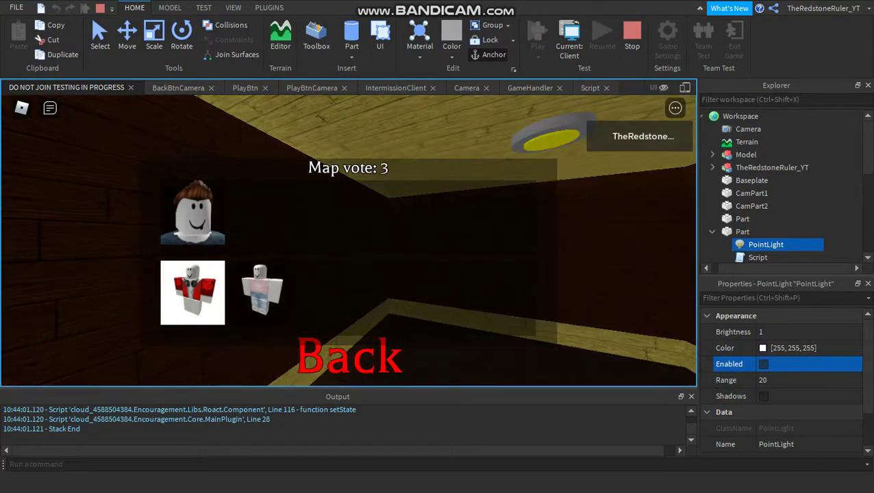
{"action": "left_click", "coordinate": [763, 364]}
{"action": "left_click", "coordinate": [763, 364]}
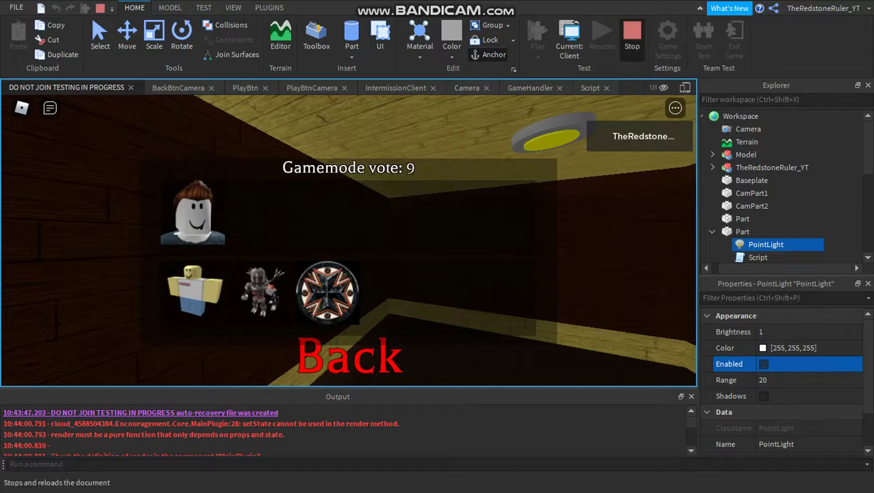
{"action": "left_click", "coordinate": [631, 37]}
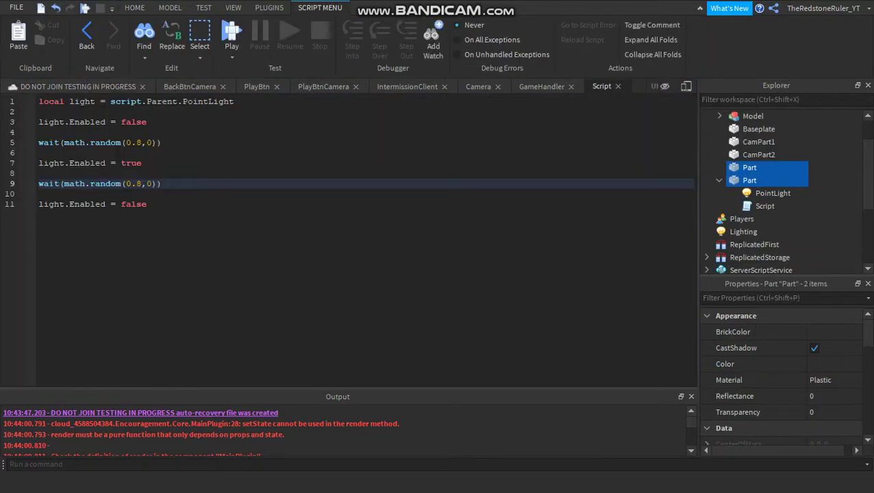
Insert a new line directly below light.Enabled = false on line 3 of the lamp script.
{"action": "left_click", "coordinate": [148, 122]}
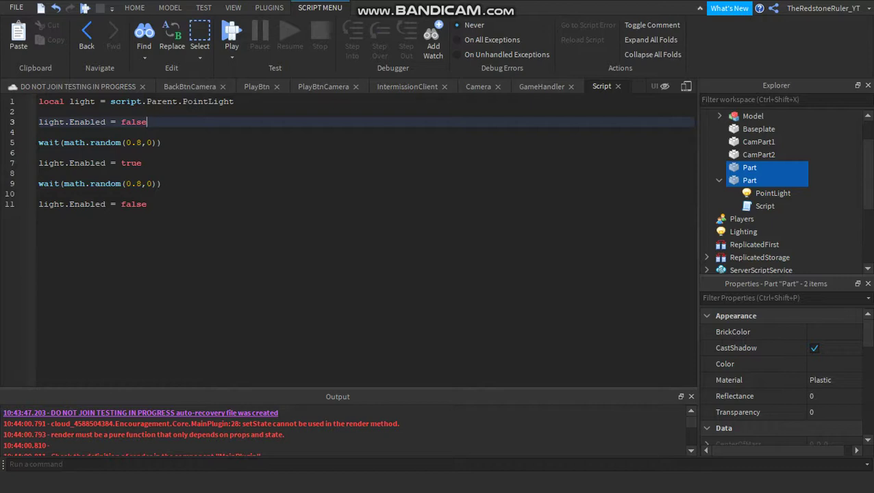
{"action": "key", "text": "Return"}
{"action": "type", "text": "wait("}
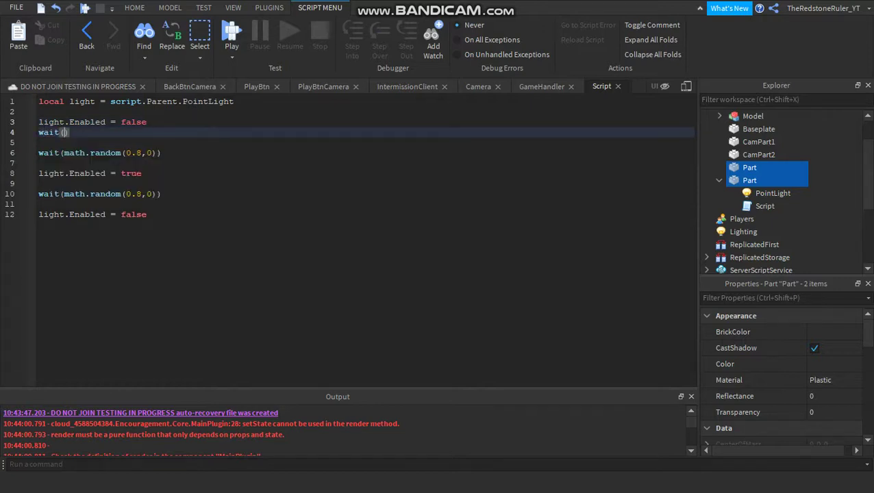
{"action": "key", "text": "BackSpace"}
{"action": "key", "text": "BackSpace"}
{"action": "key", "text": "BackSpace"}
{"action": "key", "text": "BackSpace"}
{"action": "key", "text": "BackSpace"}
Write print("false") on line 4 of the lamp script.
{"action": "type", "text": "p"}
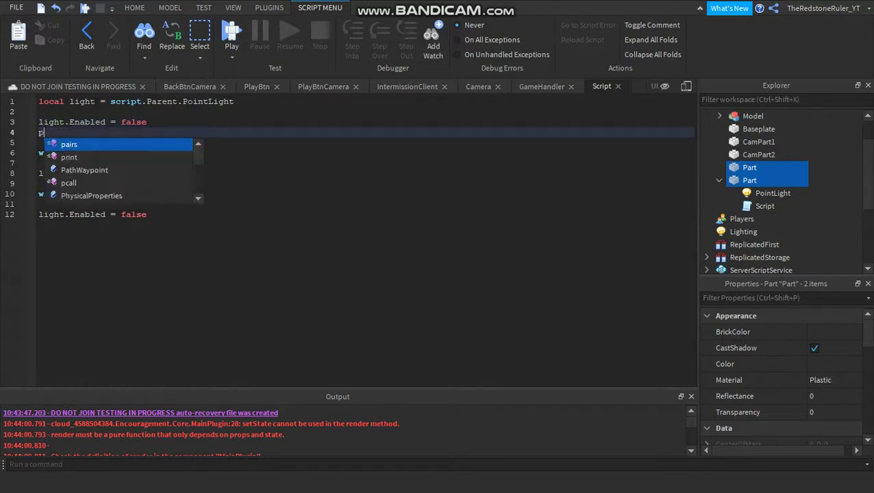
{"action": "type", "text": "rint(\""}
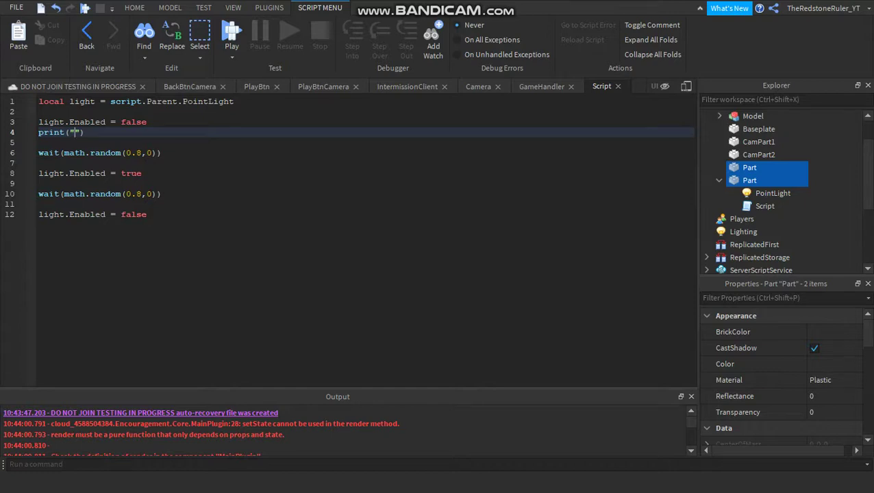
{"action": "type", "text": "false"}
Copy the print statement from line 4 to line 7, below the first wait, and change its text to "random".
{"action": "key", "text": "End"}
{"action": "key", "text": "shift+Home"}
{"action": "key", "text": "ctrl+c"}
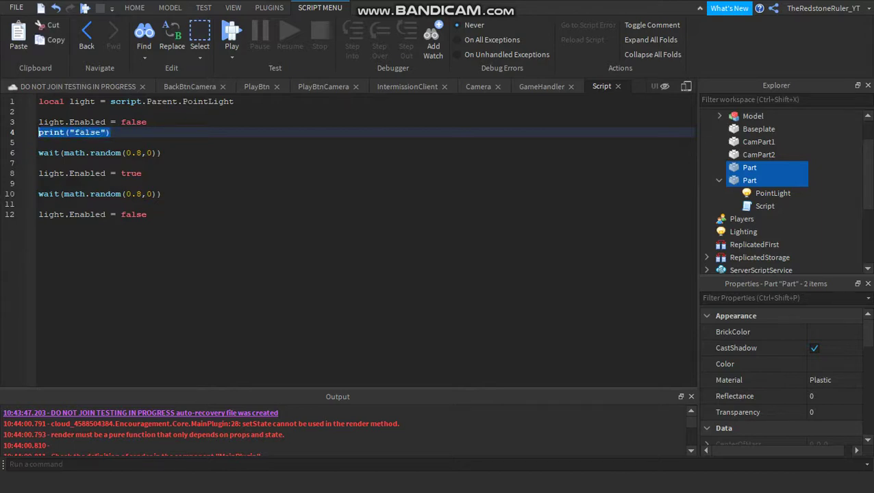
{"action": "left_click", "coordinate": [39, 163]}
{"action": "key", "text": "ctrl+v"}
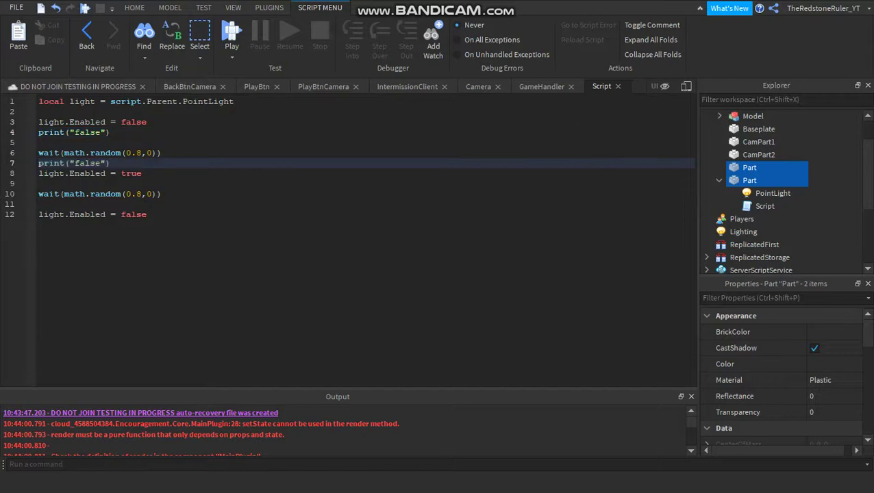
{"action": "key", "text": "BackSpace"}
{"action": "key", "text": "BackSpace"}
{"action": "key", "text": "BackSpace"}
{"action": "key", "text": "BackSpace"}
{"action": "key", "text": "BackSpace"}
{"action": "type", "text": "random"}
Add print("true") below light.Enabled = true, keeping a blank line before the second wait.
{"action": "left_click", "coordinate": [39, 184]}
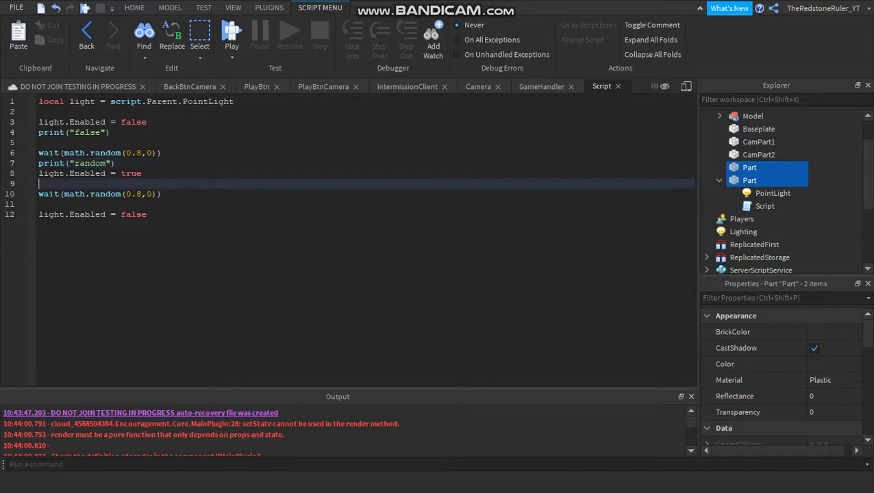
{"action": "key", "text": "Return"}
{"action": "key", "text": "Up"}
{"action": "key", "text": "ctrl+v"}
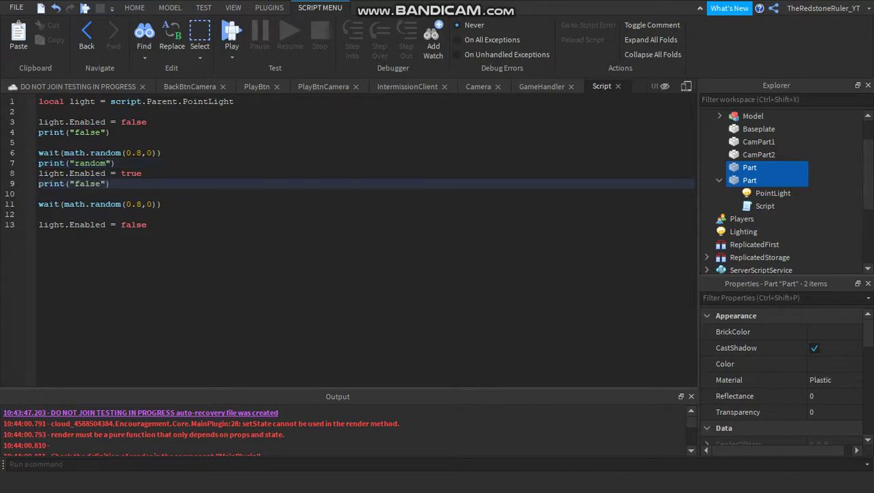
{"action": "left_click_drag", "start_coordinate": [101, 184], "coordinate": [75, 183]}
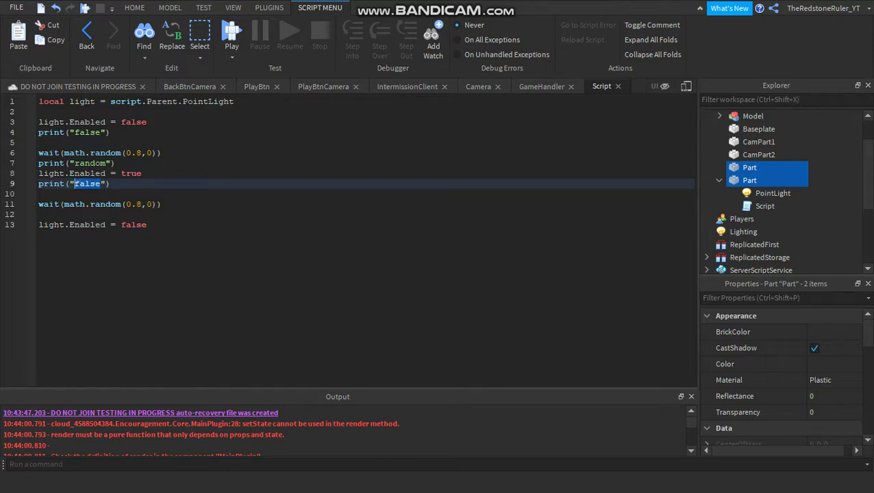
{"action": "type", "text": "true"}
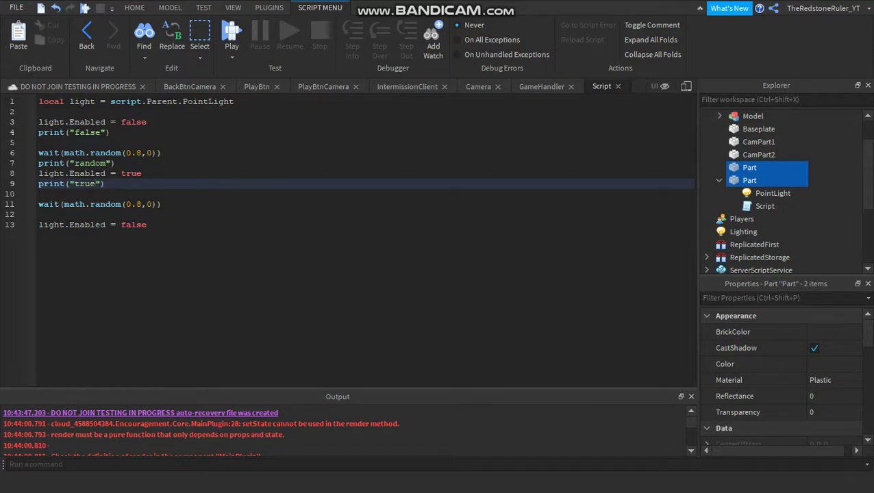
Add print("random") on a new line below the second wait call.
{"action": "left_click", "coordinate": [163, 204]}
{"action": "key", "text": "Return"}
{"action": "type", "text": "print(\"false"}
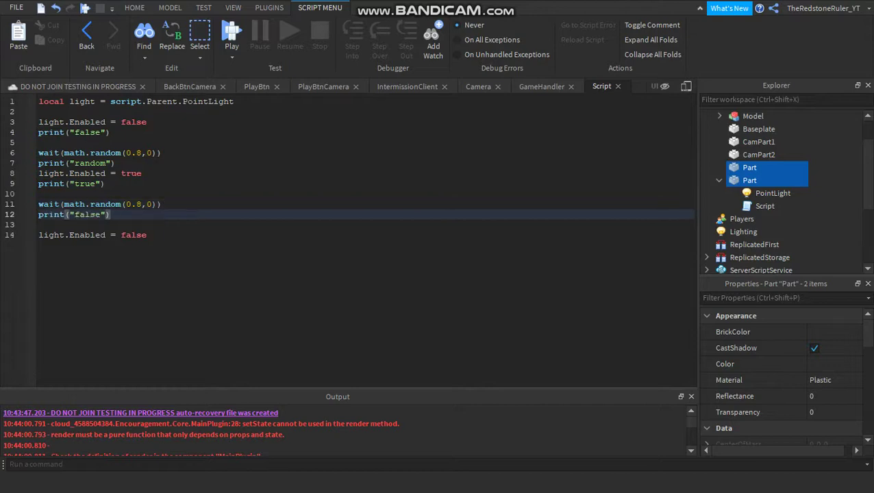
{"action": "key", "text": "BackSpace"}
{"action": "key", "text": "BackSpace"}
{"action": "key", "text": "BackSpace"}
{"action": "key", "text": "BackSpace"}
{"action": "type", "text": "random"}
Add print("false1") on a new line below the final light.Enabled = false.
{"action": "left_click", "coordinate": [148, 235]}
{"action": "key", "text": "Return"}
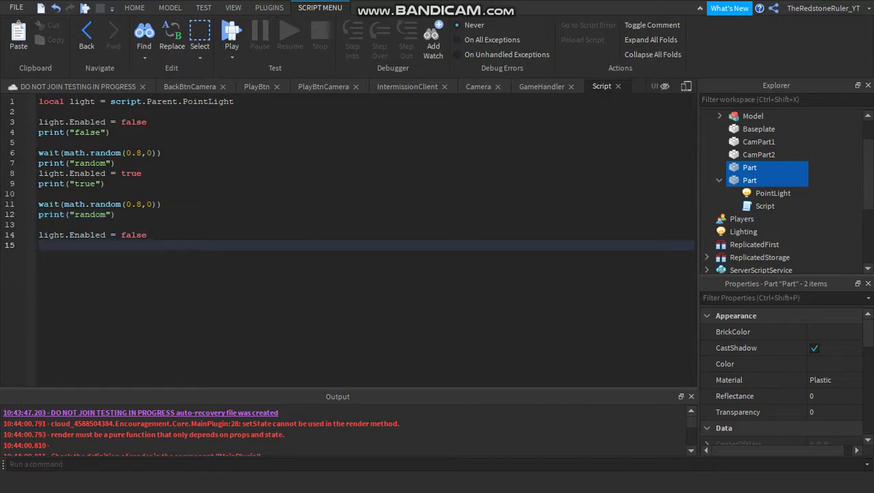
{"action": "type", "text": "print(\"false\")"}
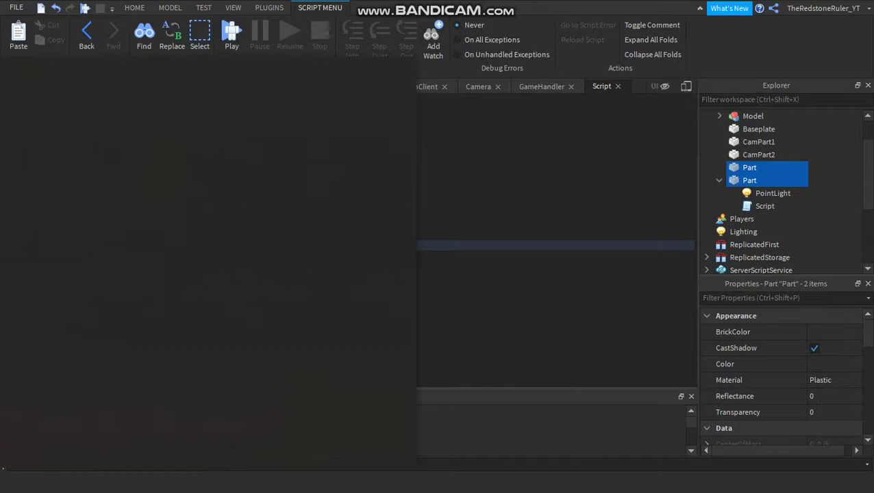
{"action": "left_click_drag", "start_coordinate": [107, 183], "coordinate": [107, 194]}
{"action": "left_click", "coordinate": [106, 245]}
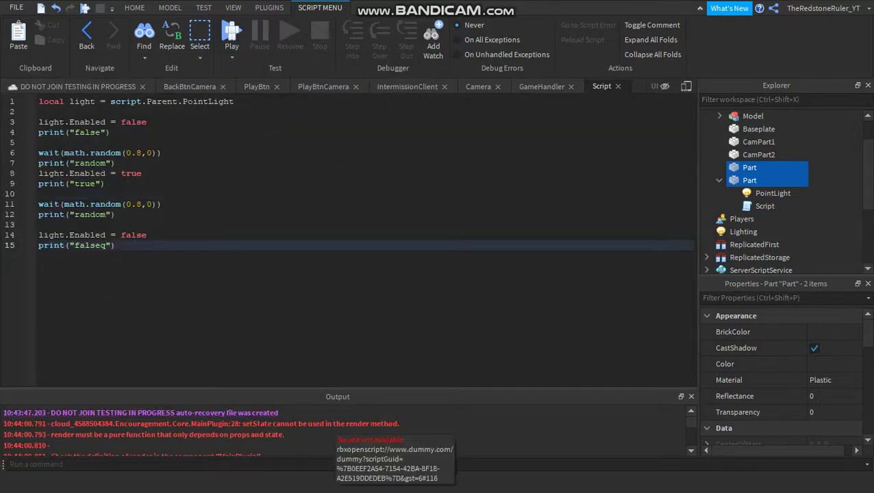
{"action": "key", "text": "BackSpace"}
{"action": "type", "text": "1"}
Change the print text on line 12 to "random1".
{"action": "key", "text": "Up"}
{"action": "key", "text": "Up"}
{"action": "key", "text": "Up"}
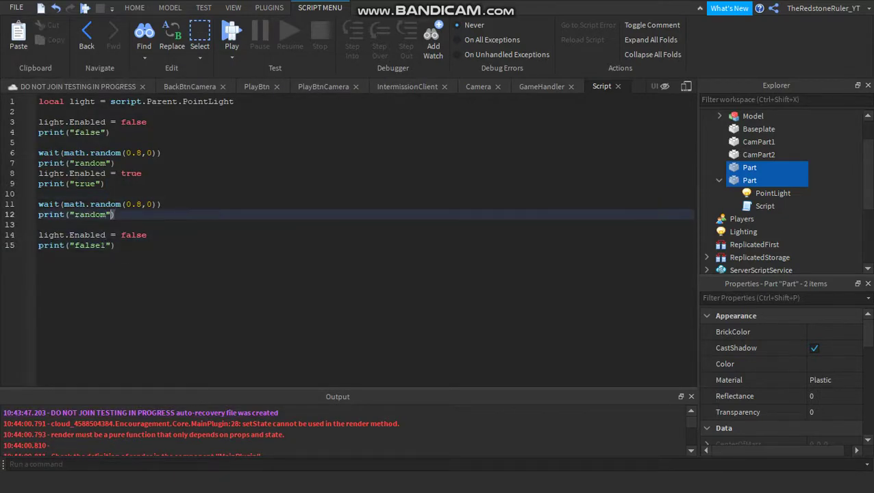
{"action": "type", "text": "1"}
Playtest the script to check its printed messages in the output, stop the test, and return to the lamp script.
{"action": "key", "text": "F5"}
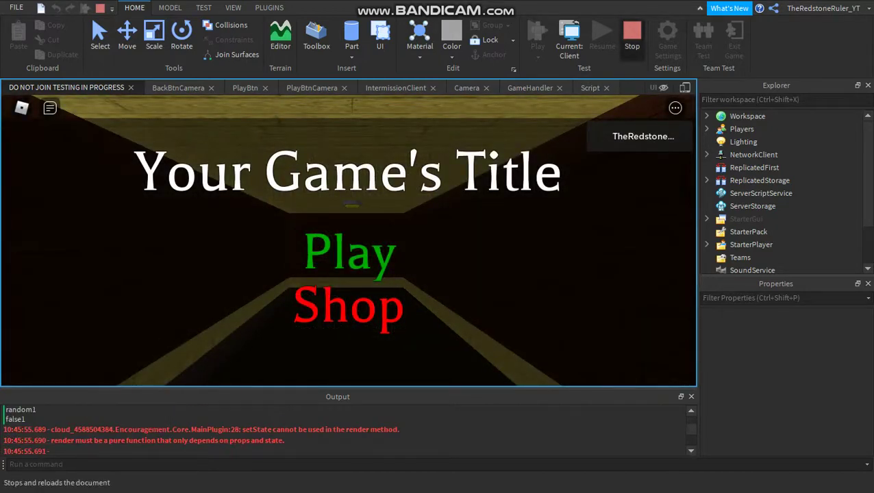
{"action": "left_click", "coordinate": [631, 38]}
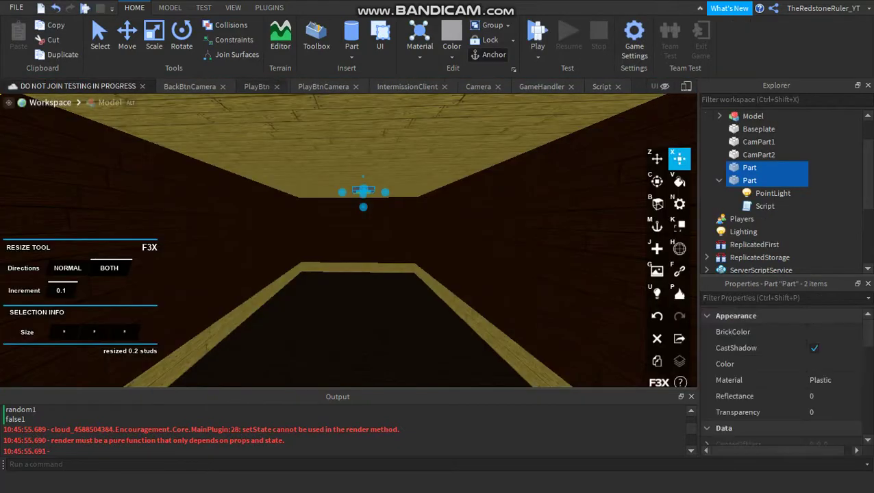
{"action": "left_click", "coordinate": [601, 86]}
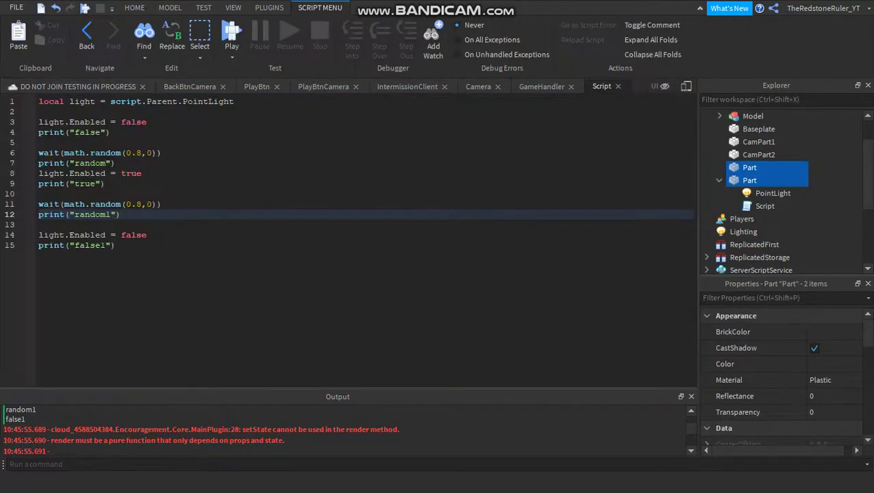
Indent lines 3 to 15 of the lamp script by one level and place the cursor at the end of line 15.
{"action": "left_click", "coordinate": [40, 111]}
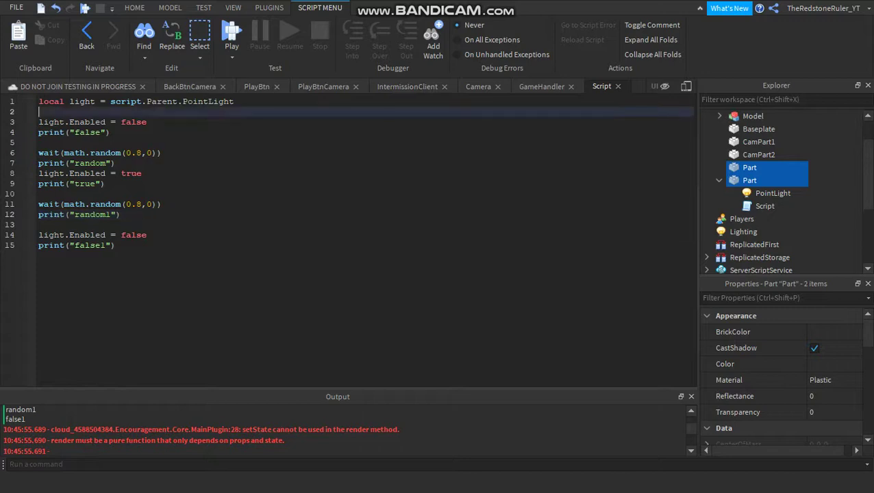
{"action": "left_click", "coordinate": [39, 122]}
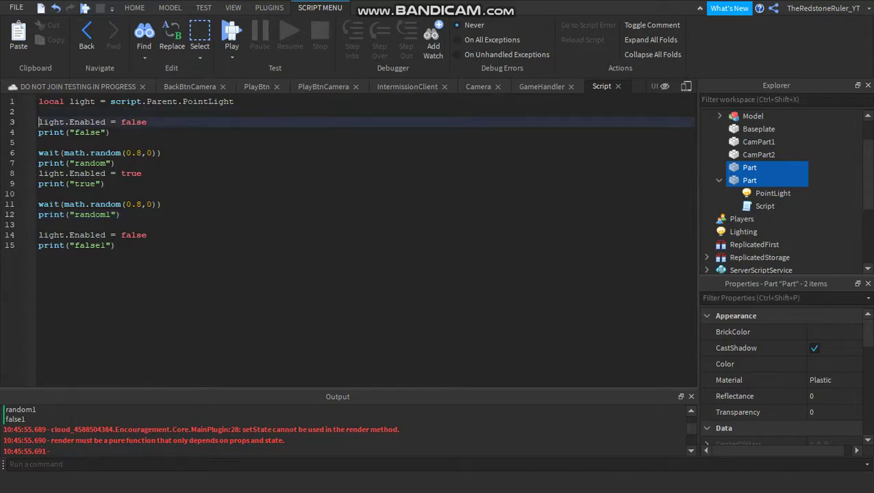
{"action": "left_click_drag", "start_coordinate": [117, 248], "coordinate": [39, 122]}
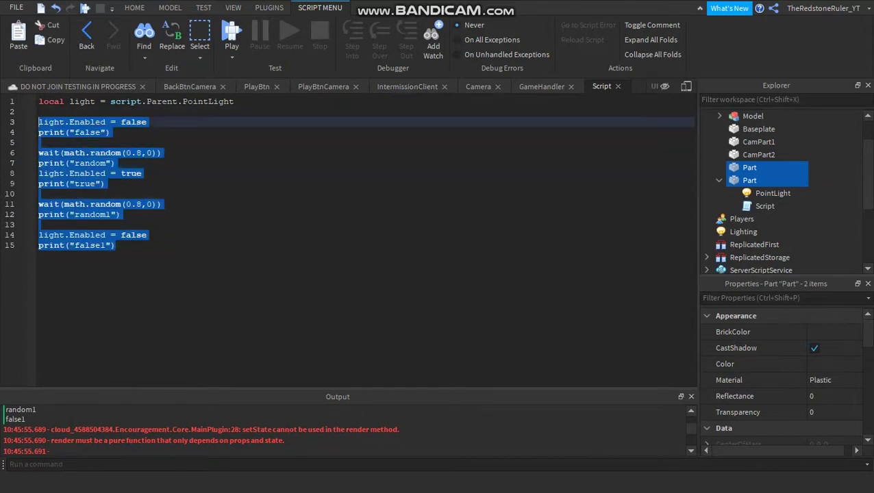
{"action": "key", "text": "Tab"}
{"action": "left_click", "coordinate": [137, 245]}
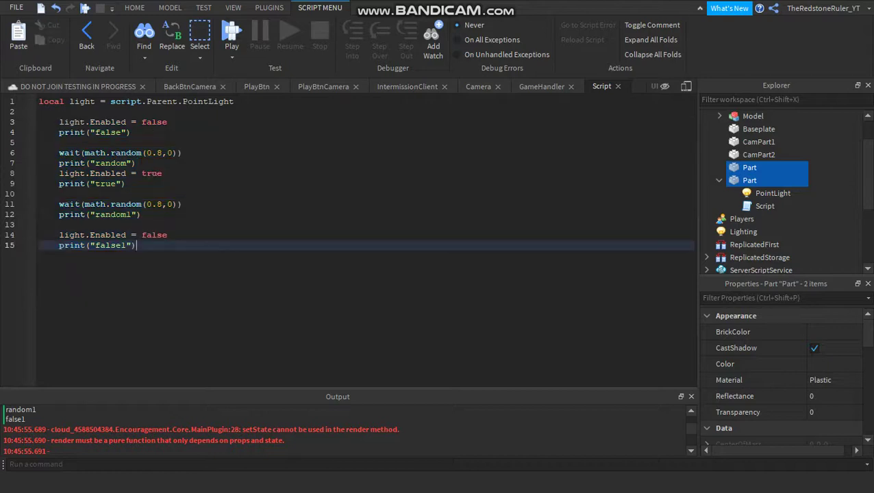
Add a wait() line below print("false1") and indent both lines to match the rest of the code.
{"action": "key", "text": "Return"}
{"action": "key", "text": "Return"}
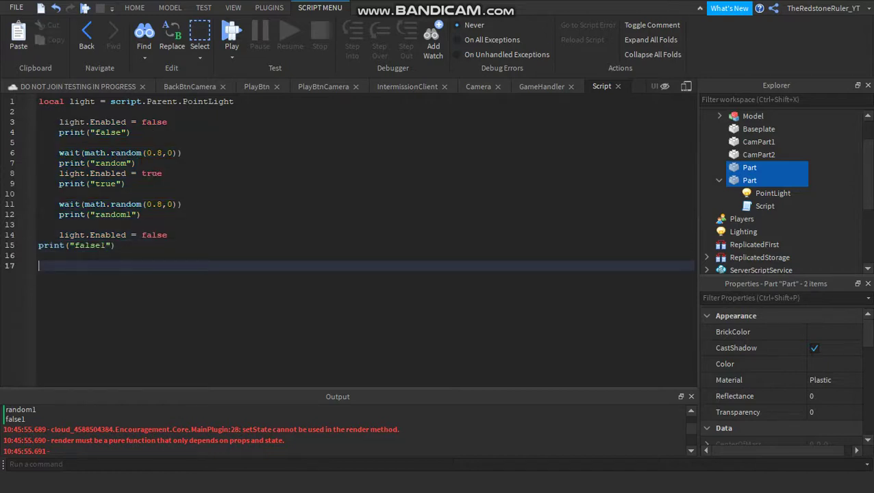
{"action": "key", "text": "BackSpace"}
{"action": "type", "text": "wait()"}
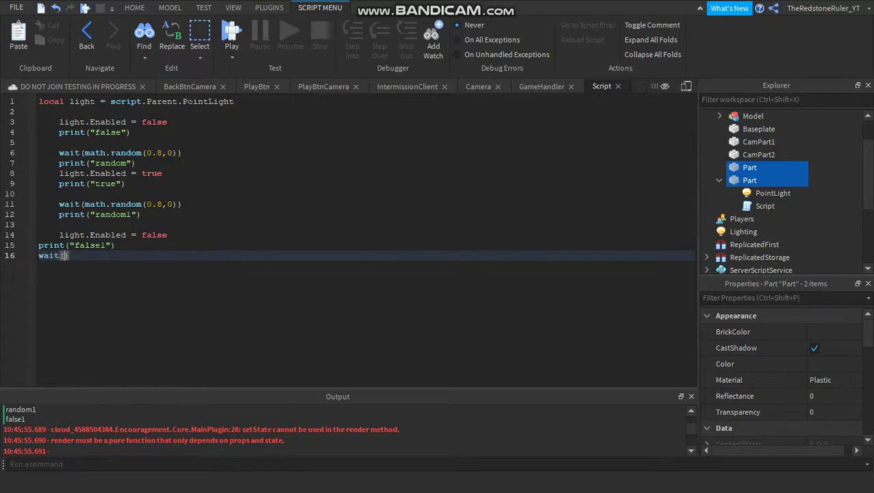
{"action": "left_click", "coordinate": [39, 245]}
{"action": "key", "text": "Tab"}
{"action": "left_click", "coordinate": [39, 256]}
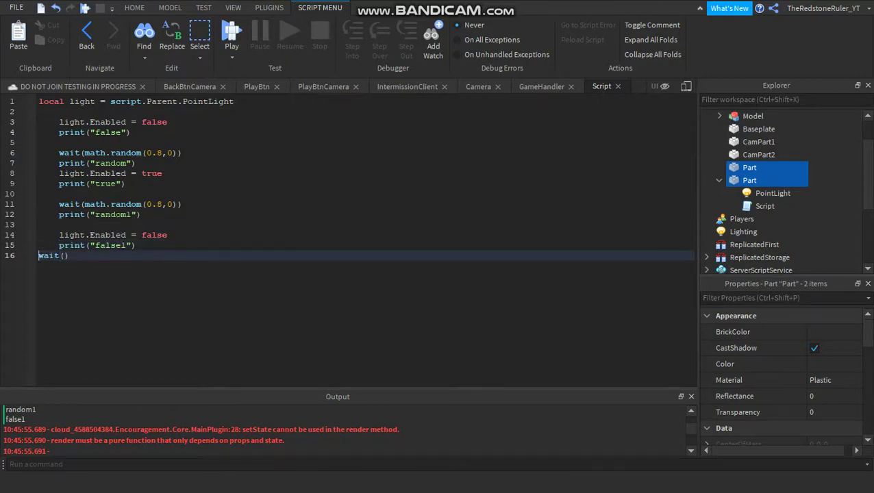
{"action": "key", "text": "Tab"}
Open a while true do loop above the first light.Enabled = false, separated from the light variable by a blank line.
{"action": "left_click", "coordinate": [40, 111]}
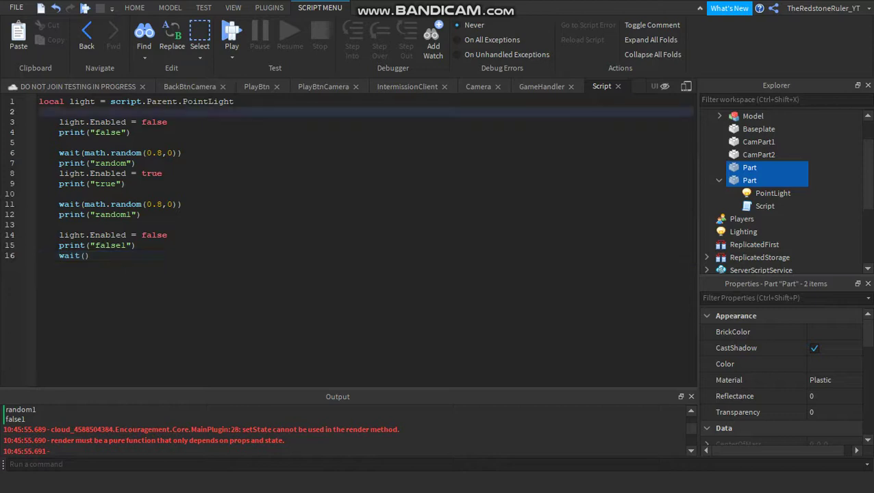
{"action": "type", "text": "whi"}
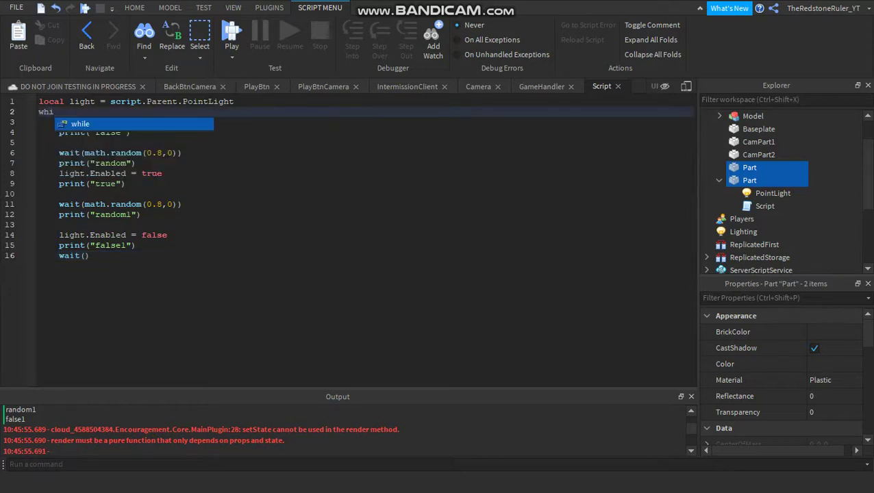
{"action": "type", "text": "le true do"}
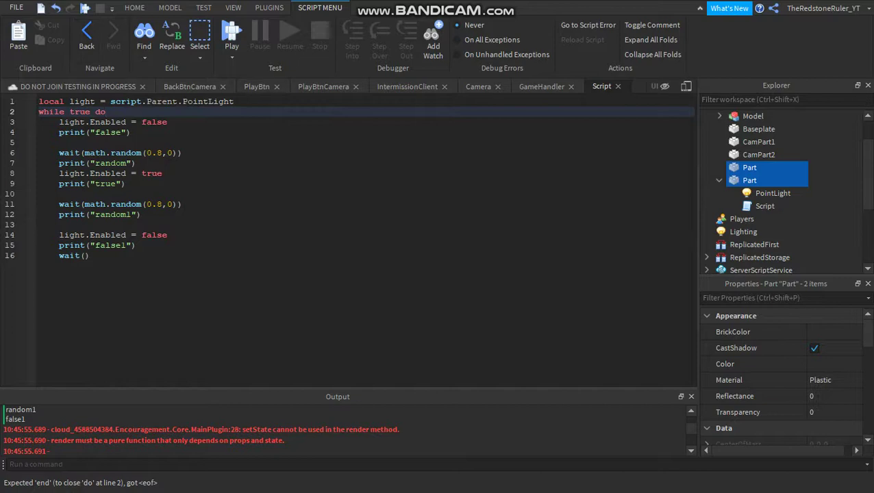
{"action": "left_click_drag", "start_coordinate": [236, 102], "coordinate": [39, 102]}
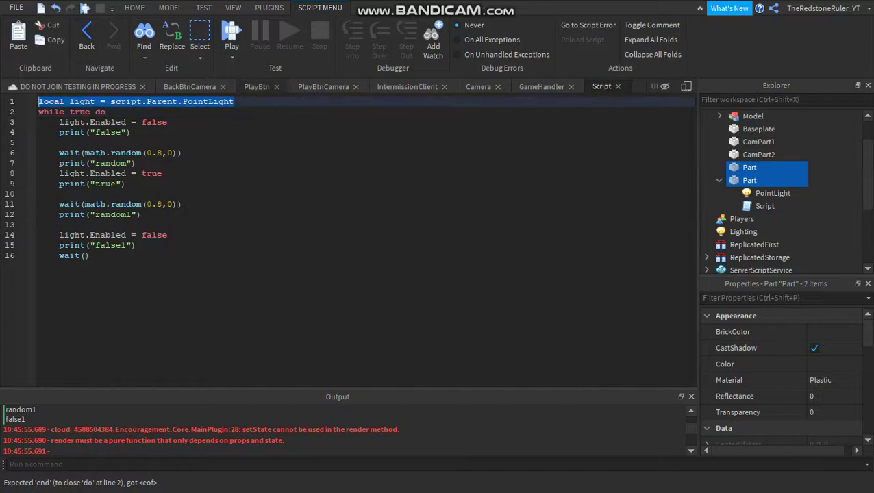
{"action": "key", "text": "End"}
{"action": "key", "text": "Return"}
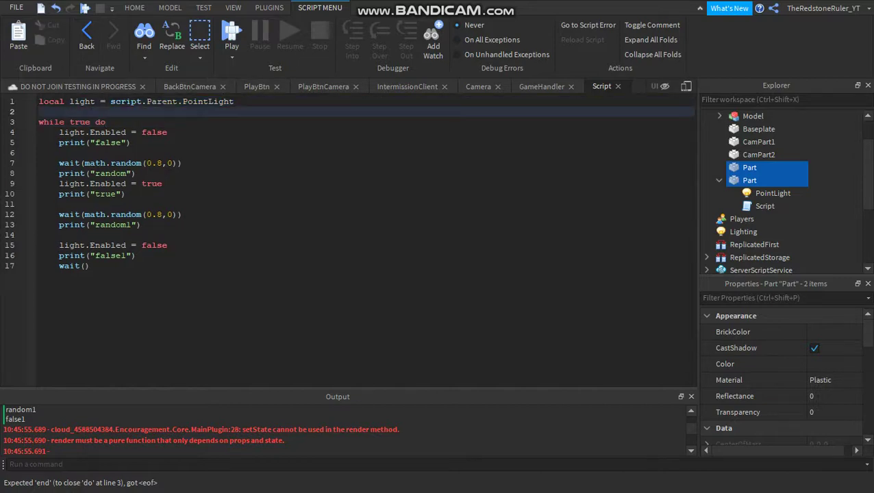
Close the while loop with an unindented end below the wait() line.
{"action": "left_click", "coordinate": [137, 255]}
{"action": "left_click", "coordinate": [90, 265]}
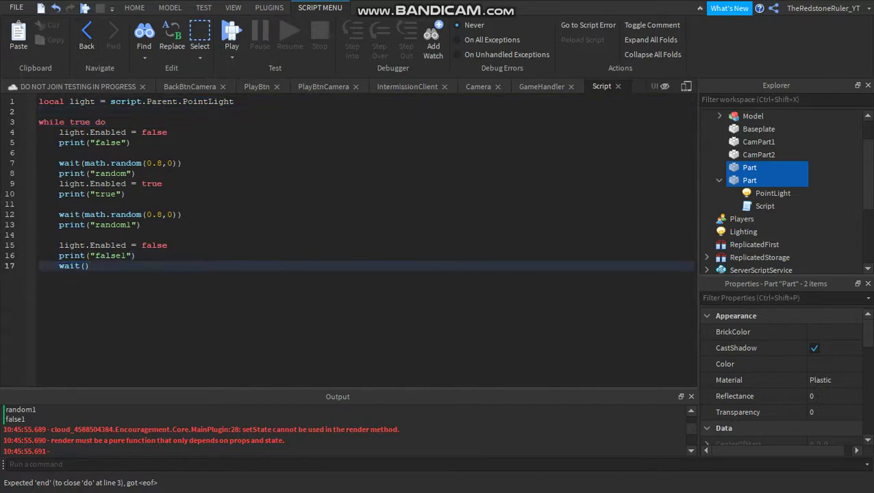
{"action": "key", "text": "Return"}
{"action": "type", "text": "end"}
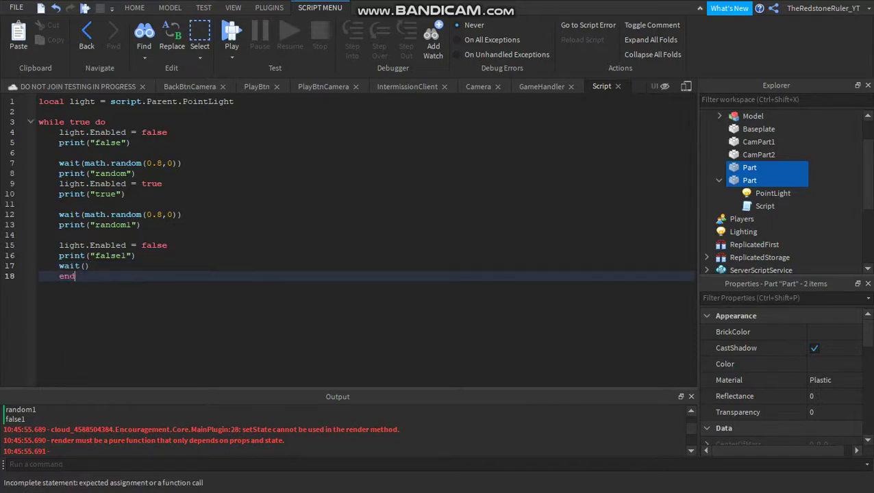
{"action": "key", "text": "BackSpace"}
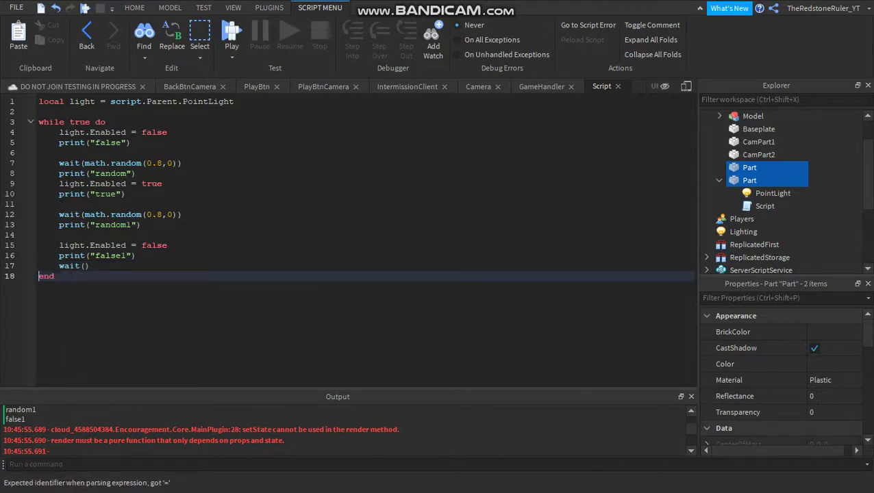
{"action": "left_click", "coordinate": [90, 265]}
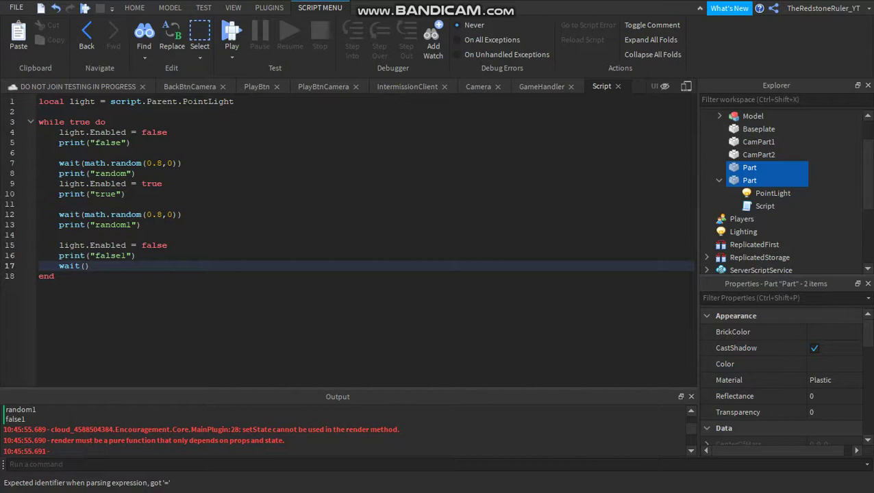
{"action": "left_click", "coordinate": [60, 235]}
{"action": "left_click", "coordinate": [90, 266]}
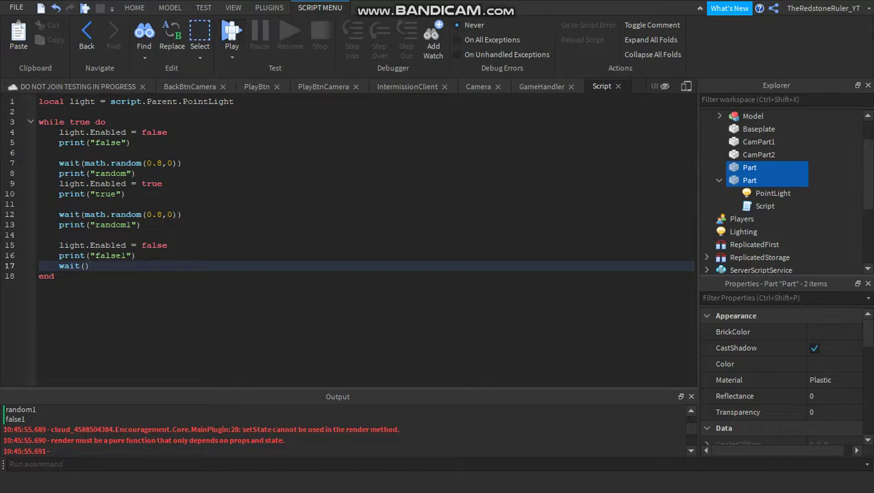
Playtest the game to watch the looping light and its output, stop the test, and return to the lamp script.
{"action": "left_click", "coordinate": [231, 31]}
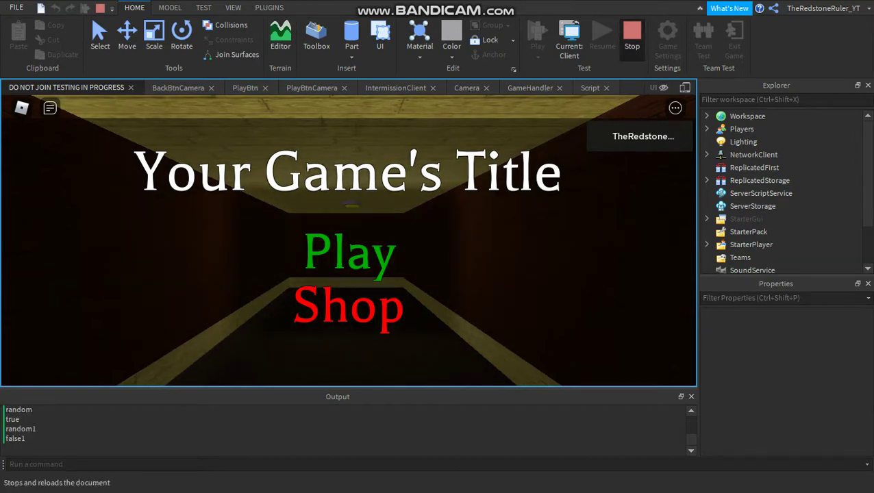
{"action": "left_click", "coordinate": [631, 38]}
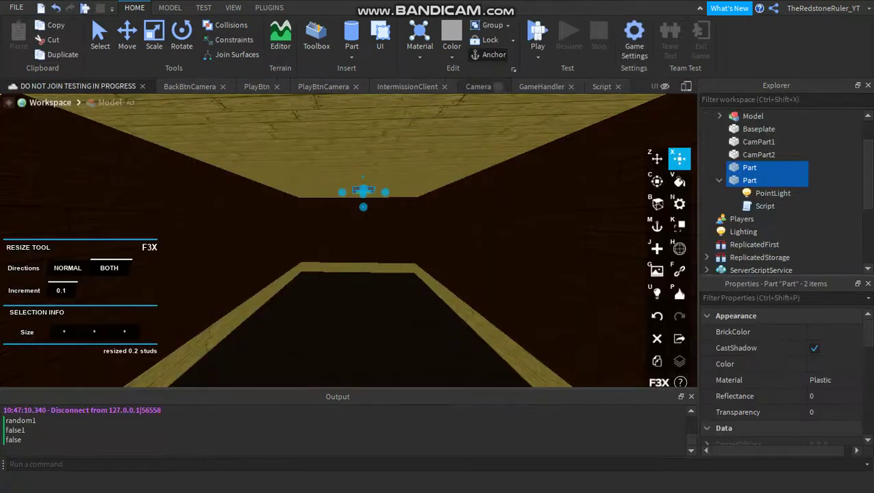
{"action": "left_click", "coordinate": [601, 87]}
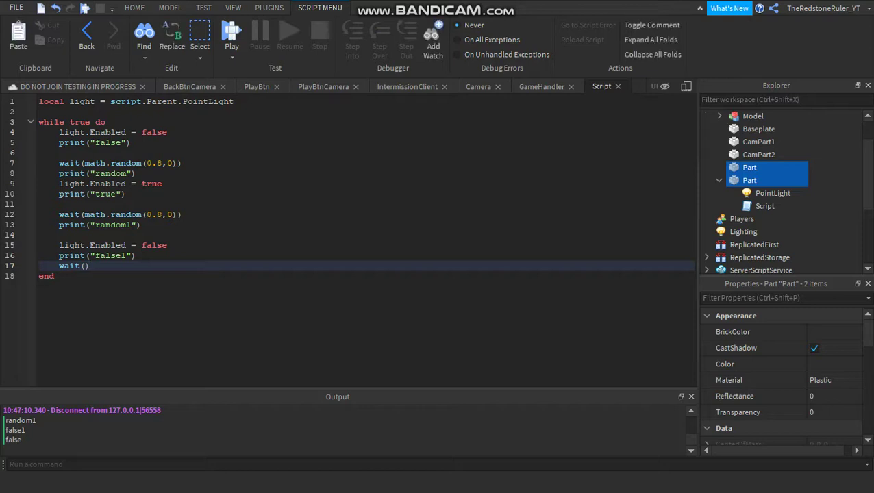
Delete the print lines for "false1", "random1" and "true" from the loop.
{"action": "left_click_drag", "start_coordinate": [137, 255], "coordinate": [39, 256]}
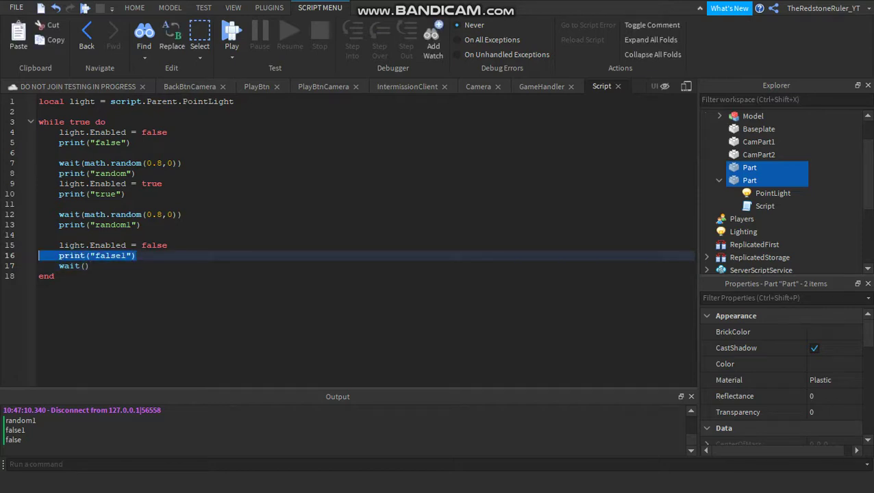
{"action": "key", "text": "BackSpace"}
{"action": "key", "text": "BackSpace"}
{"action": "left_click_drag", "start_coordinate": [139, 224], "coordinate": [59, 225]}
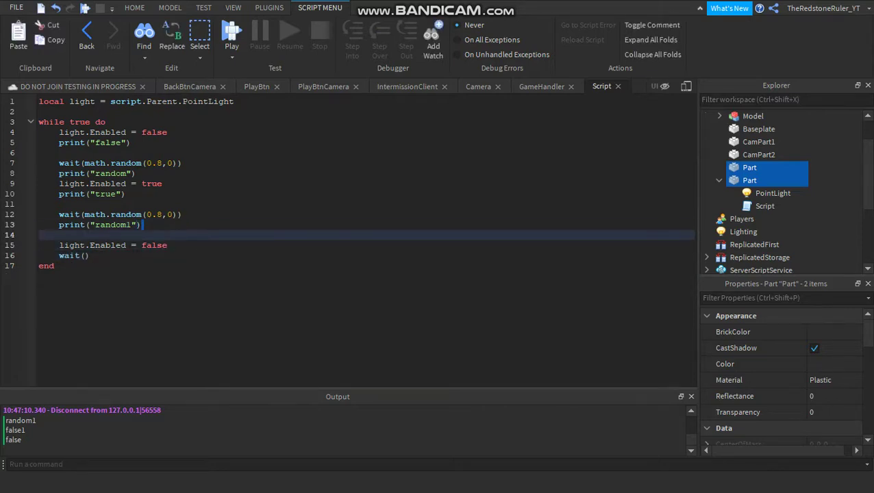
{"action": "key", "text": "BackSpace"}
{"action": "key", "text": "BackSpace"}
{"action": "left_click_drag", "start_coordinate": [131, 194], "coordinate": [39, 195]}
{"action": "key", "text": "BackSpace"}
{"action": "key", "text": "BackSpace"}
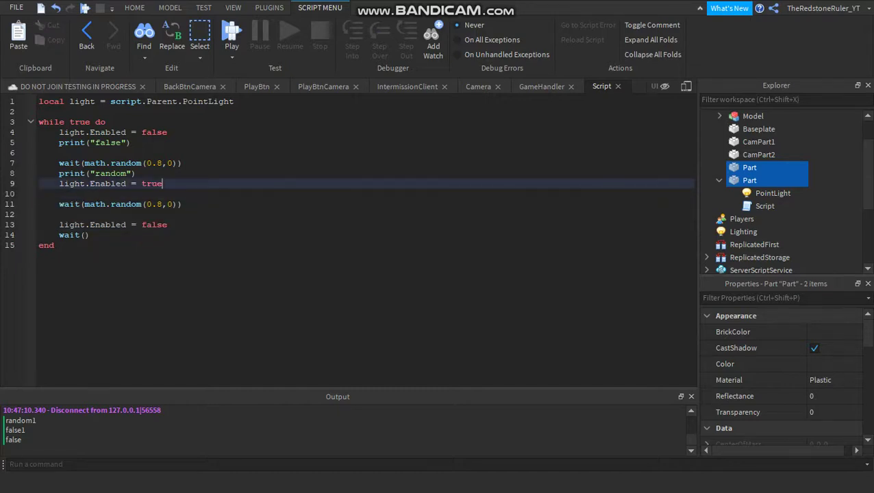
Delete the remaining print("random") and print("false") lines, keeping single blank lines between the statements.
{"action": "left_click_drag", "start_coordinate": [136, 173], "coordinate": [39, 174]}
{"action": "key", "text": "BackSpace"}
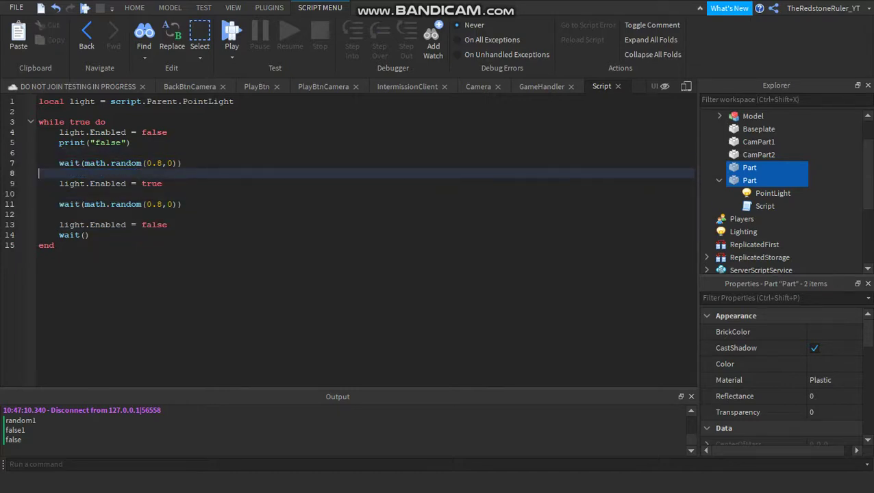
{"action": "left_click_drag", "start_coordinate": [135, 143], "coordinate": [39, 152]}
{"action": "key", "text": "BackSpace"}
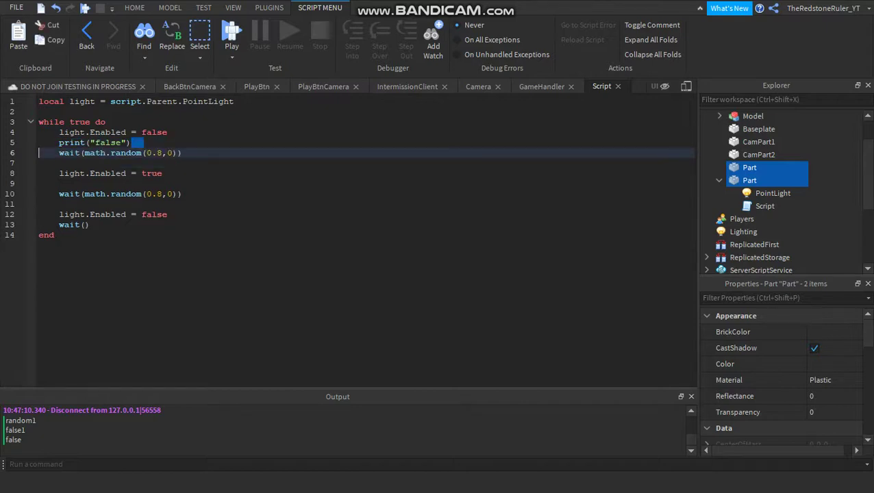
{"action": "left_click", "coordinate": [142, 142]}
{"action": "key", "text": "Return"}
{"action": "left_click_drag", "start_coordinate": [143, 142], "coordinate": [39, 142]}
{"action": "key", "text": "BackSpace"}
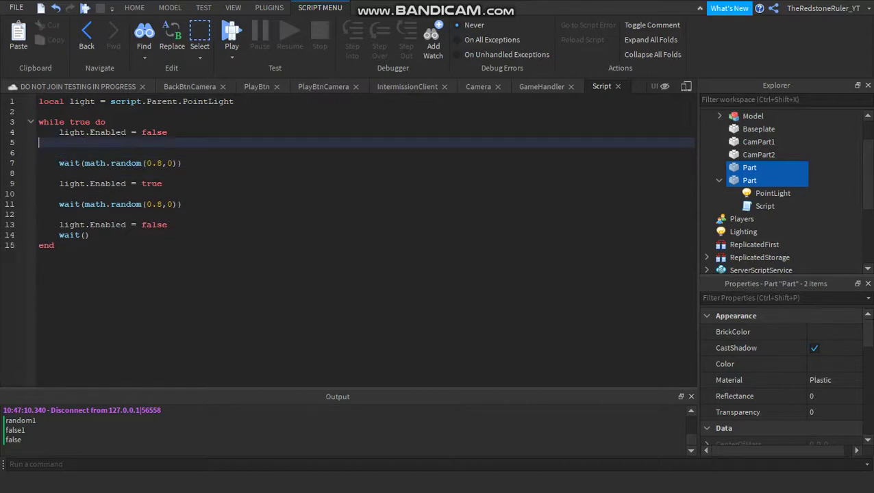
{"action": "key", "text": "BackSpace"}
Insert wait(math.random(1,5)) as the first line inside the while loop.
{"action": "left_click", "coordinate": [107, 122]}
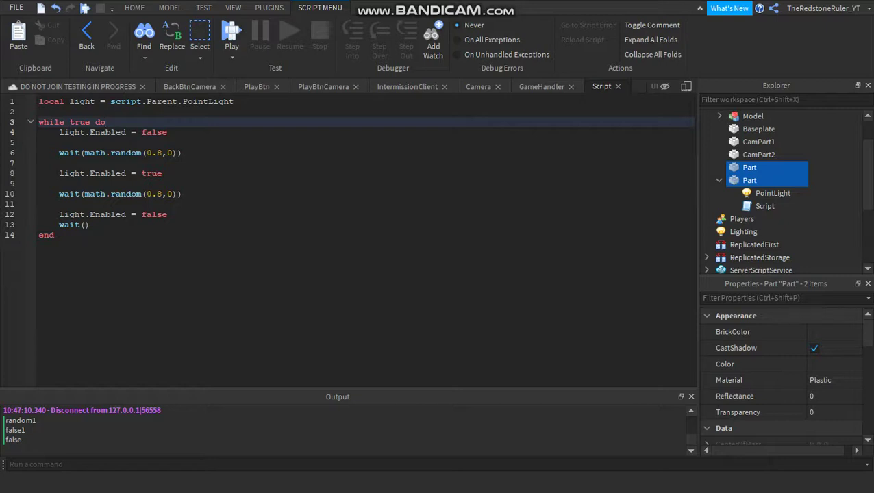
{"action": "key", "text": "Return"}
{"action": "type", "text": "wait()"}
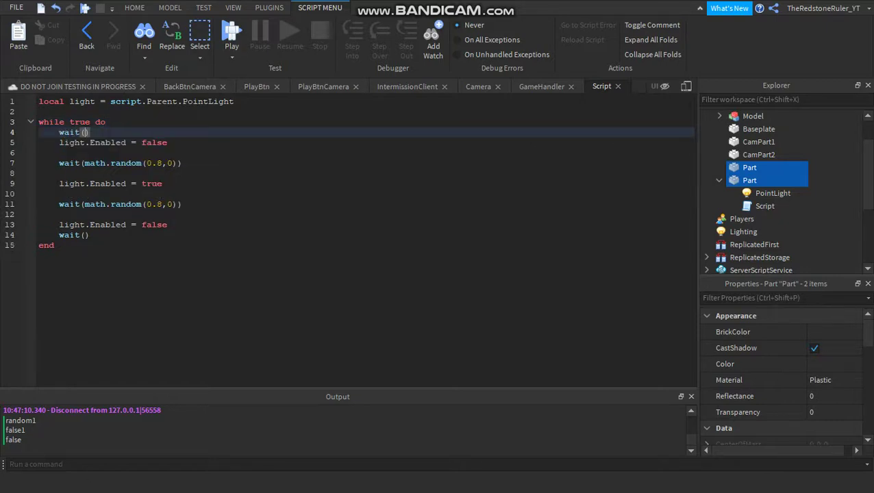
{"action": "type", "text": "math.random("}
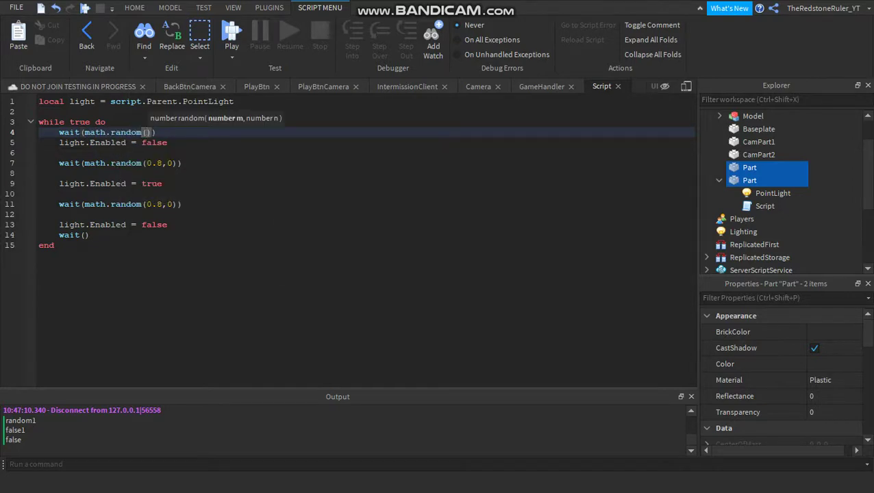
{"action": "type", "text": "1,"}
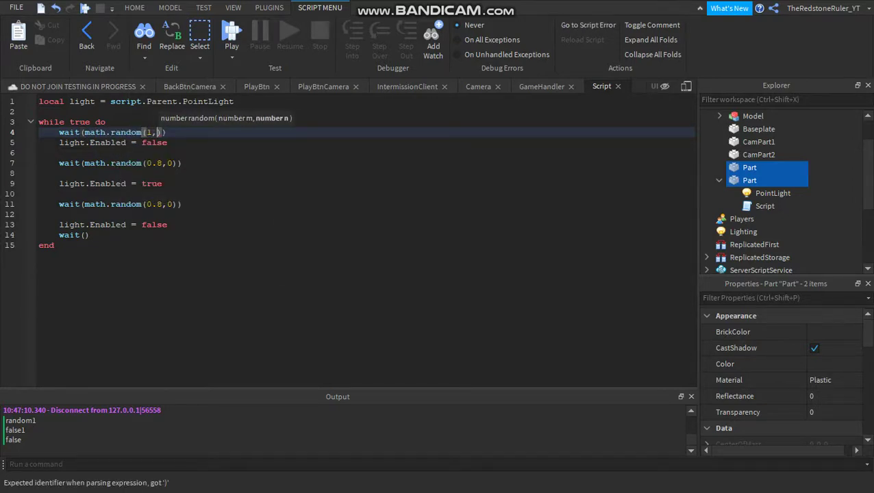
{"action": "type", "text": "5"}
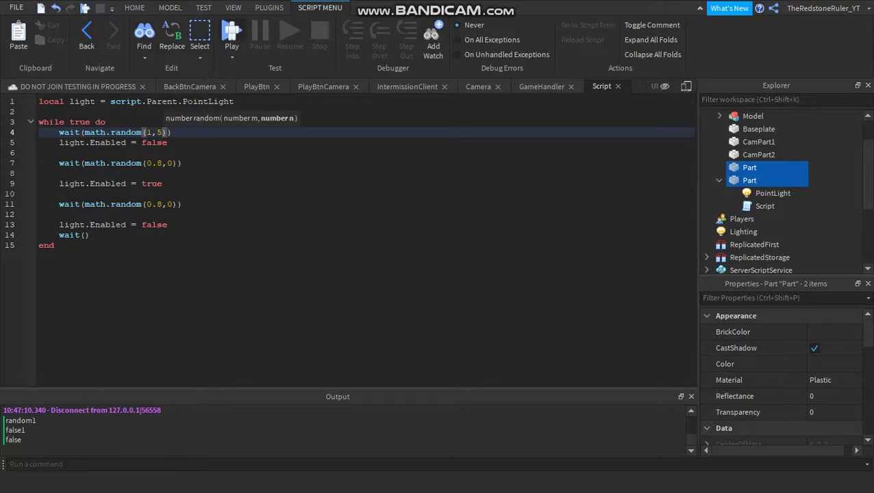
Playtest the game and watch the lamp from the Play screen's intermission view and back on the title screen.
{"action": "key", "text": "F5"}
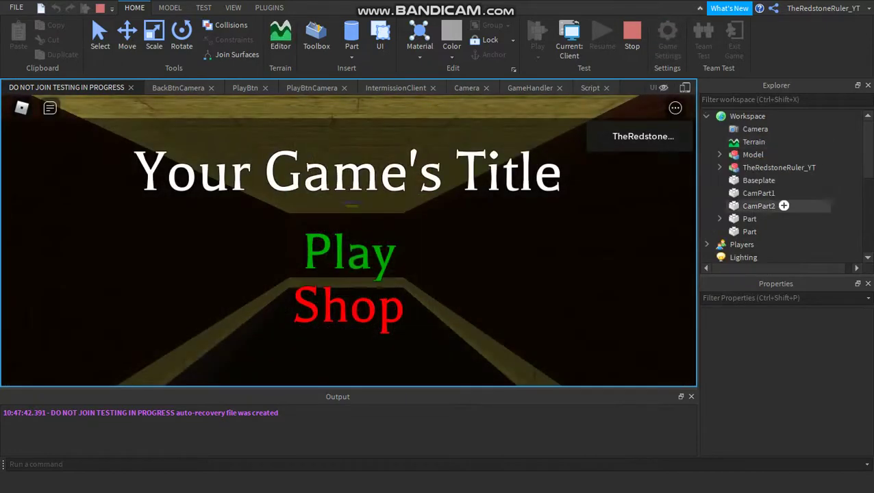
{"action": "left_click", "coordinate": [329, 255]}
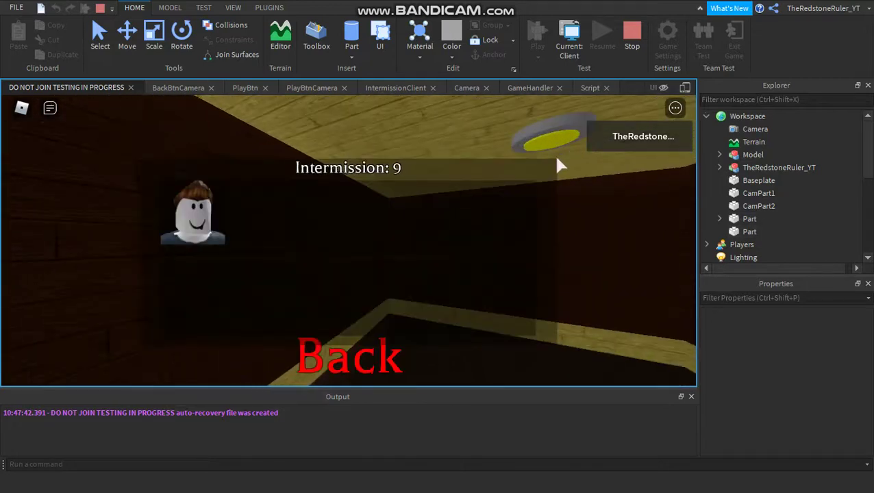
{"action": "left_click", "coordinate": [319, 362]}
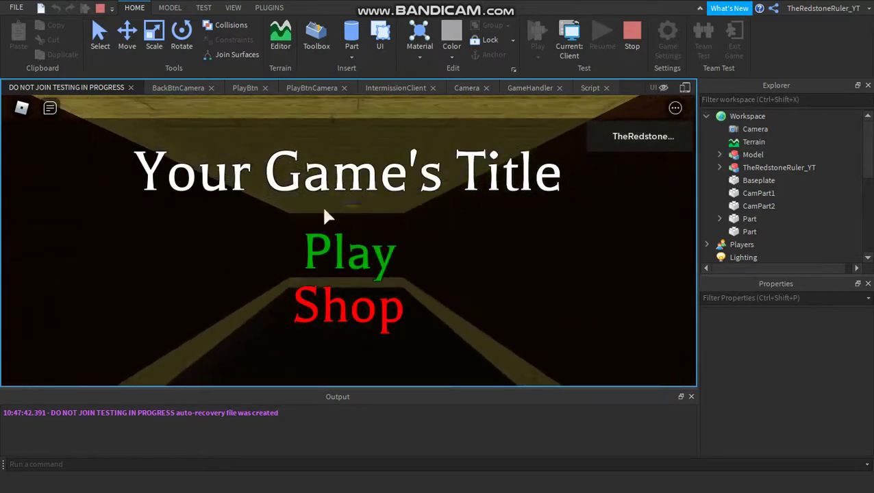